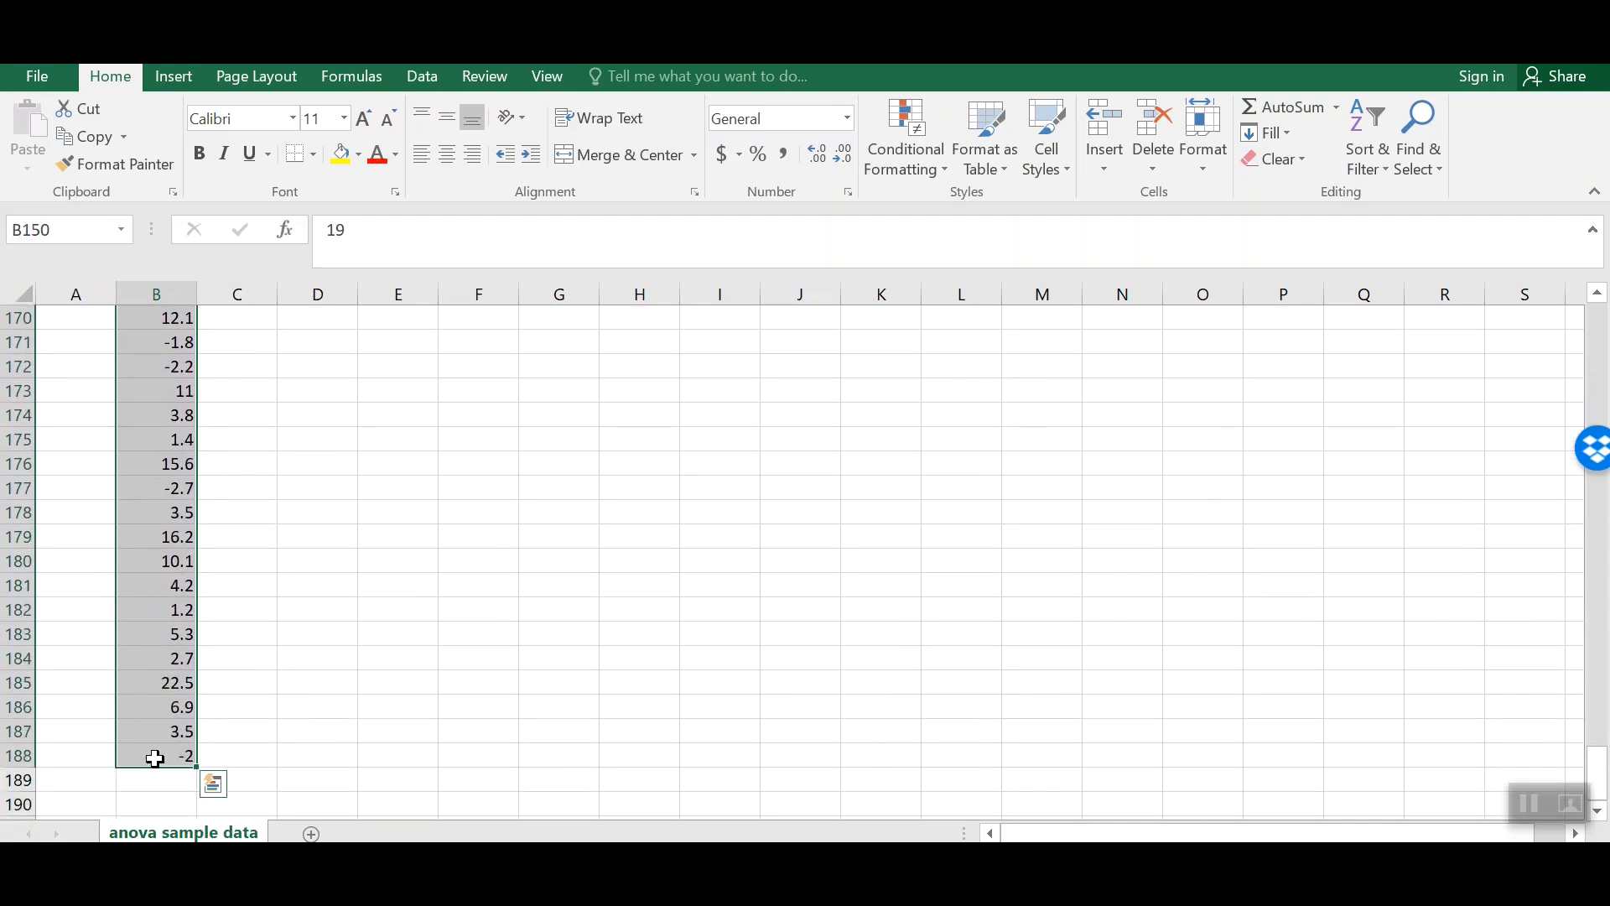
Step: Copy the selected response values from Excel, switch to jamovi, and paste them into the first column
key("ctrl+c")
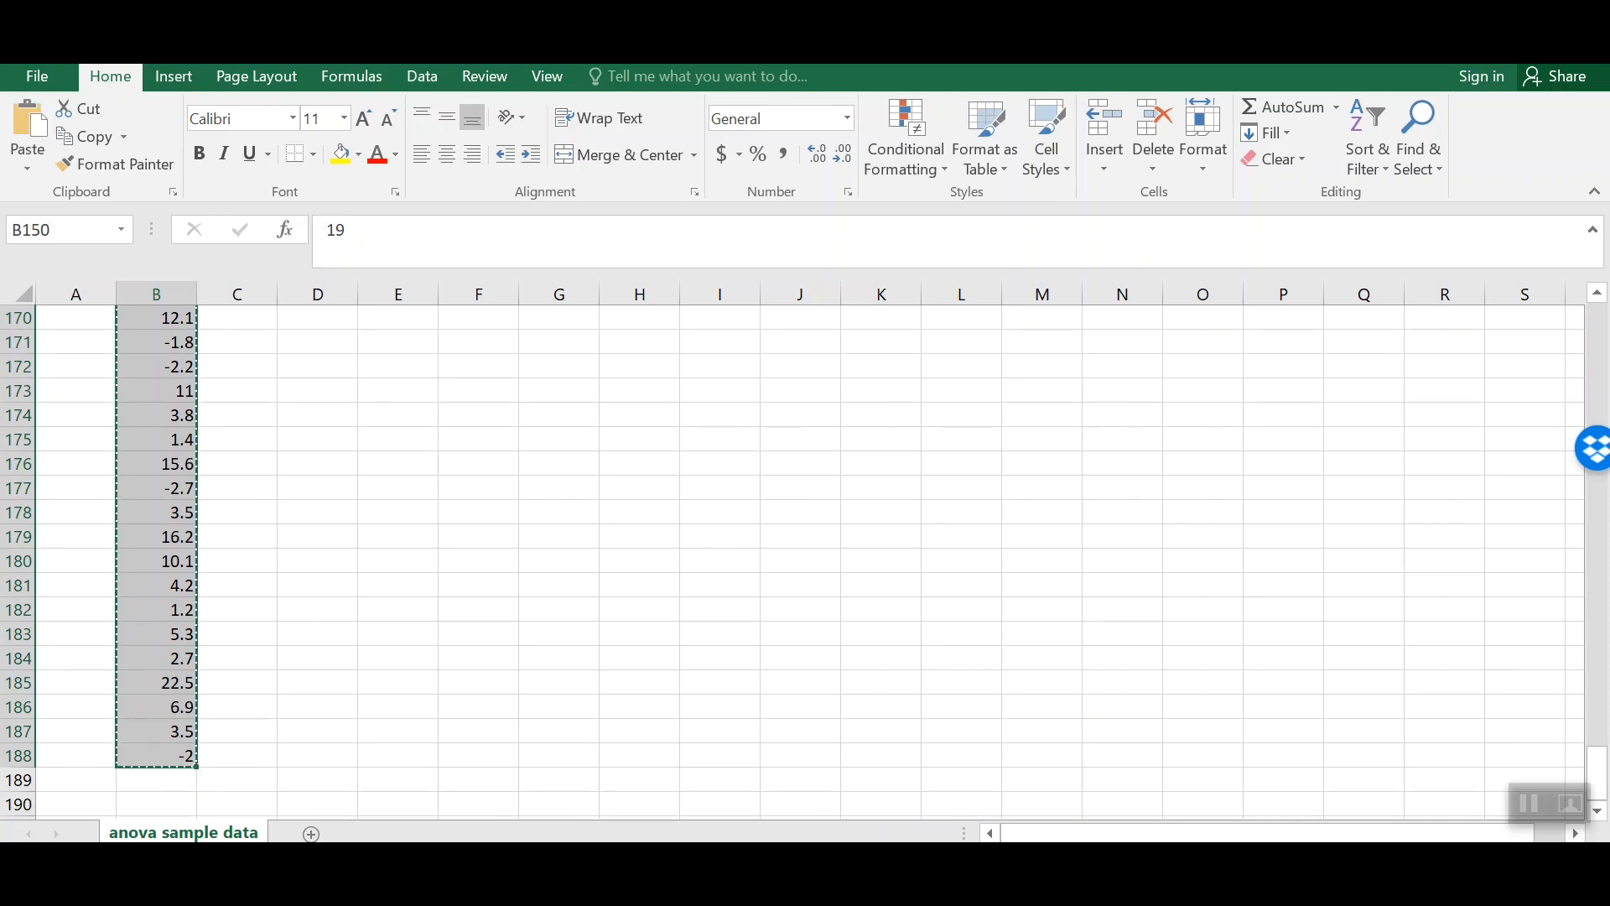
key("alt+Tab")
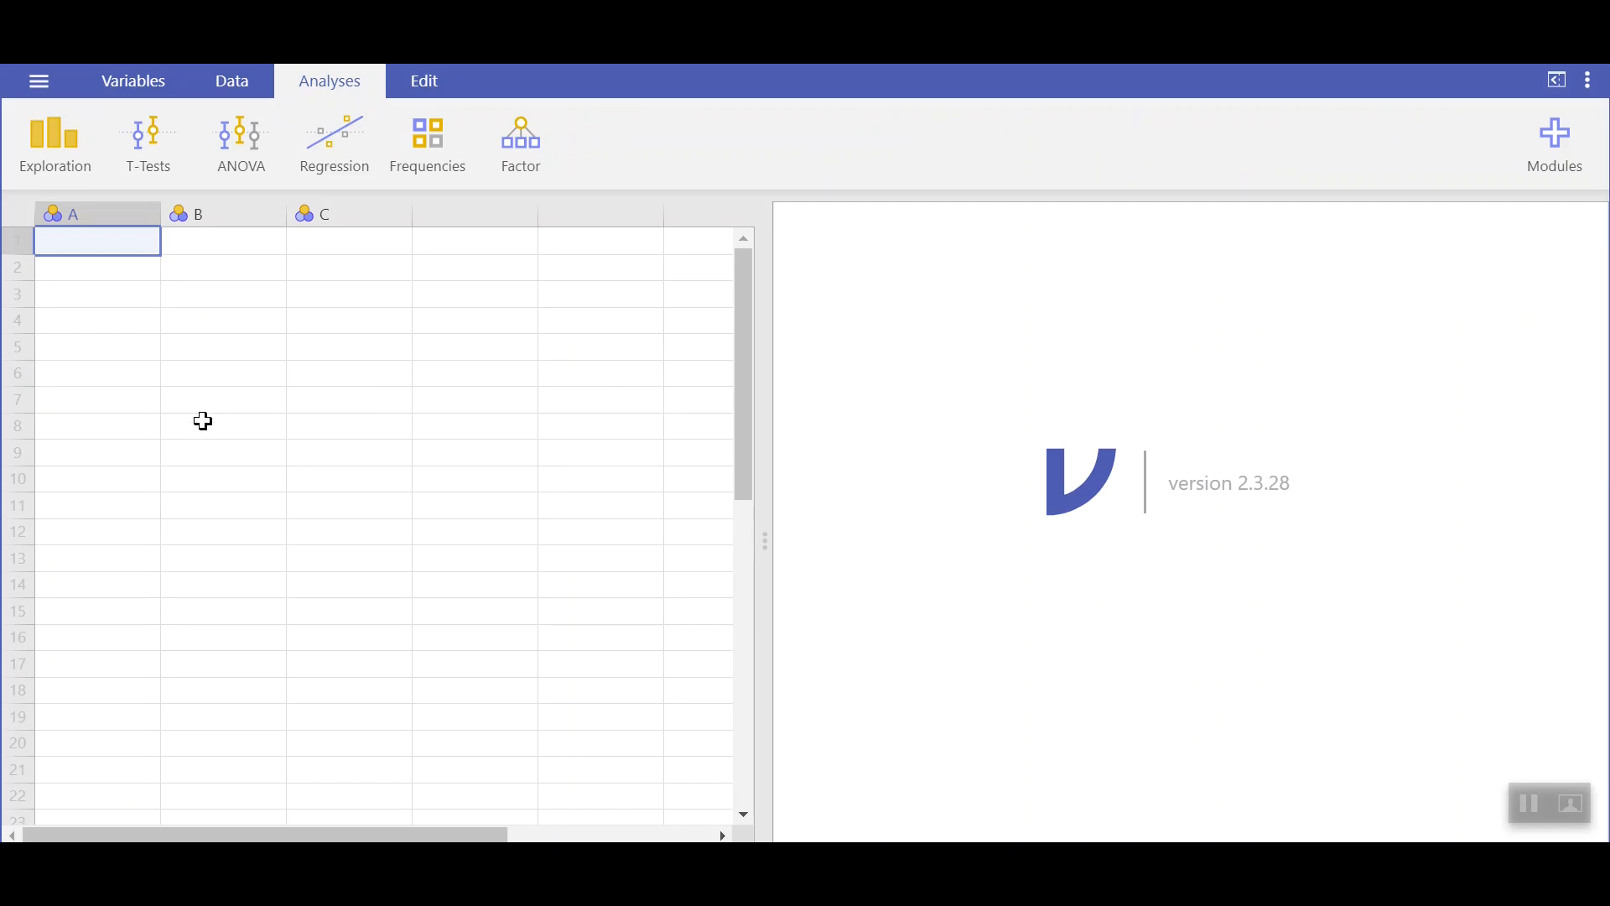
key("ctrl+v")
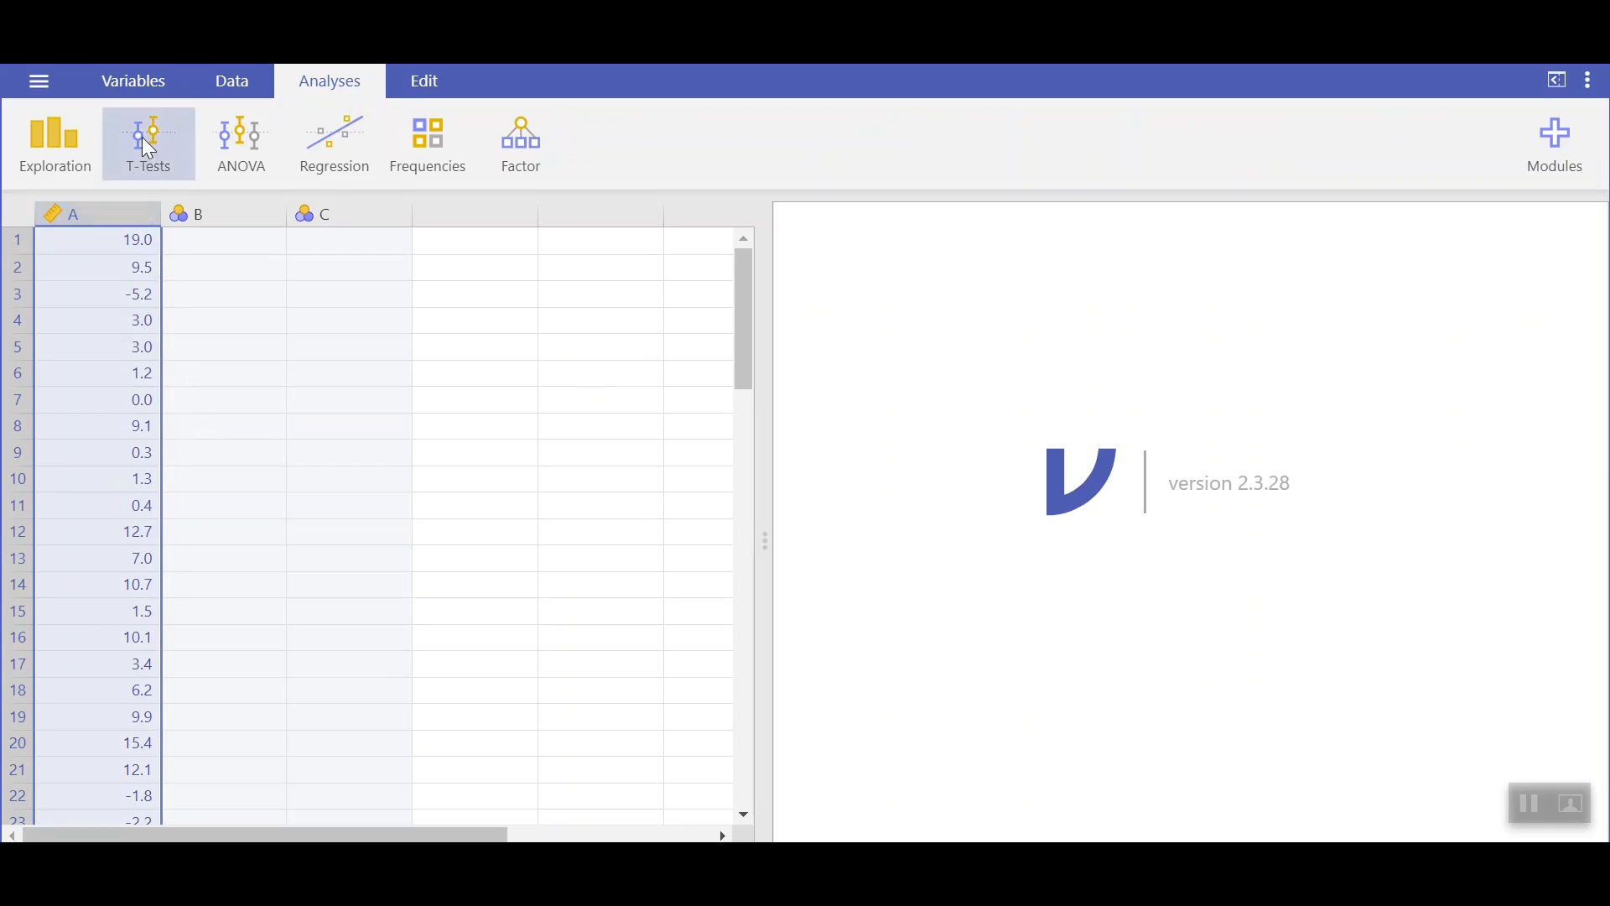
Step: Rename the first variable to response, keep its measure type Continuous, and close the variable editor
double_click(88, 216)
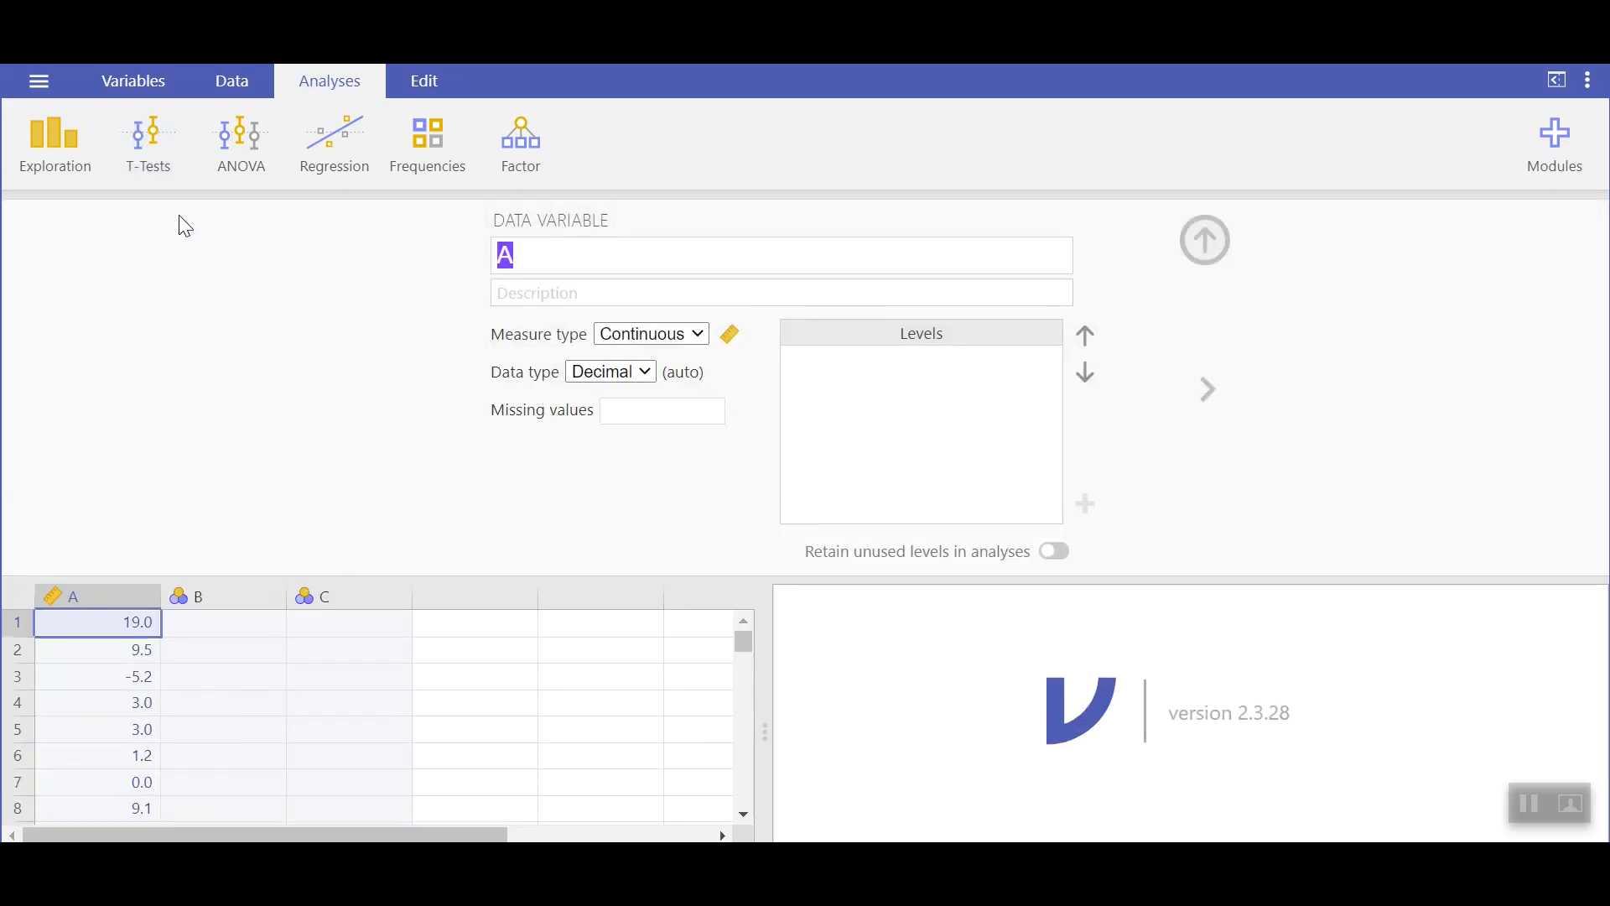
type("response")
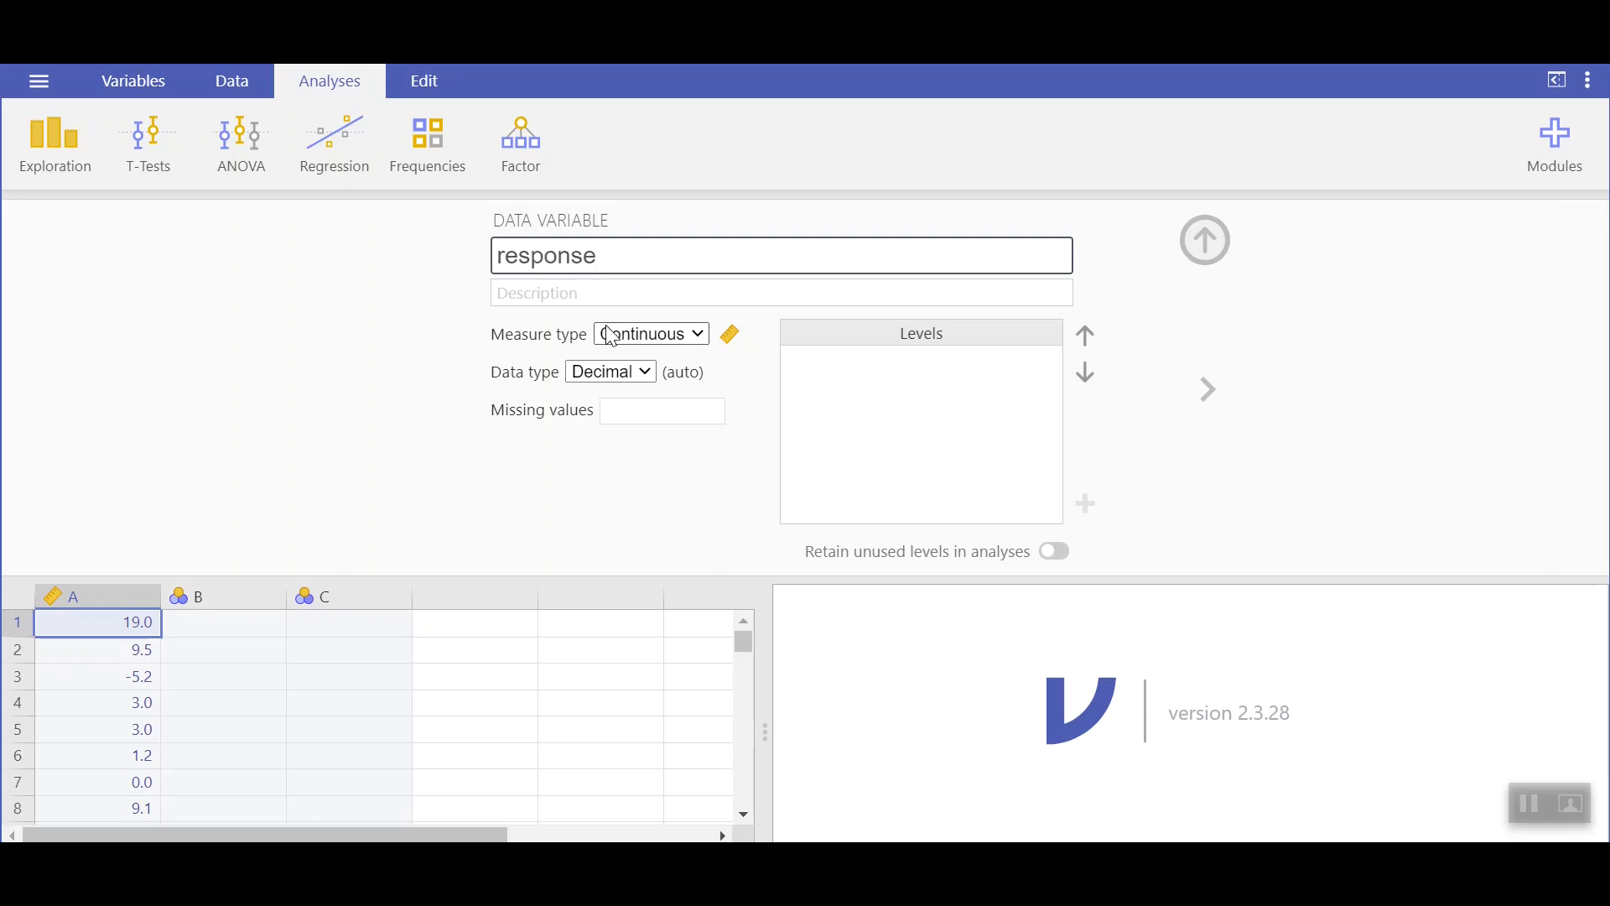
left_click(699, 342)
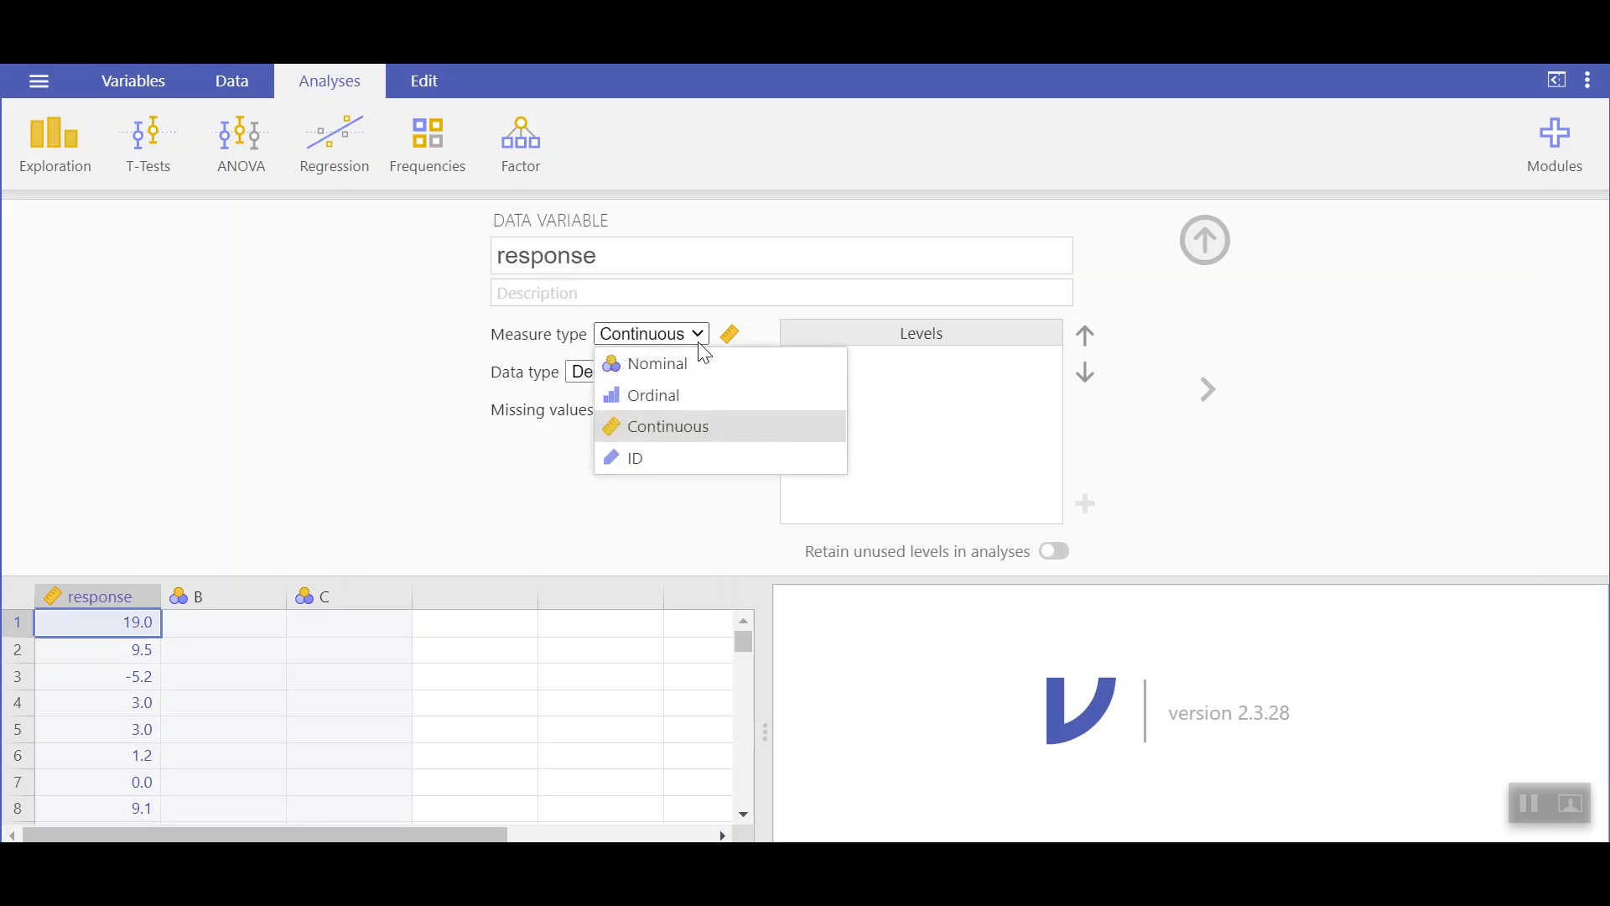
left_click(690, 424)
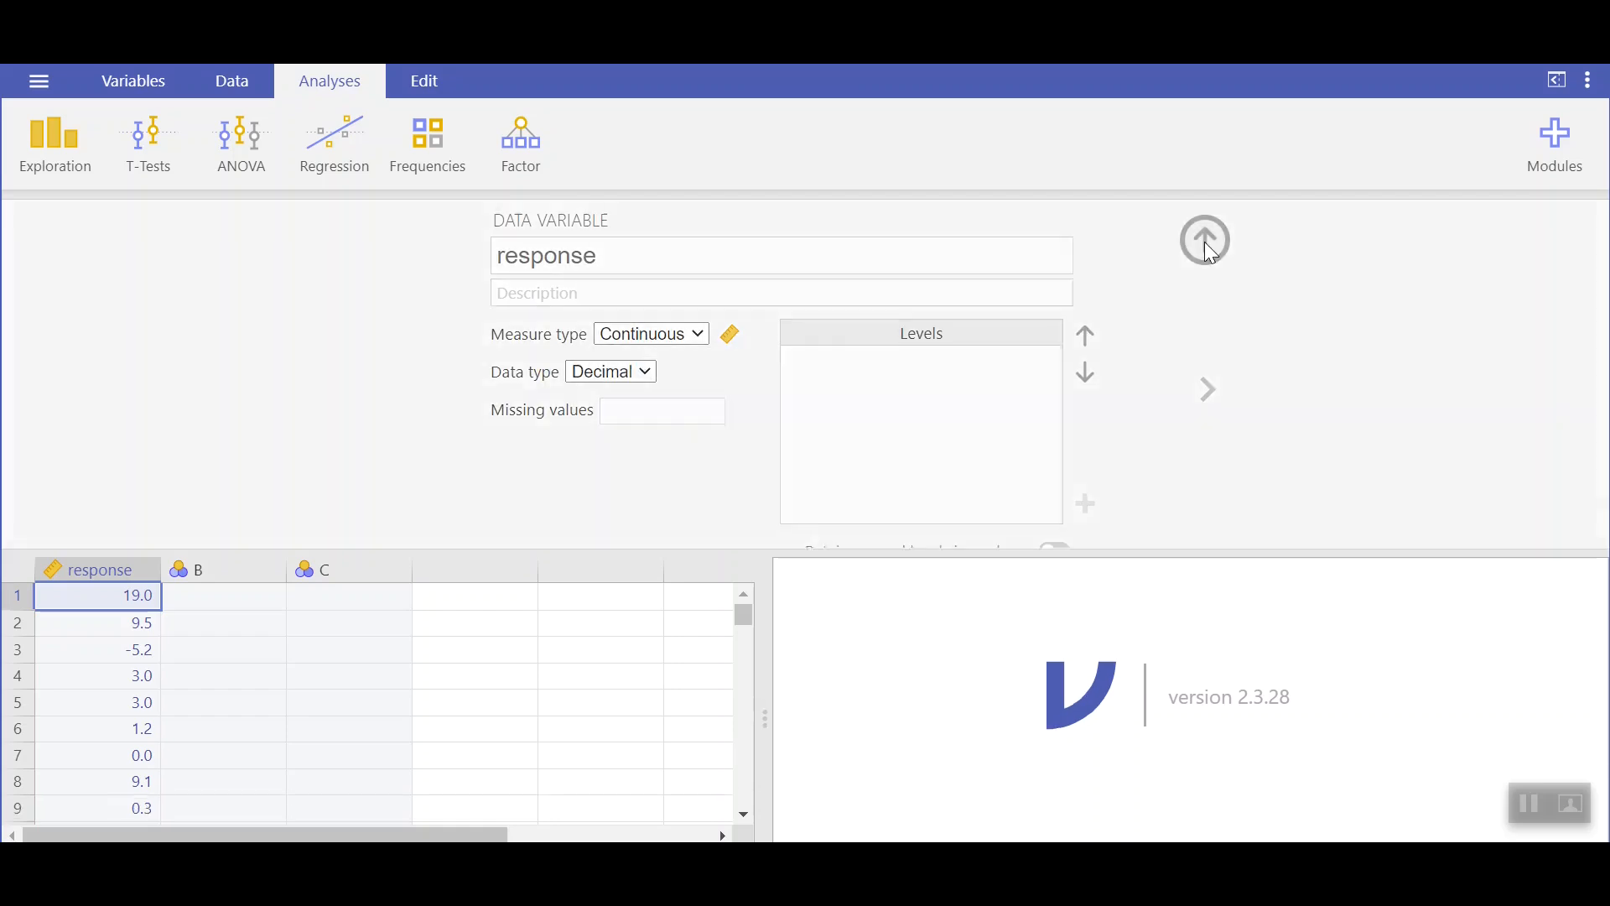
left_click(1205, 241)
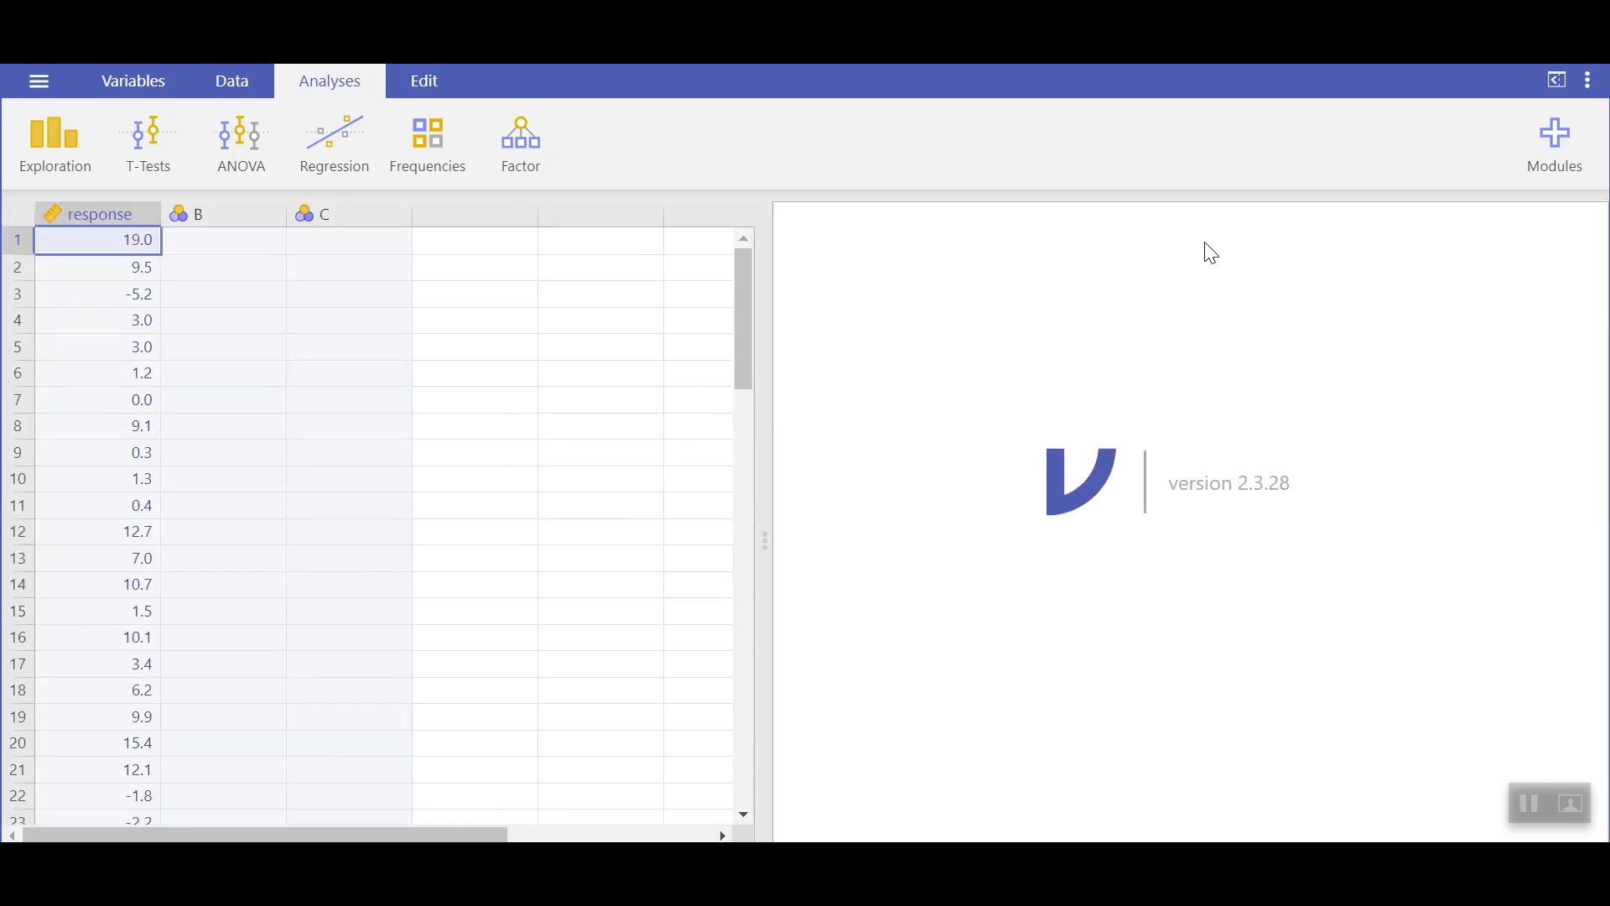
Step: Start a One Sample T-Test and move response into Dependent Variables
left_click(149, 141)
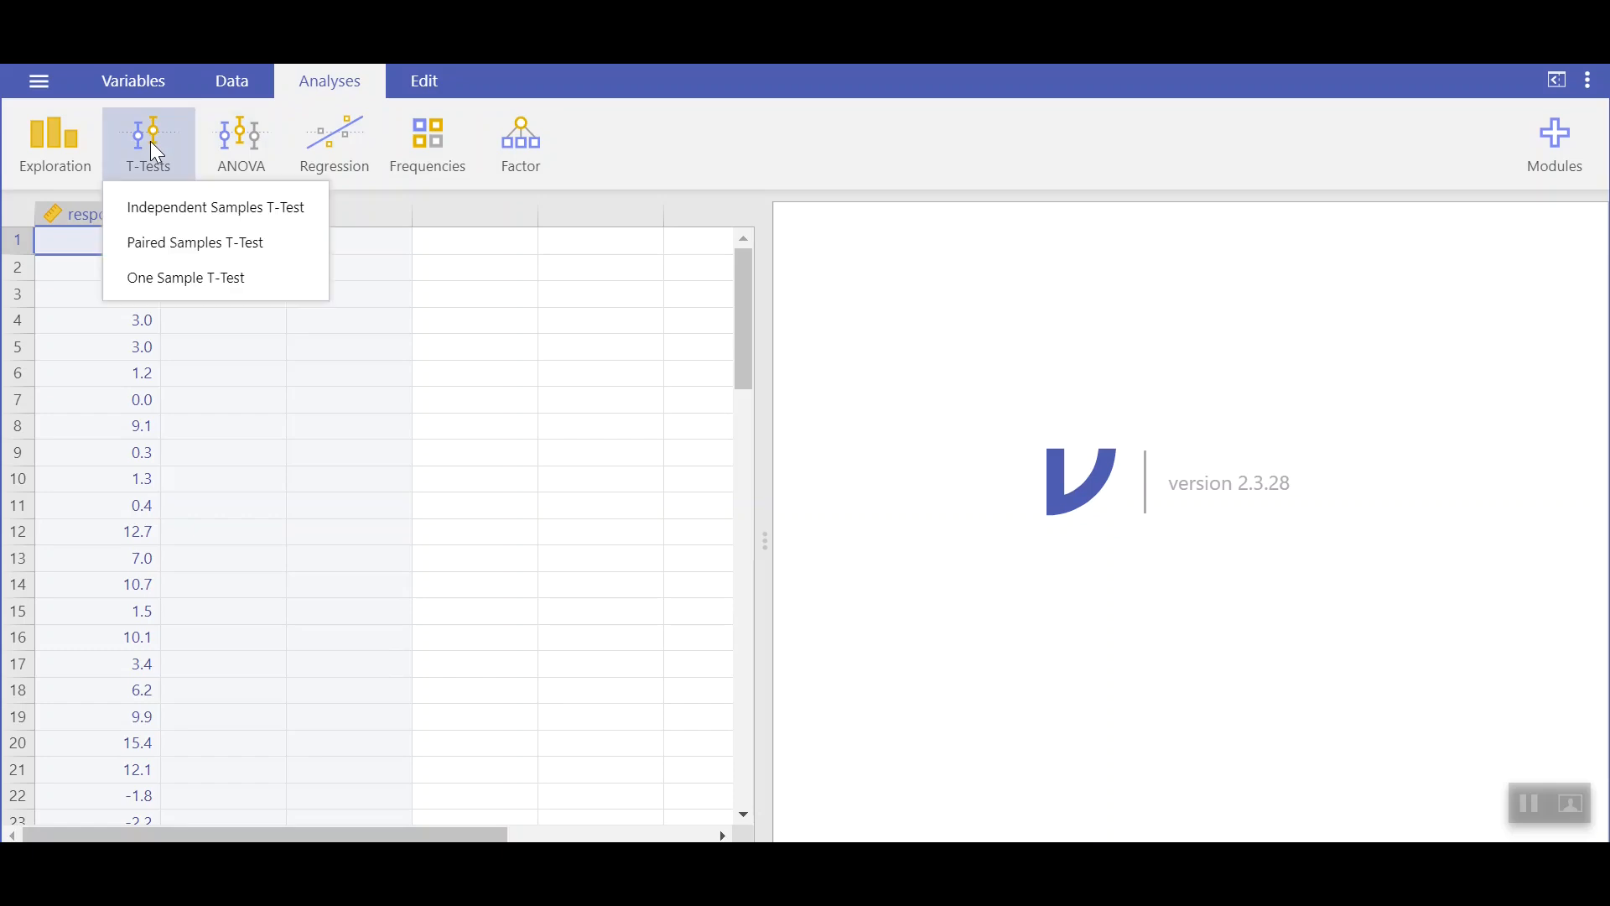
left_click(163, 278)
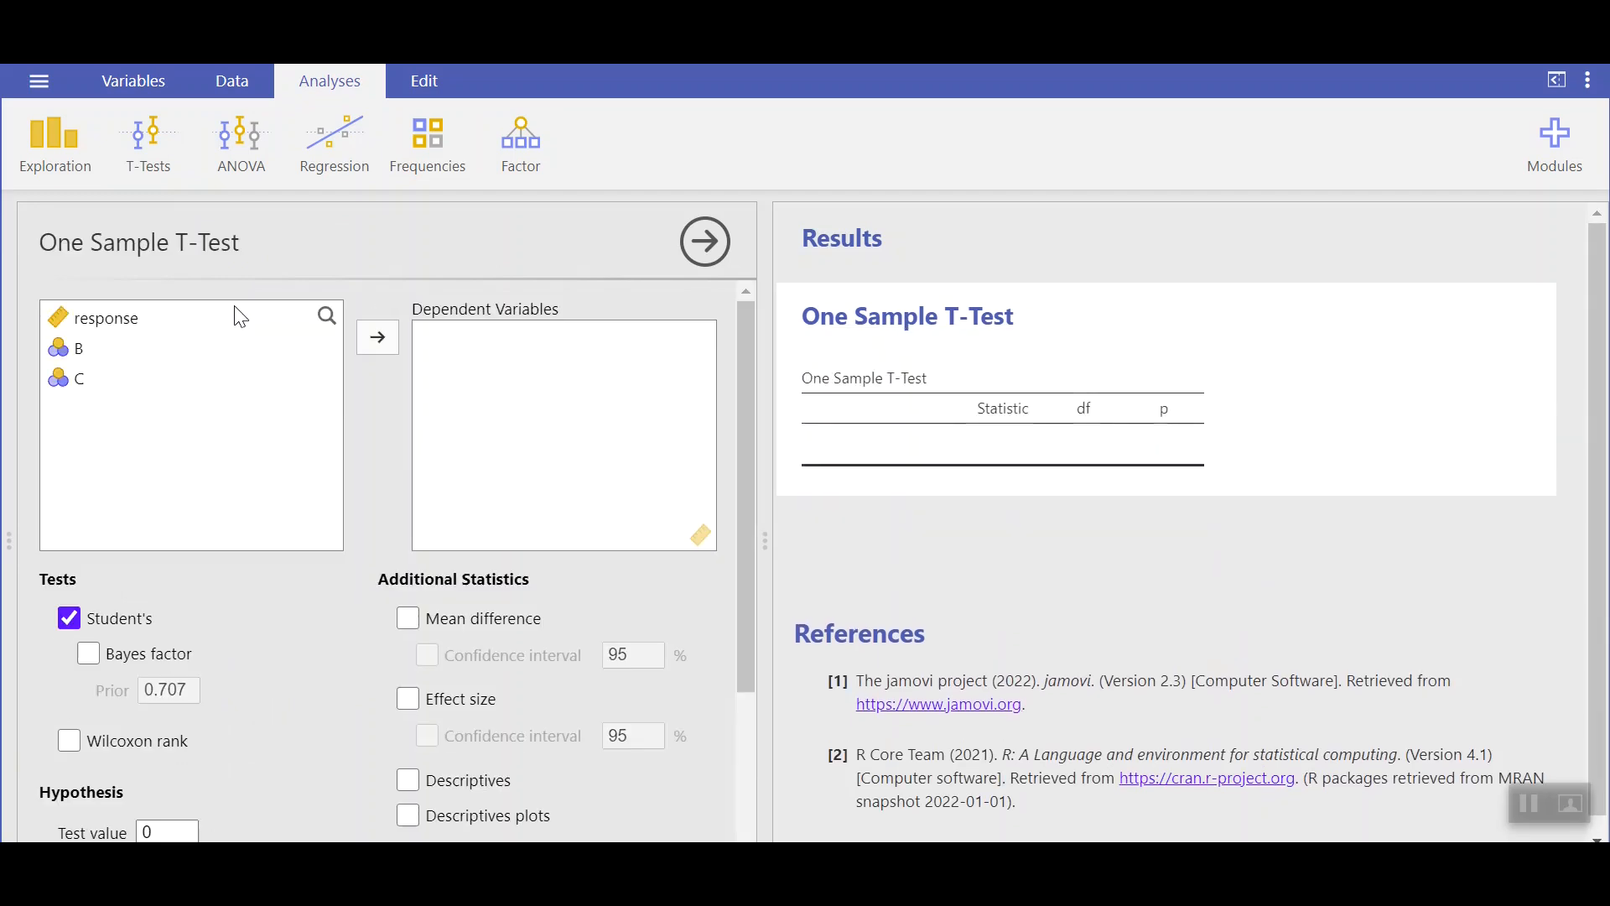
left_click(117, 318)
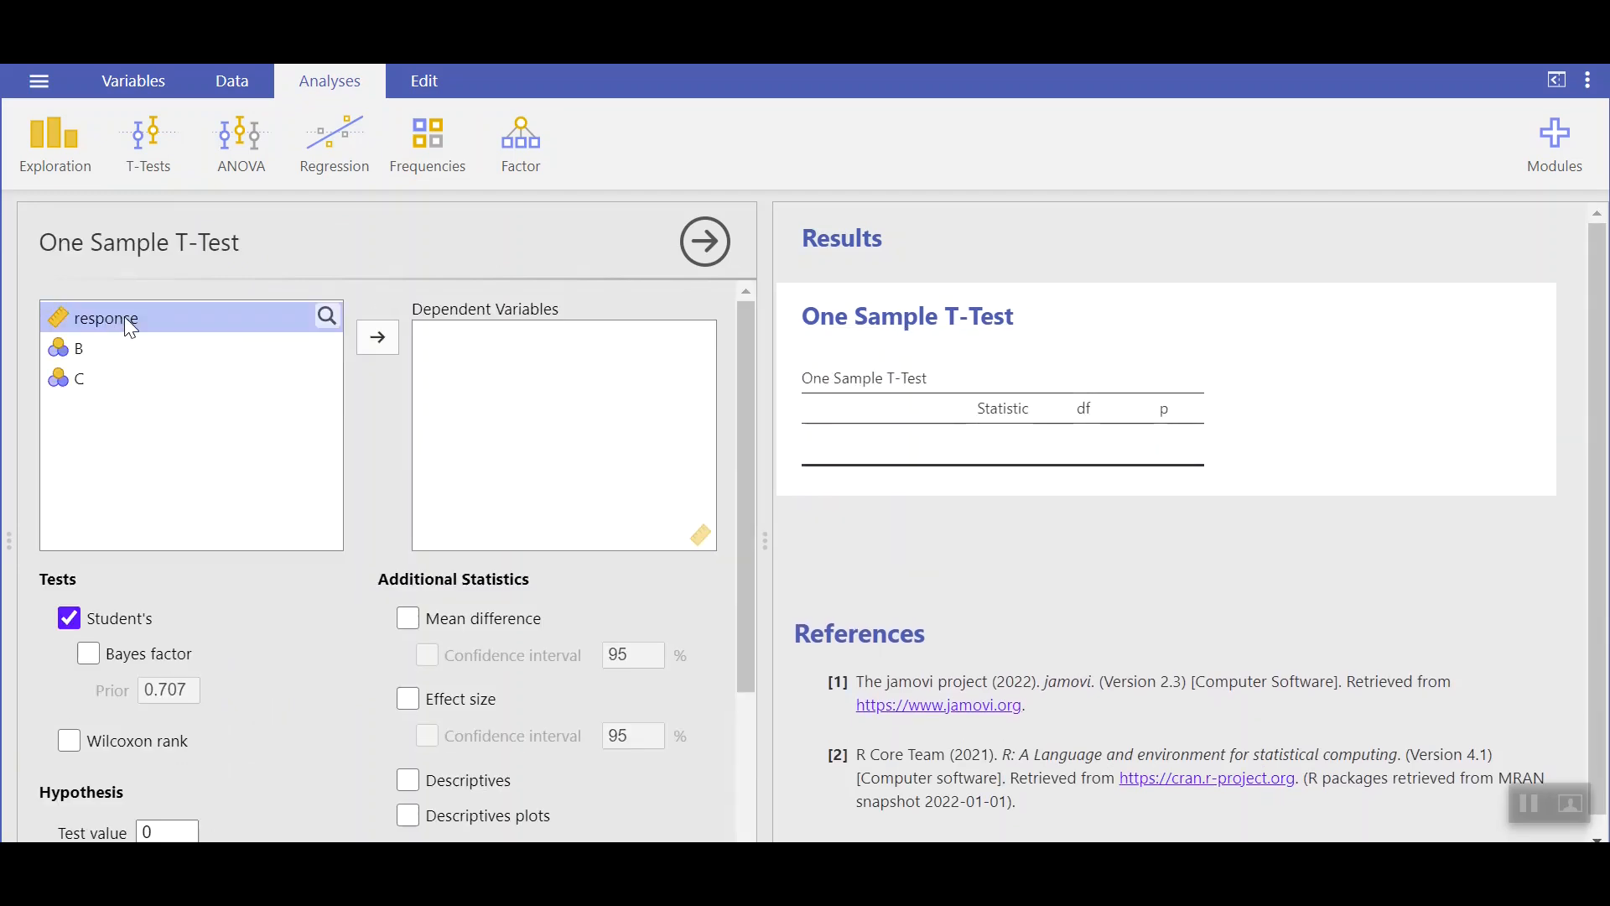
left_click(371, 339)
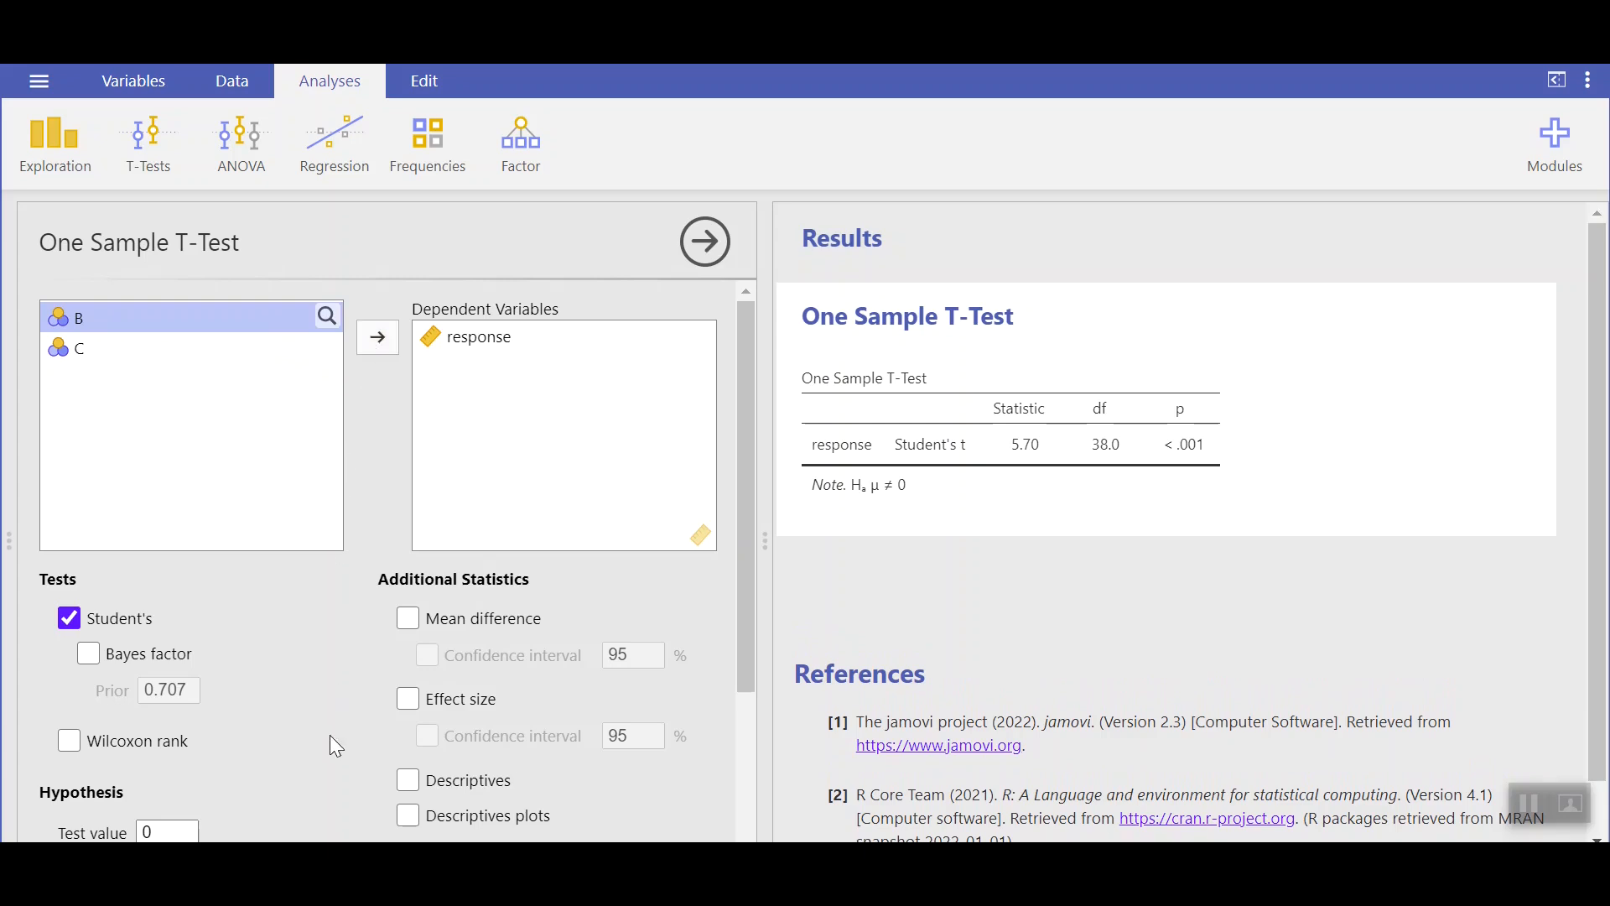
Step: Try the > Test value and < Test value hypotheses, then return to ≠ Test value
scroll(344, 704, "down", 3)
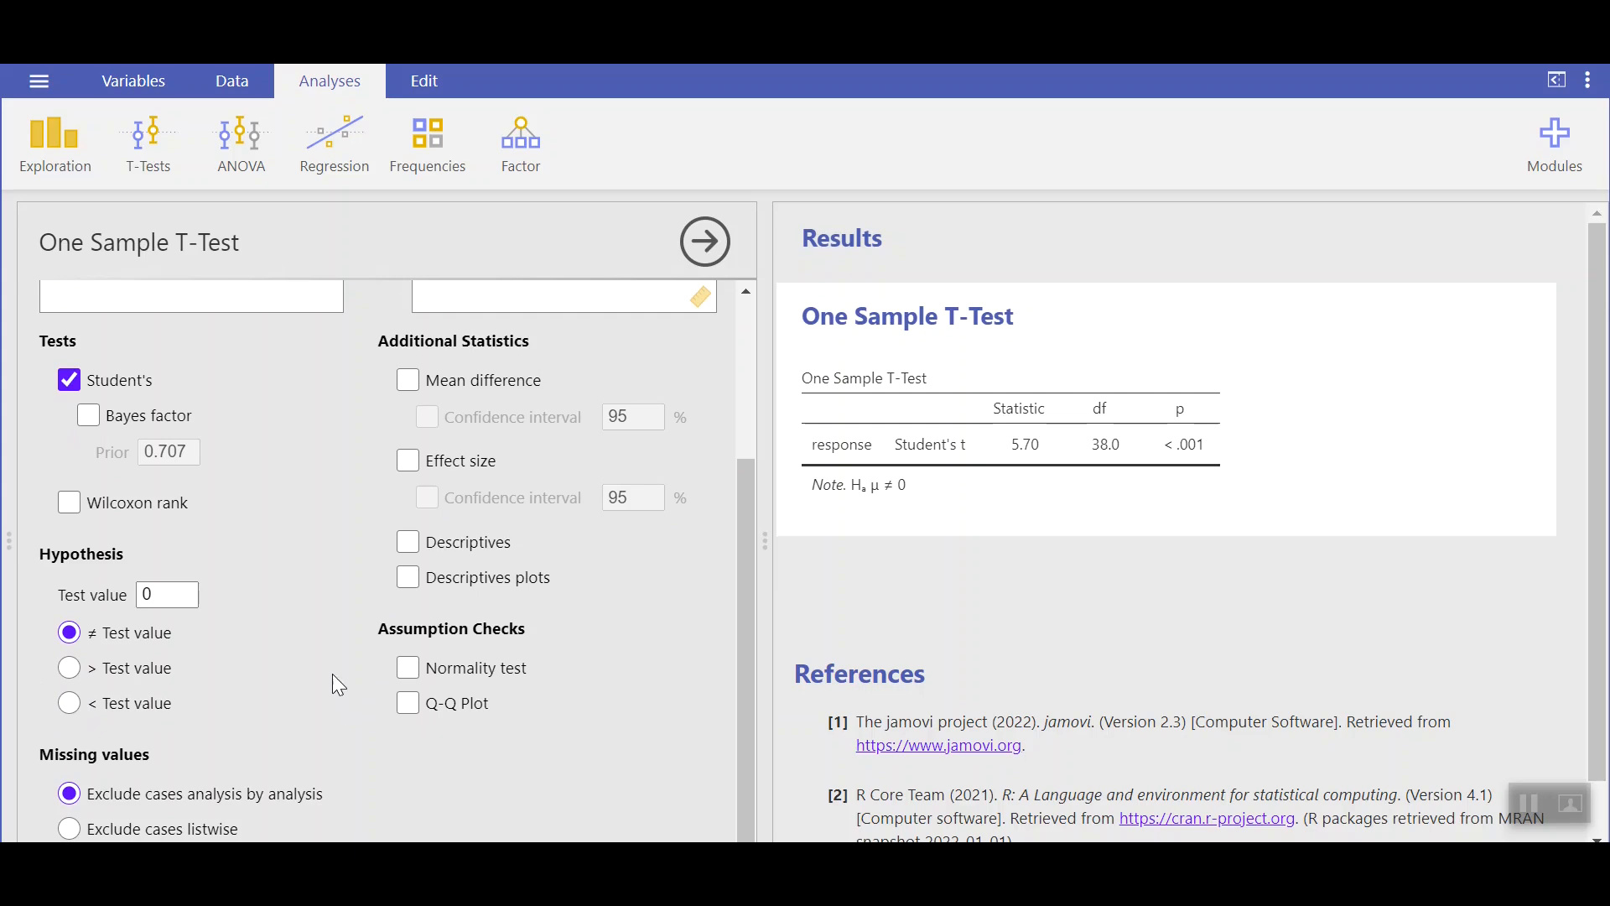
left_click(67, 669)
left_click(71, 703)
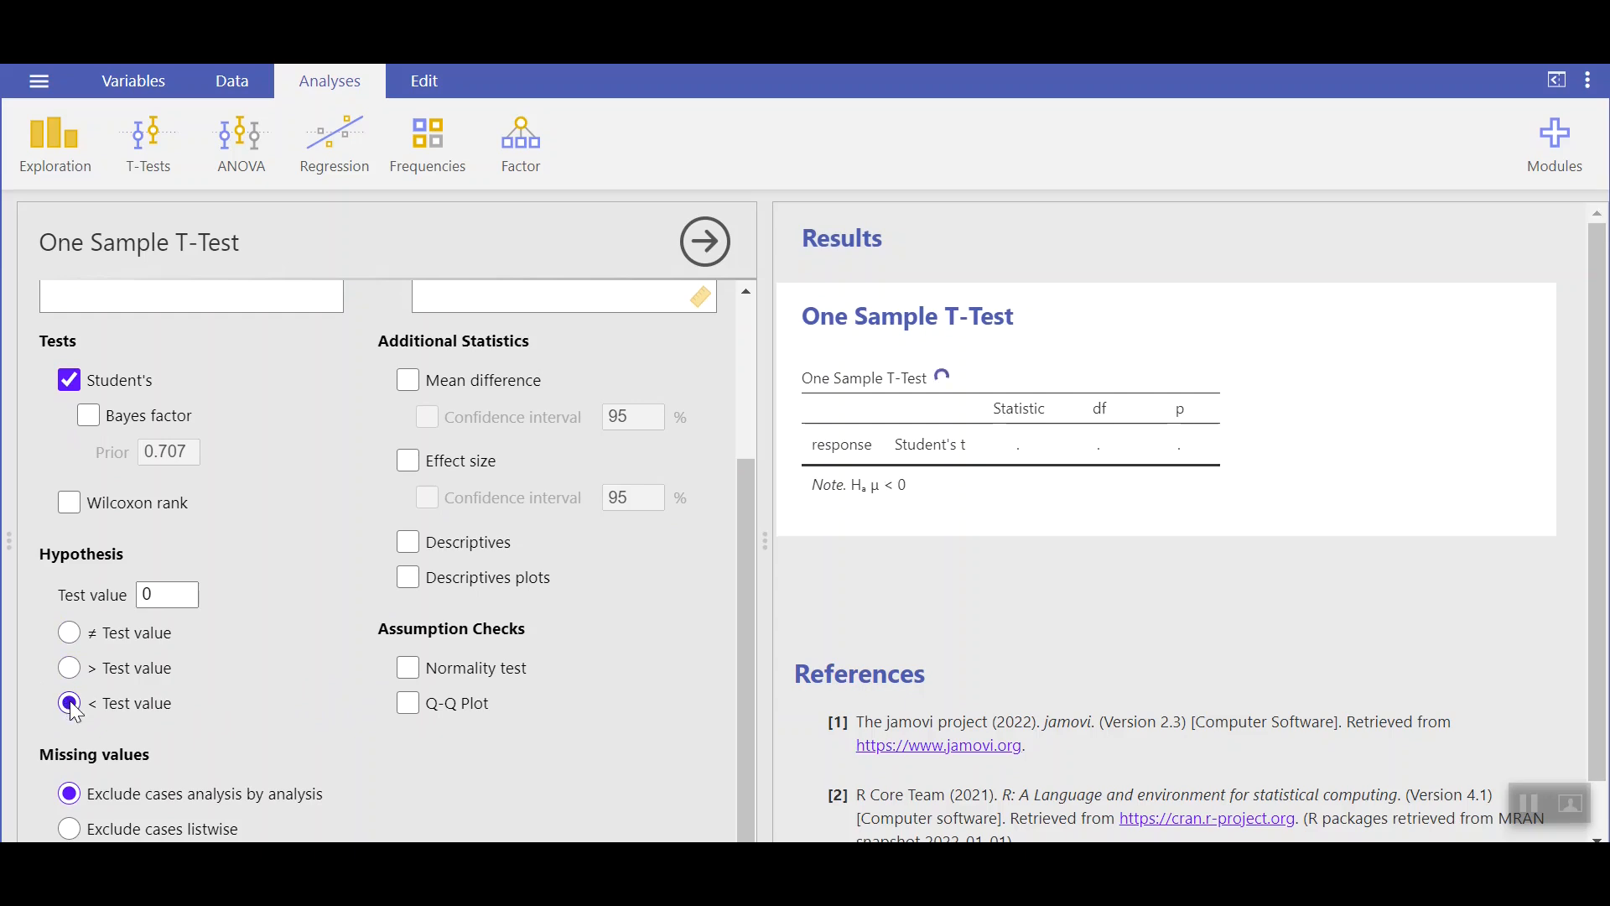
left_click(70, 633)
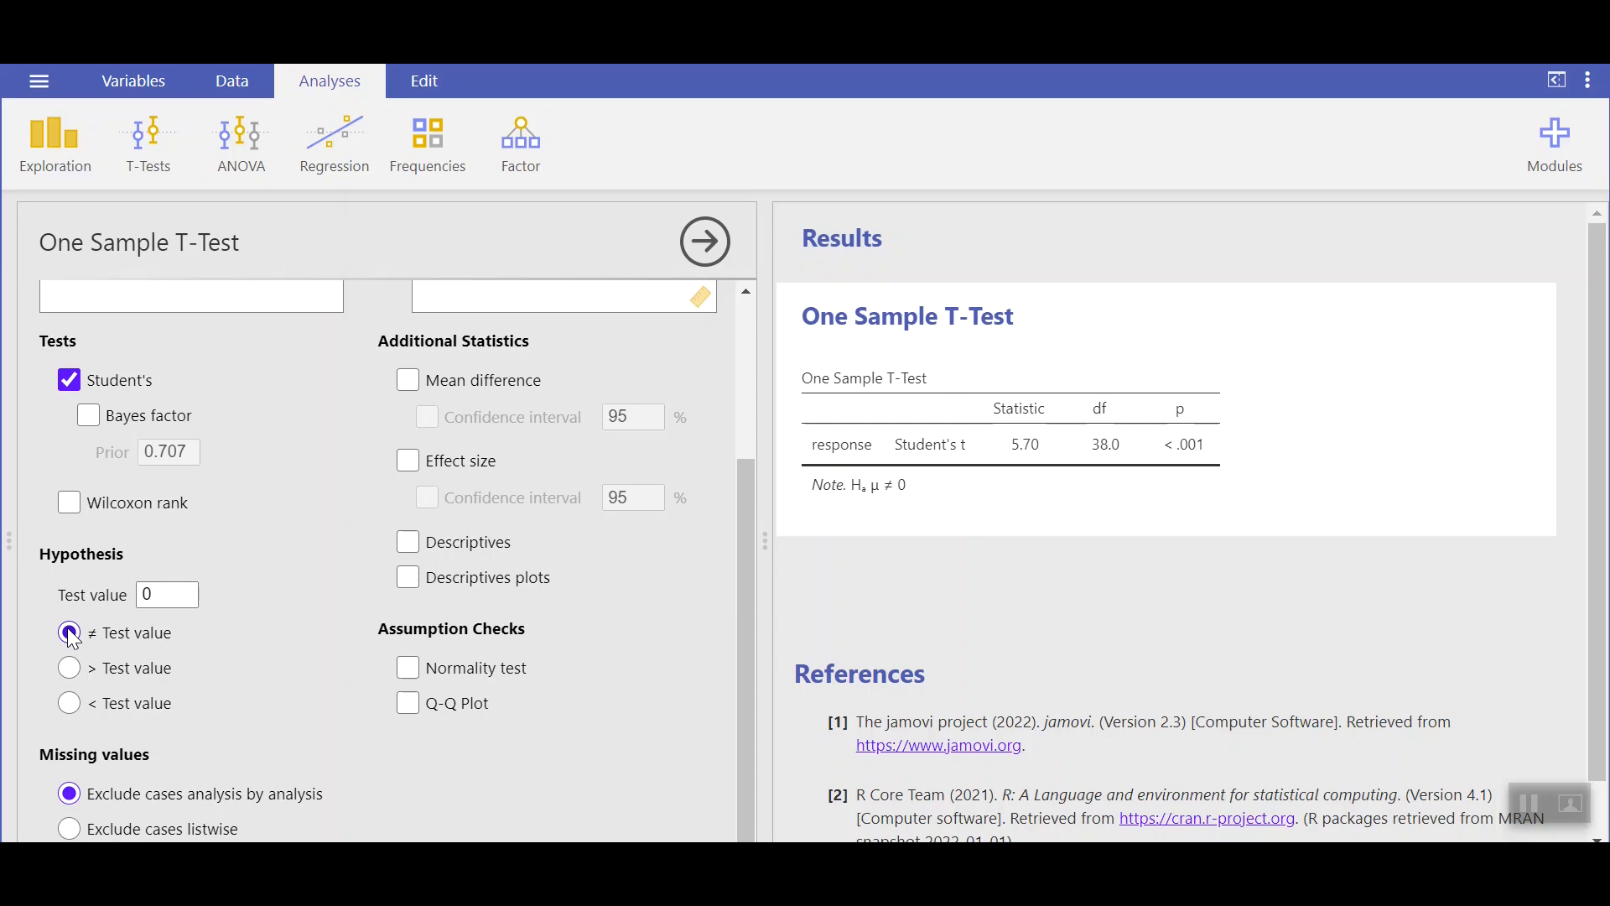
Step: Enable Descriptives and Descriptives plots for the one sample t-test
left_click(409, 543)
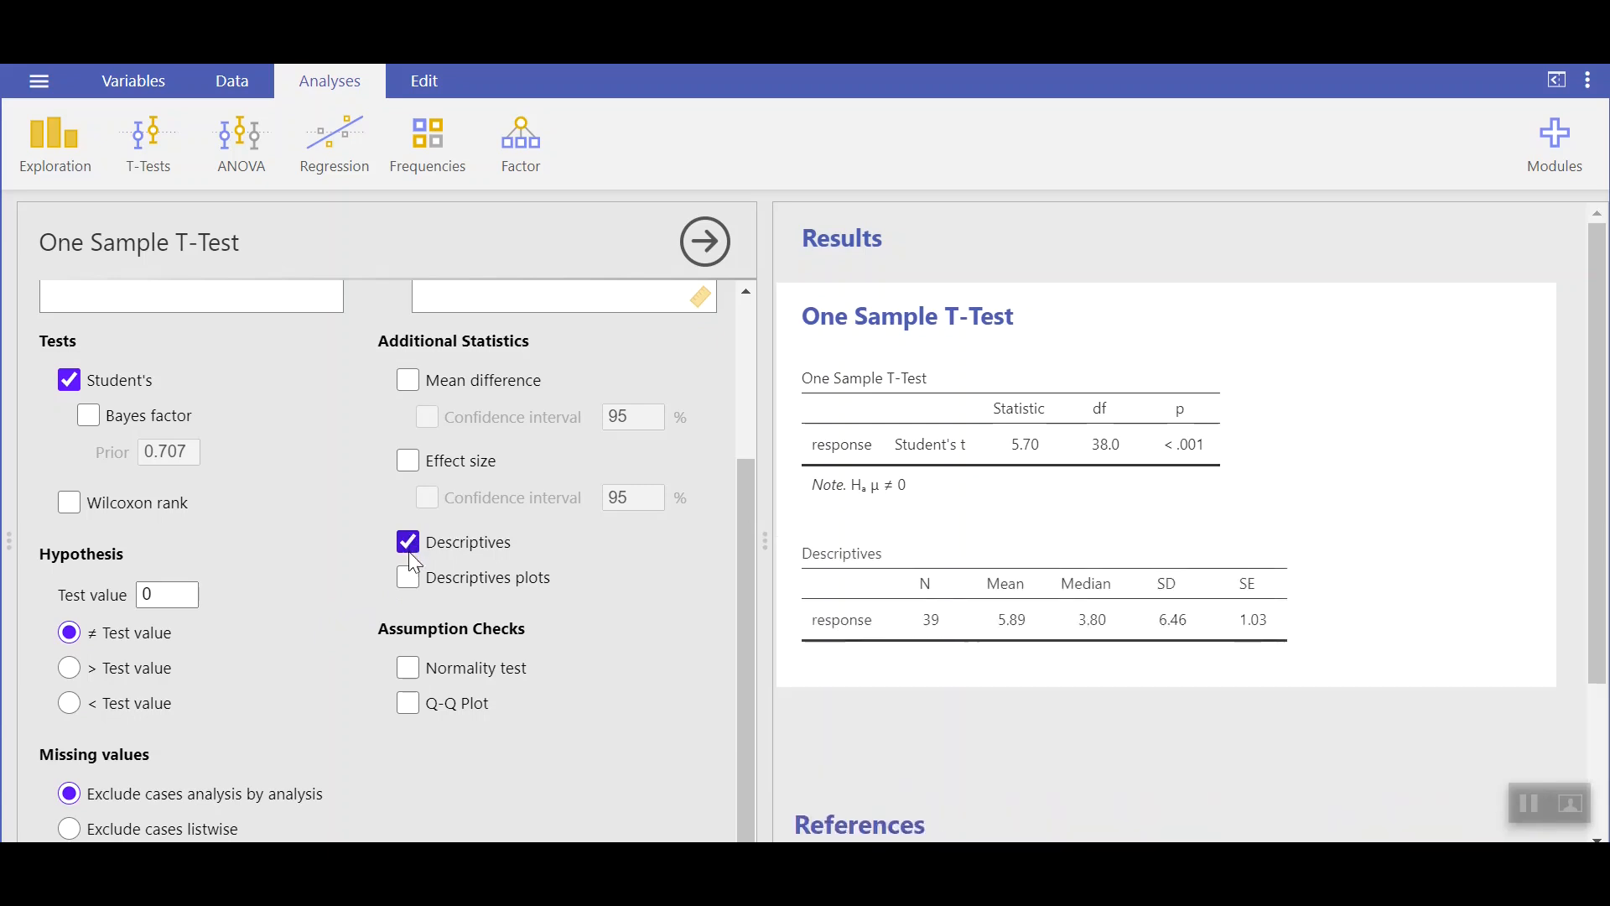
left_click(412, 581)
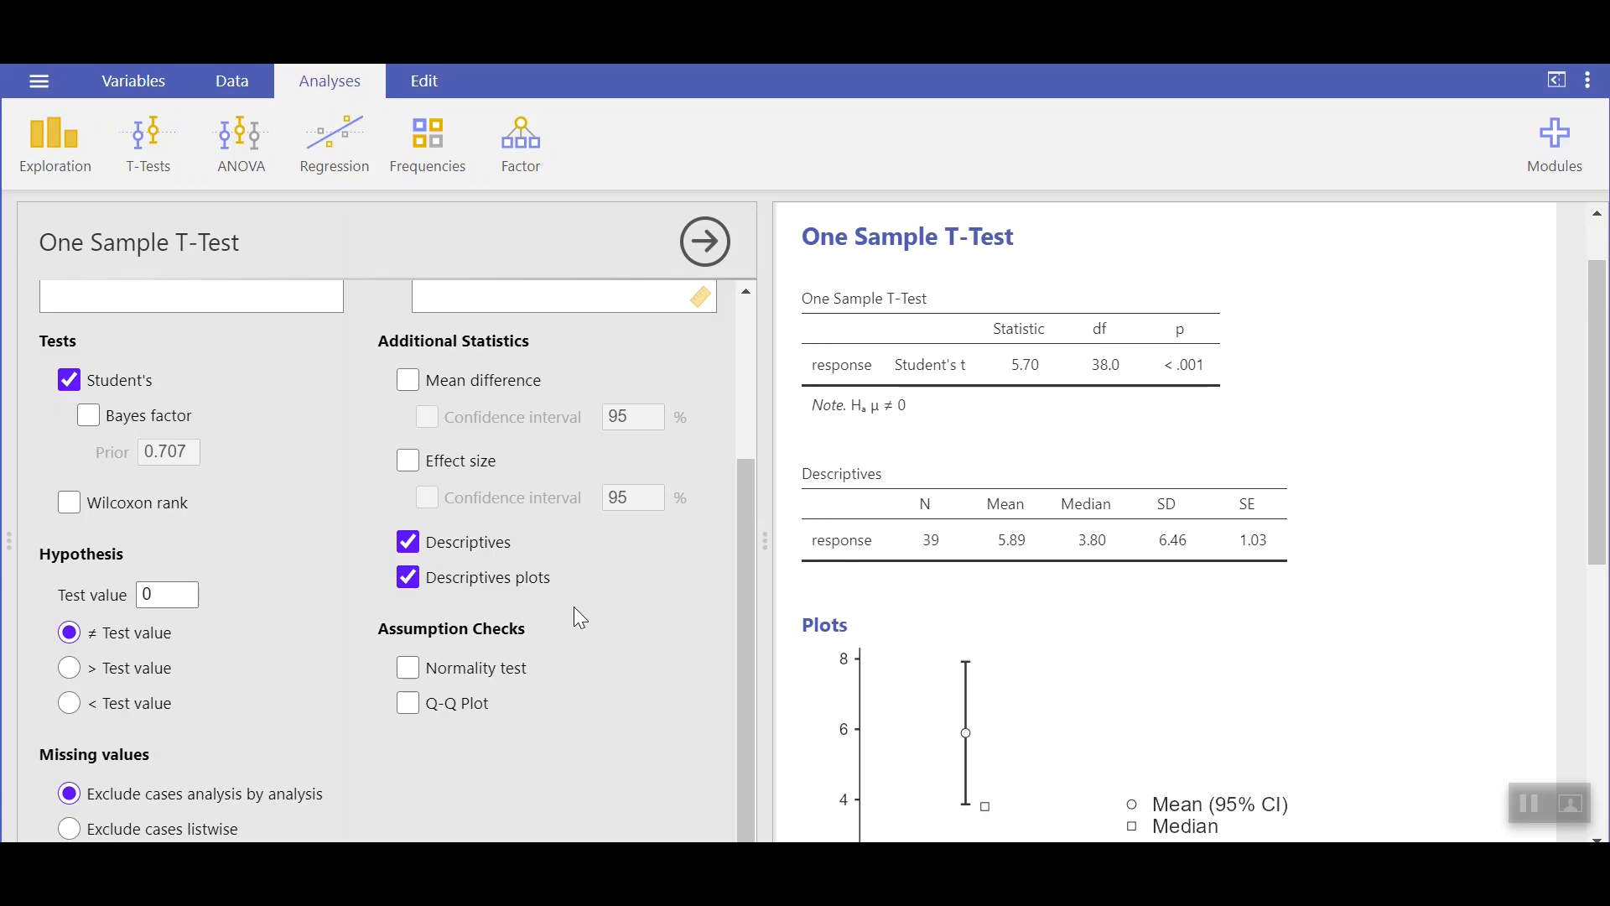
scroll(1249, 621, "down", 3)
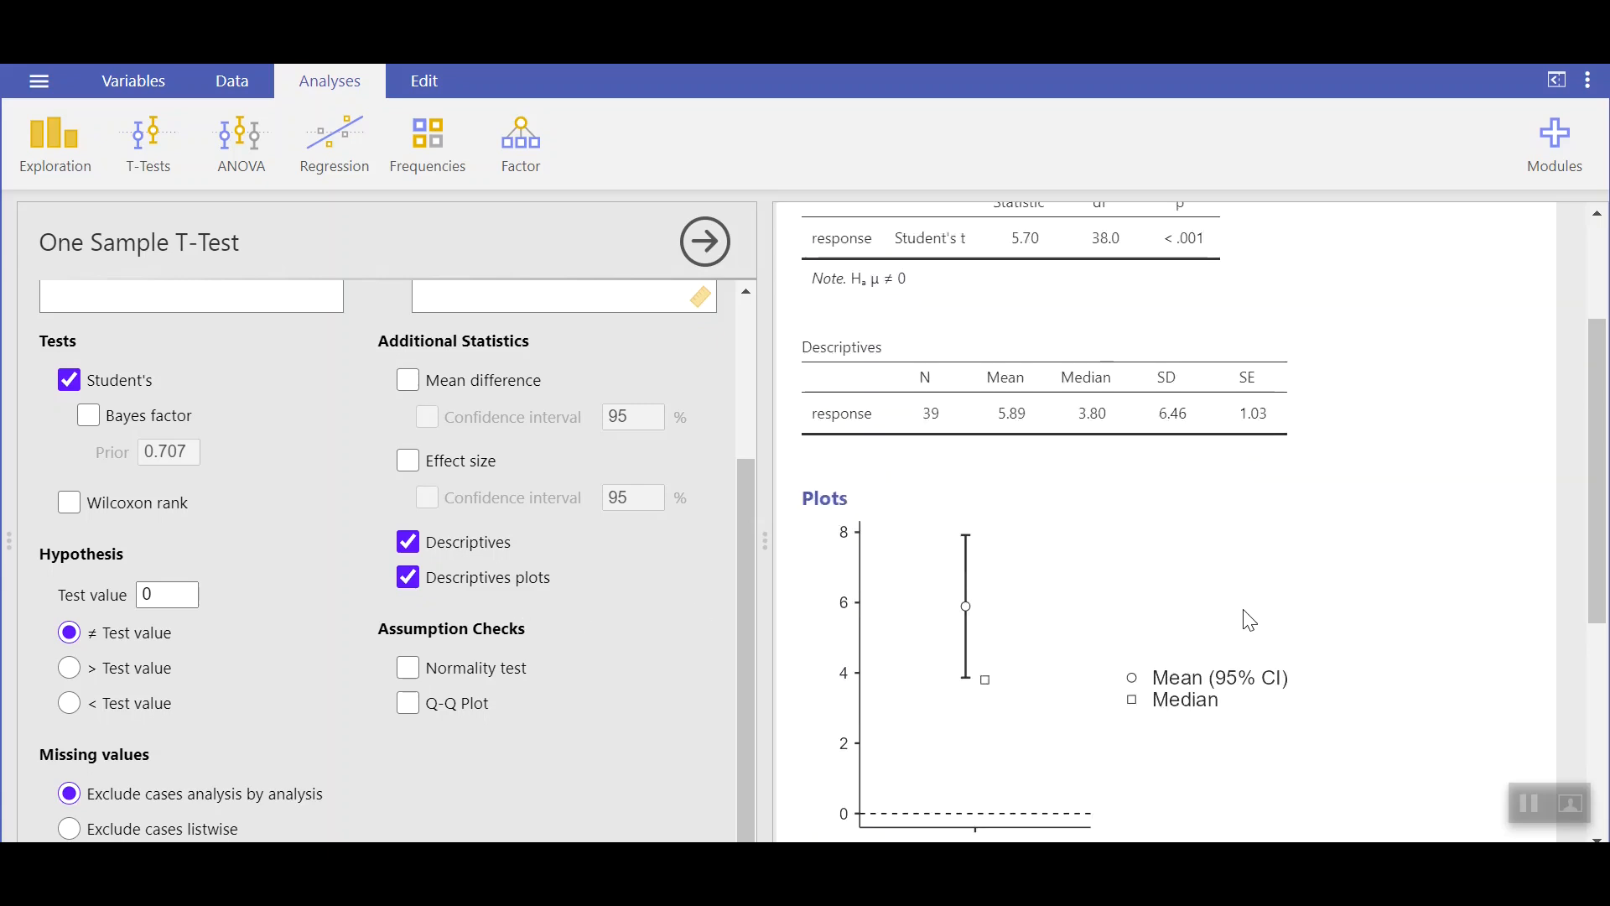
scroll(1249, 621, "down", 3)
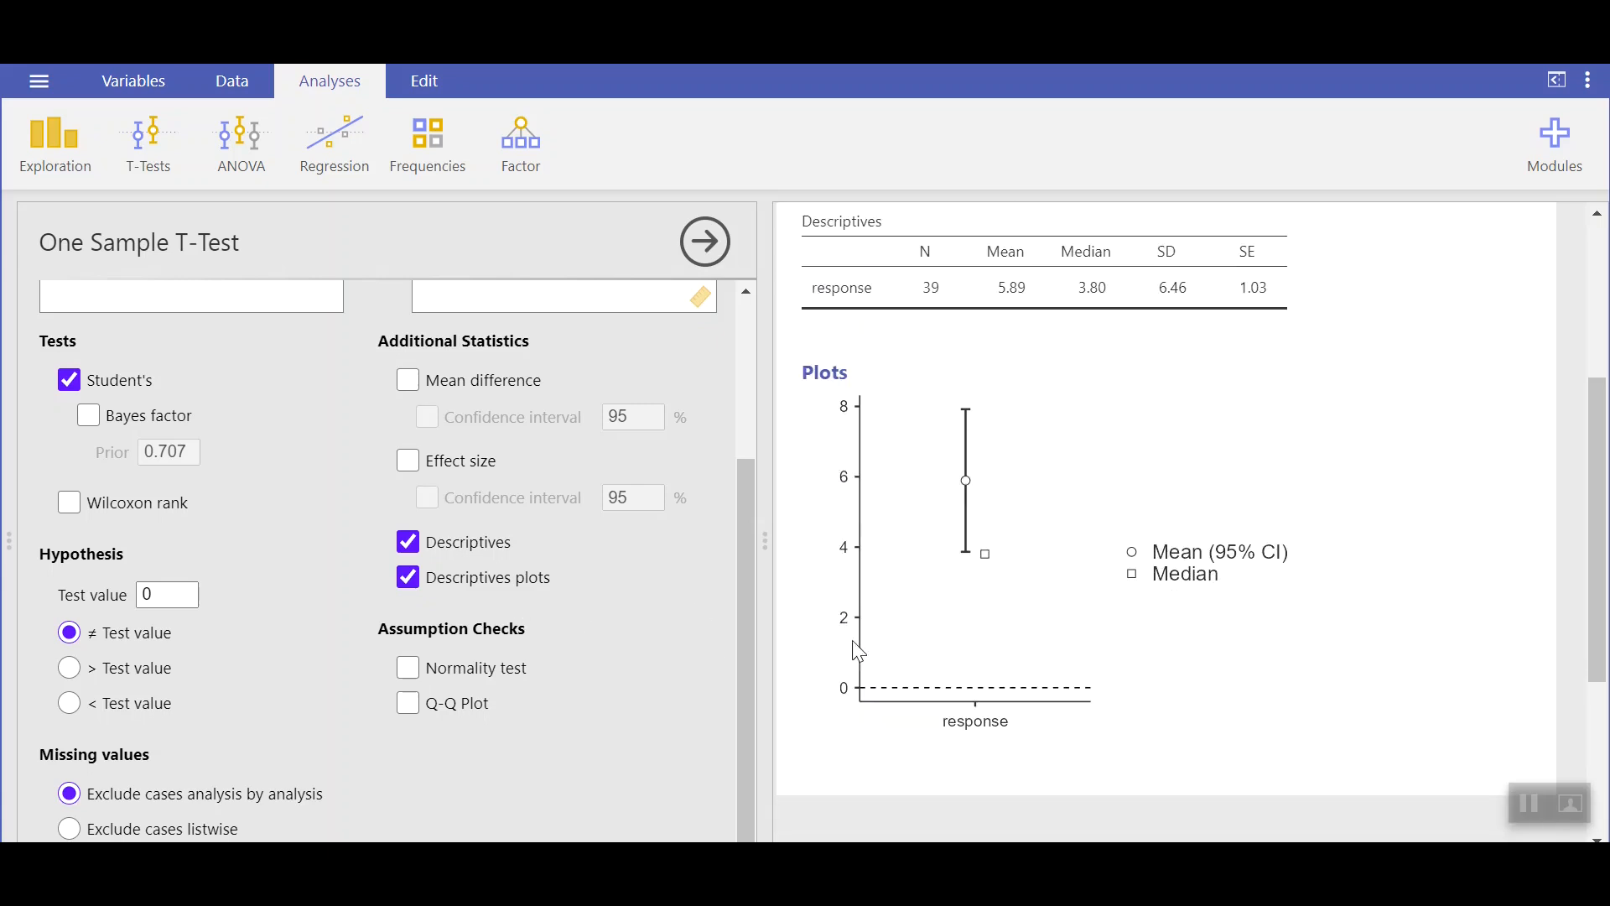
Step: Enable the Normality test and Q-Q Plot assumption checks
left_click(403, 675)
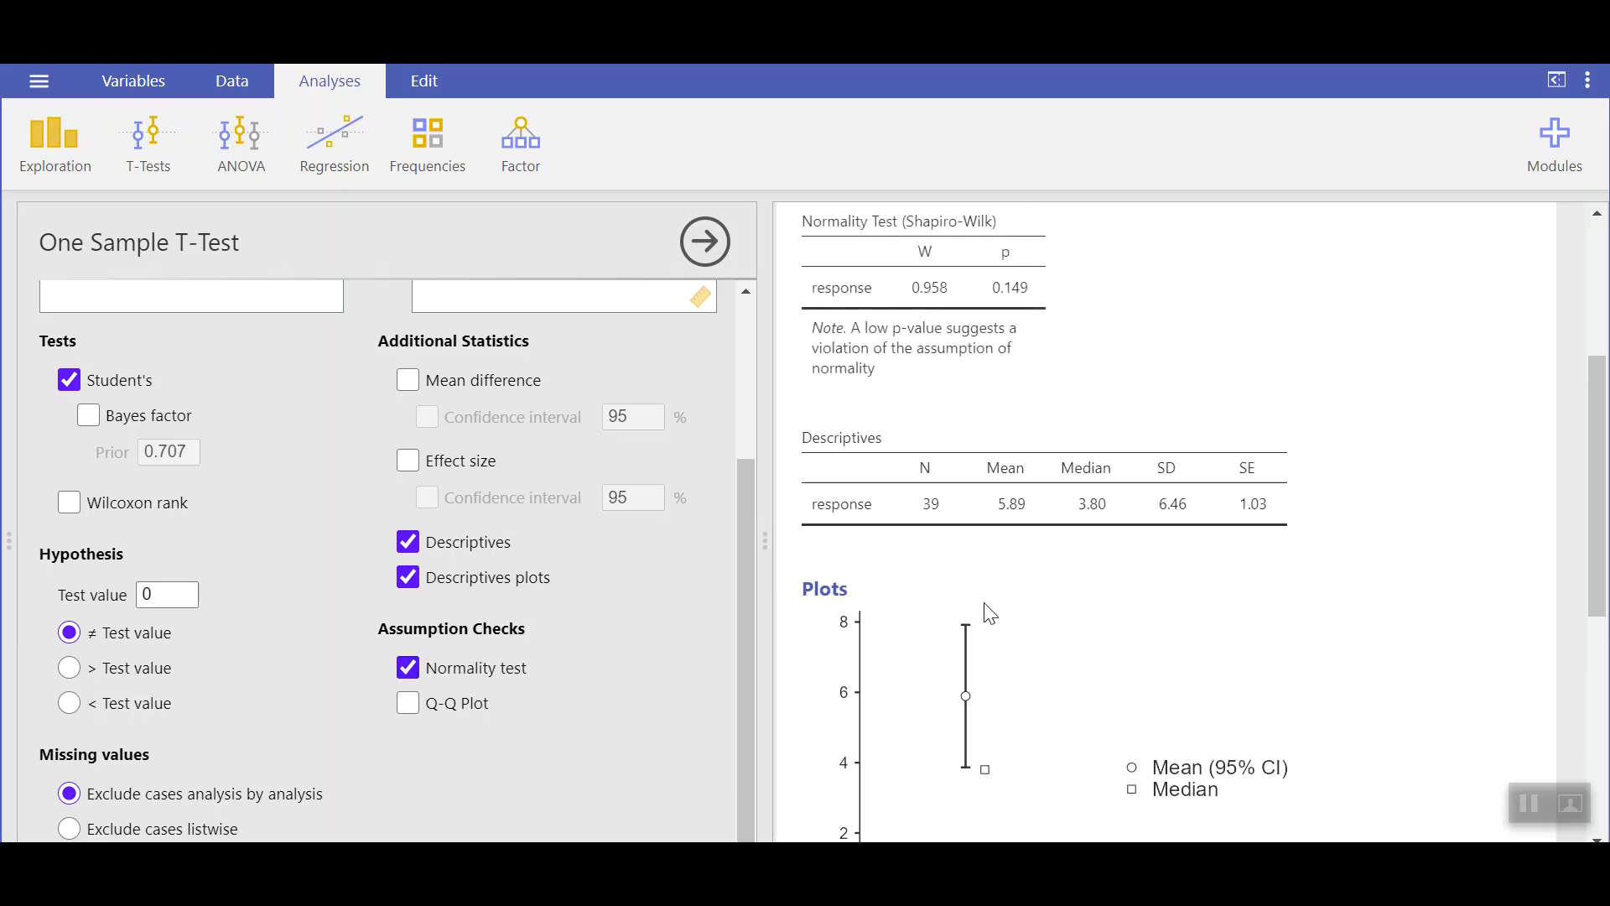
left_click(407, 706)
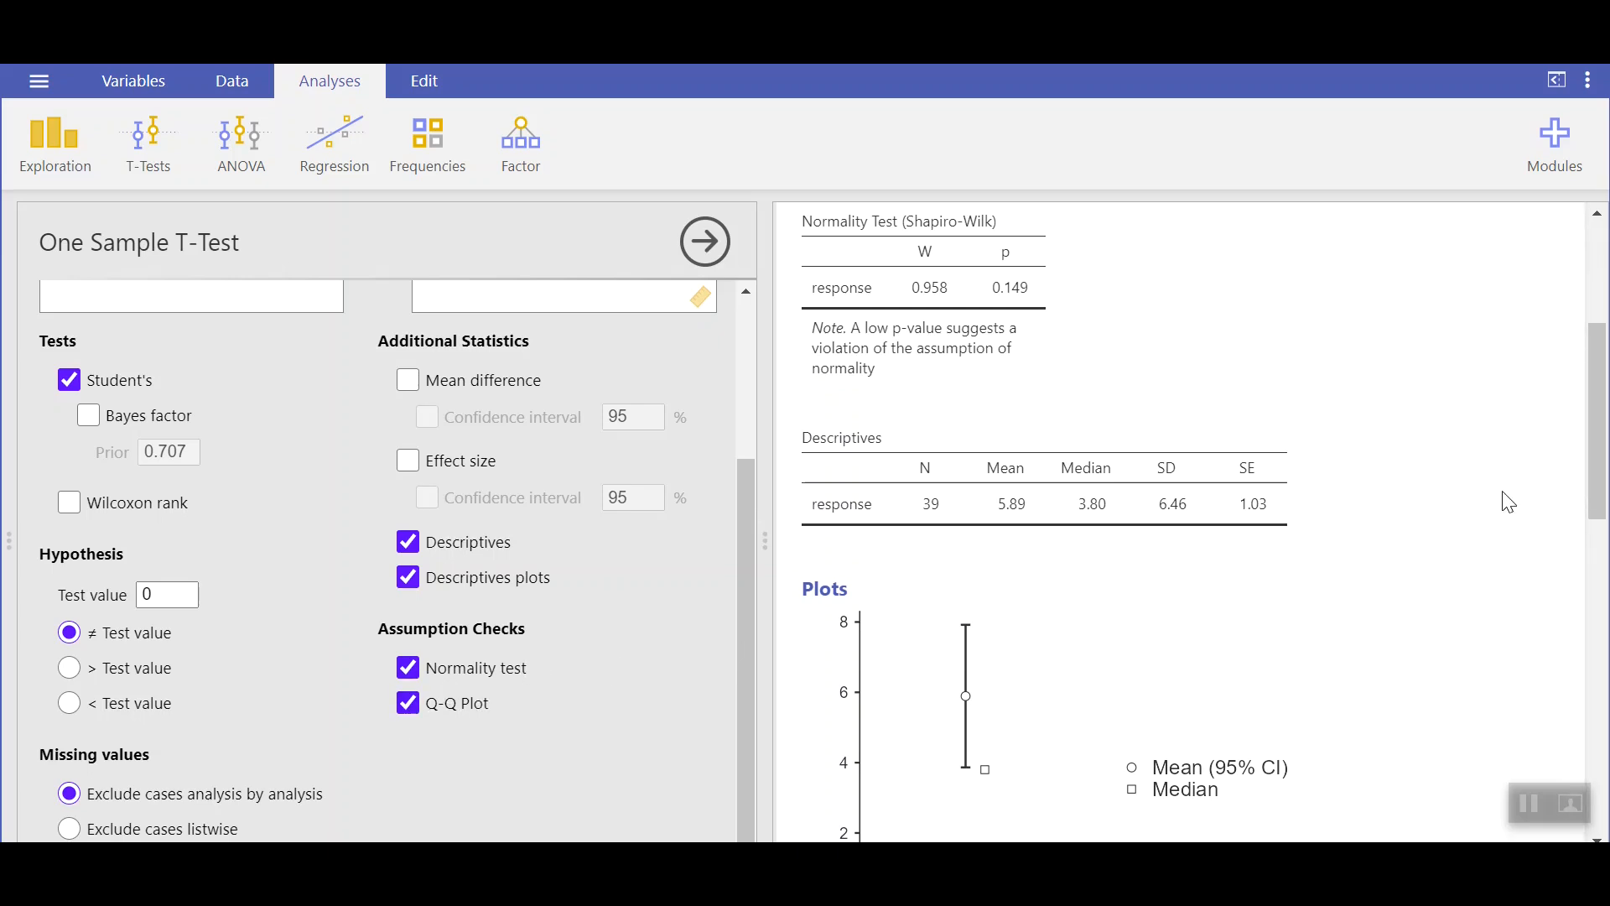
scroll(1509, 502, "down", 10)
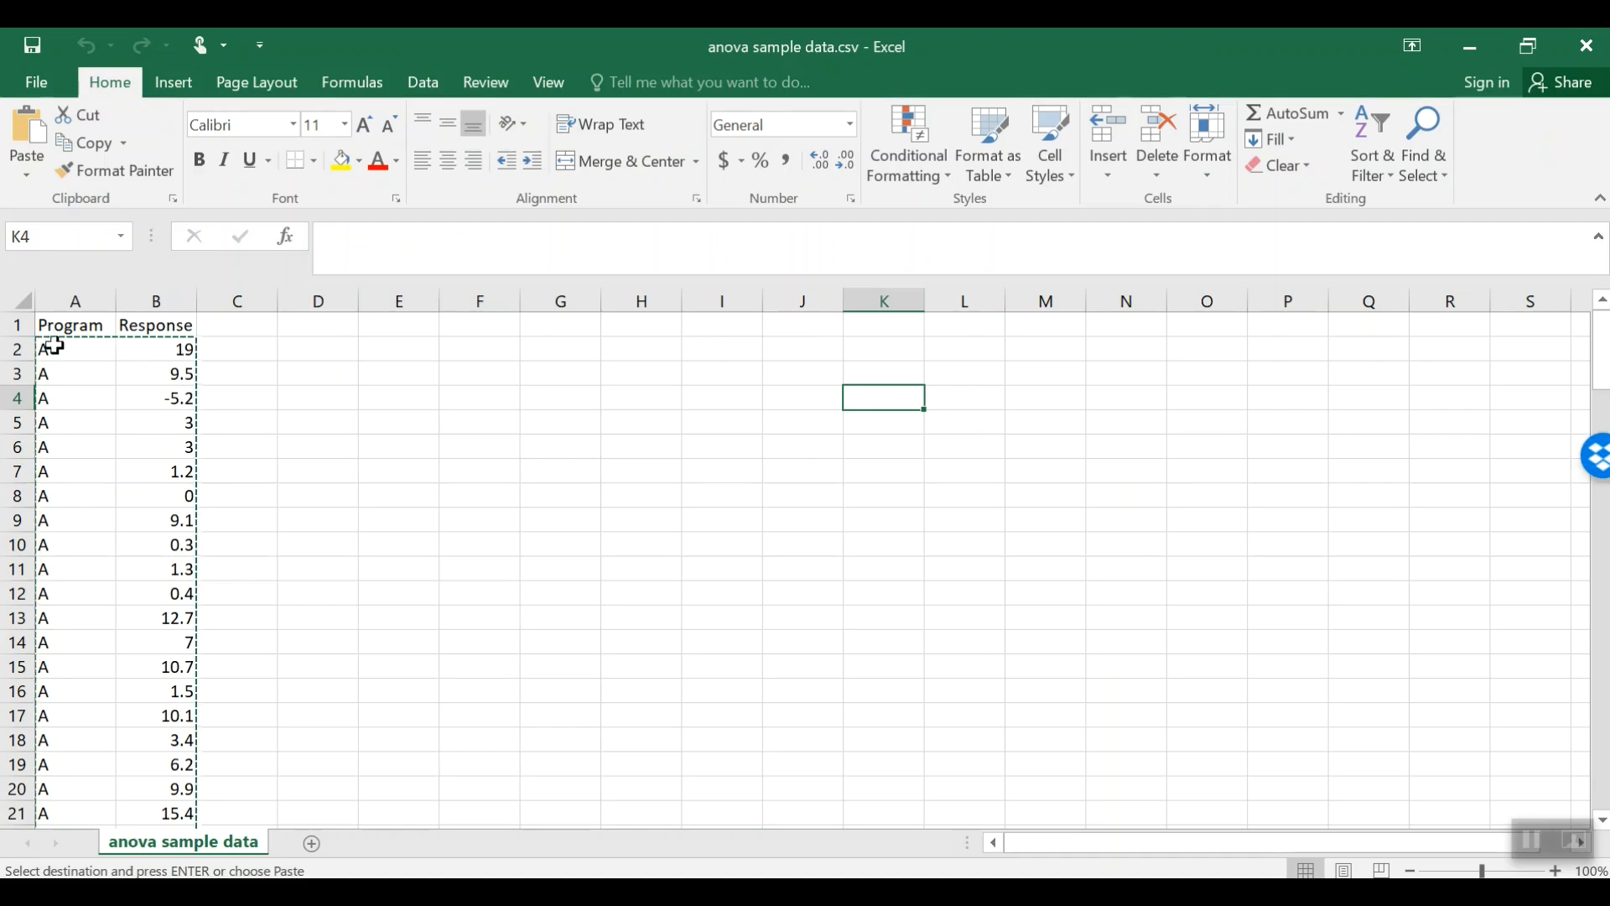
Step: Copy the Program and Response values for groups A and B in Excel and paste them into the empty jamovi dataset
left_click_drag(50, 349, 132, 618)
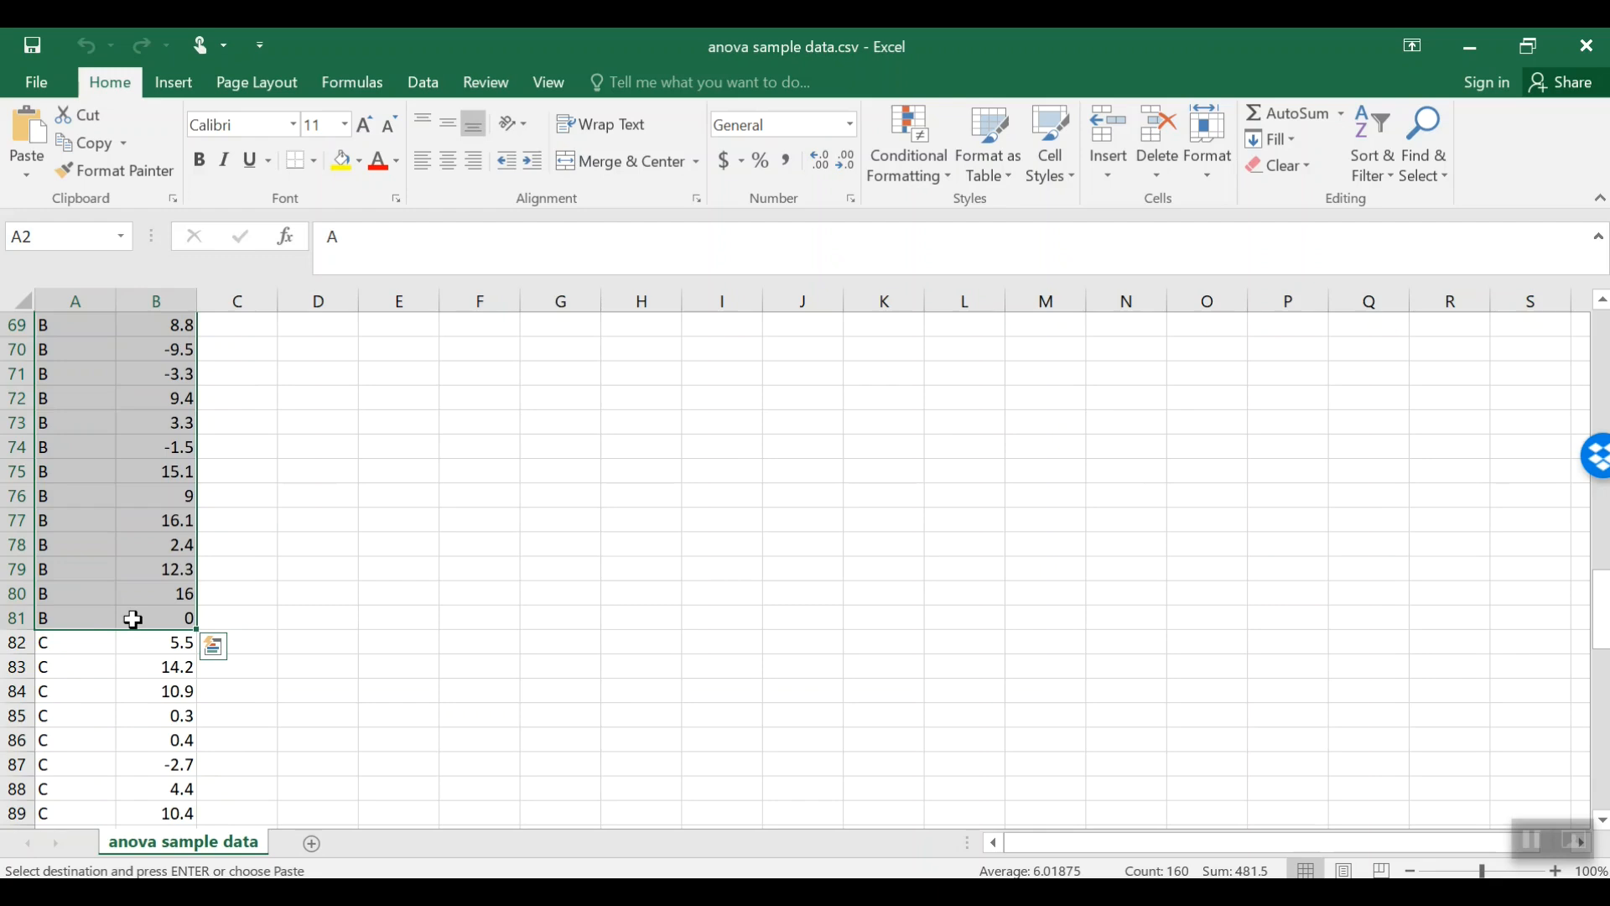
key("ctrl+c")
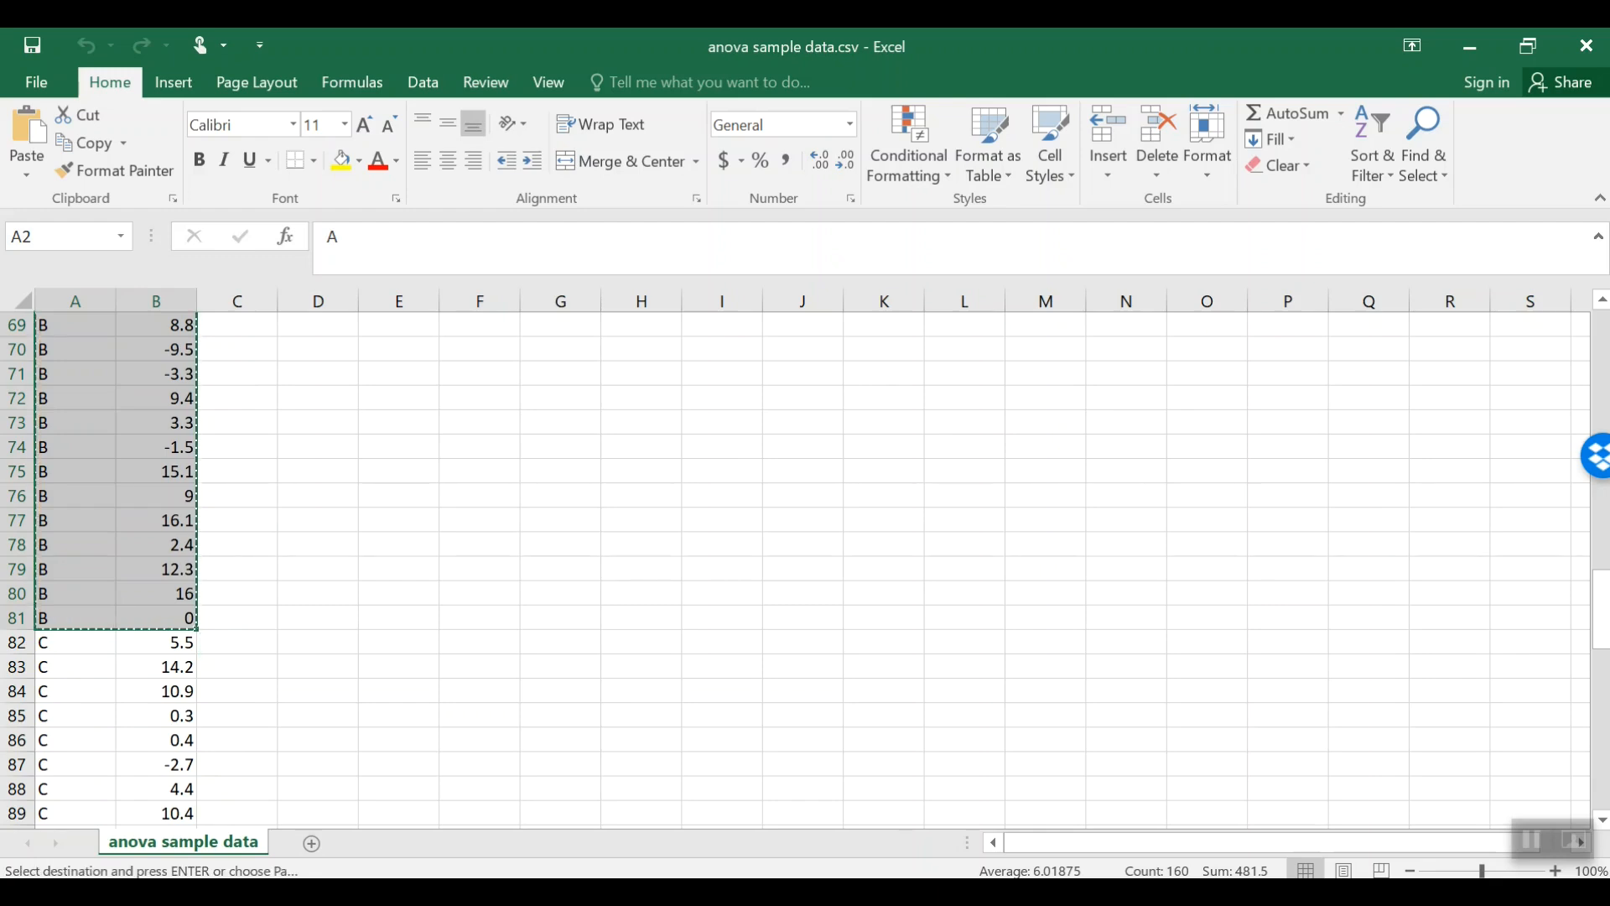
key("alt+Tab")
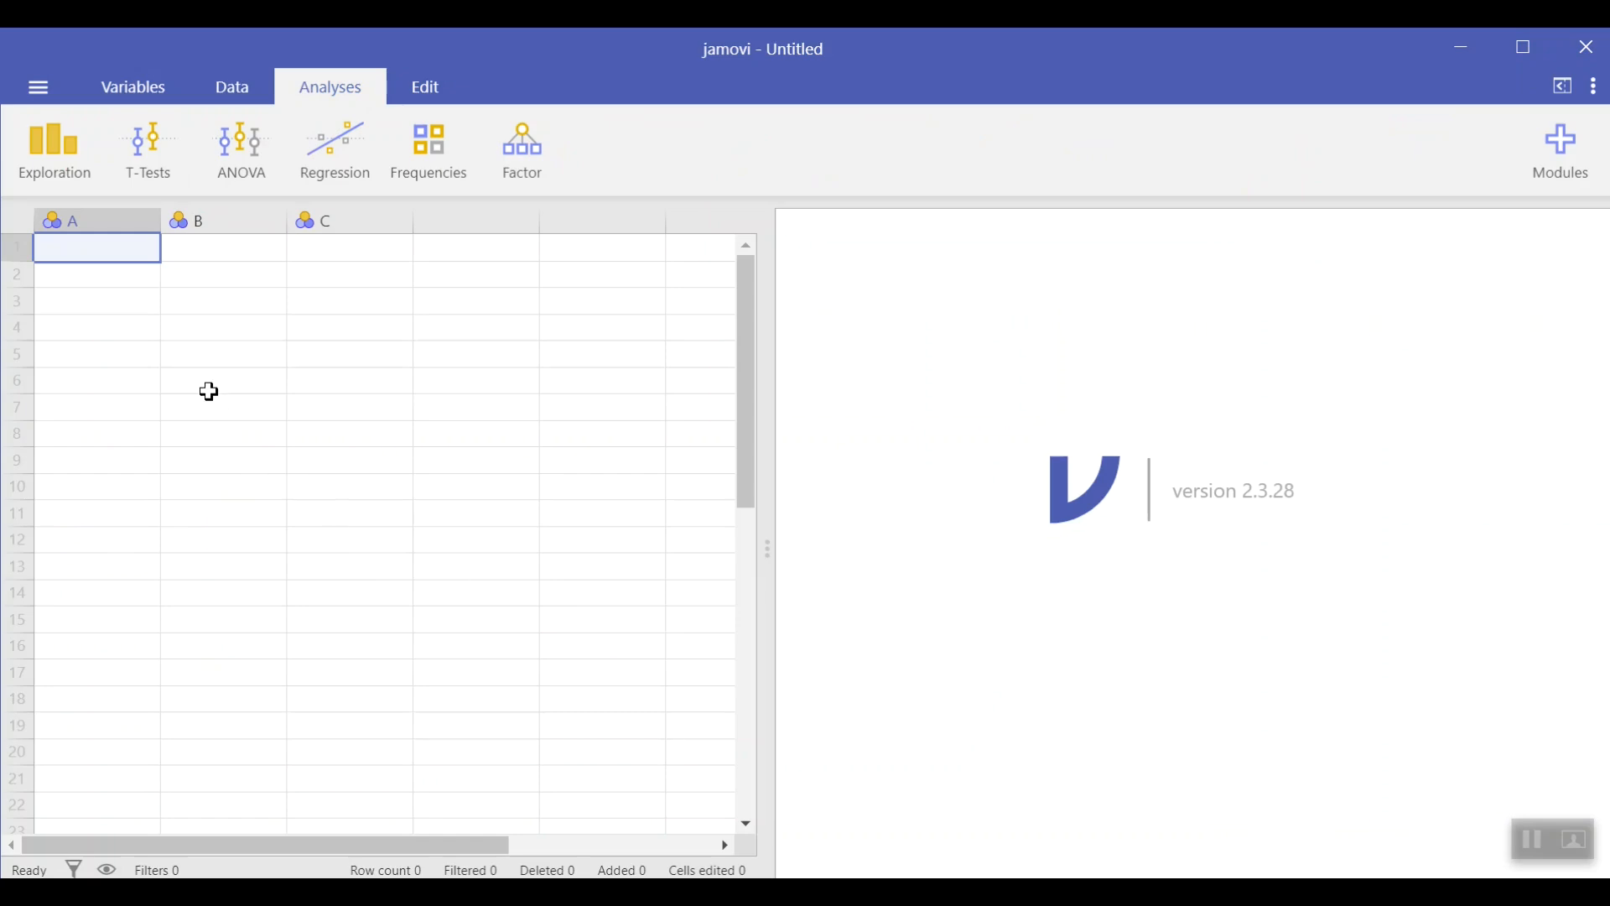
key("ctrl+v")
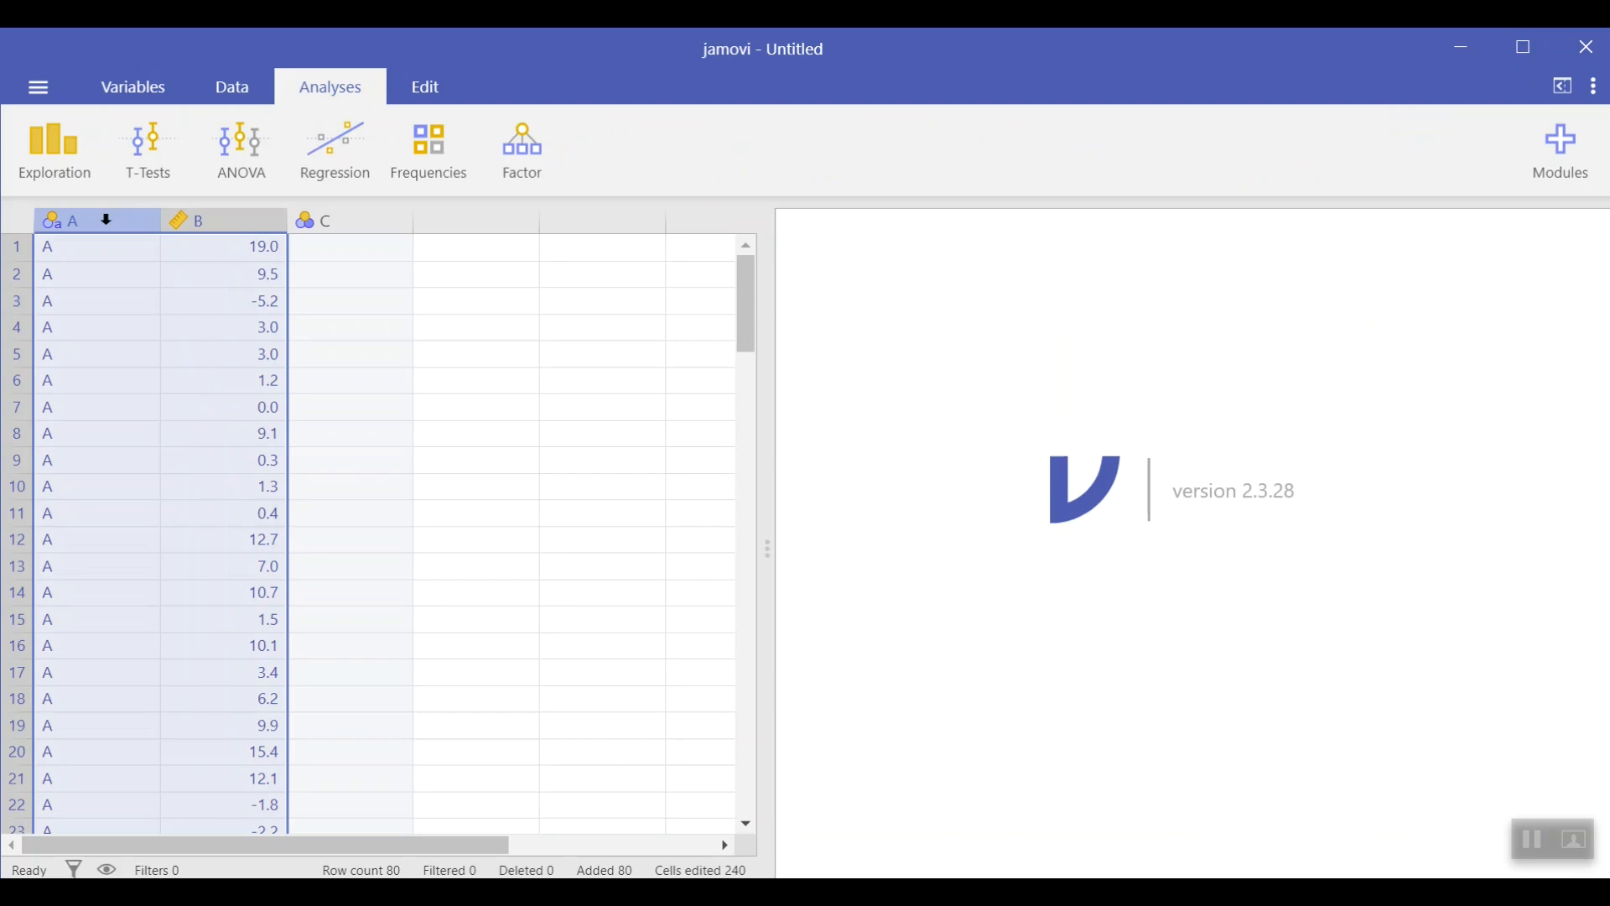
Step: Rename the first column's variable to Program and close the variable editor
left_click(106, 220)
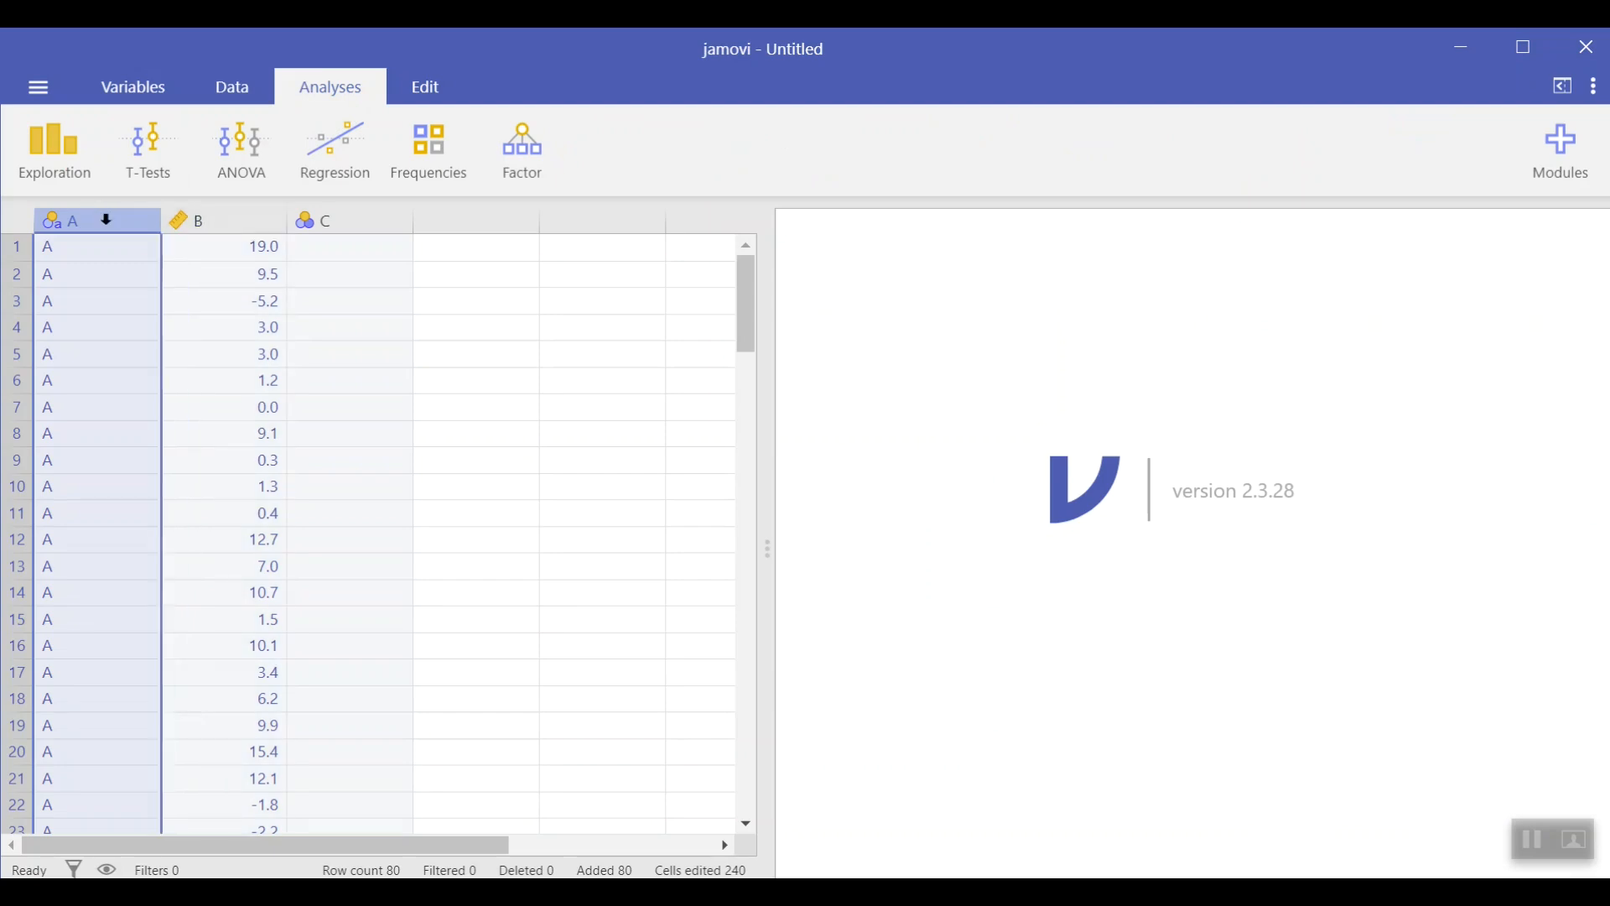
double_click(98, 217)
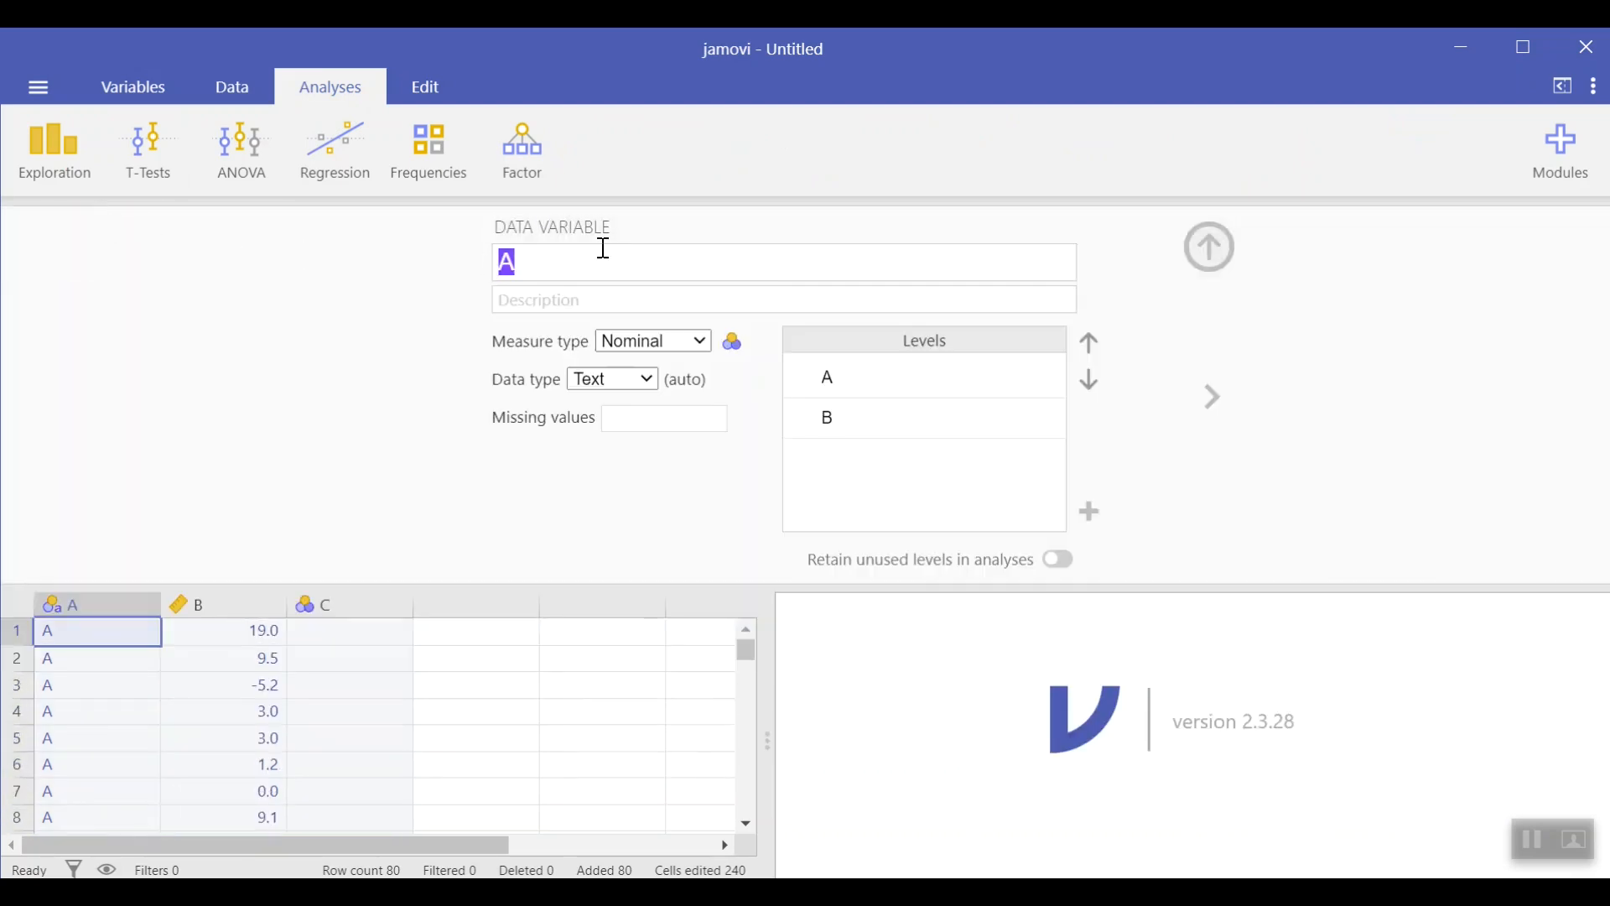
type("Program")
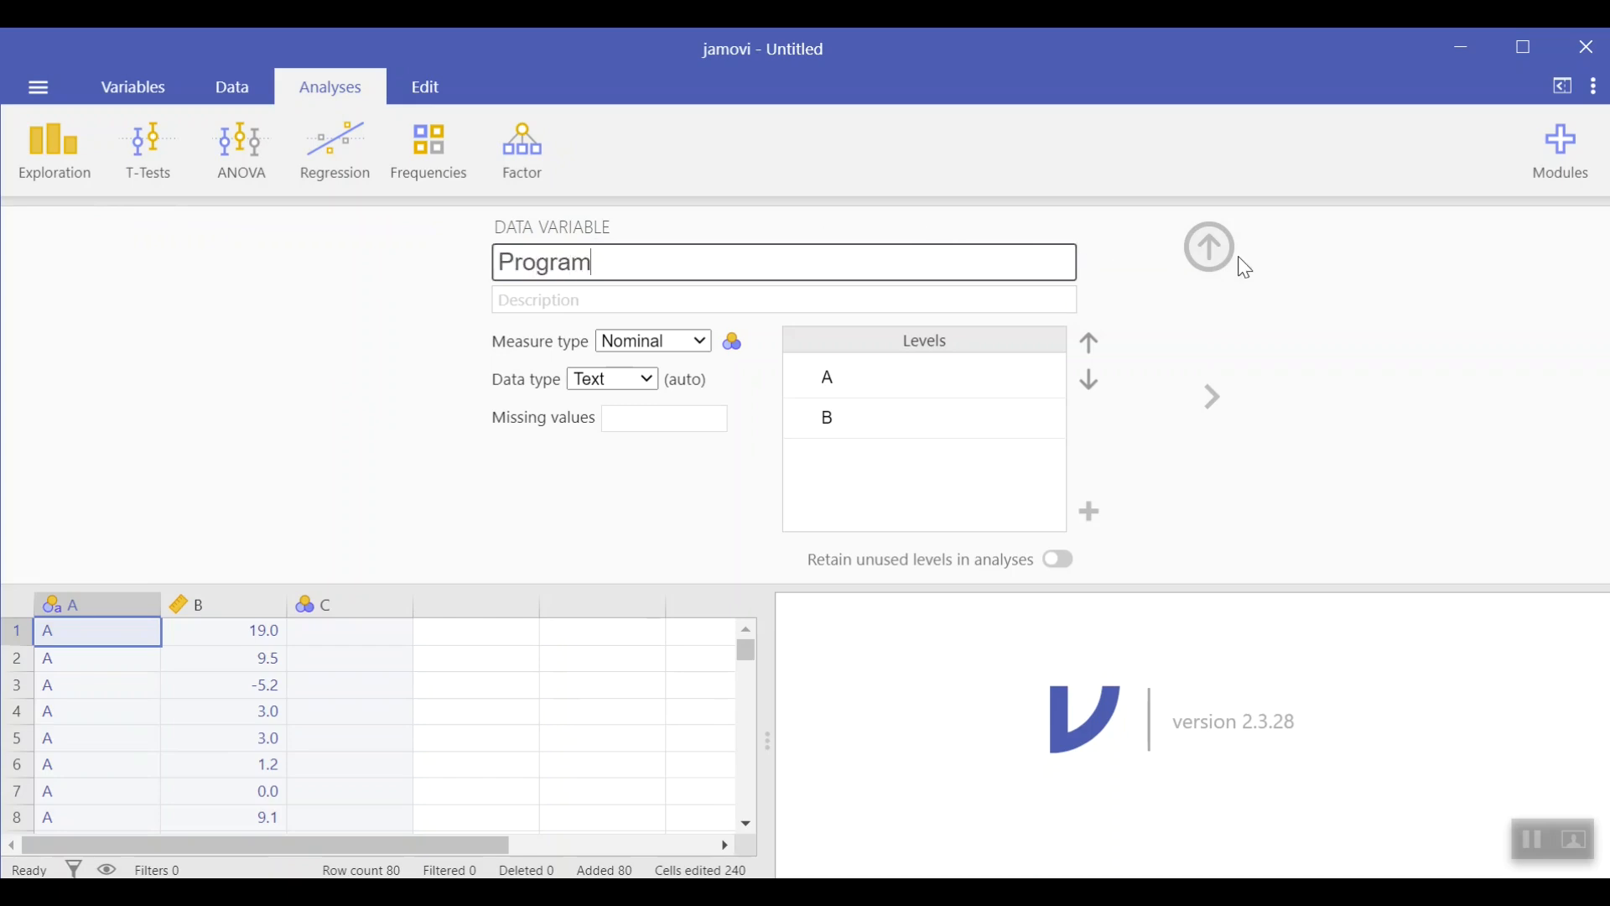
left_click(1209, 245)
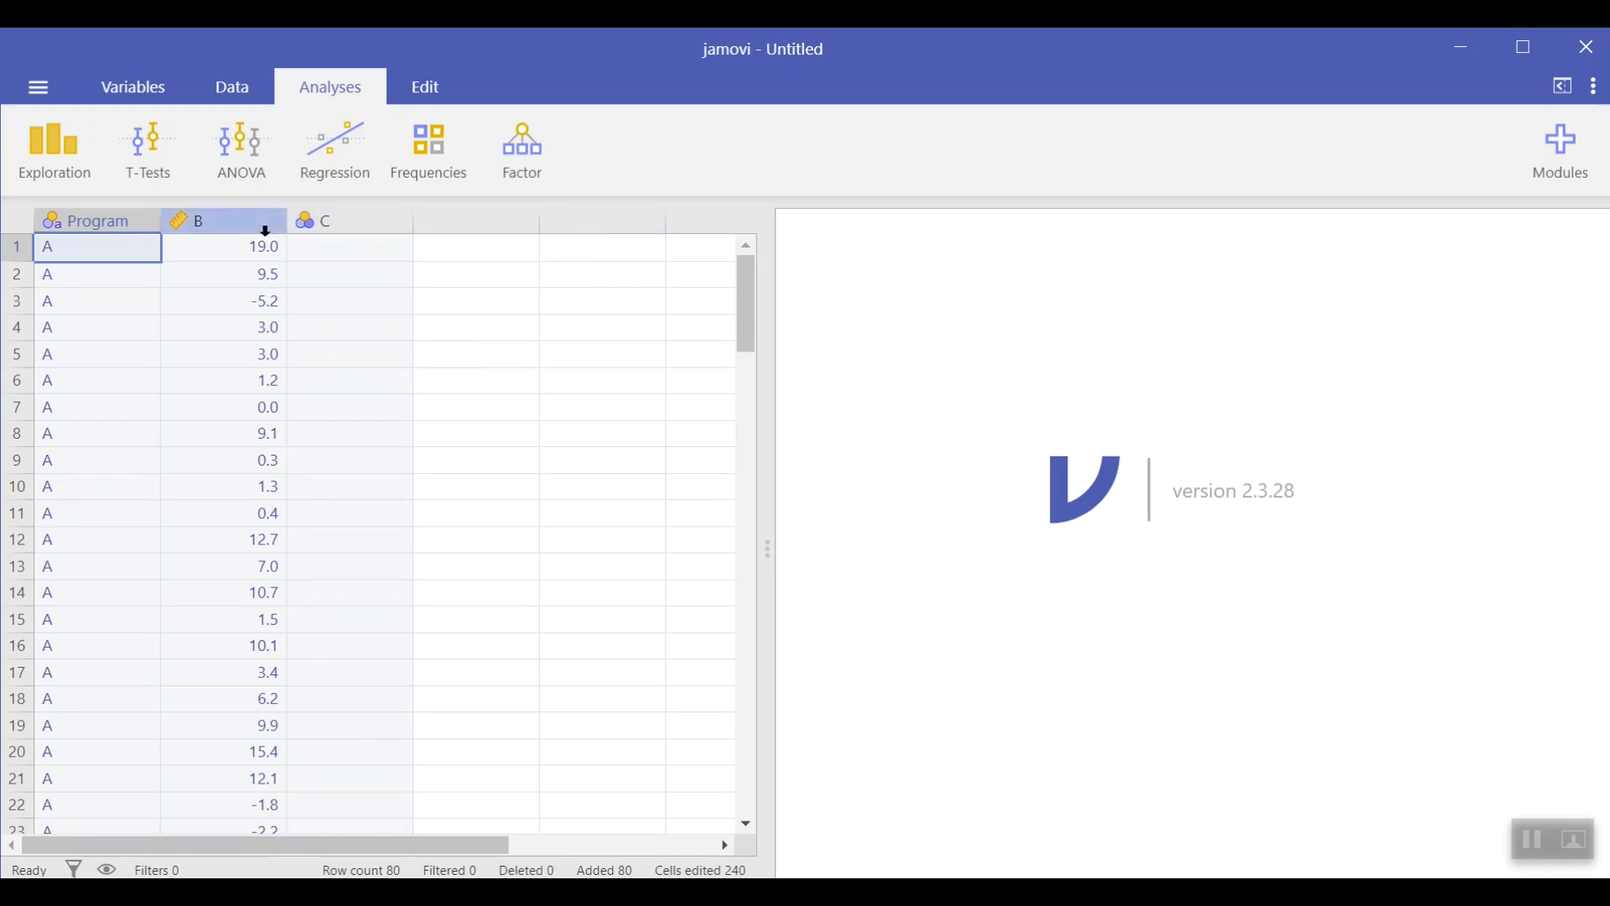
Step: Rename the second column's variable to Response, keeping its measure type Continuous, and close the editor
left_click(236, 223)
double_click(237, 223)
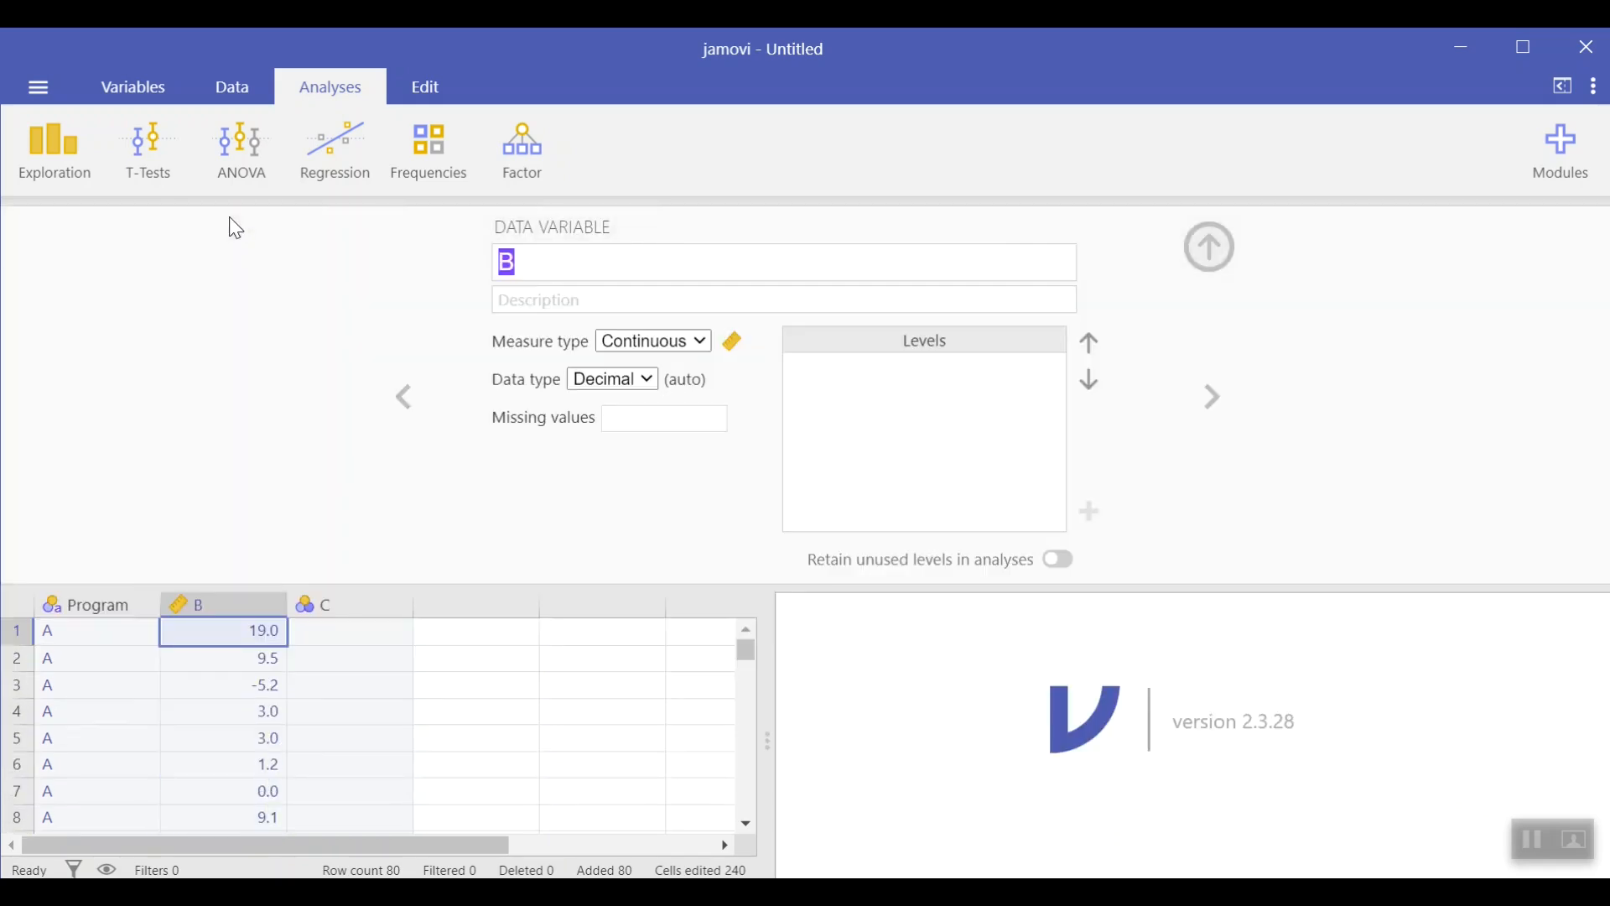
type("Response")
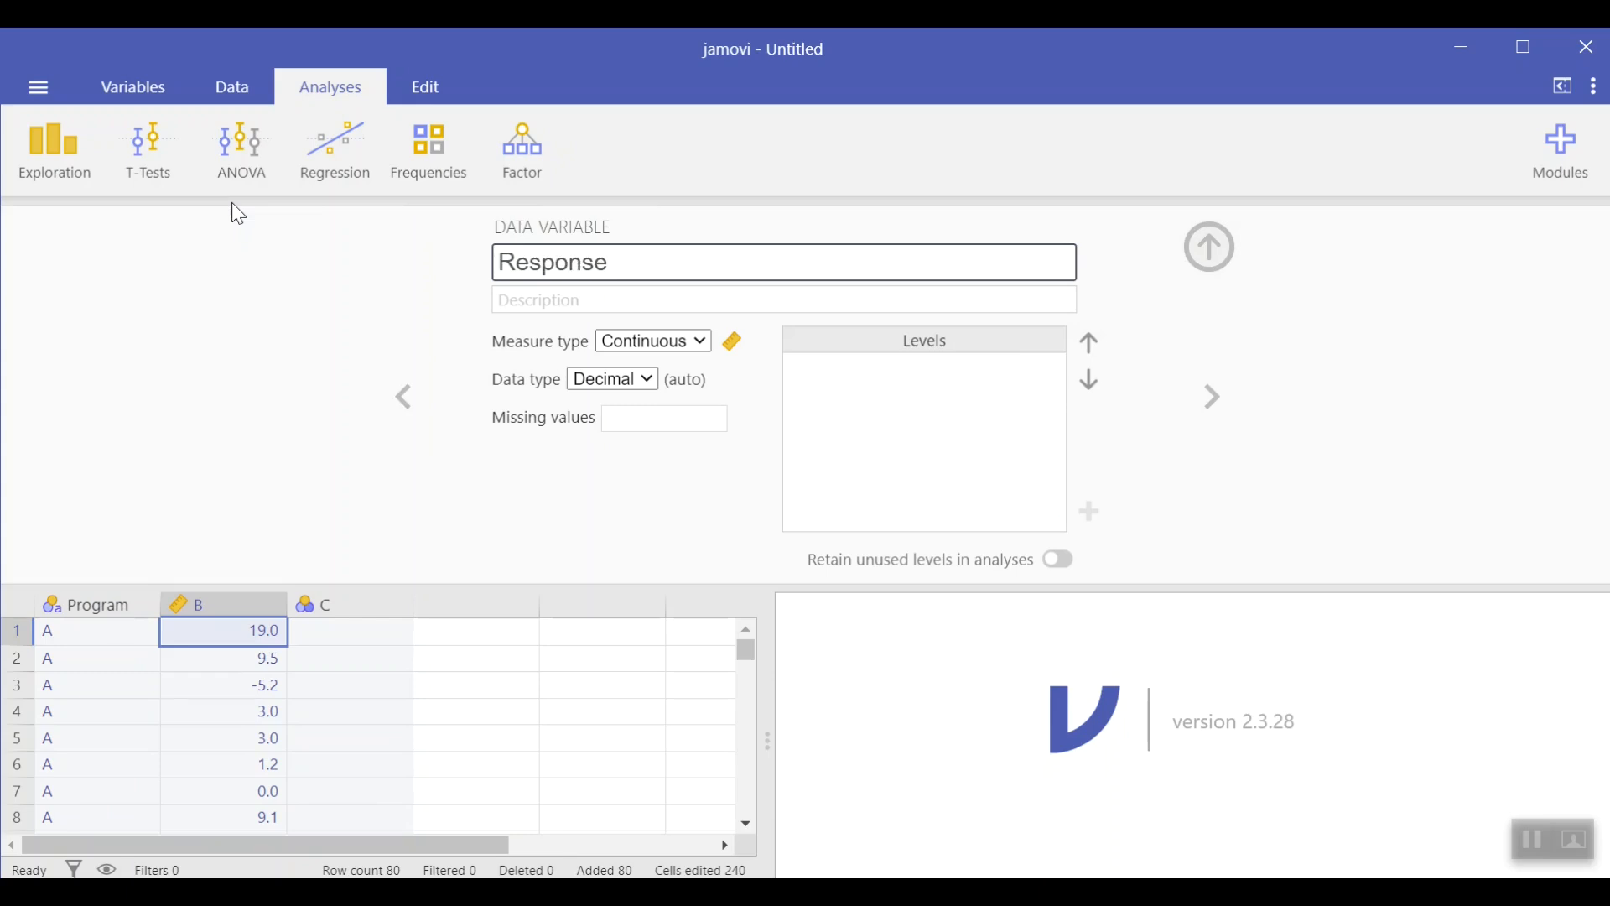
left_click(698, 350)
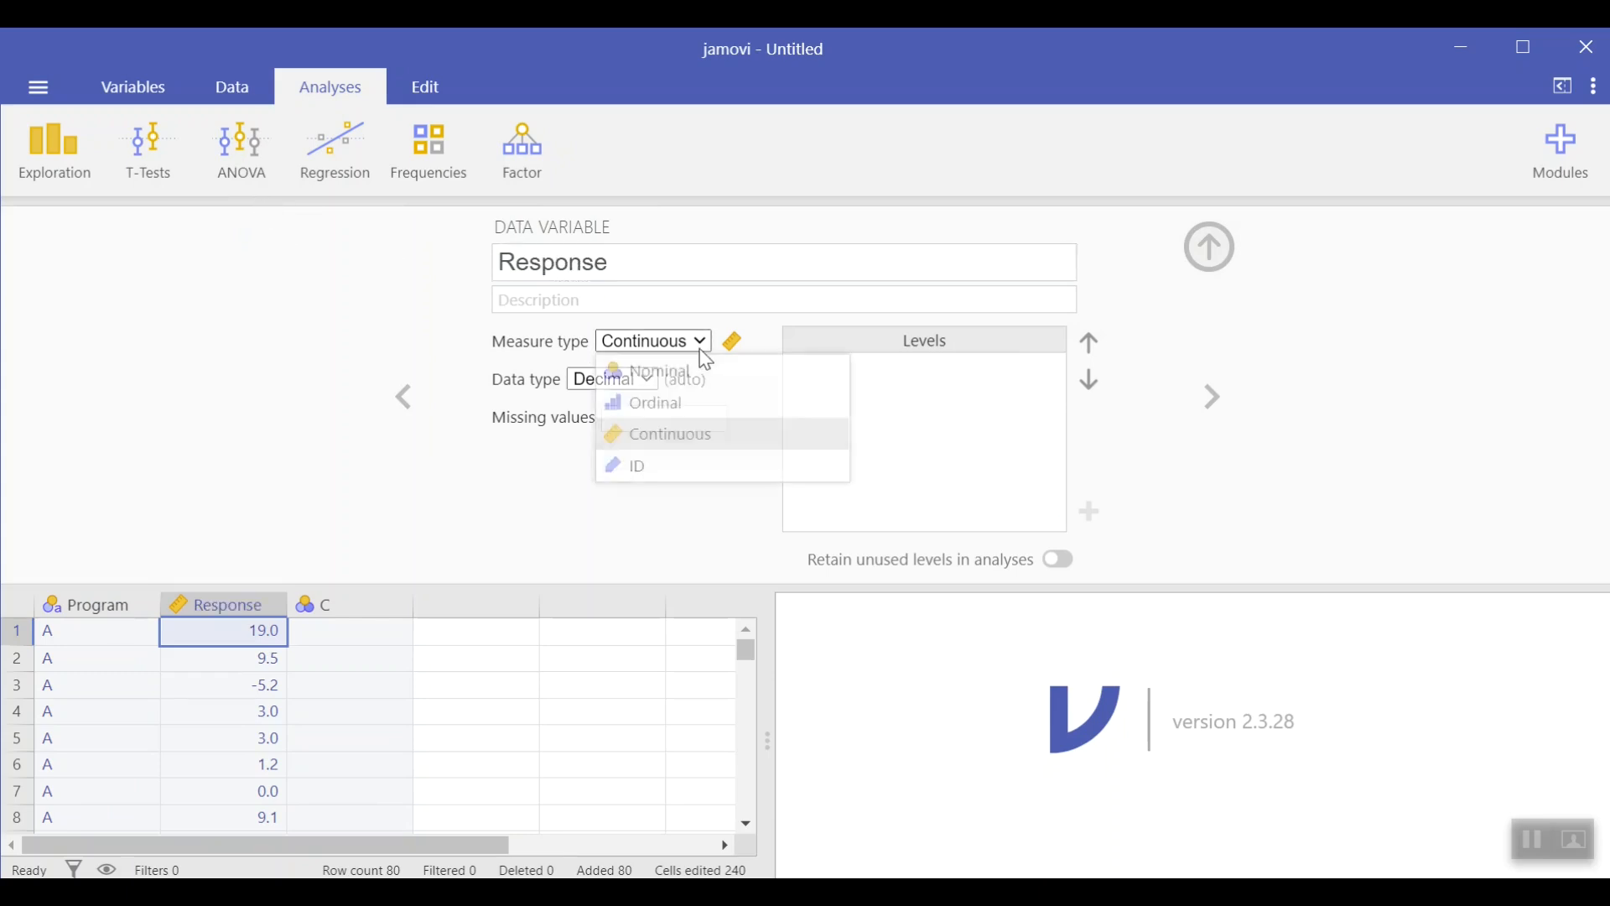
left_click(694, 441)
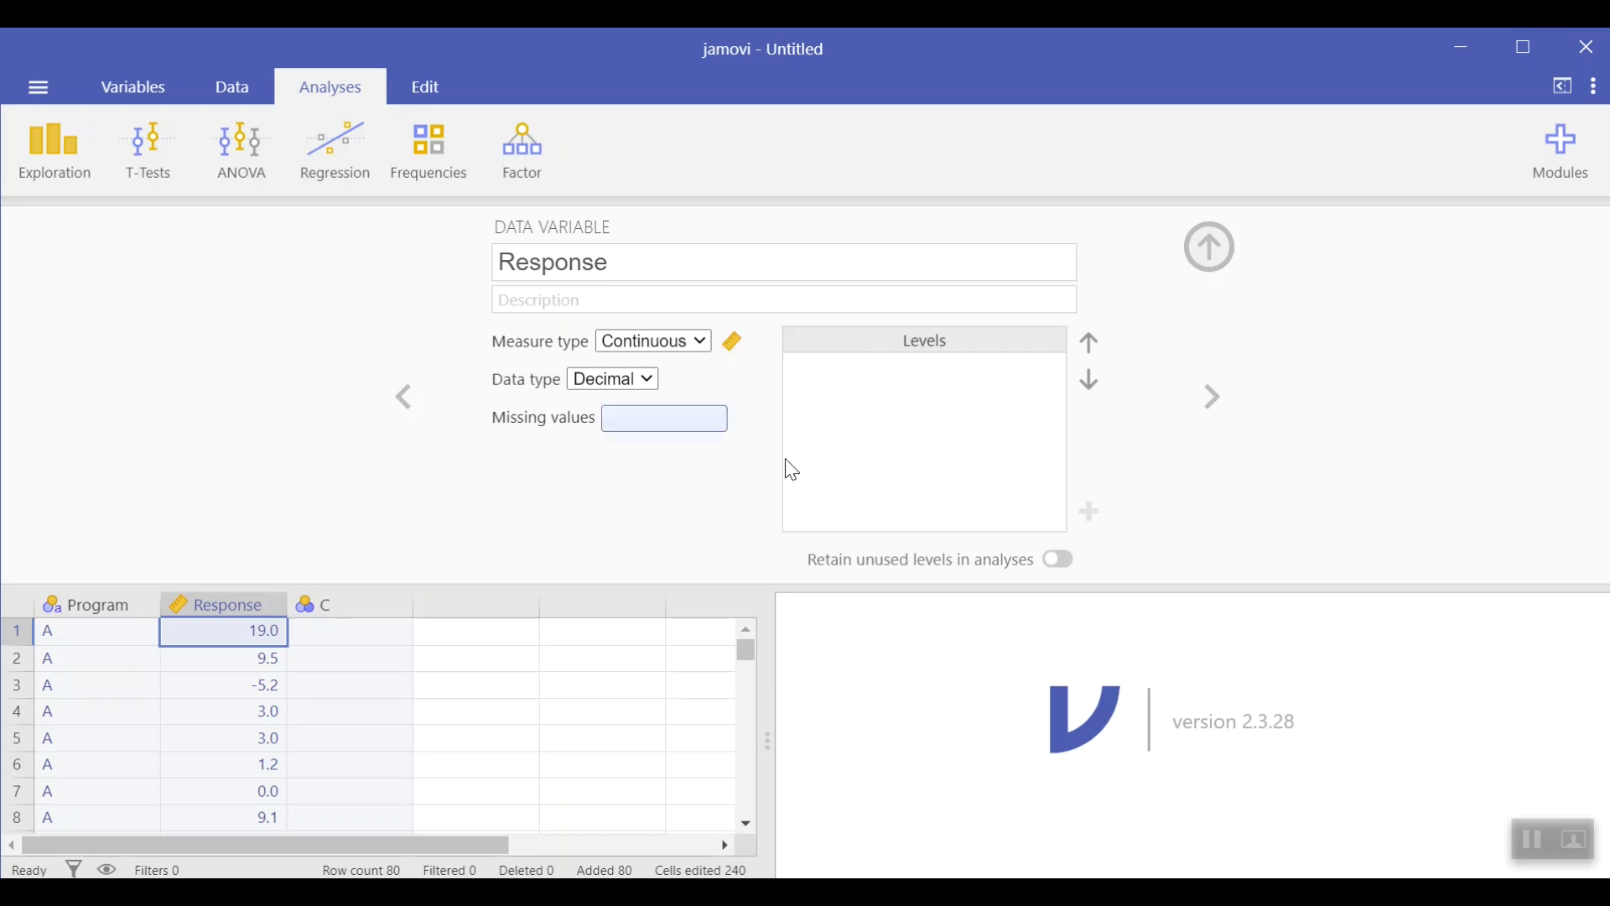
left_click(1204, 251)
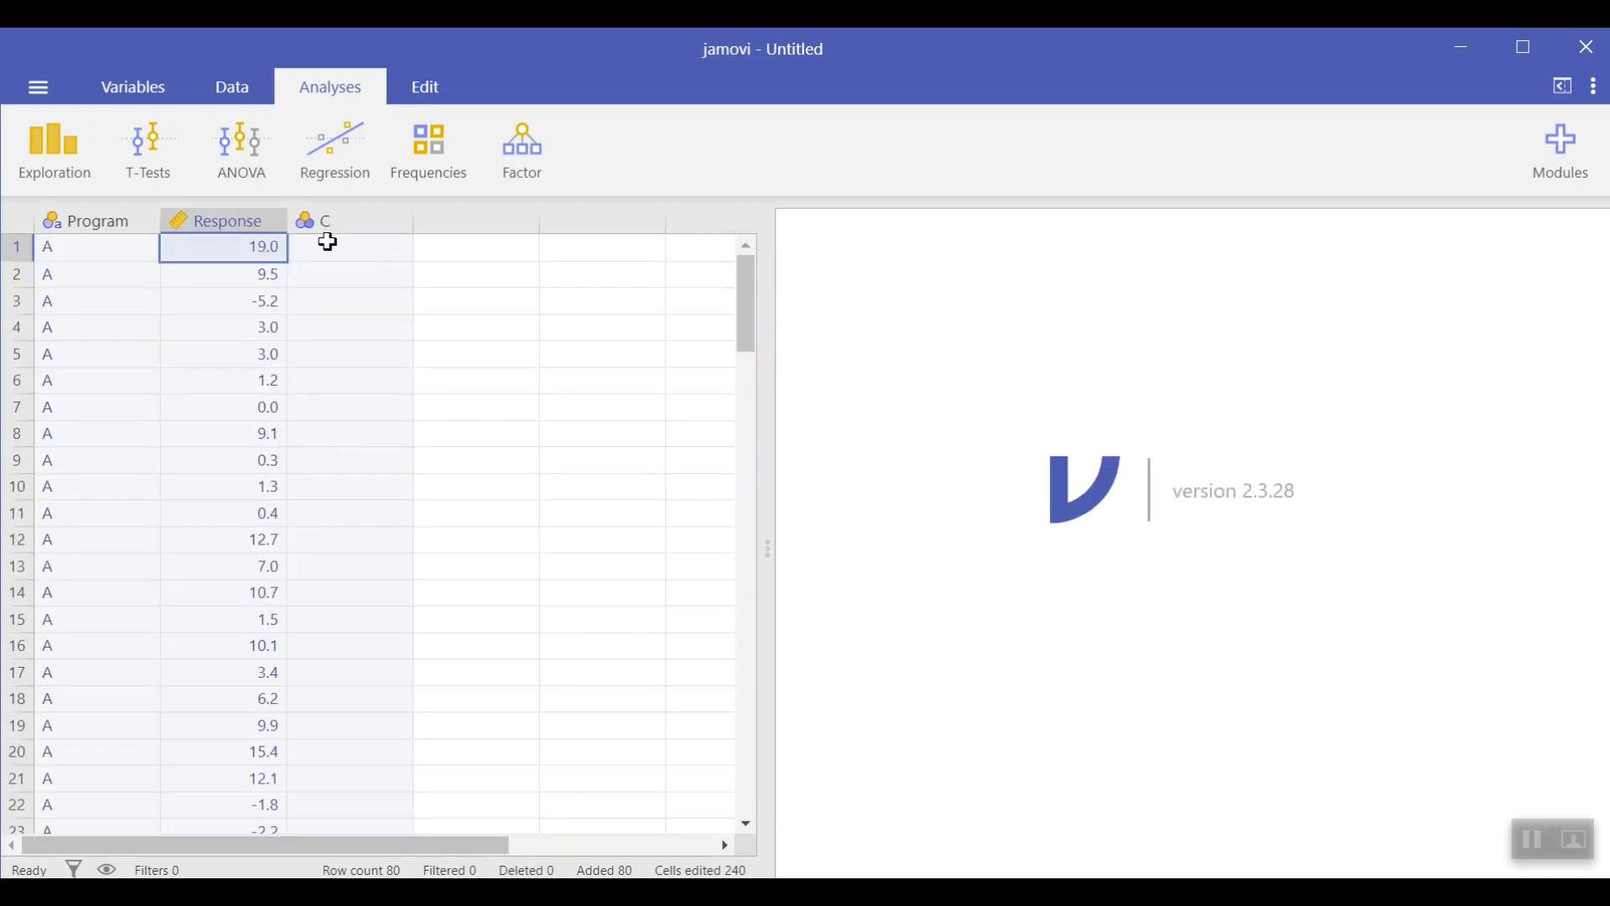
Step: Open a new Independent Samples T-Test analysis
left_click(161, 159)
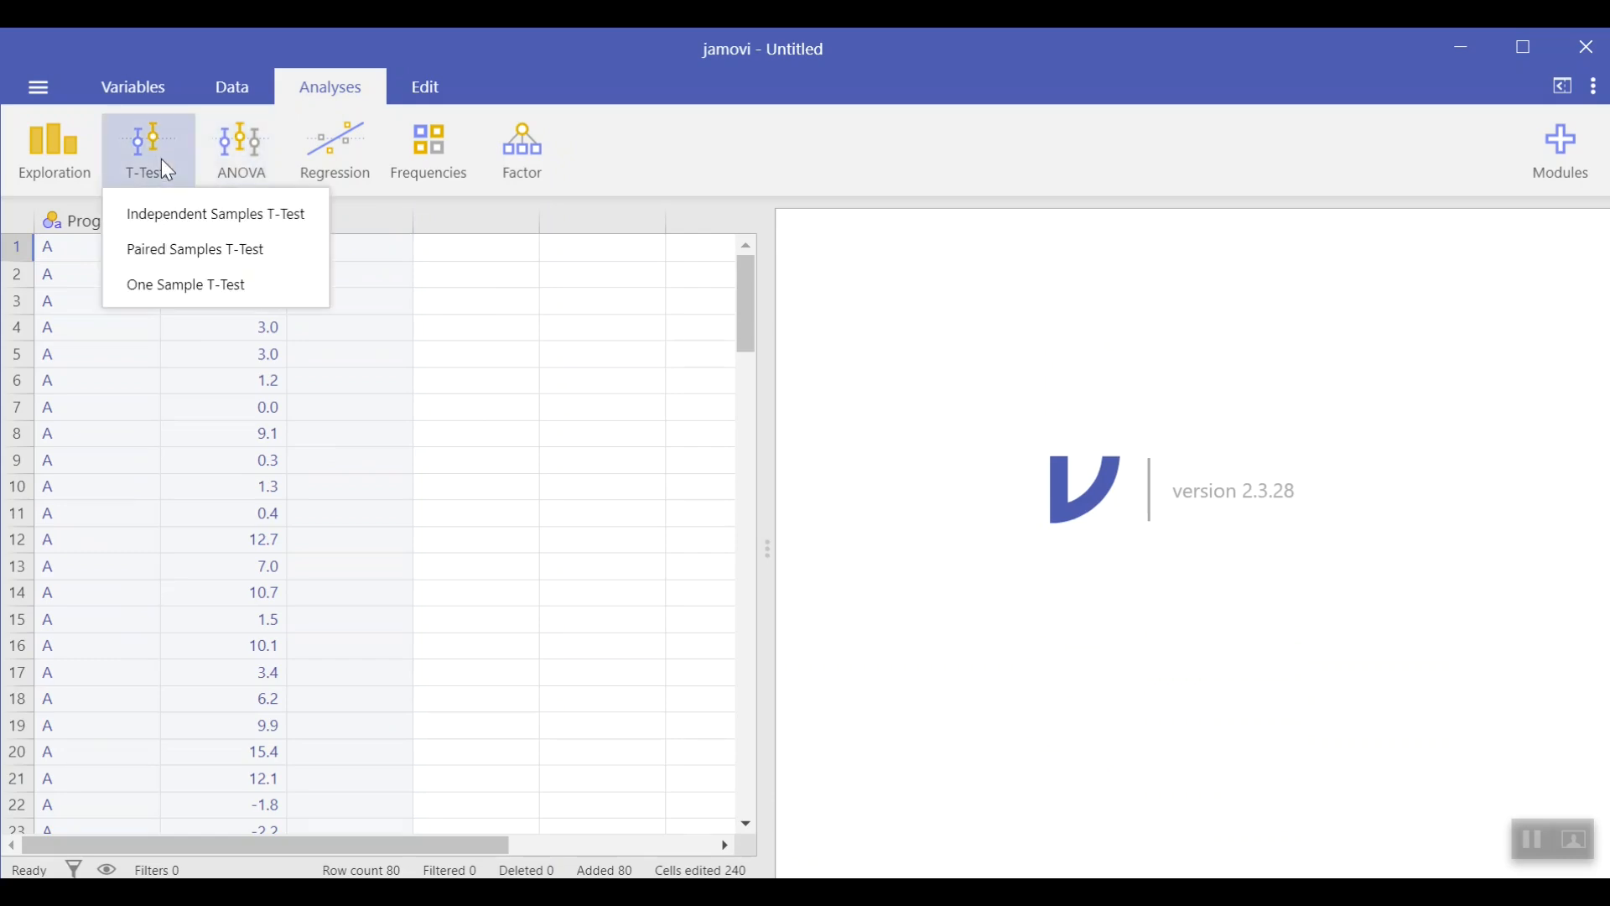
left_click(198, 216)
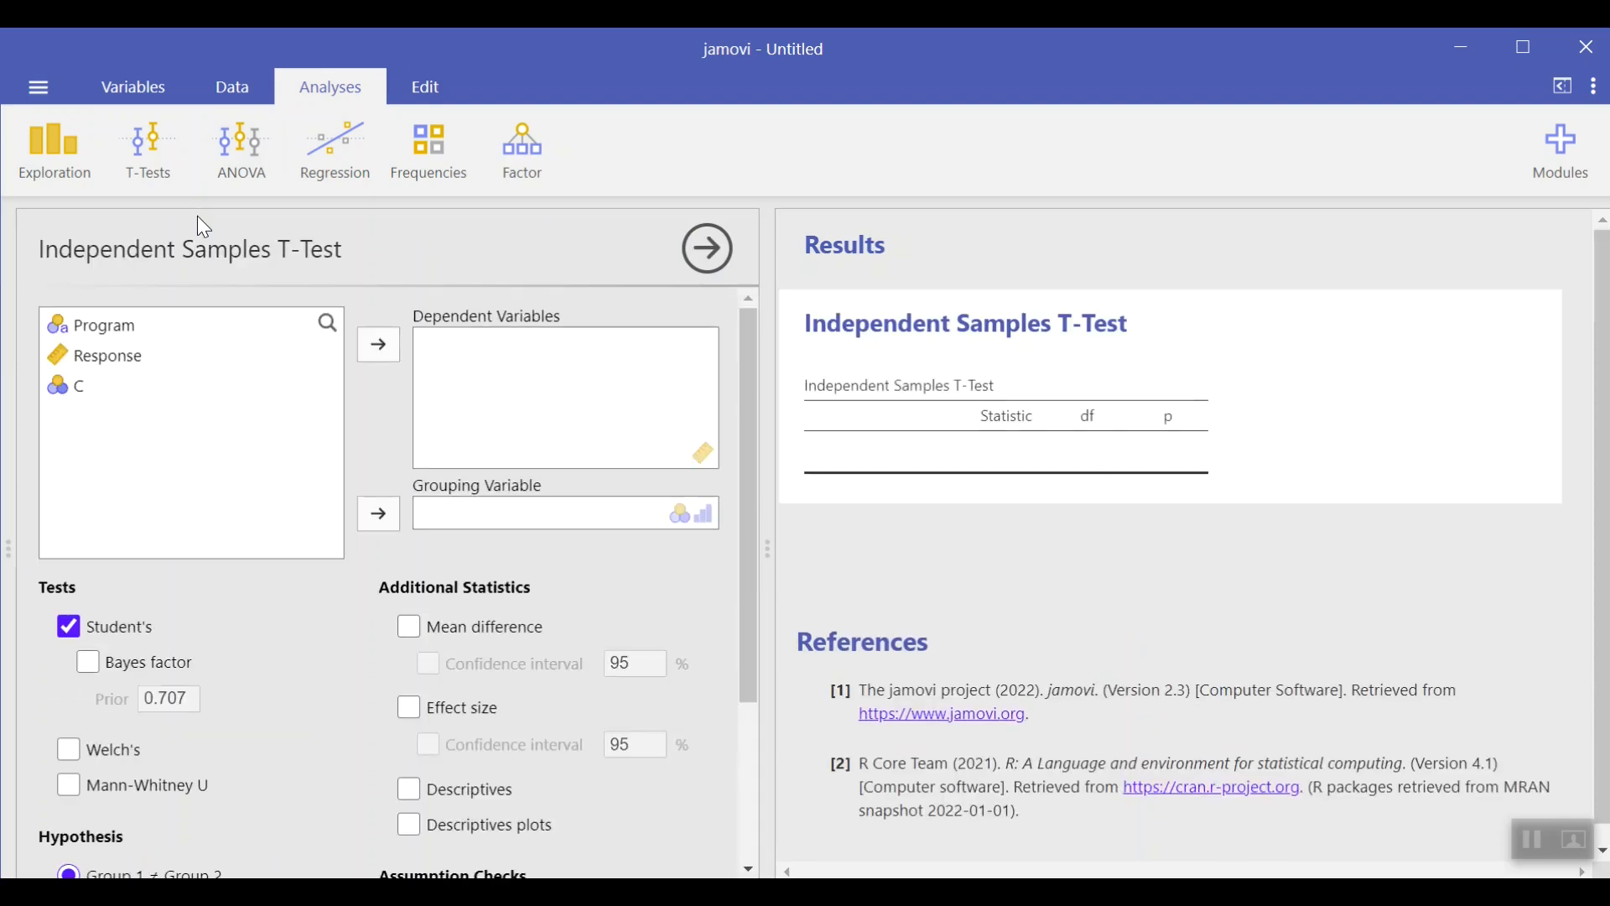
Step: Assign Response as the dependent variable and Program as the grouping variable
left_click(102, 360)
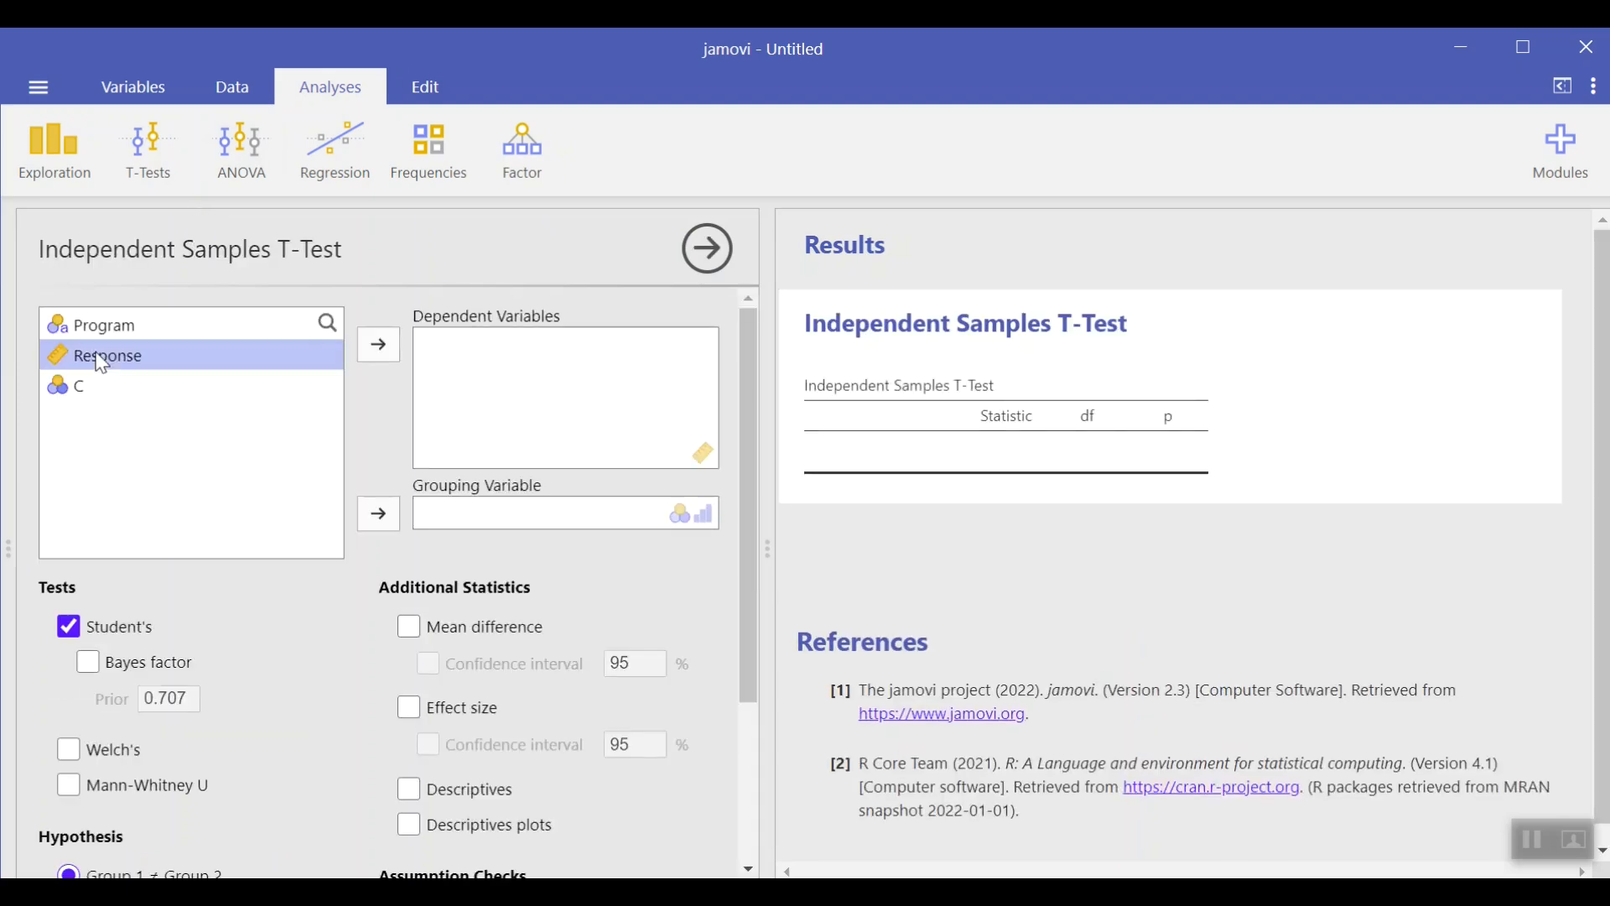
left_click(391, 357)
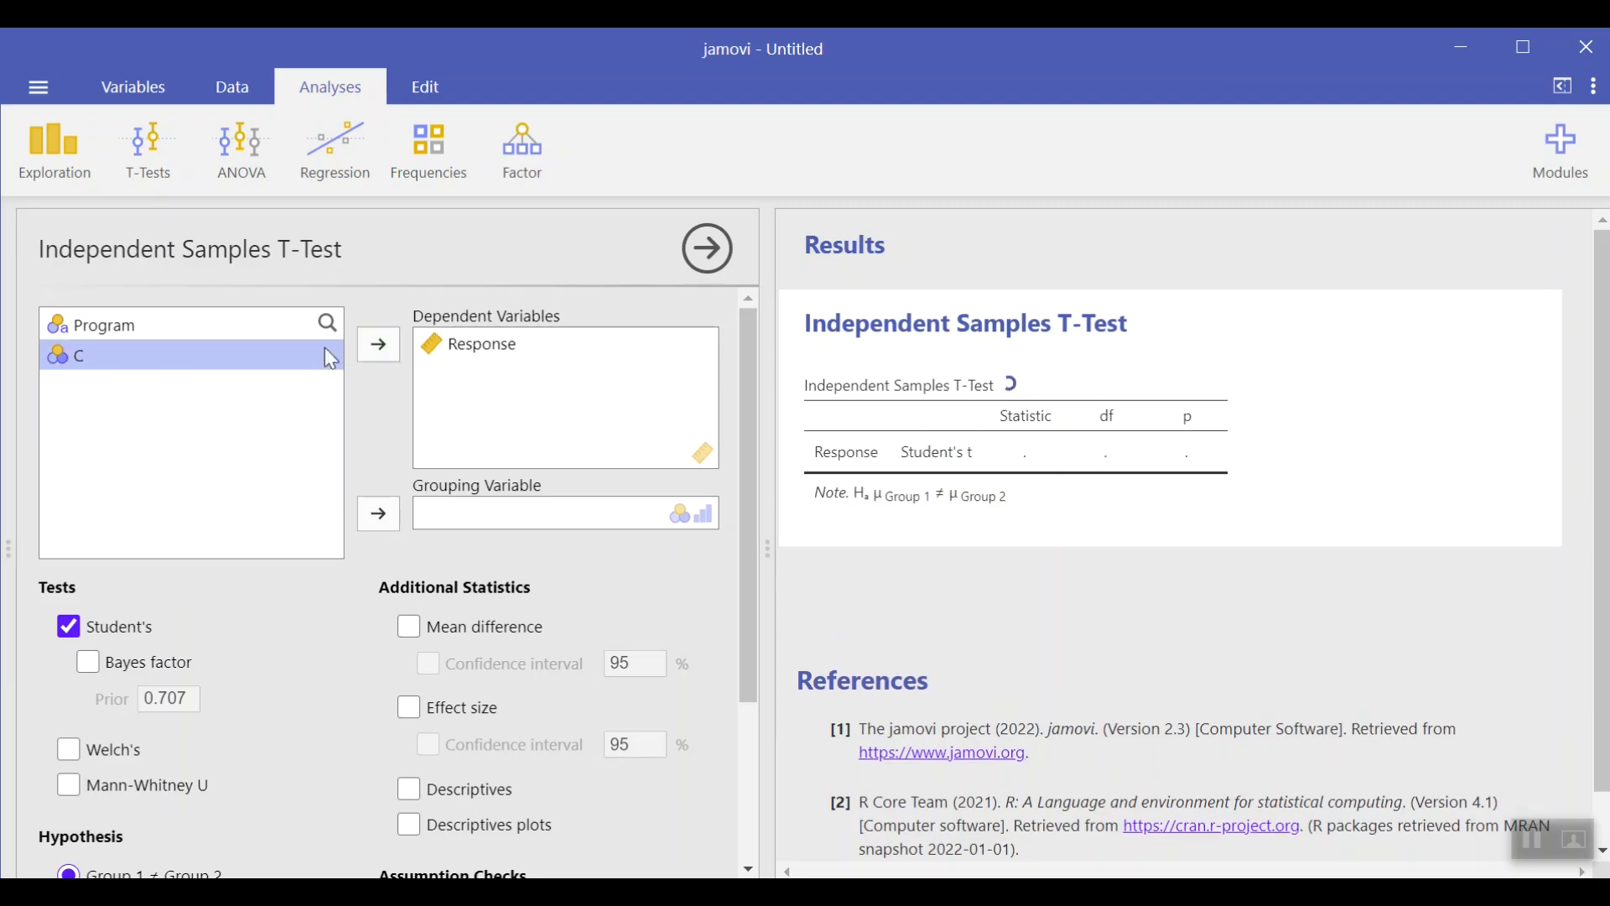
left_click(102, 332)
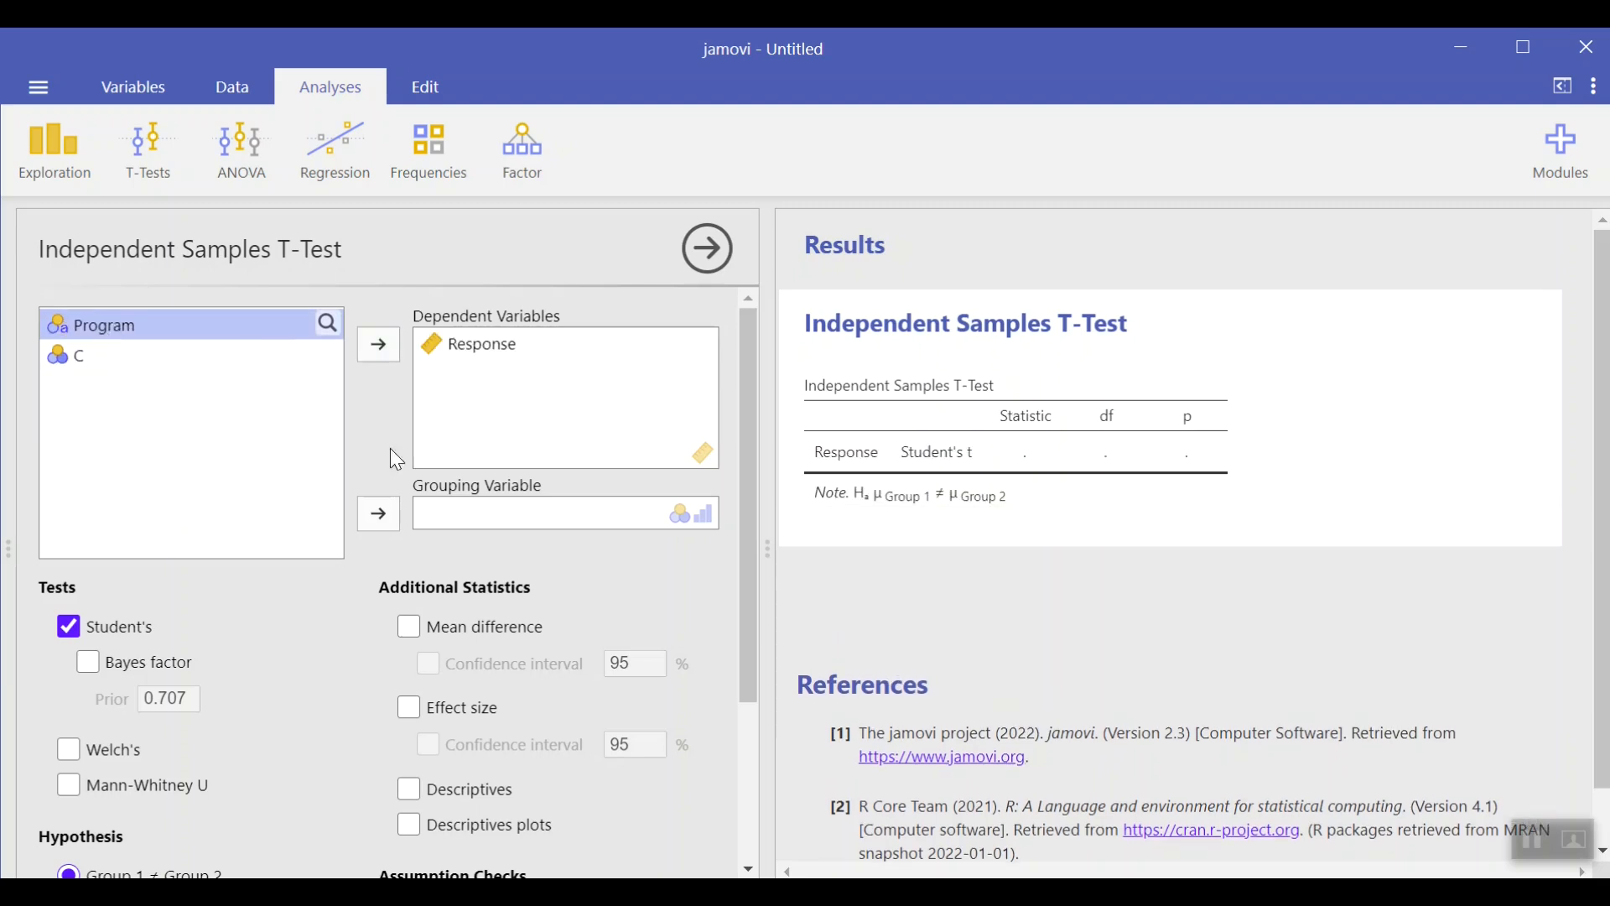
left_click(383, 513)
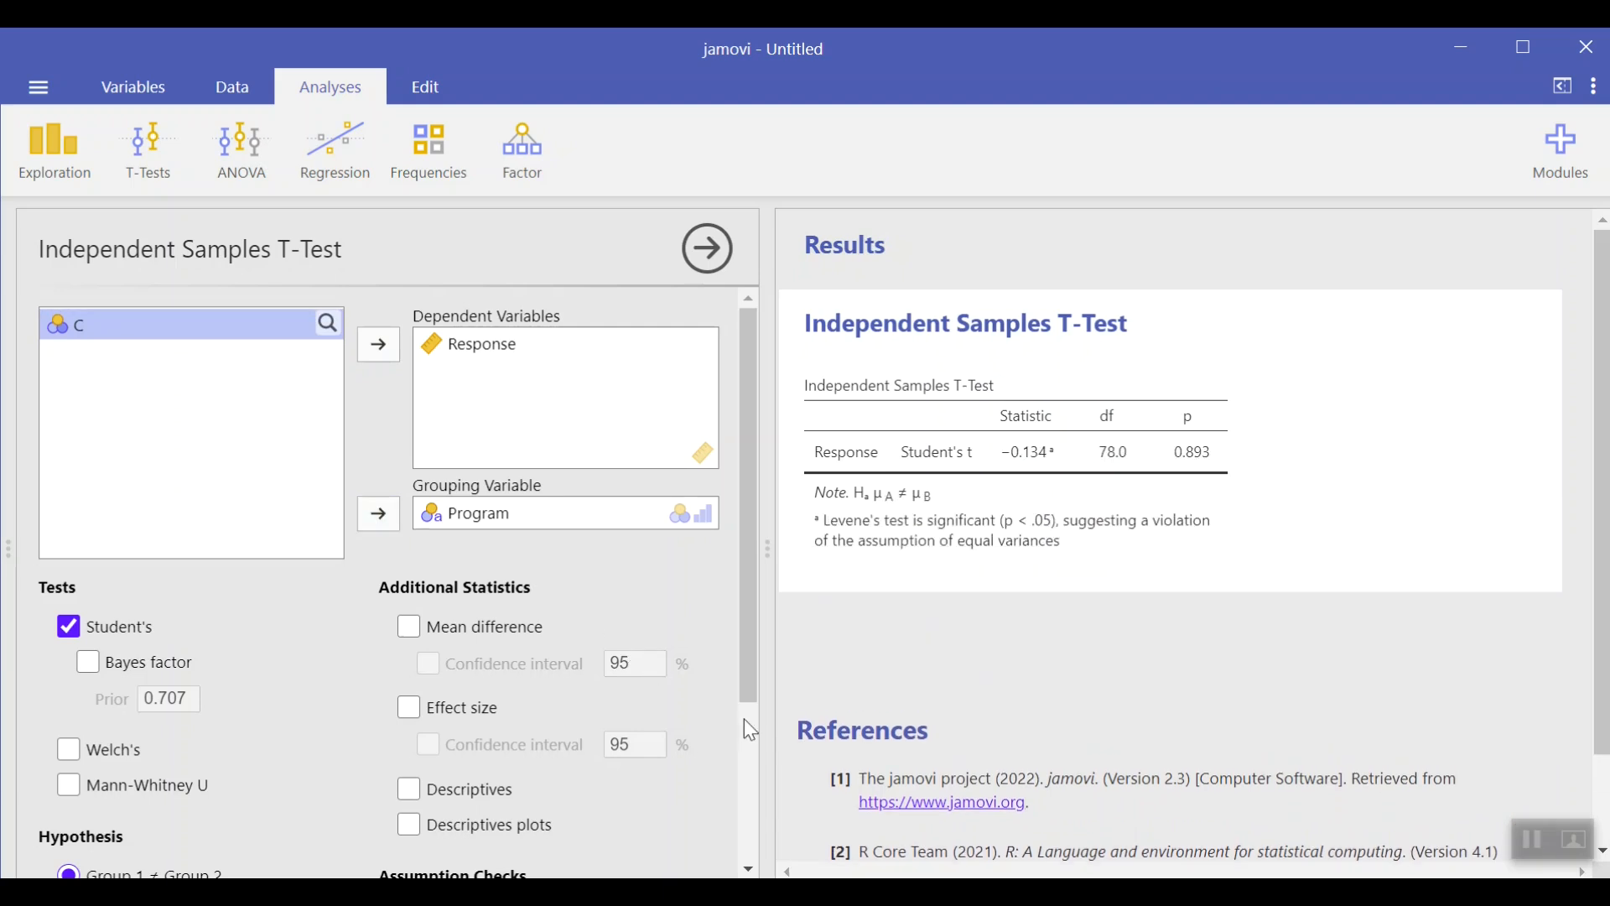
Step: Turn on mean difference, descriptives and descriptives plots in the additional statistics
scroll(744, 721, "down", 2)
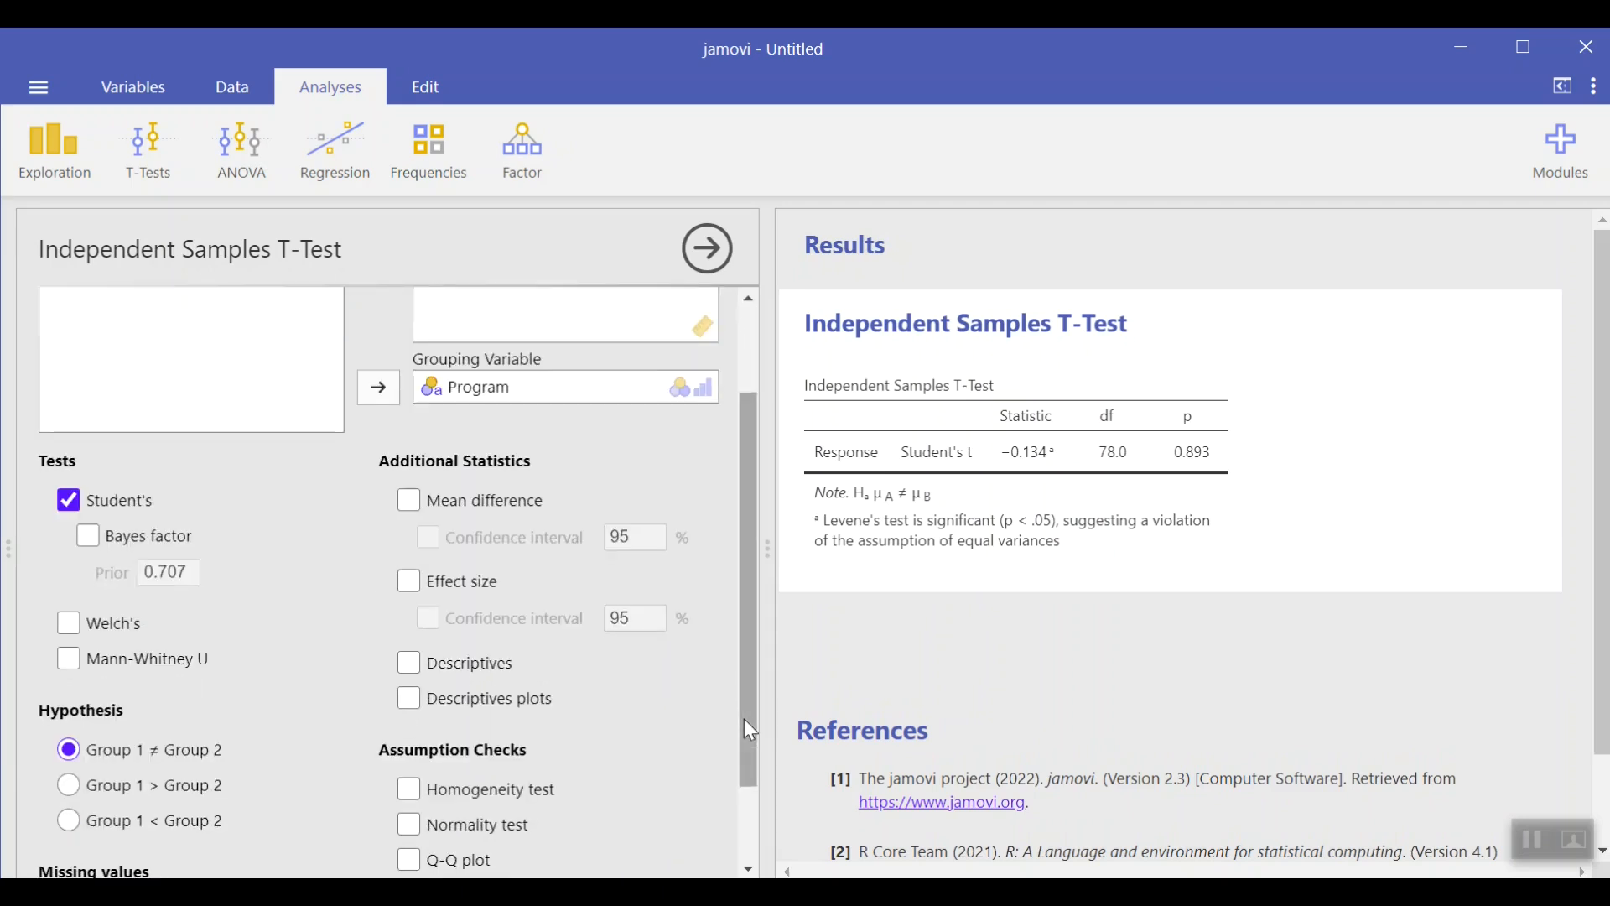
scroll(748, 731, "down", 2)
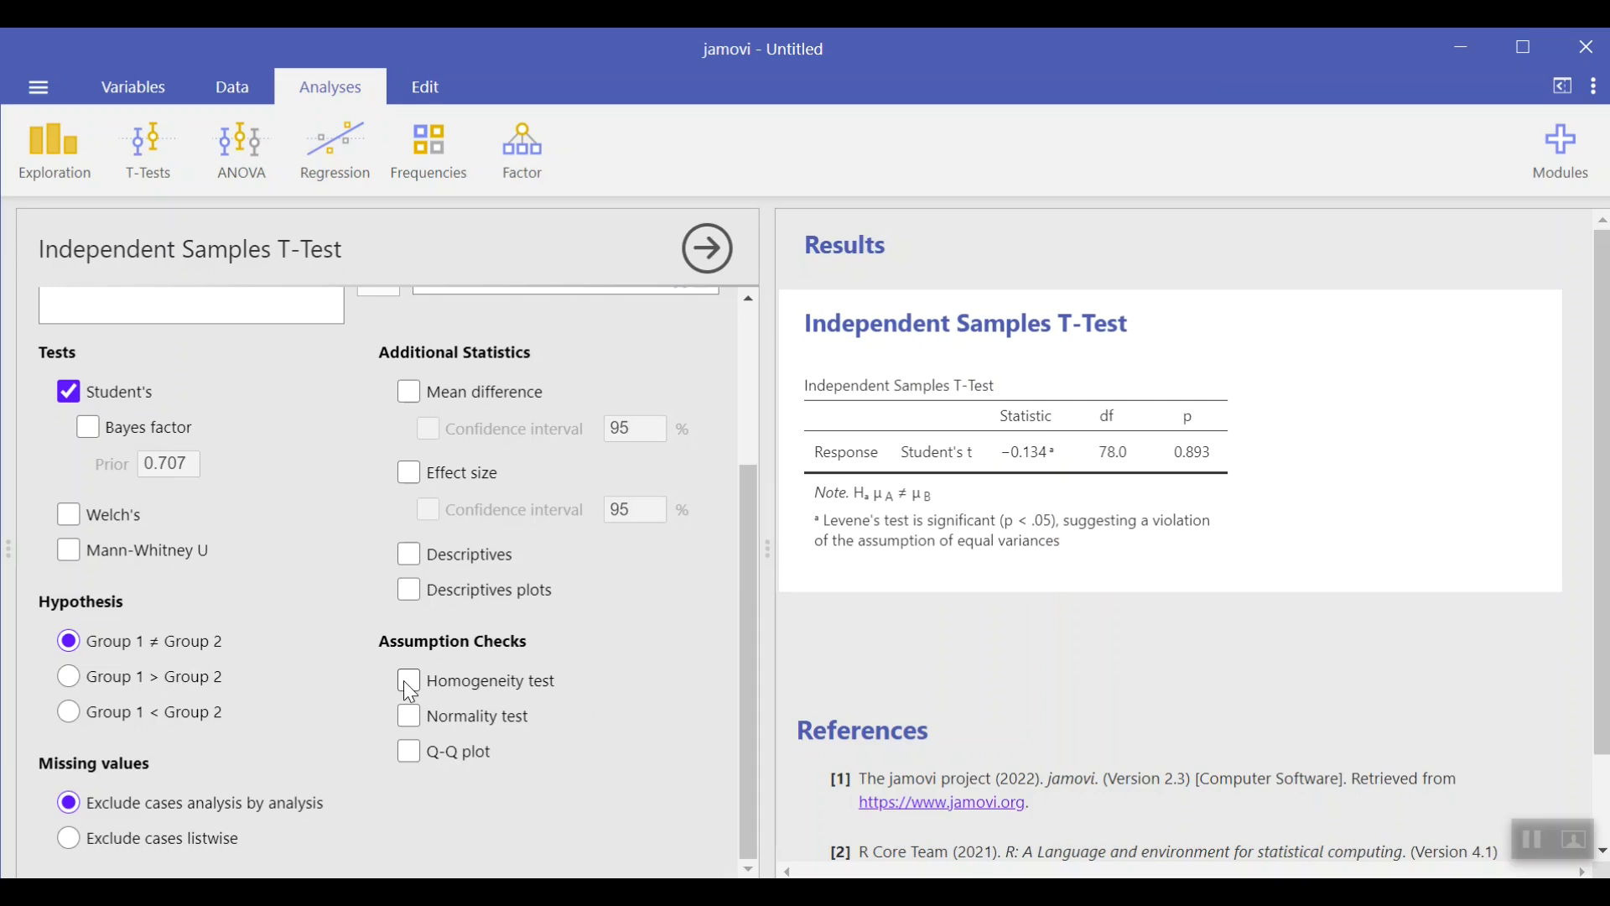
left_click(408, 392)
left_click(409, 555)
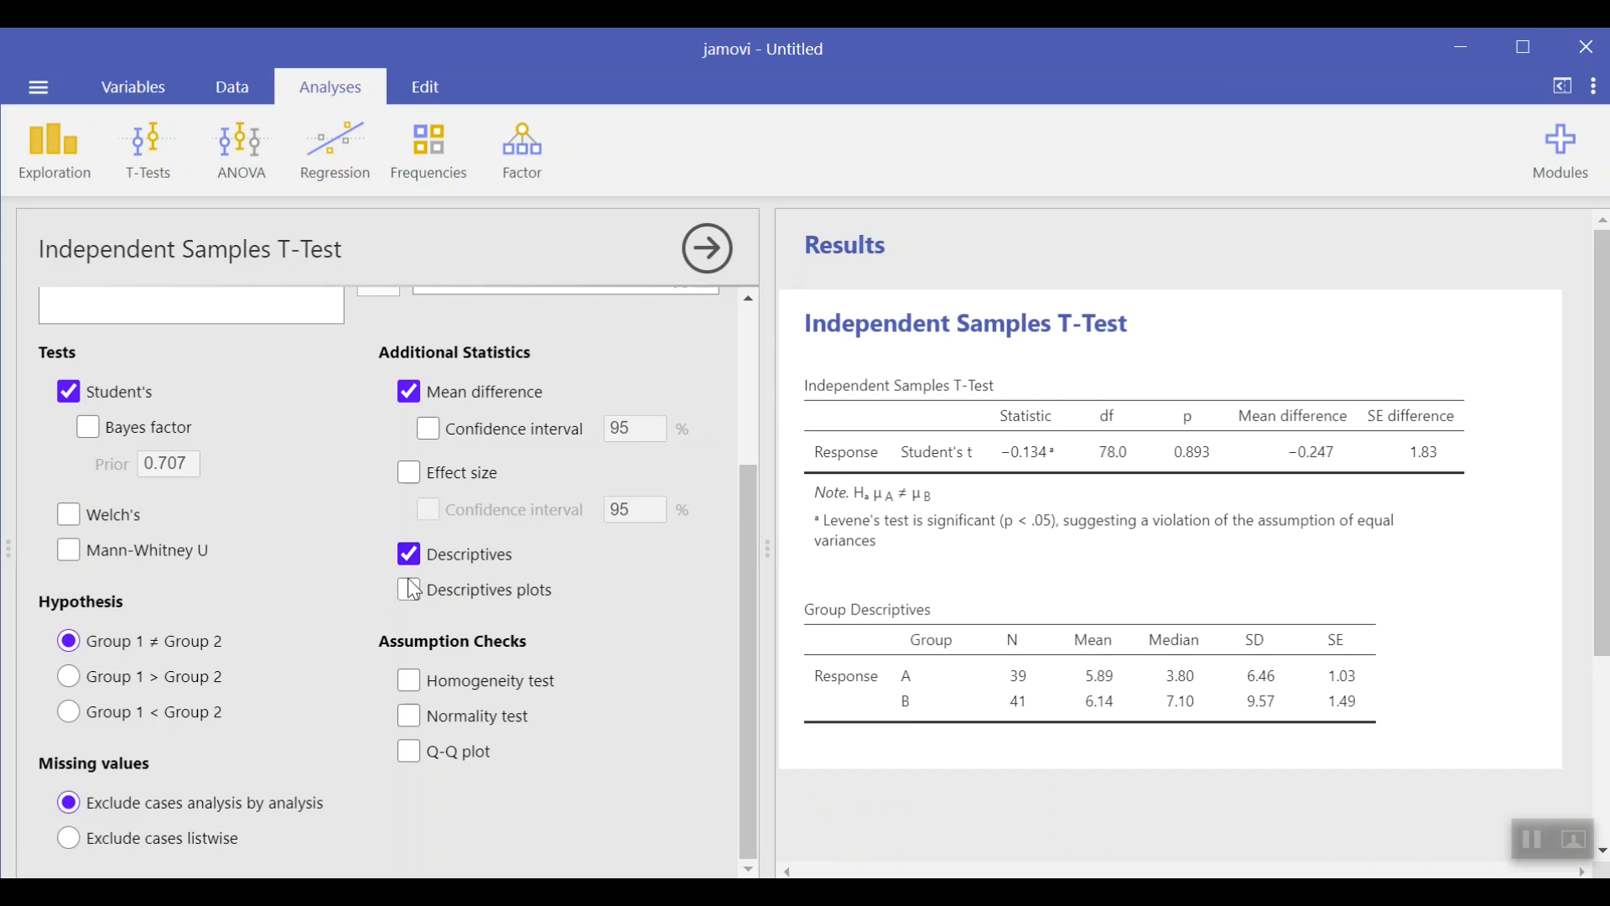
left_click(409, 590)
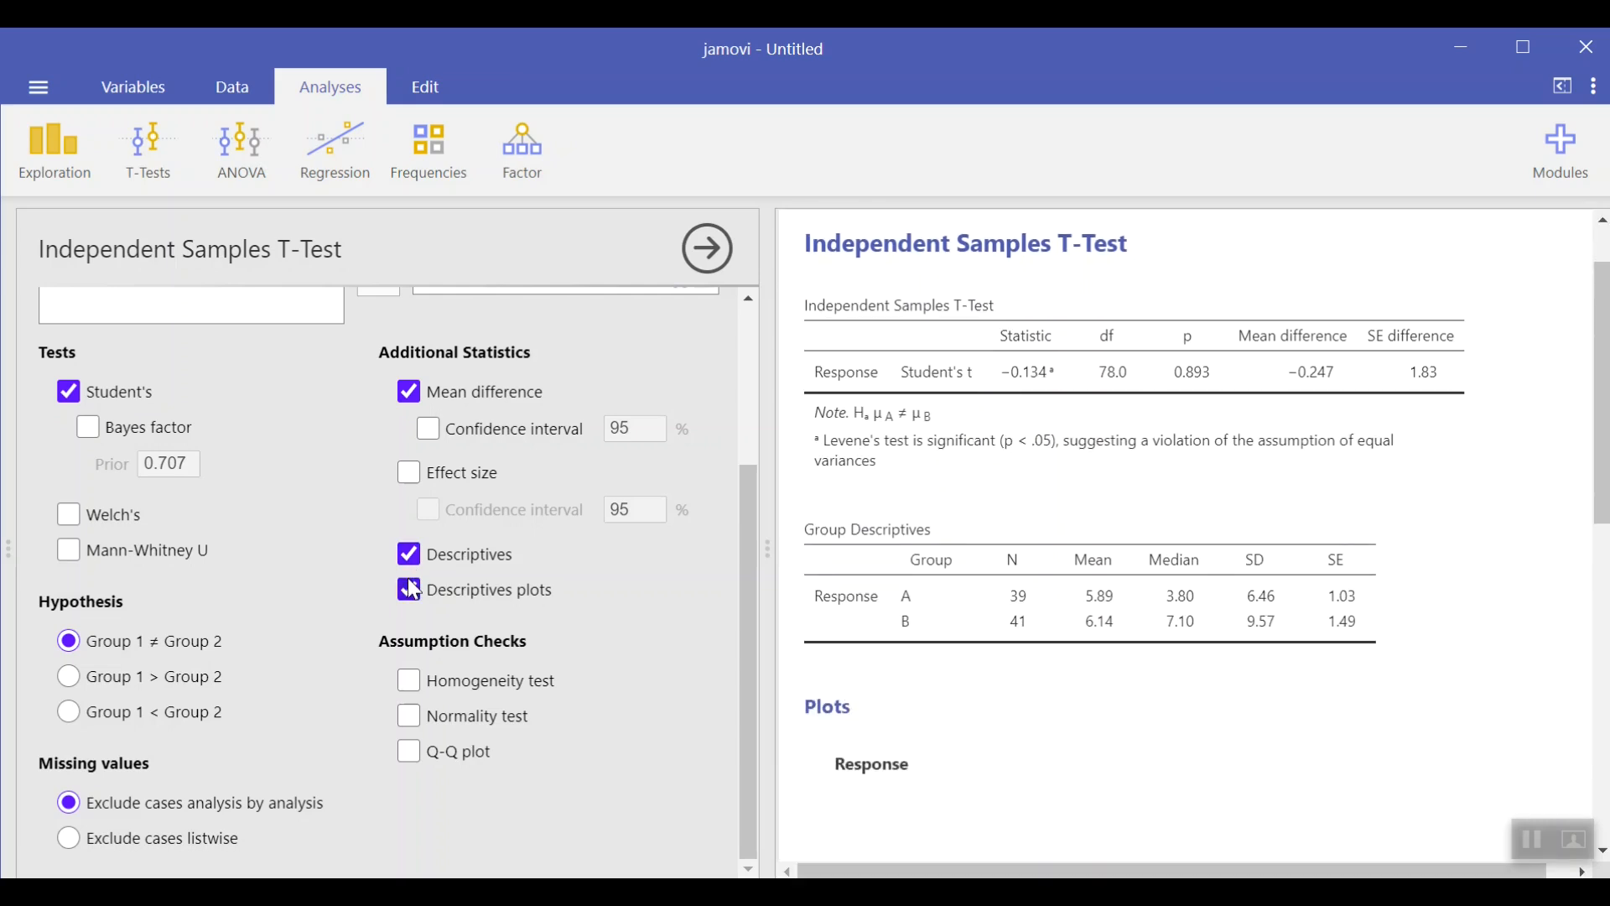
Step: Enable the homogeneity test, normality test and Q-Q plot assumption checks
scroll(1411, 602, "down", 5)
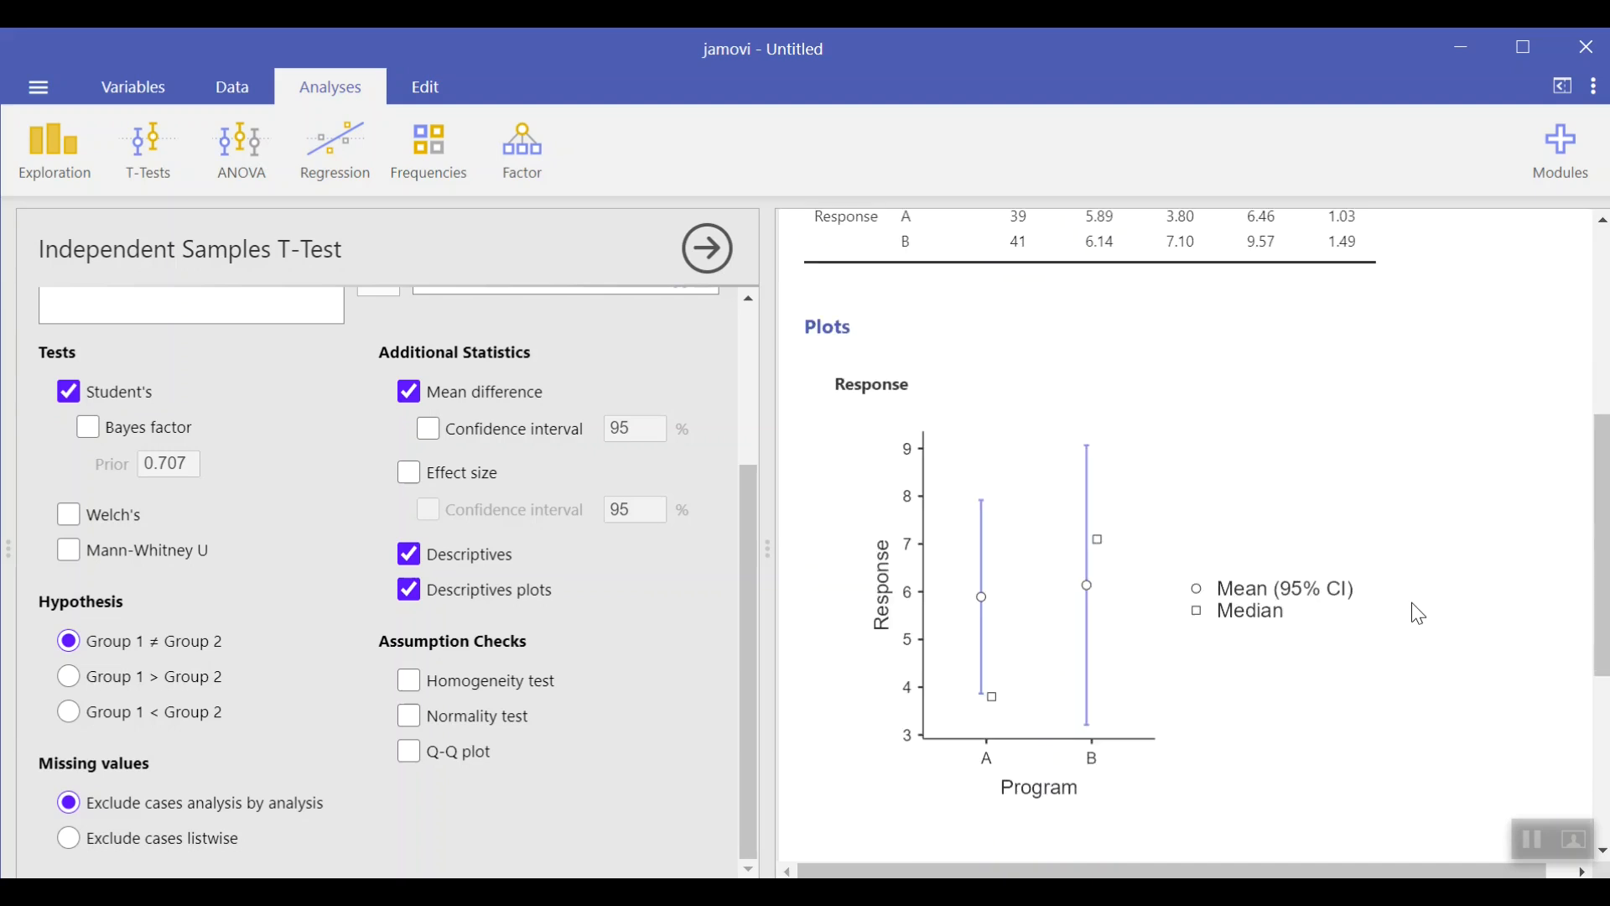
scroll(1412, 602, "down", 6)
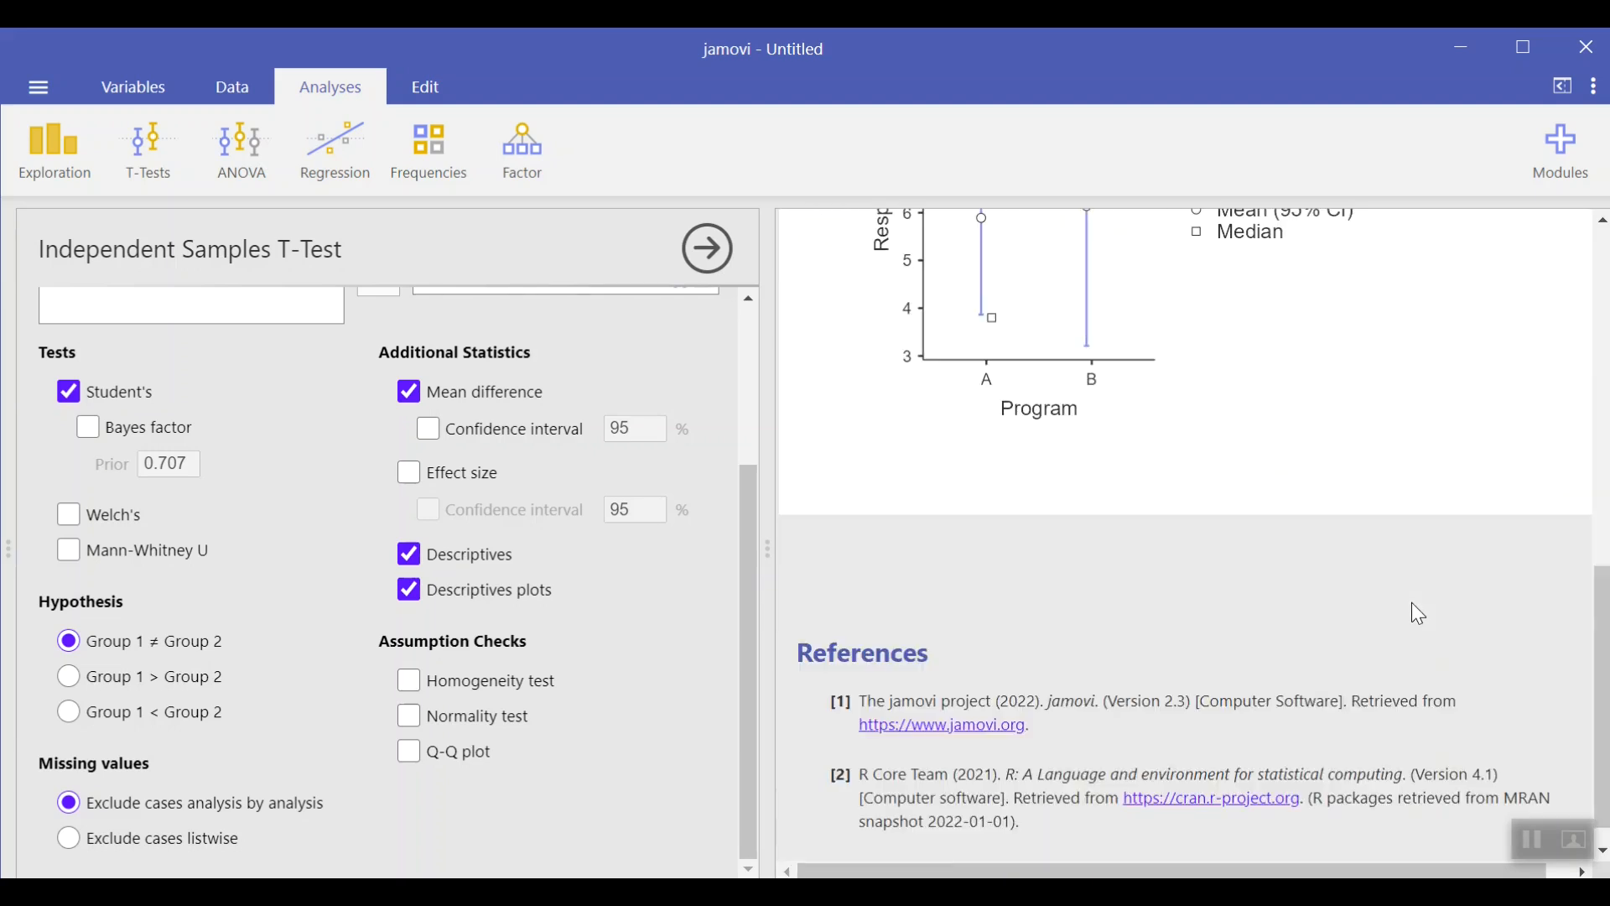
scroll(1411, 602, "up", 6)
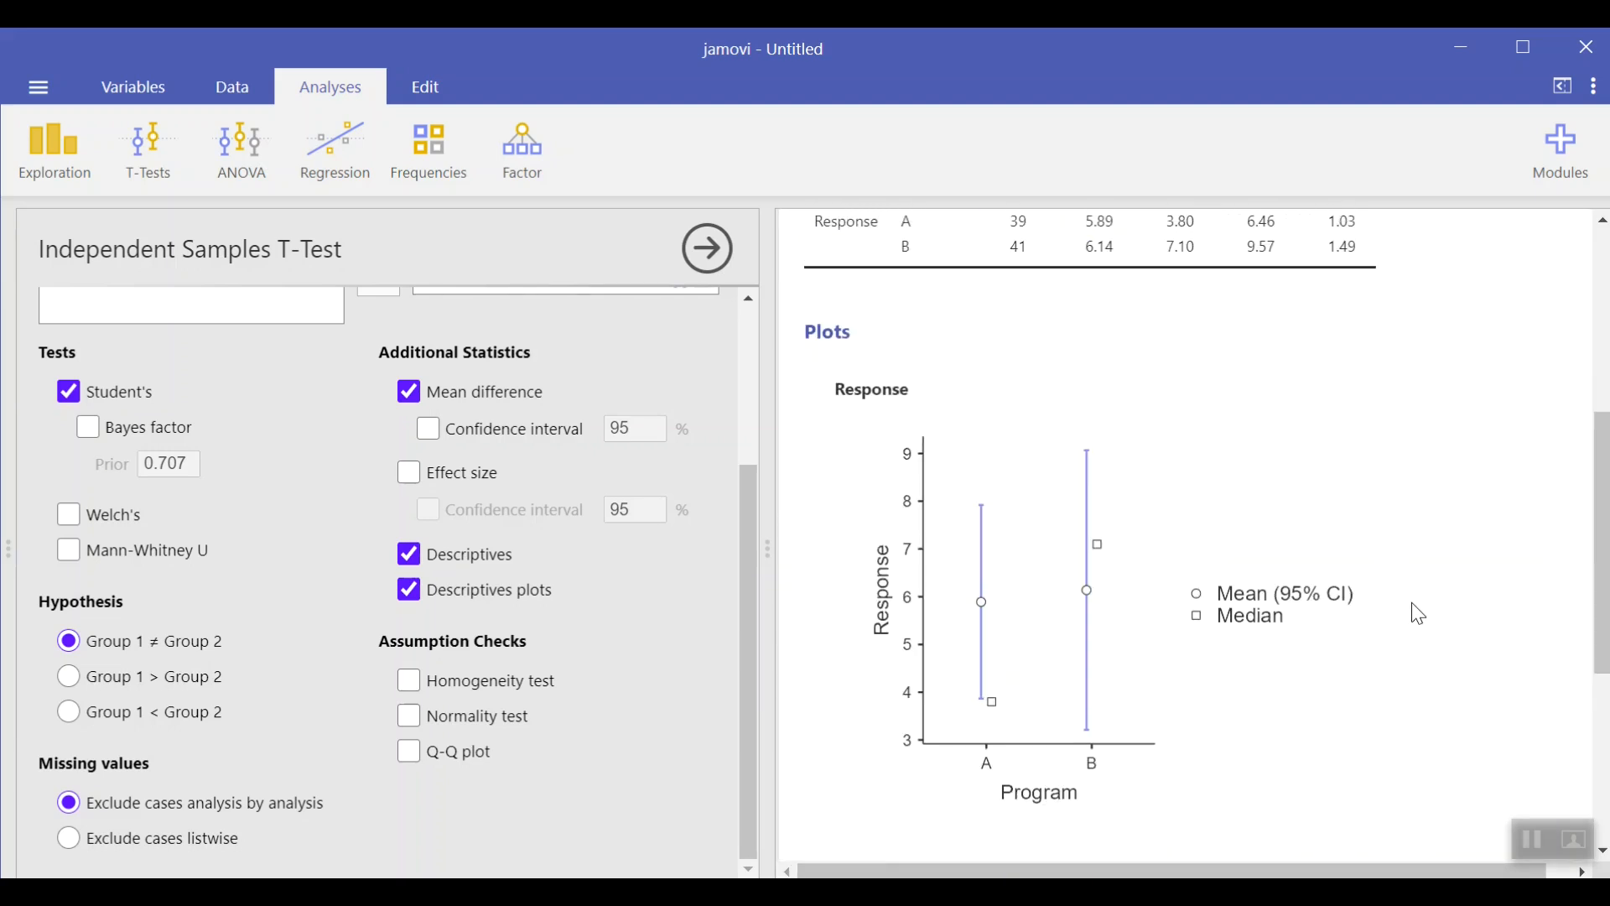
scroll(1413, 603, "up", 3)
scroll(1414, 604, "up", 1)
scroll(1414, 604, "up", 1)
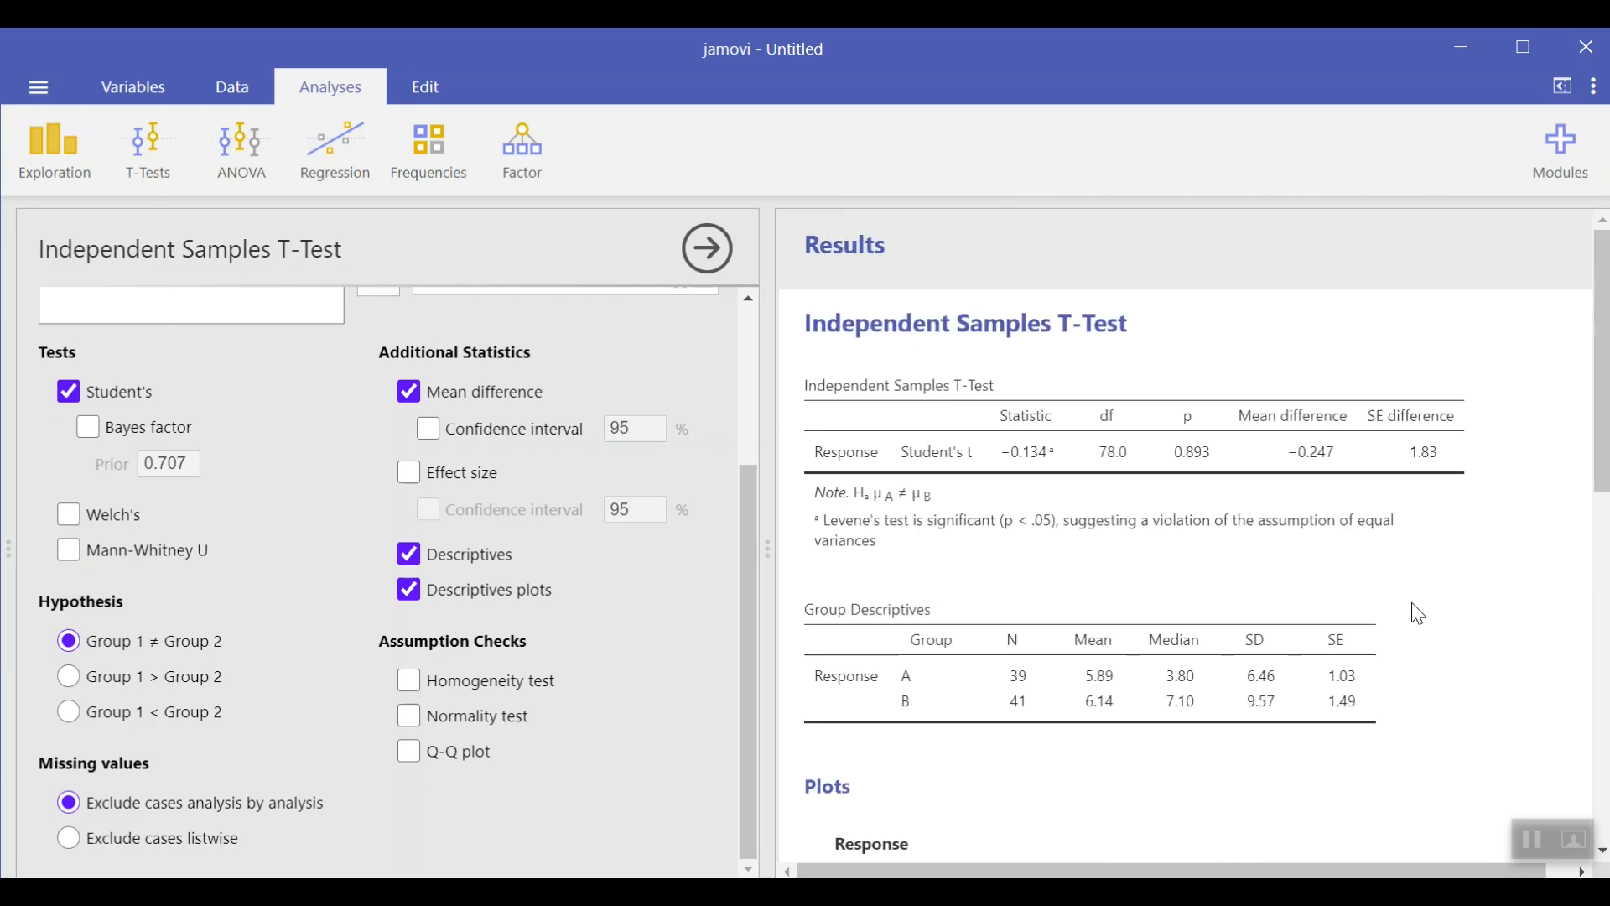
left_click(519, 678)
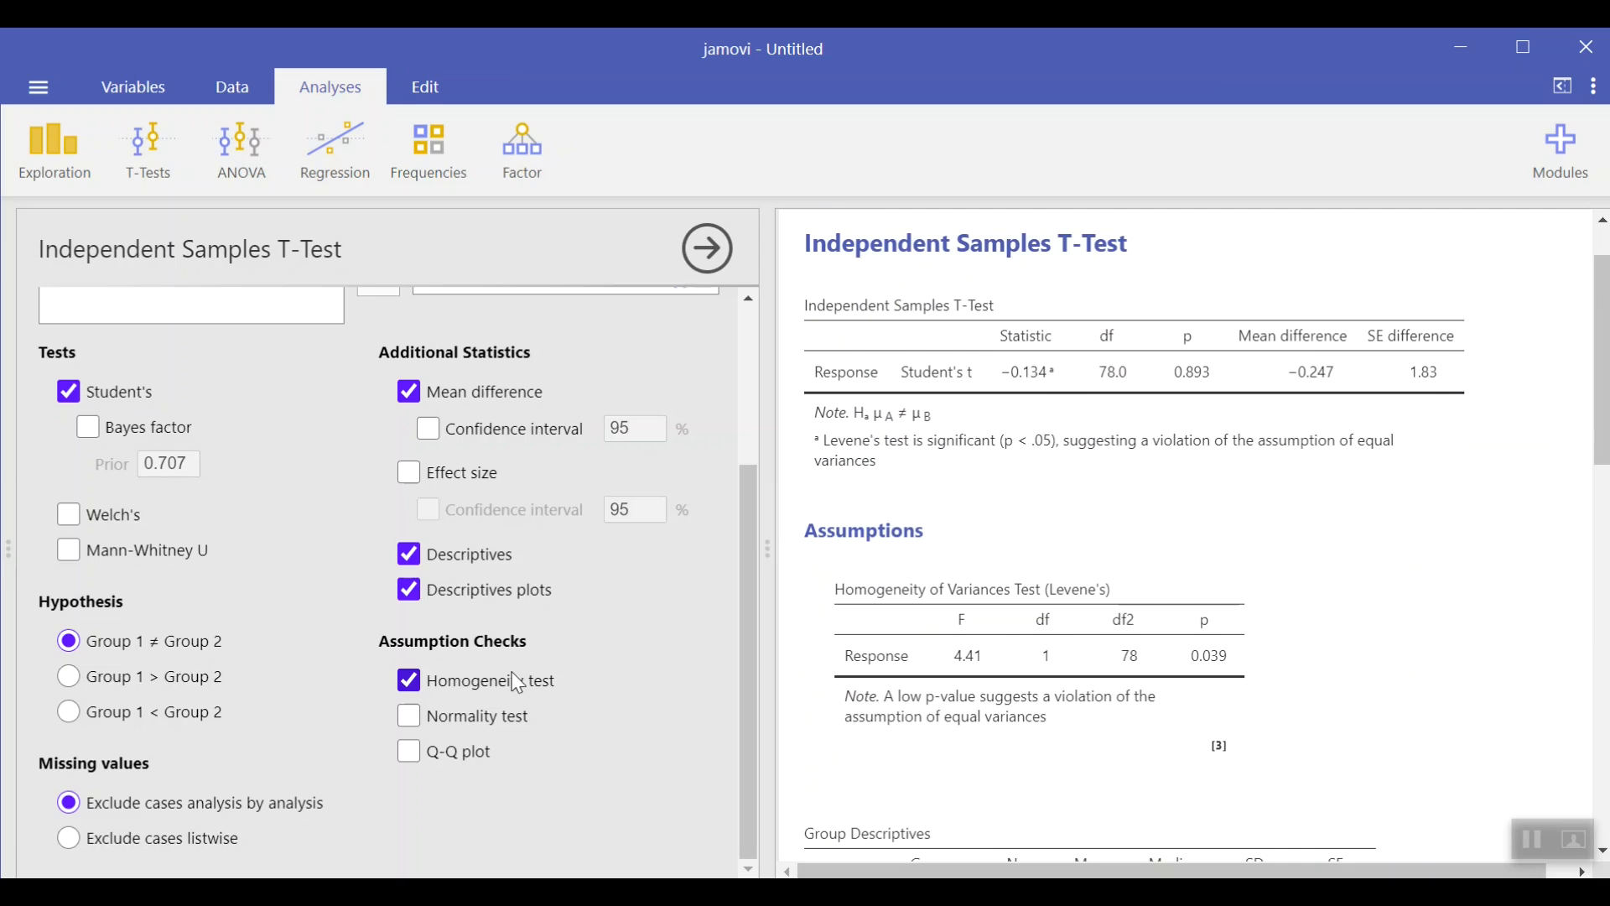
left_click(424, 717)
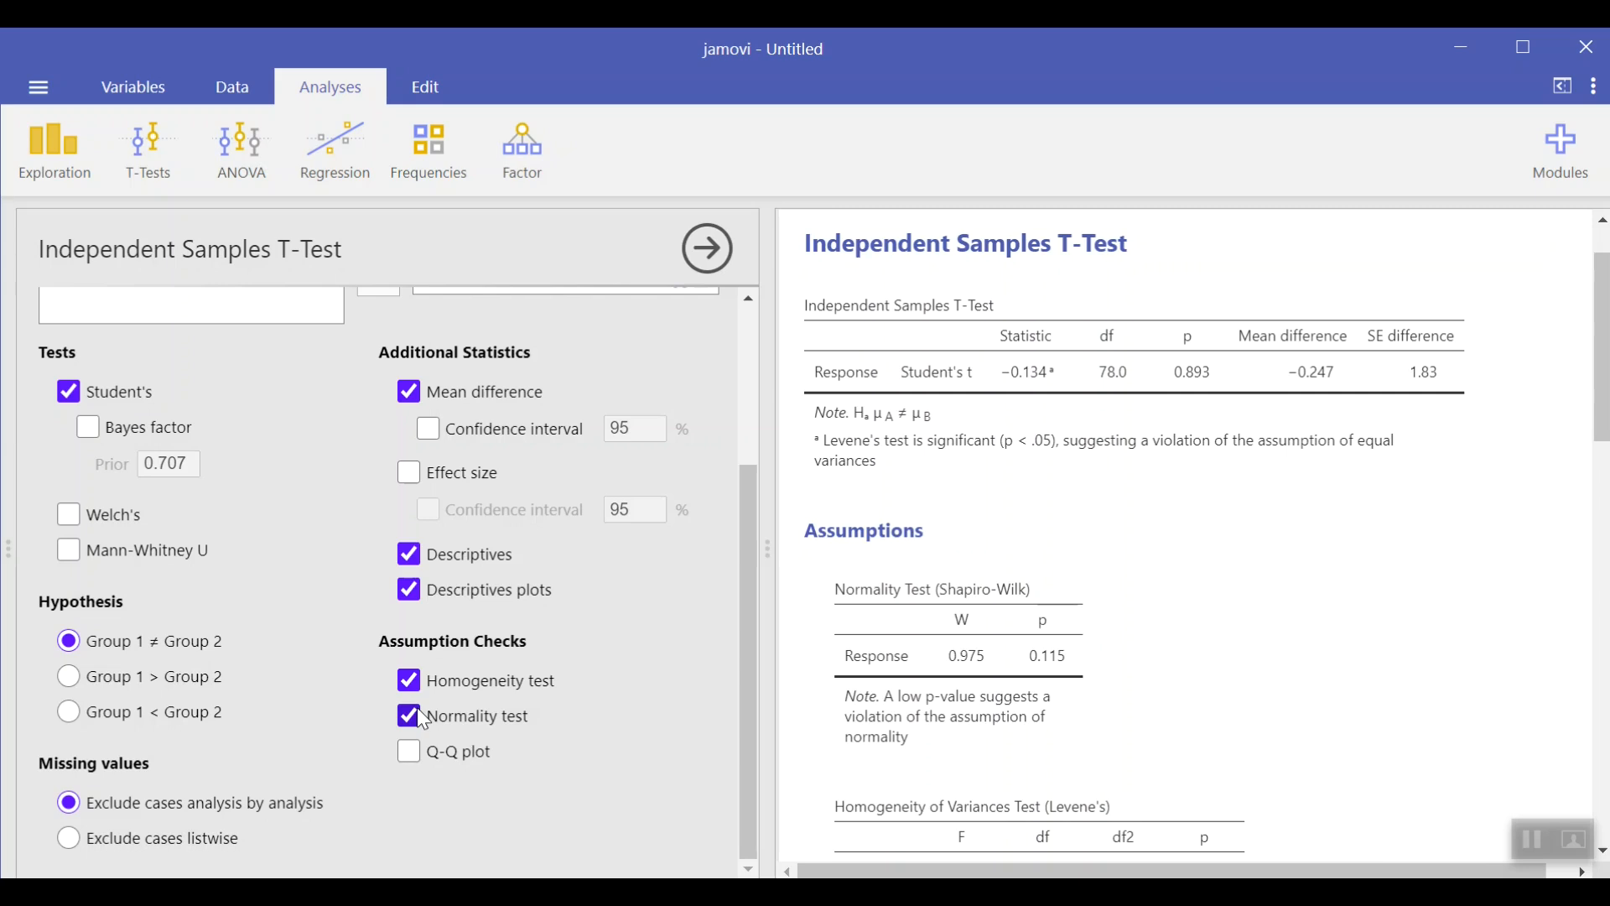
left_click(408, 753)
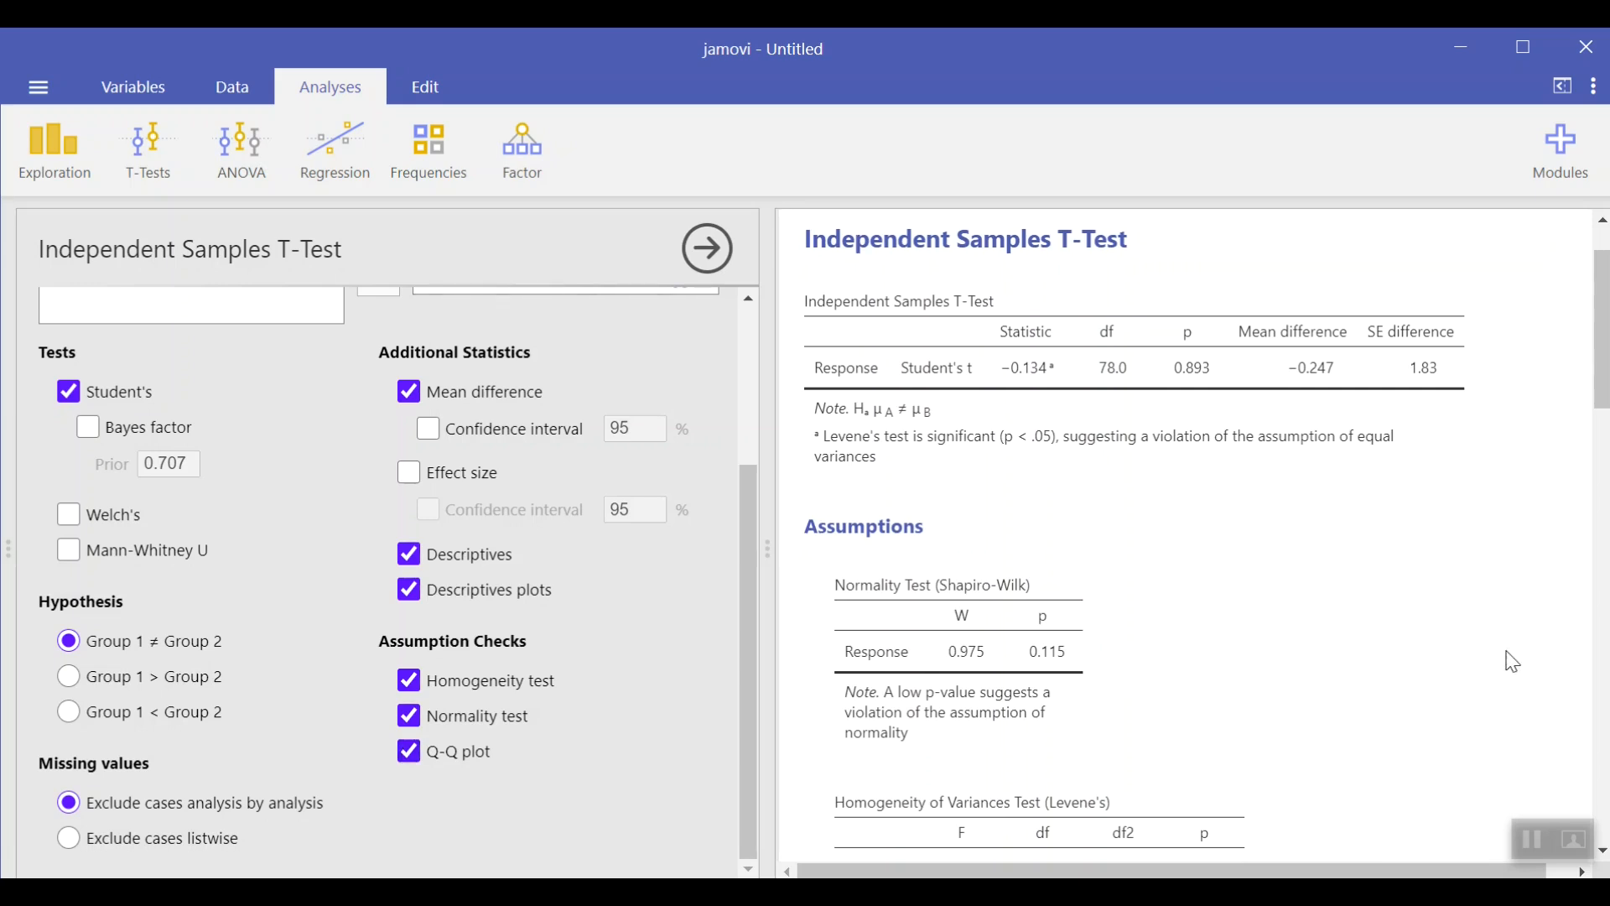
Step: Switch the alternative hypothesis to Group 1 > Group 2 and then to Group 1 < Group 2
scroll(1509, 661, "down", 10)
scroll(1513, 662, "down", 8)
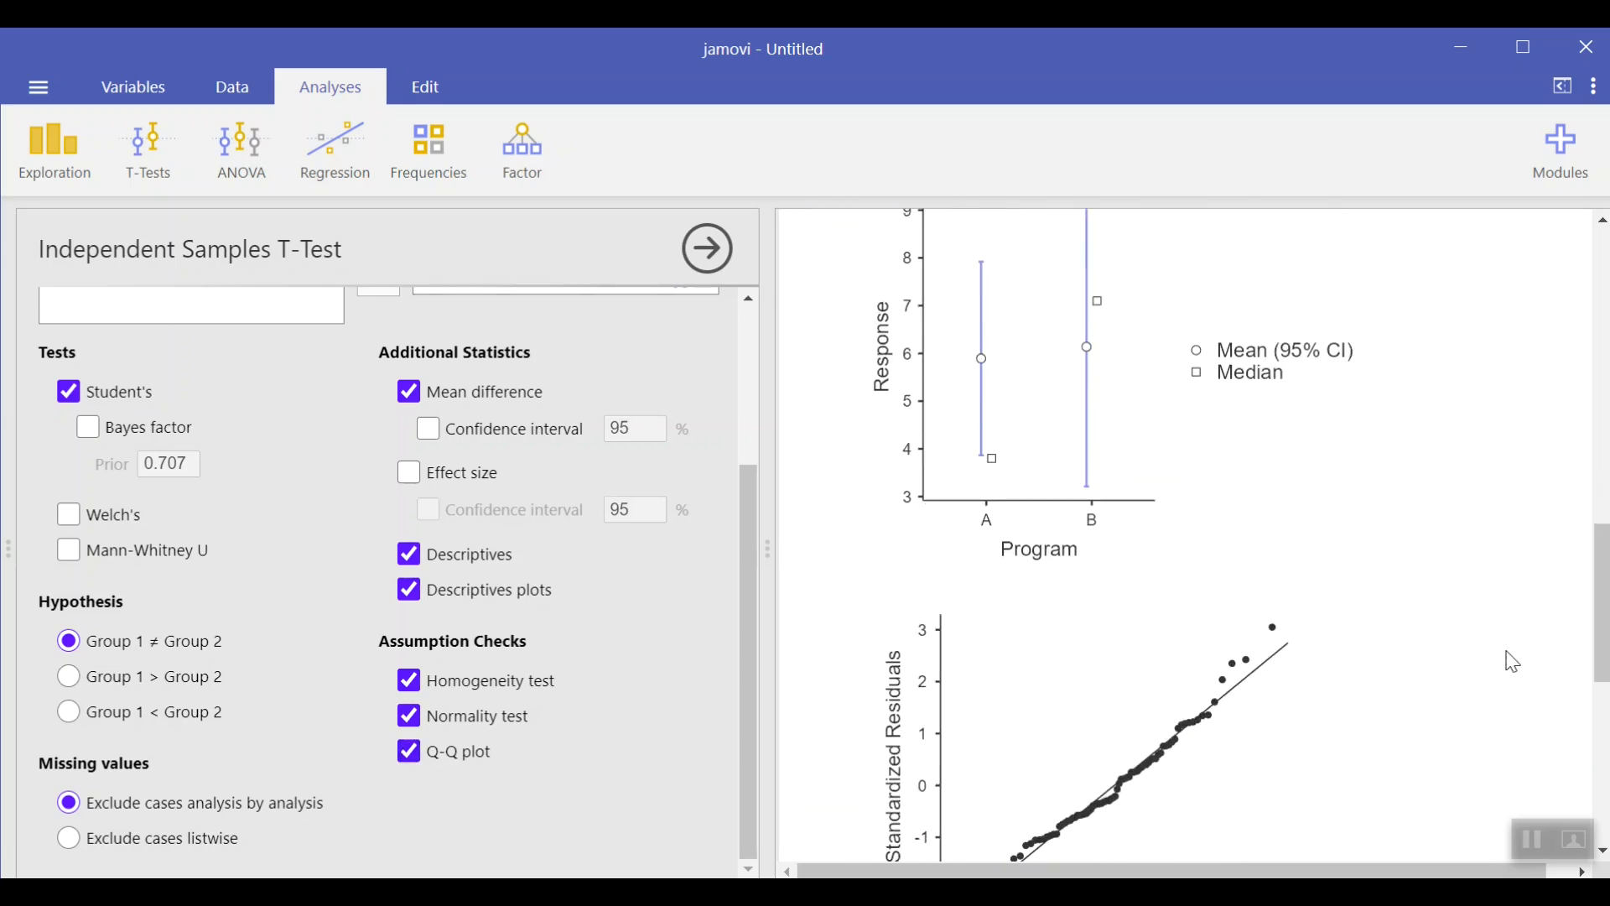
scroll(1514, 663, "up", 4)
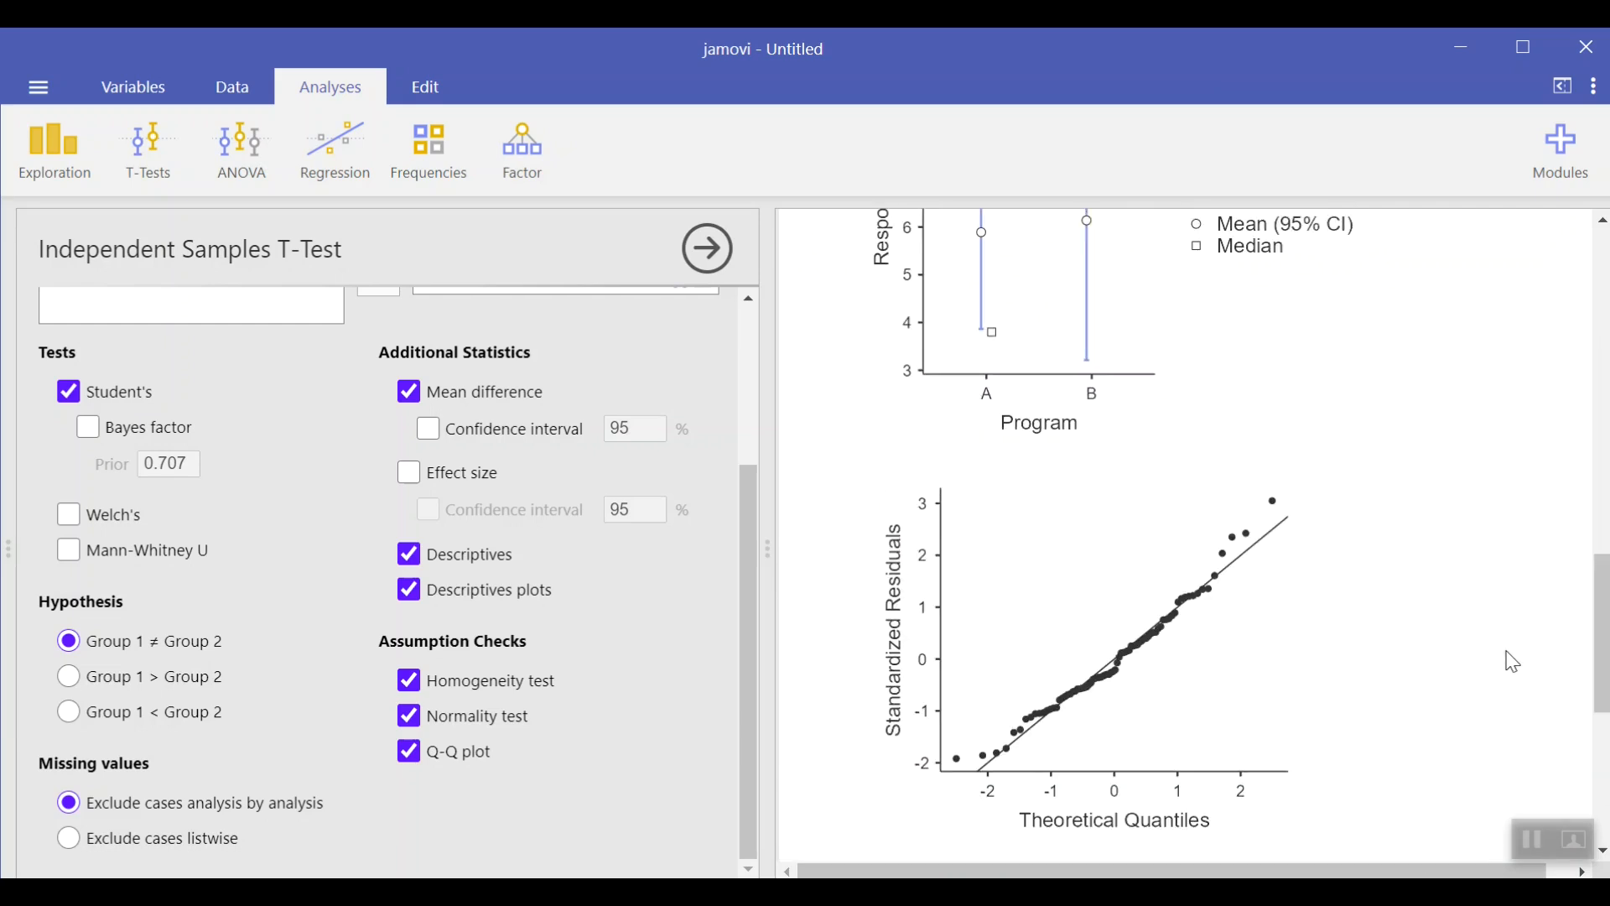
scroll(1513, 662, "up", 12)
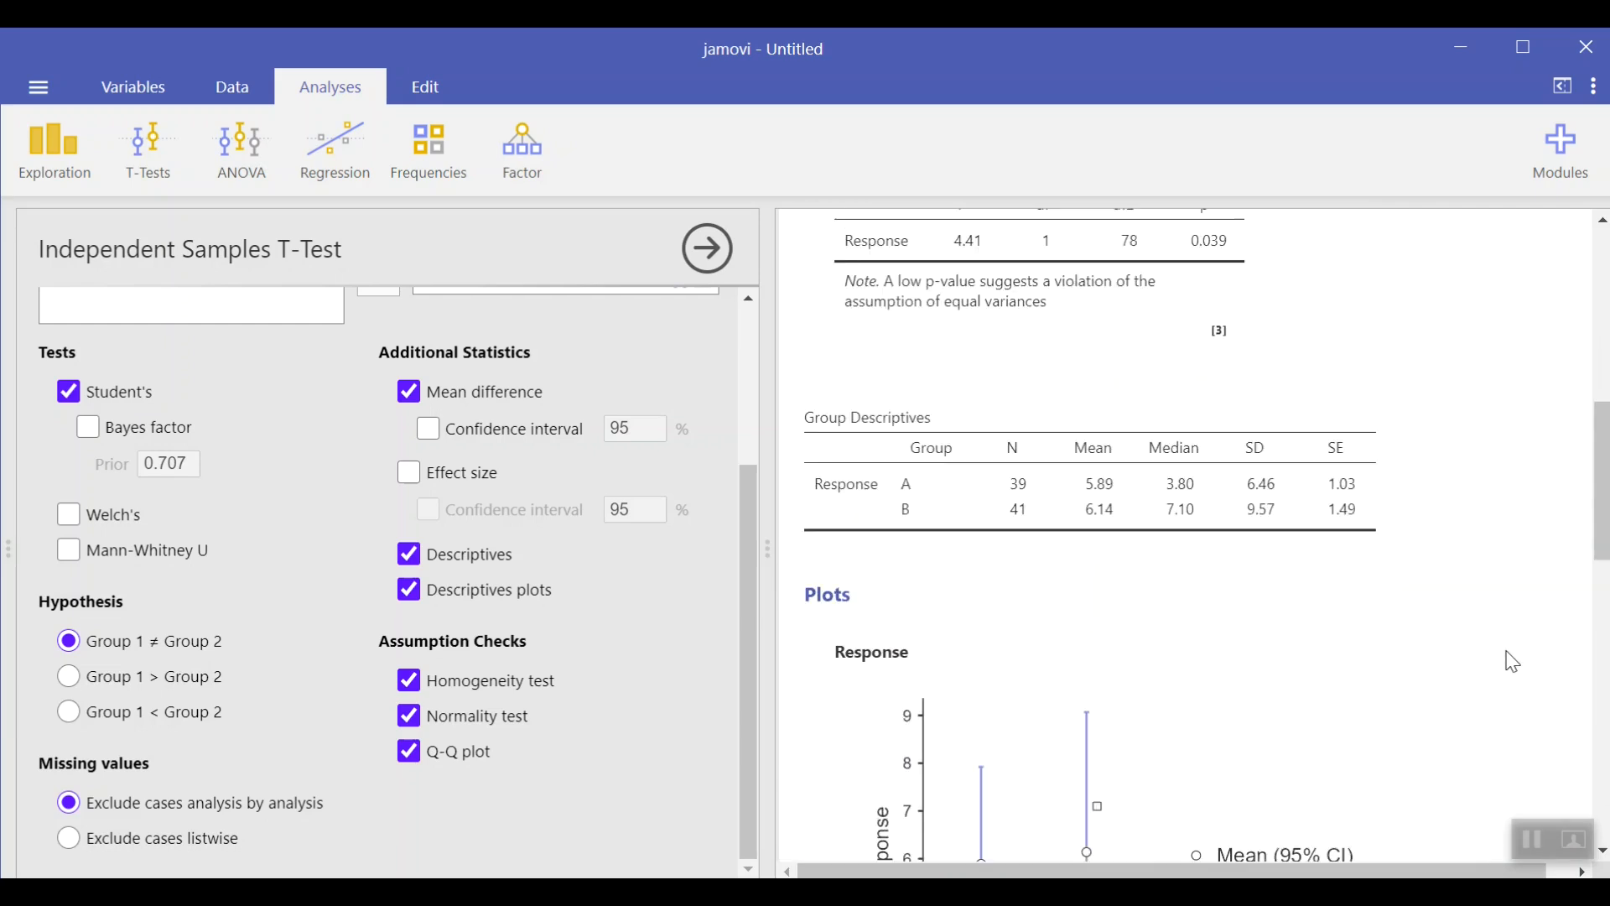
scroll(1513, 662, "up", 2)
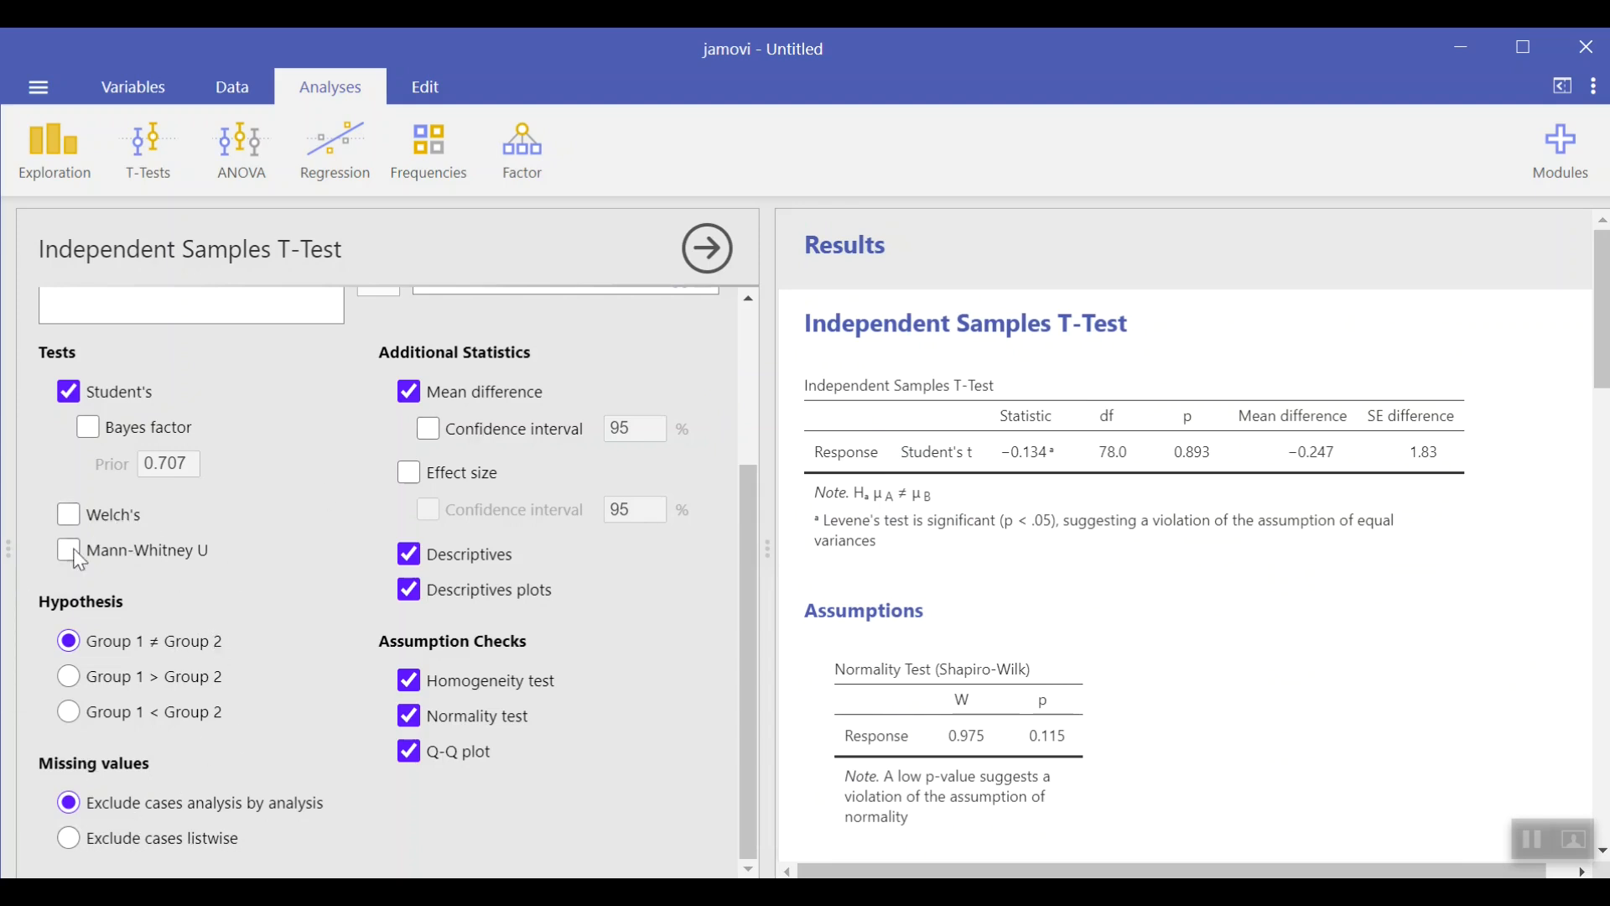
left_click(69, 677)
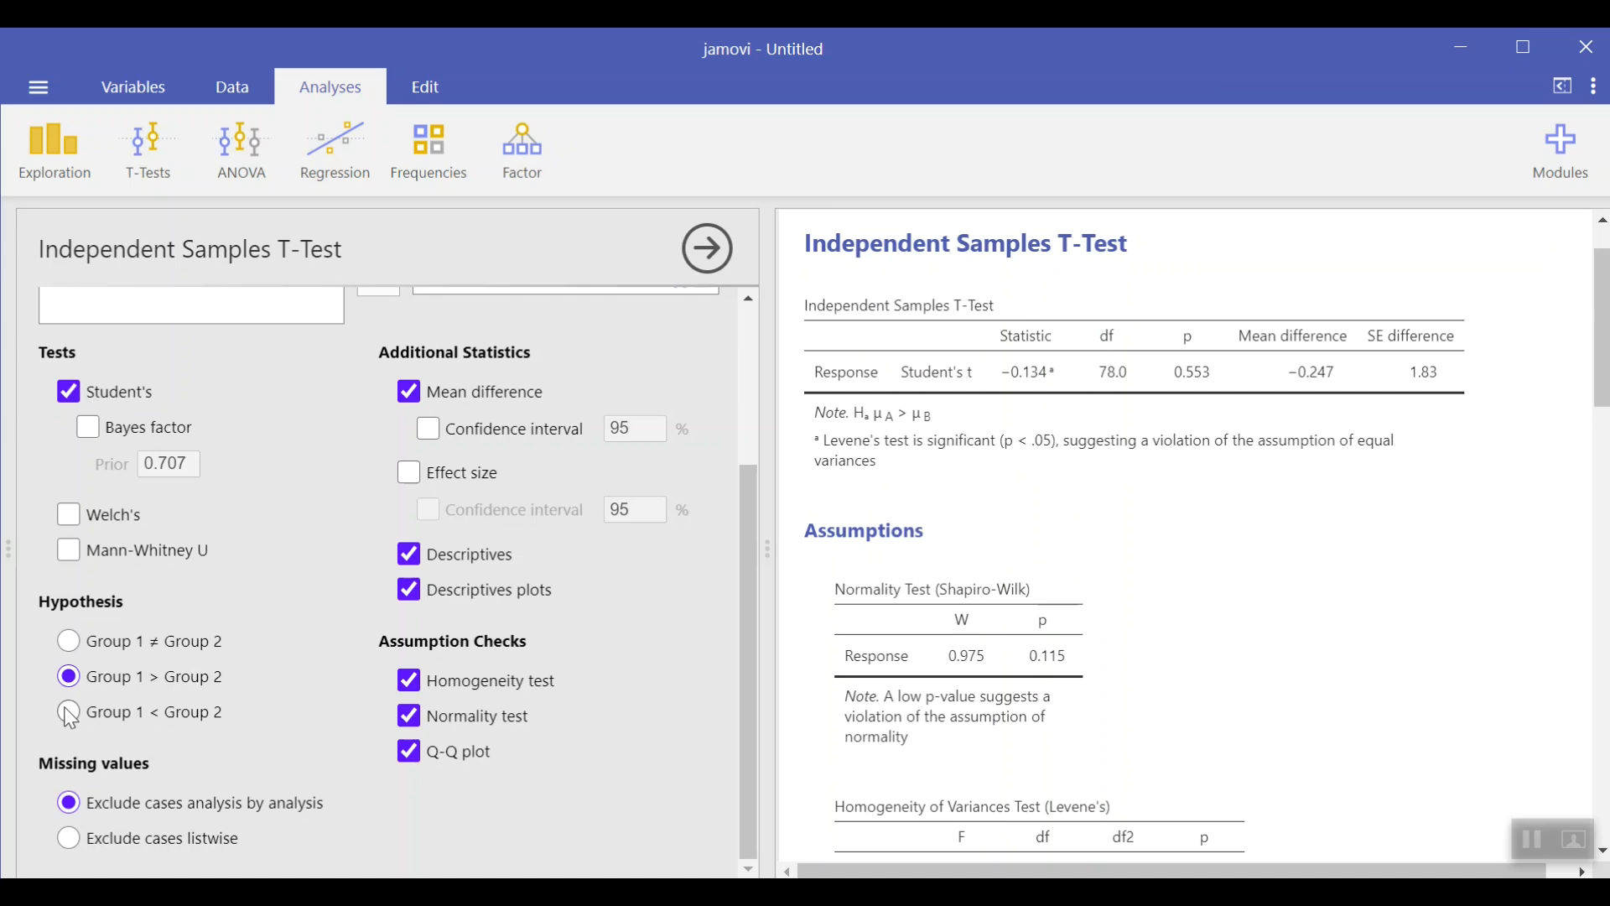
left_click(68, 712)
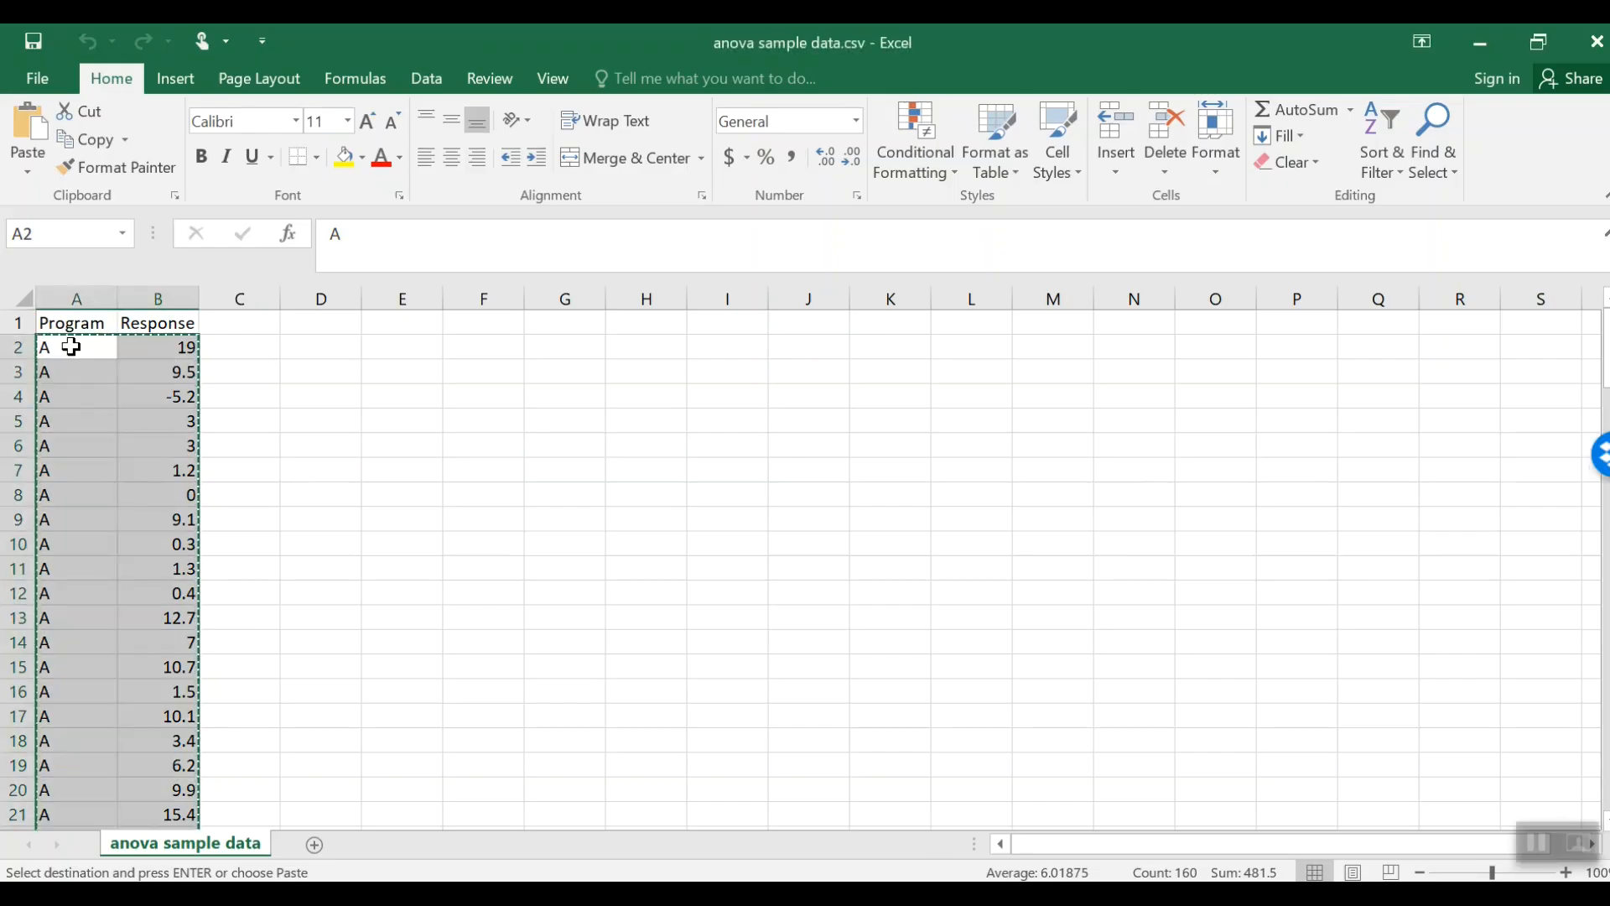
Step: Select the Program and Response data for all programs in Excel and paste them into jamovi
left_click_drag(71, 346, 173, 737)
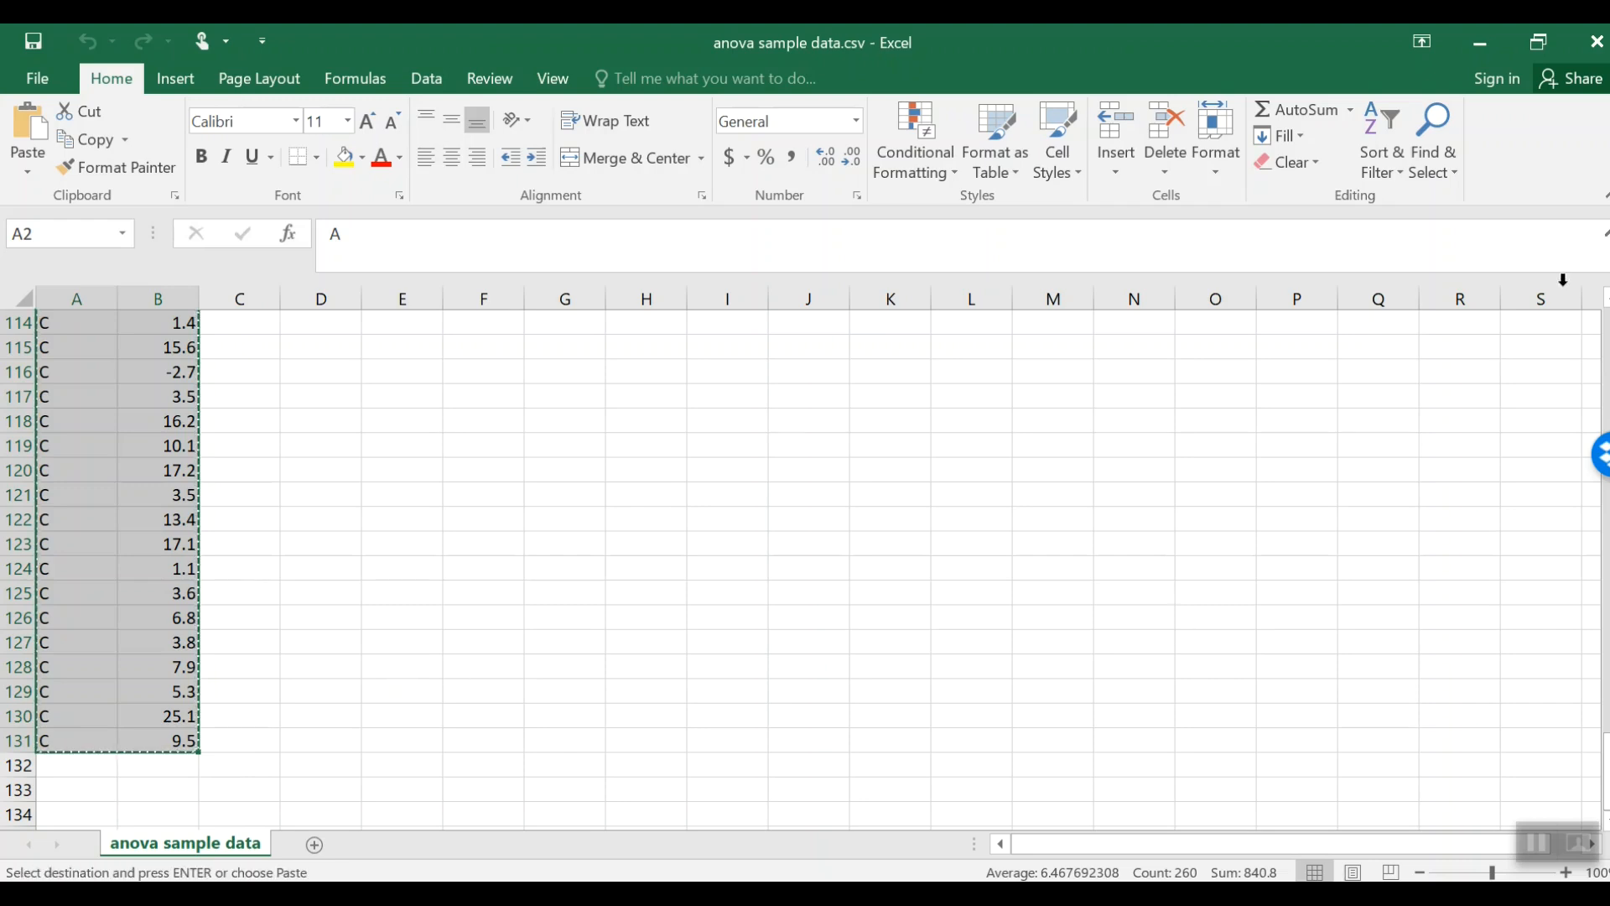
left_click(1480, 43)
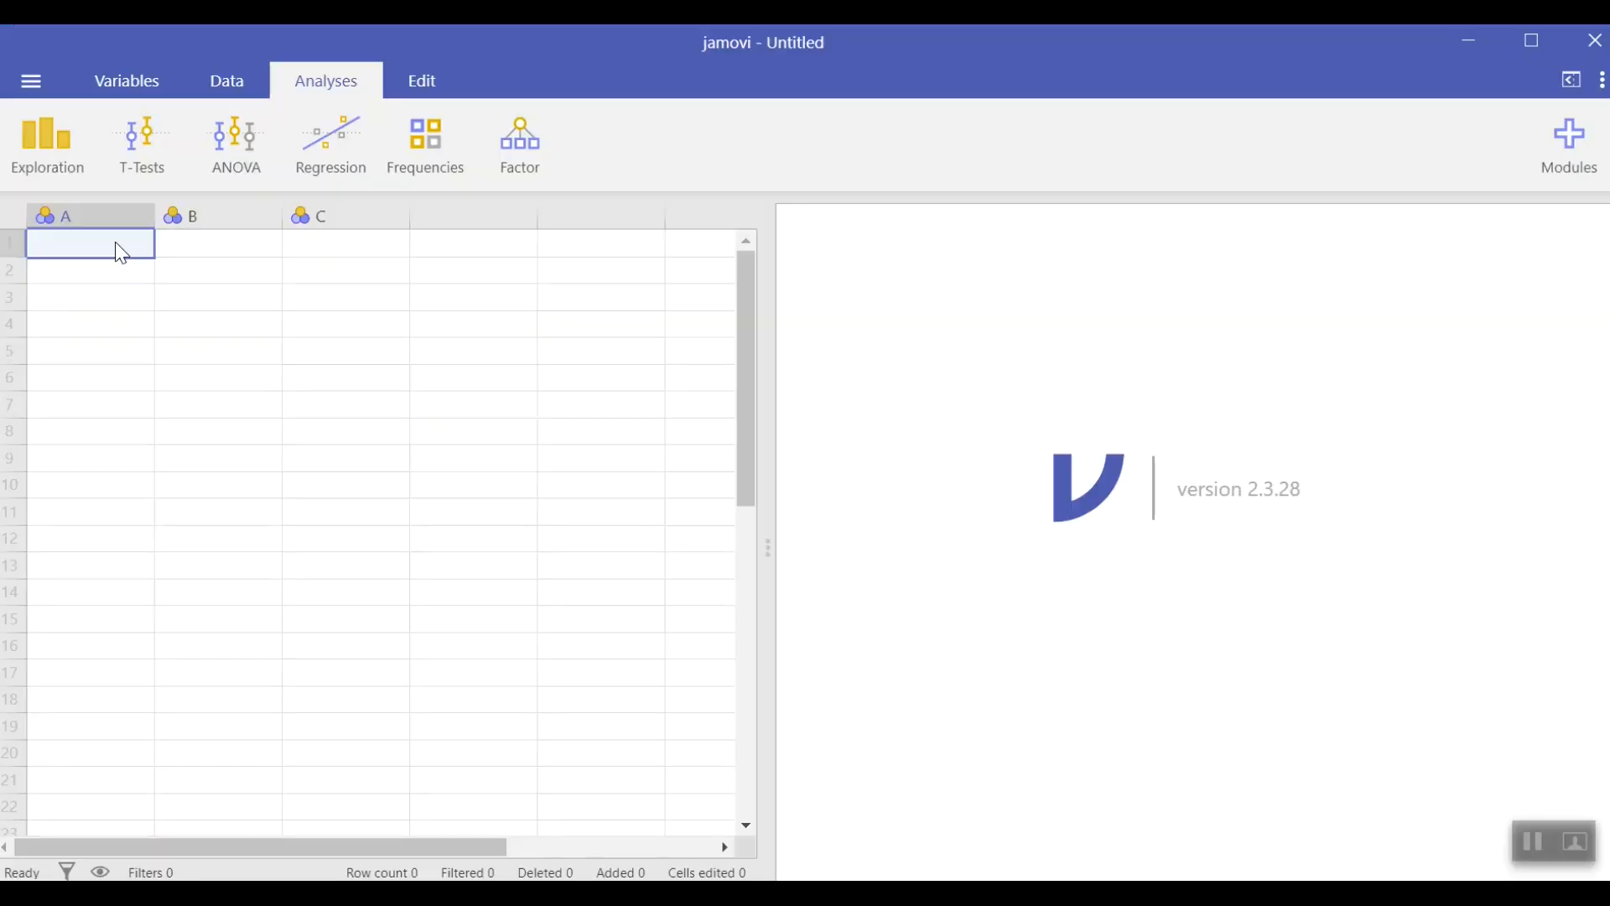
key("ctrl+v")
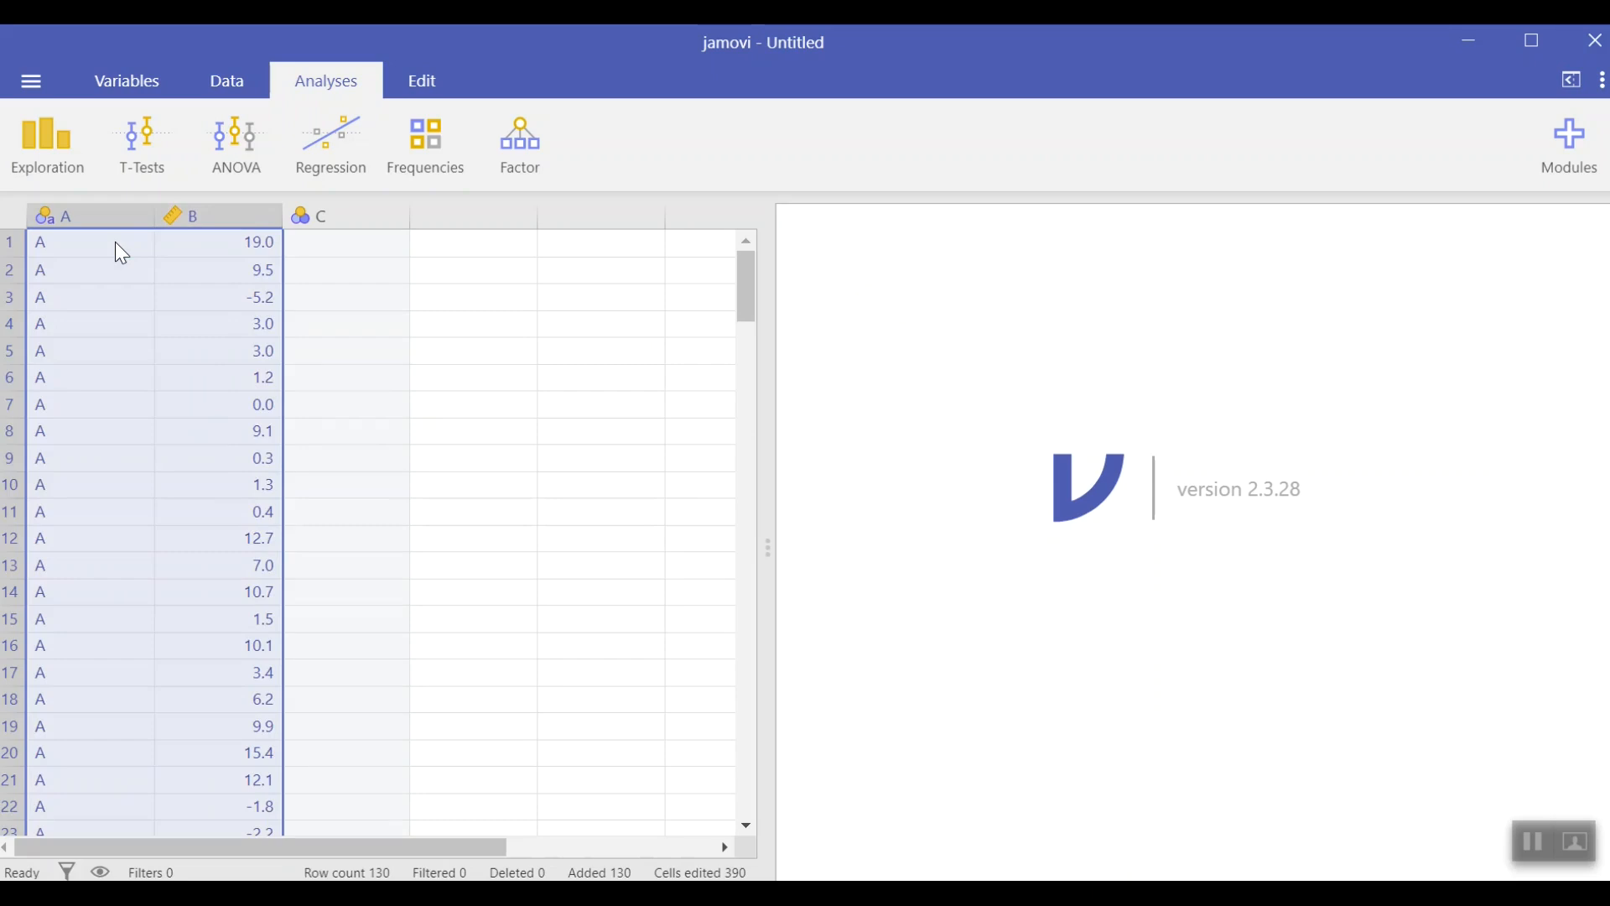
Step: Rename the first column's variable to Program and close the variable editor
left_click(130, 215)
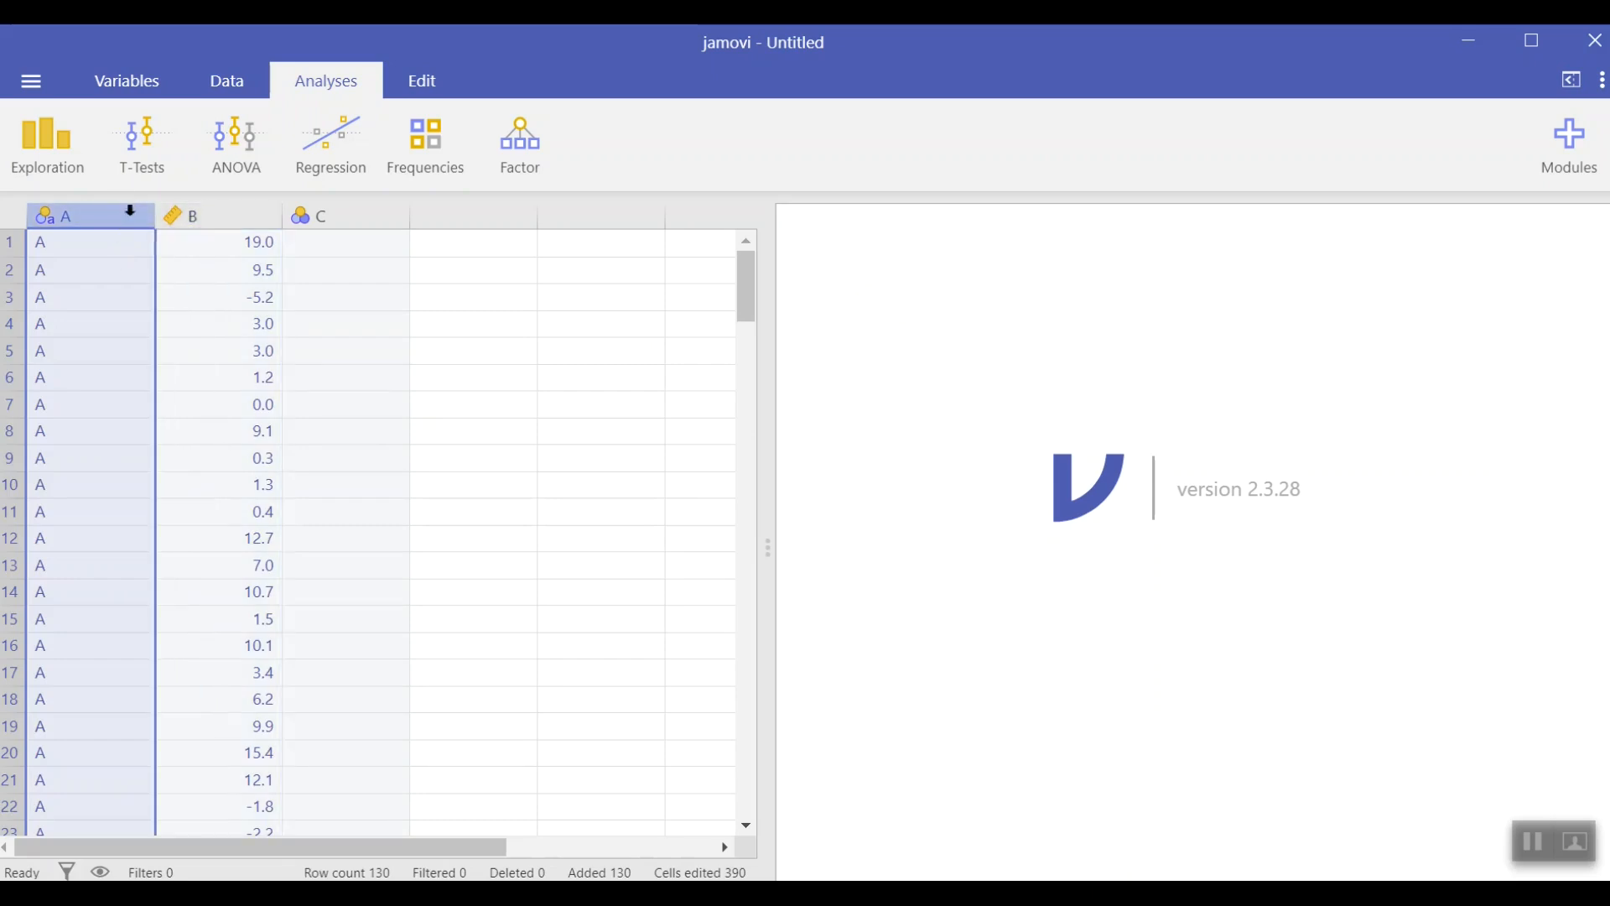
double_click(63, 211)
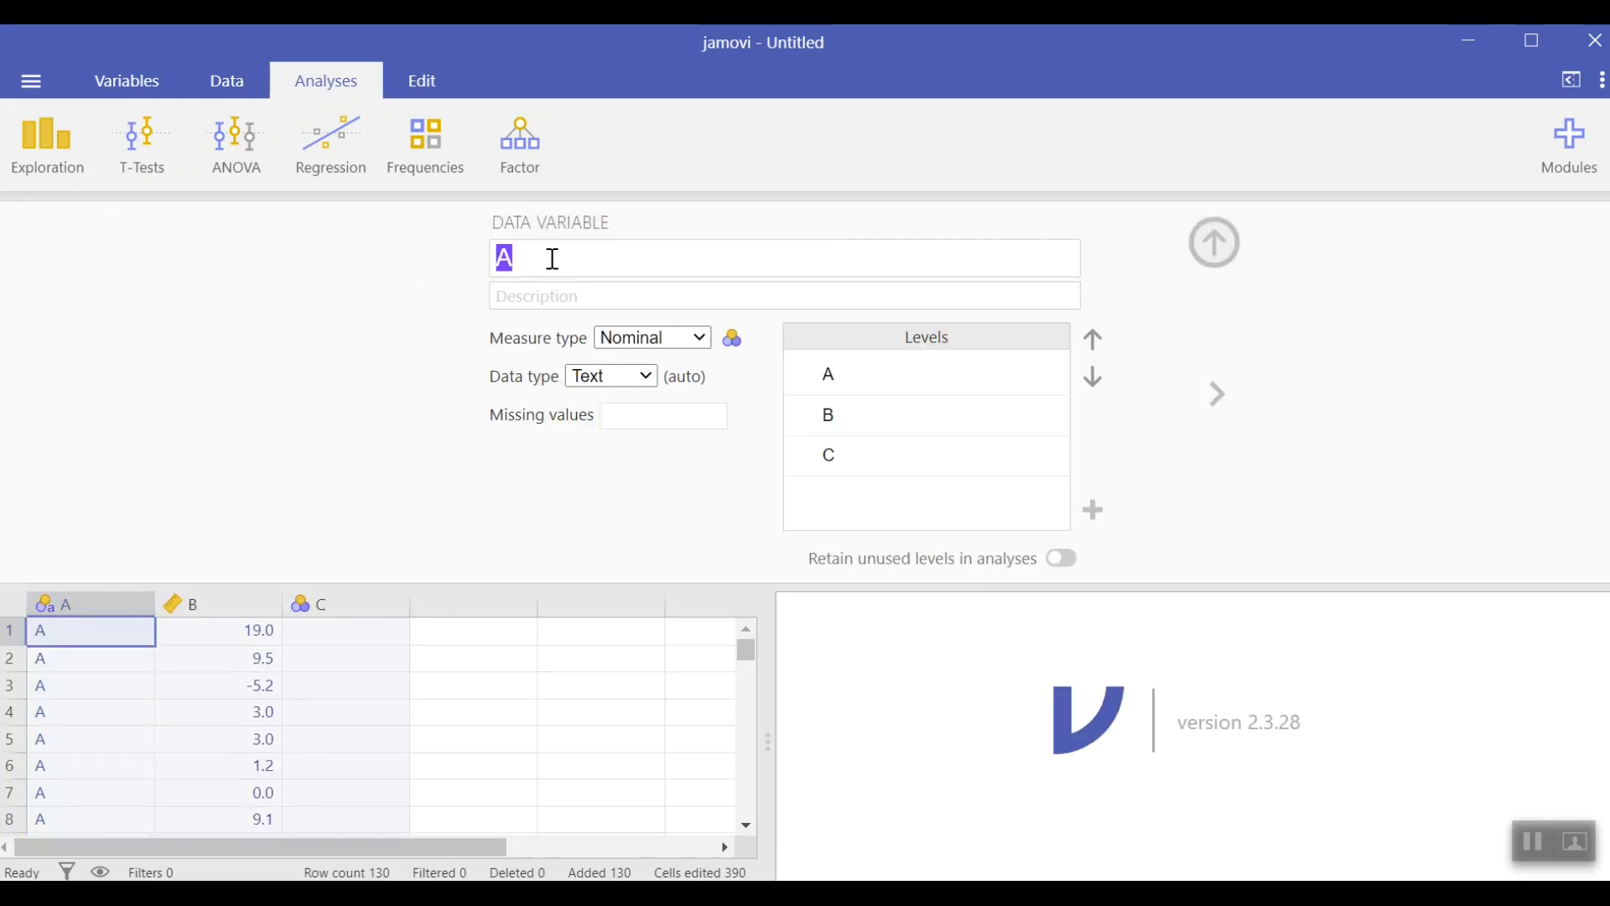
type("Program")
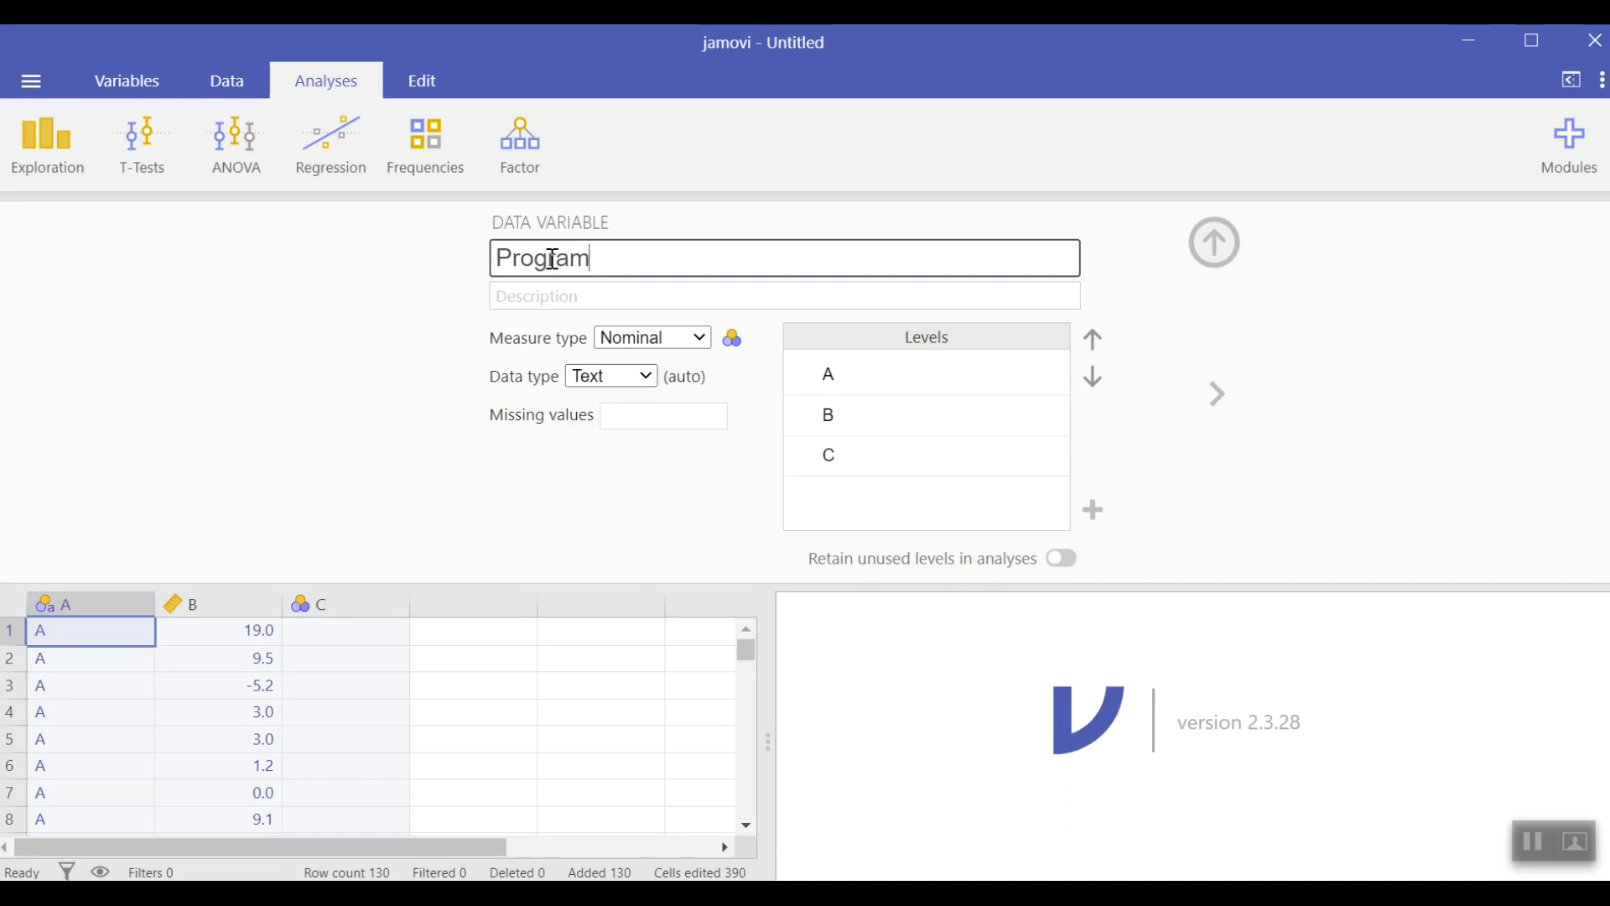
left_click(1215, 242)
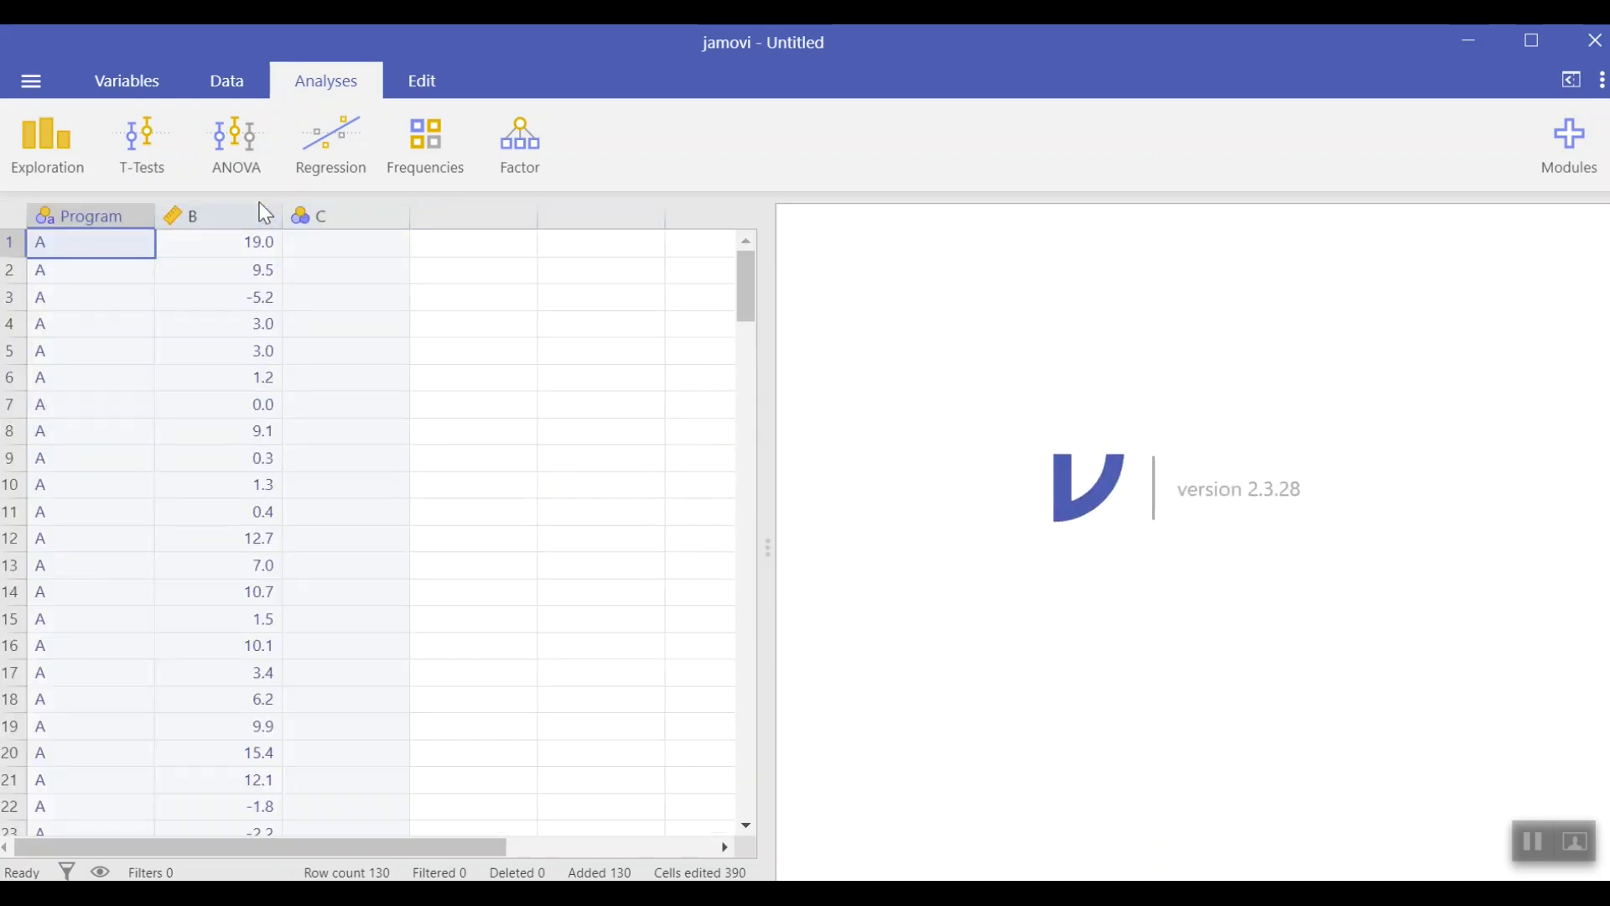
Step: Rename the second column's variable to Response, keeping its measure type Continuous, and close the editor
left_click(256, 215)
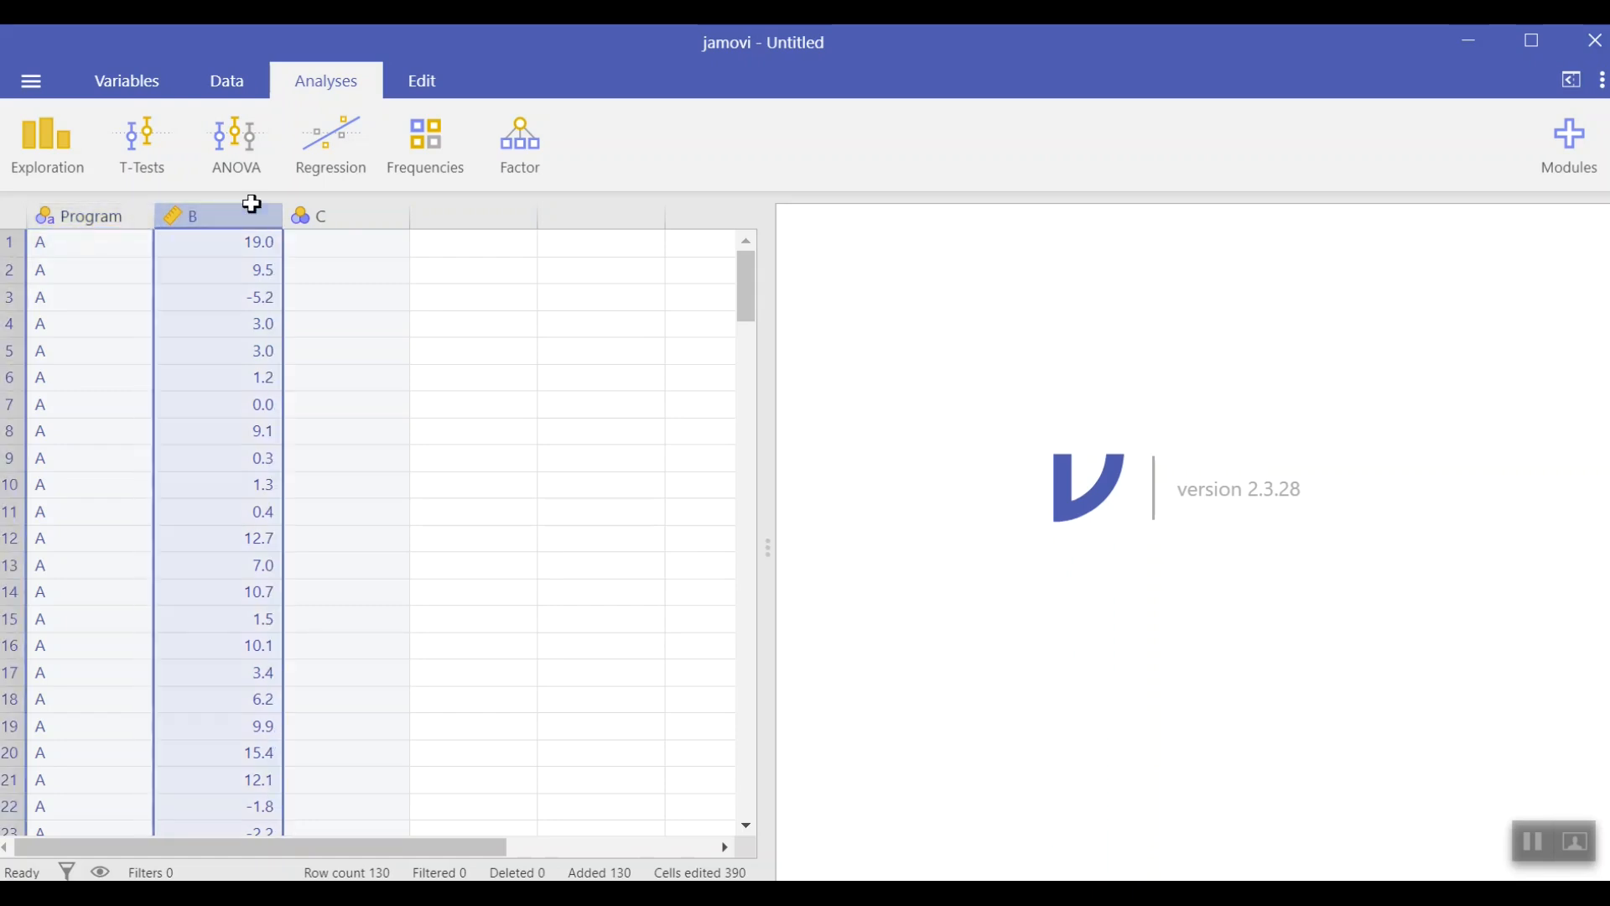
double_click(256, 215)
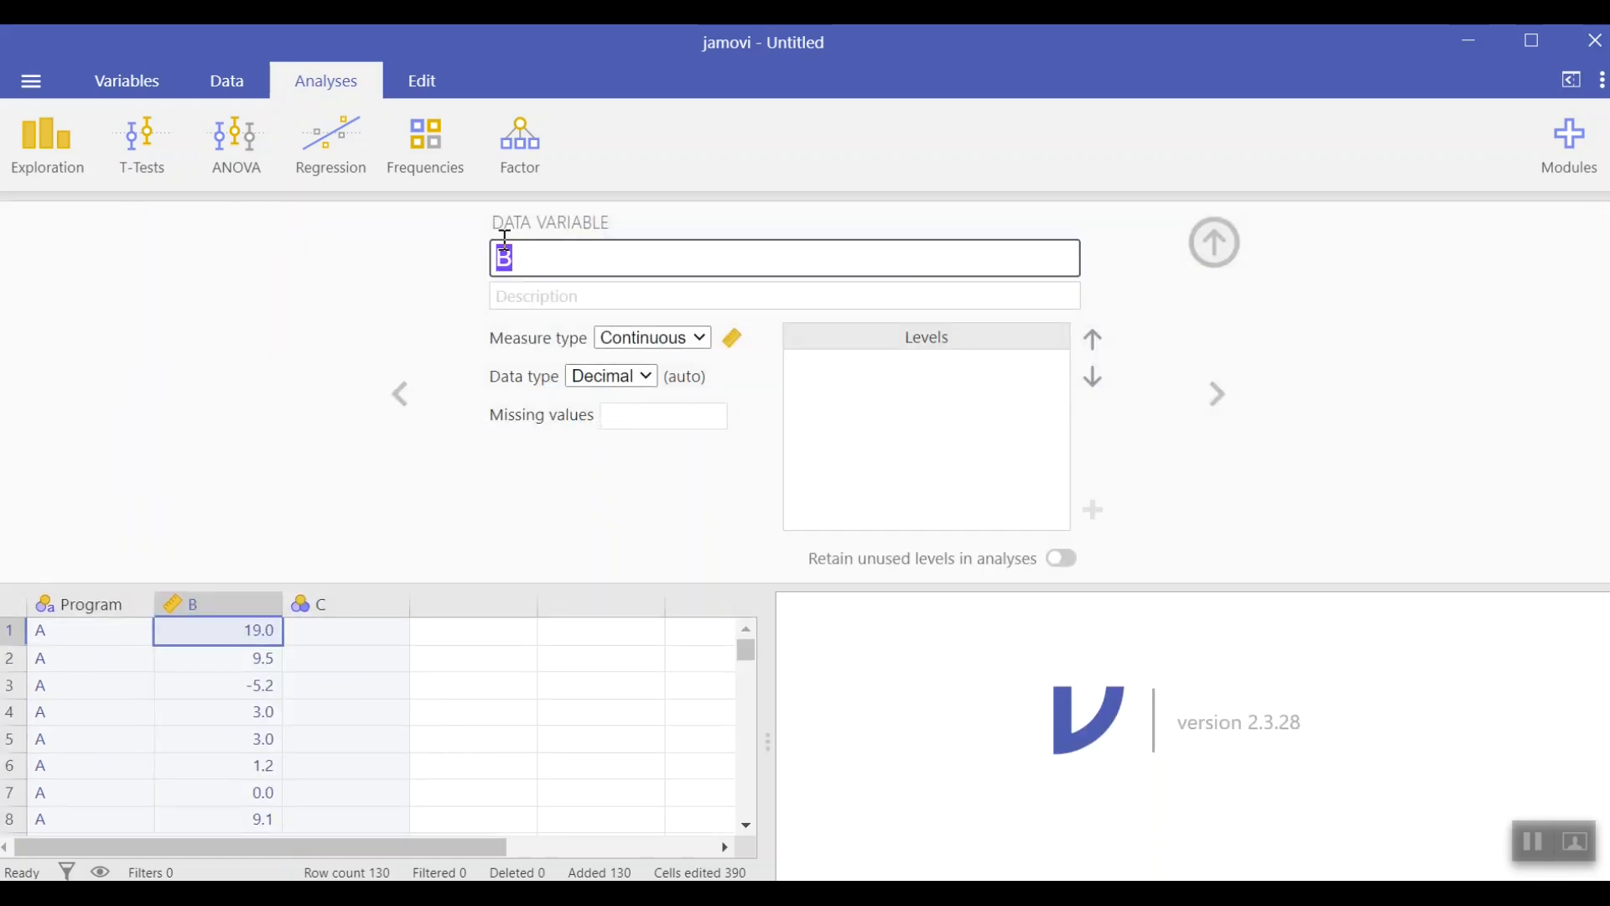
type("Response")
left_click(704, 339)
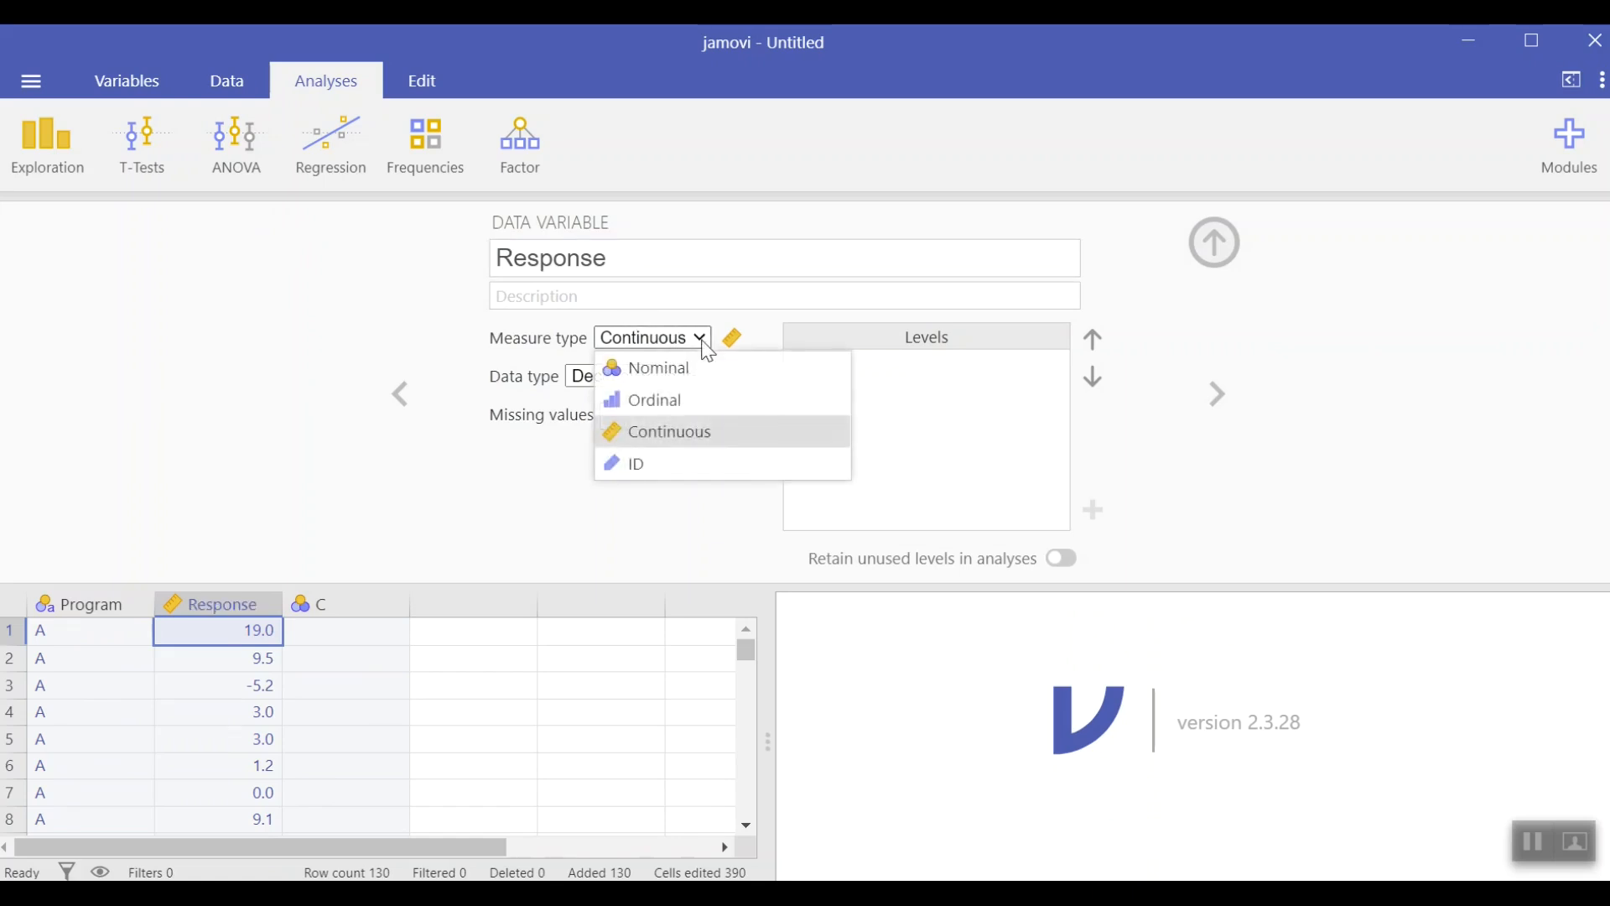
left_click(708, 429)
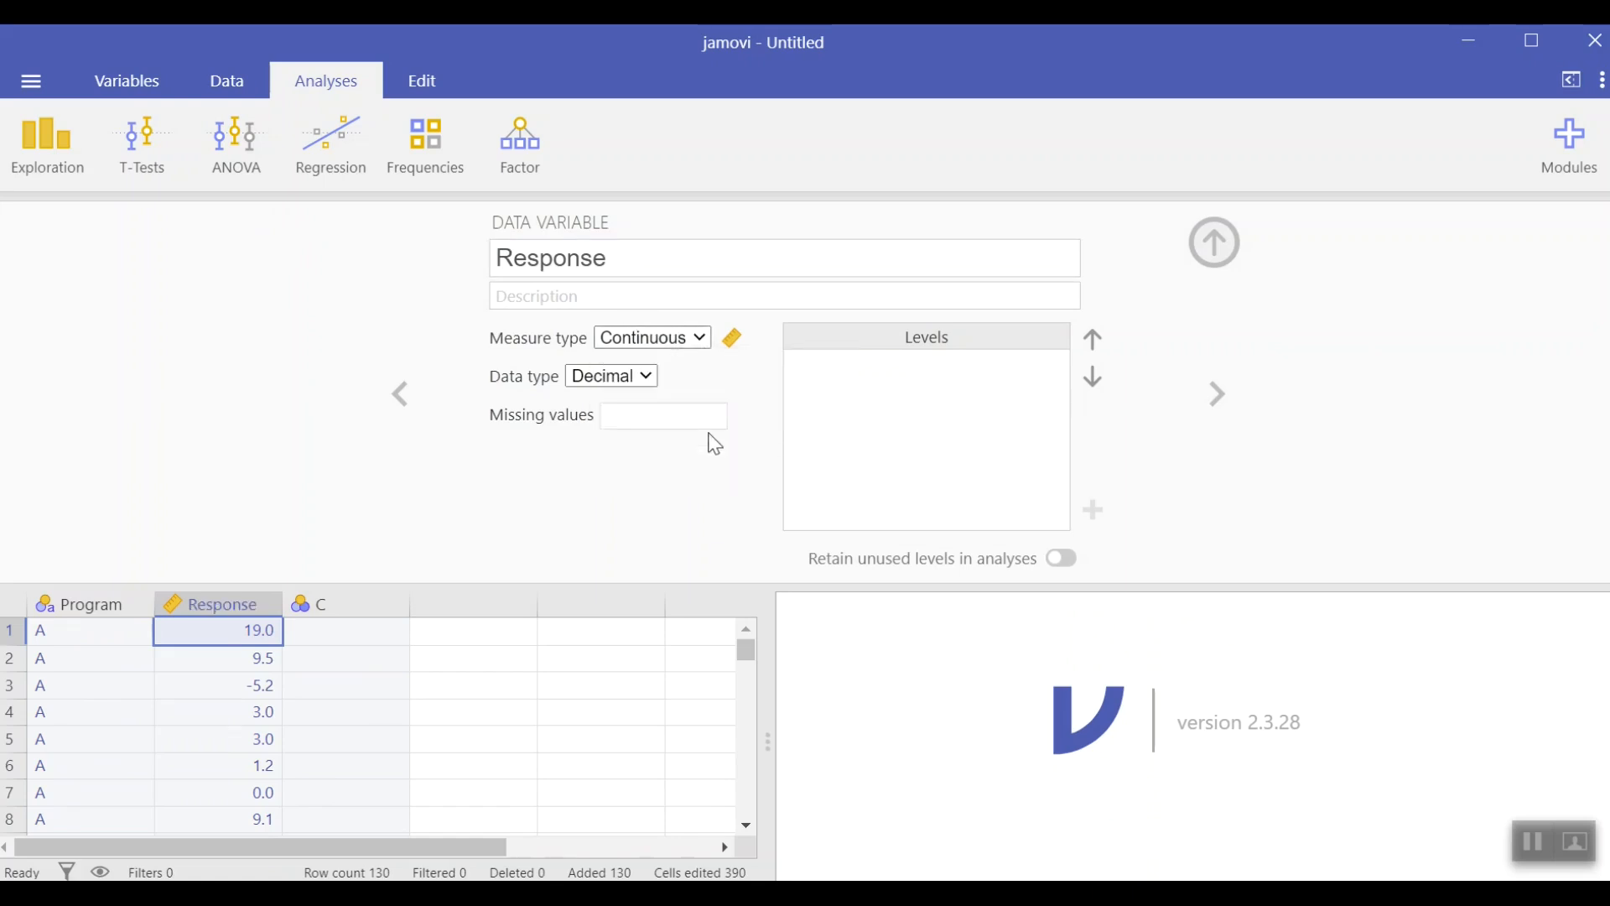
left_click(1214, 248)
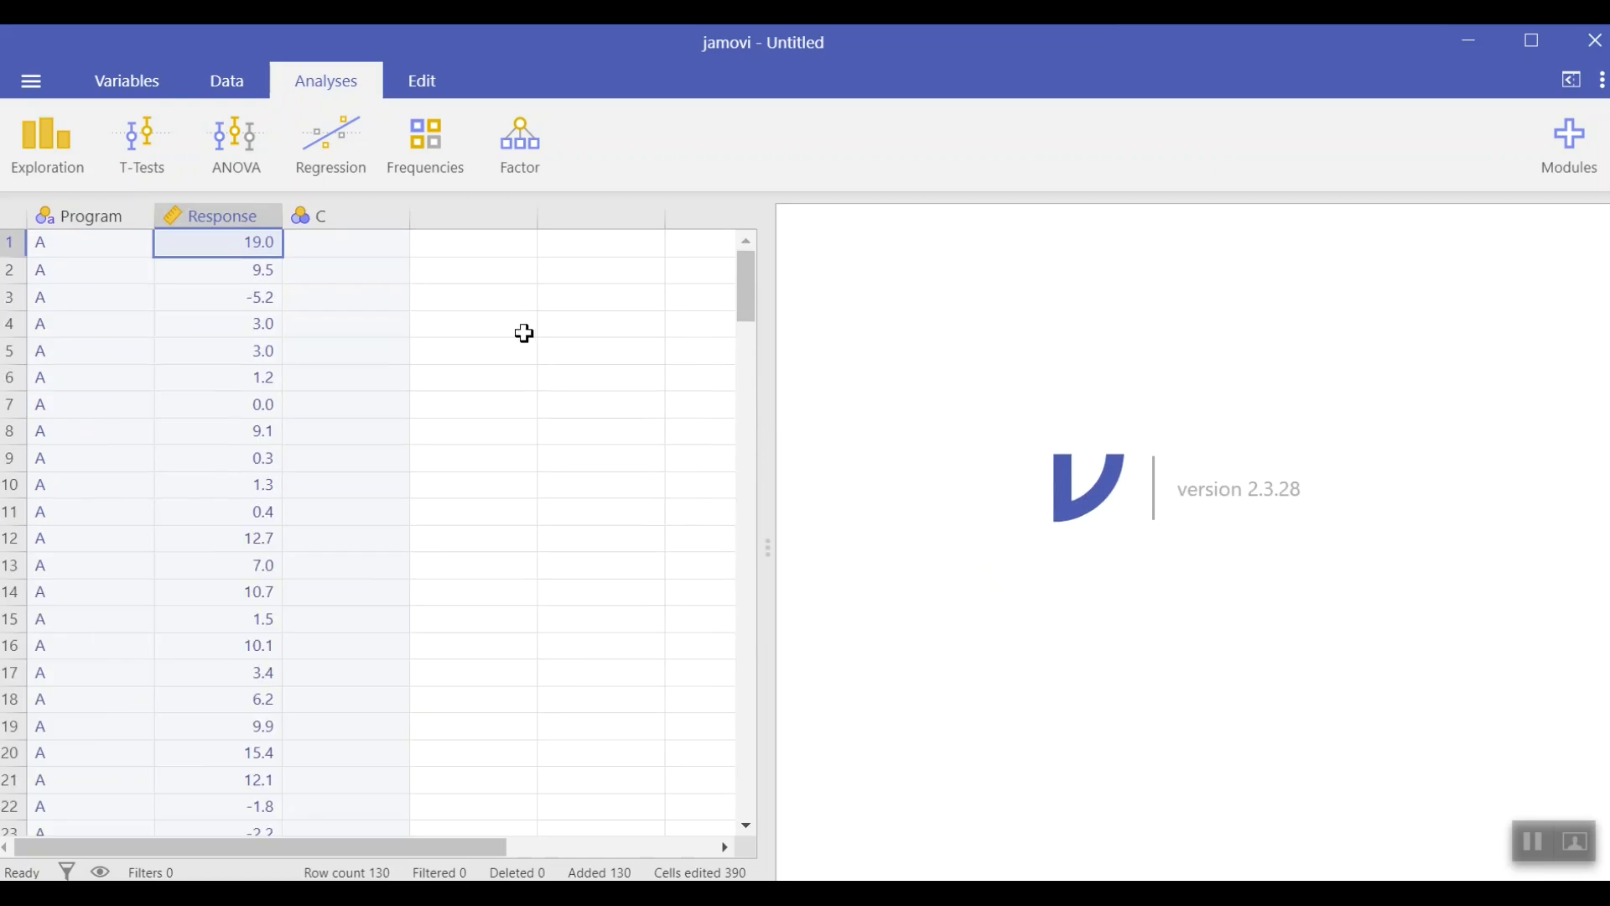
Step: Open a new ANOVA analysis
left_click(440, 352)
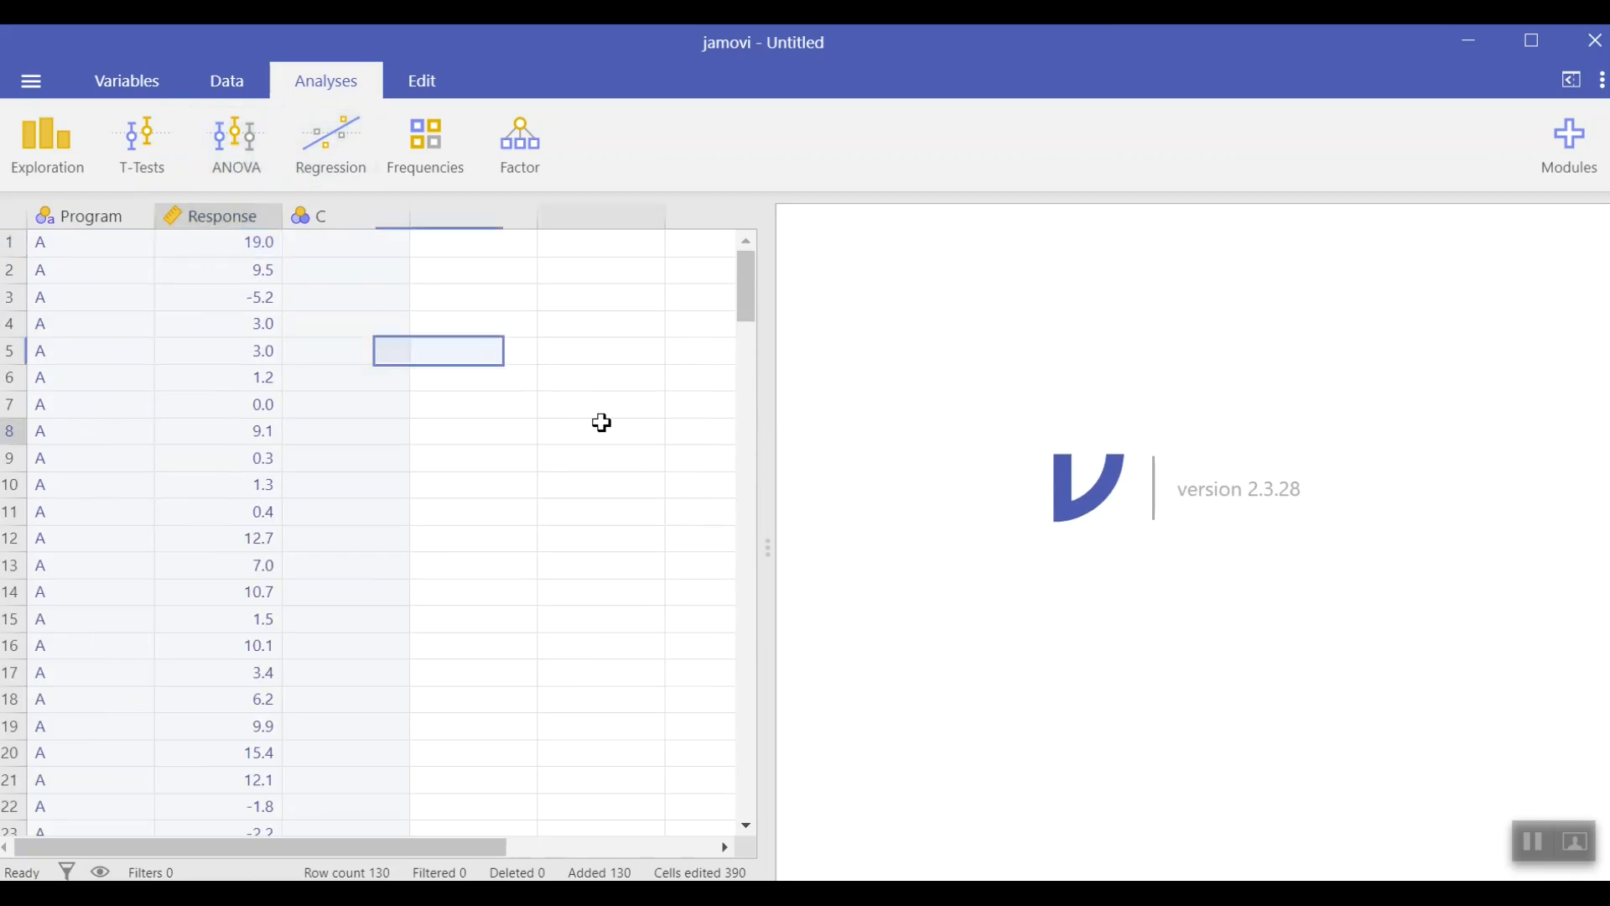
left_click(600, 429)
left_click(238, 158)
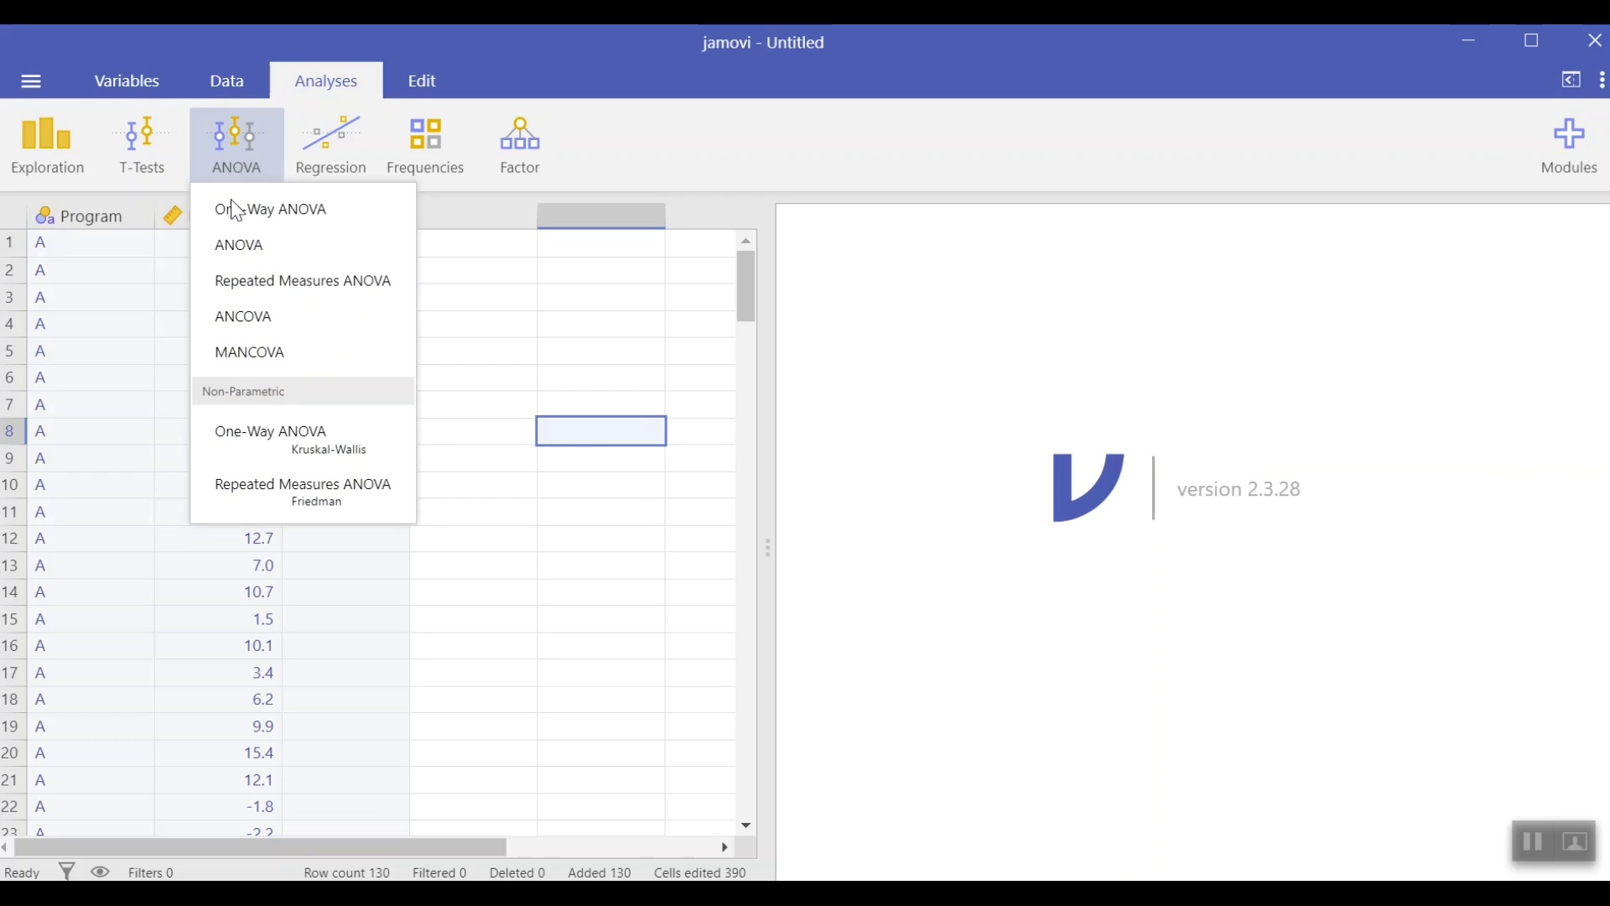
left_click(231, 245)
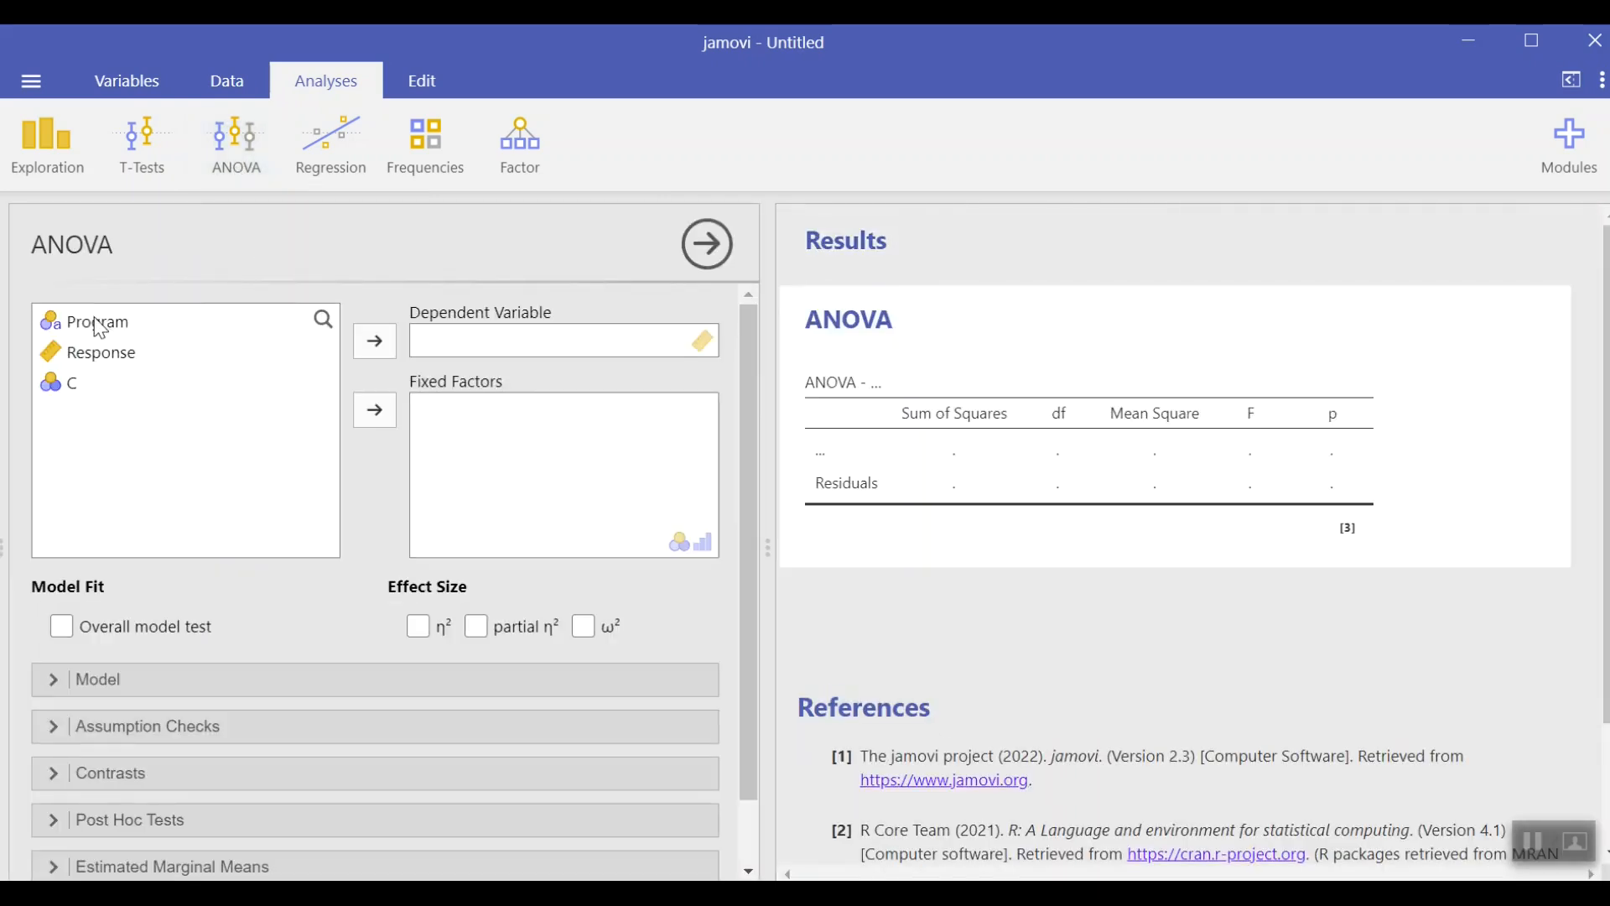
Step: Assign Response as the dependent variable and Program as the fixed factor of the ANOVA
left_click(101, 352)
left_click(374, 341)
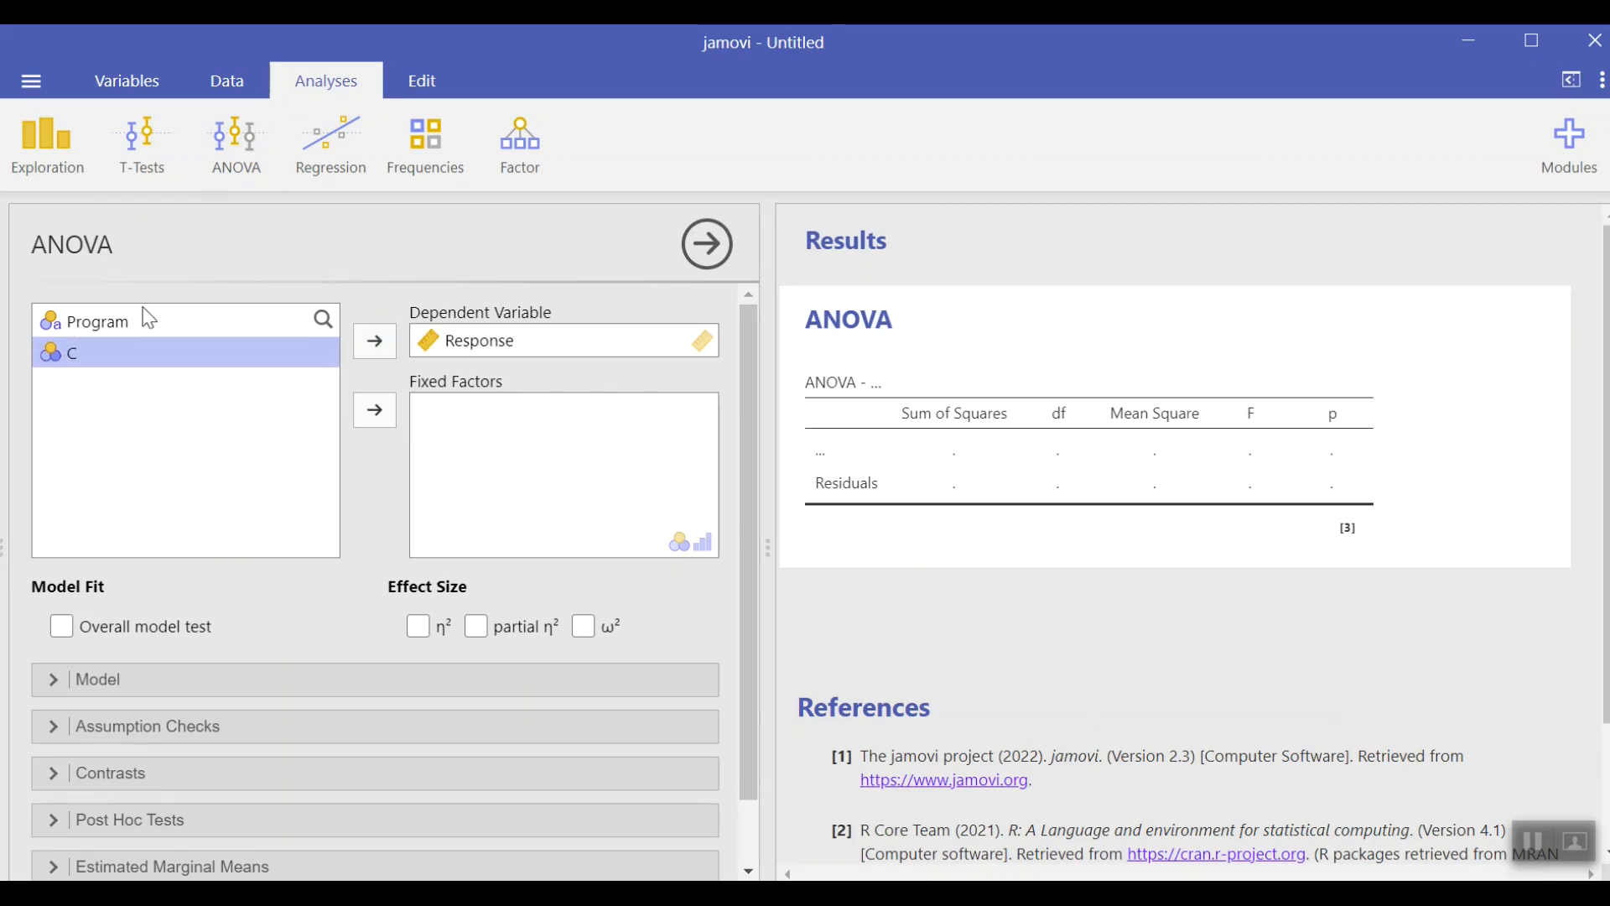
left_click(79, 327)
left_click(394, 404)
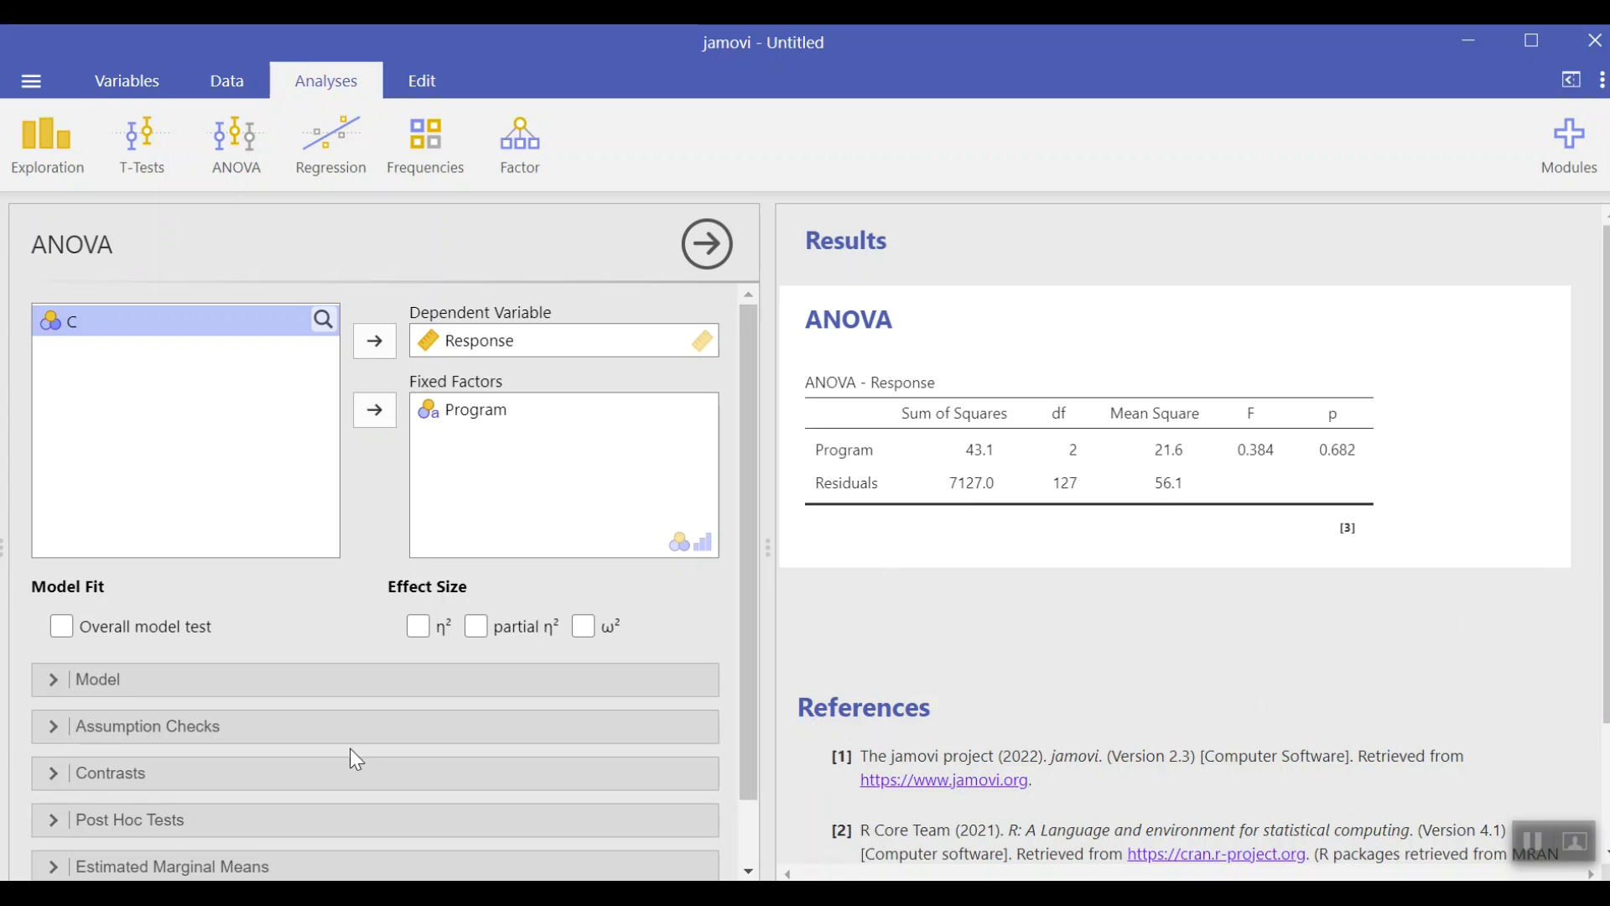
Step: Turn on the homogeneity test, normality test and Q-Q plot under the ANOVA assumption checks
left_click(115, 724)
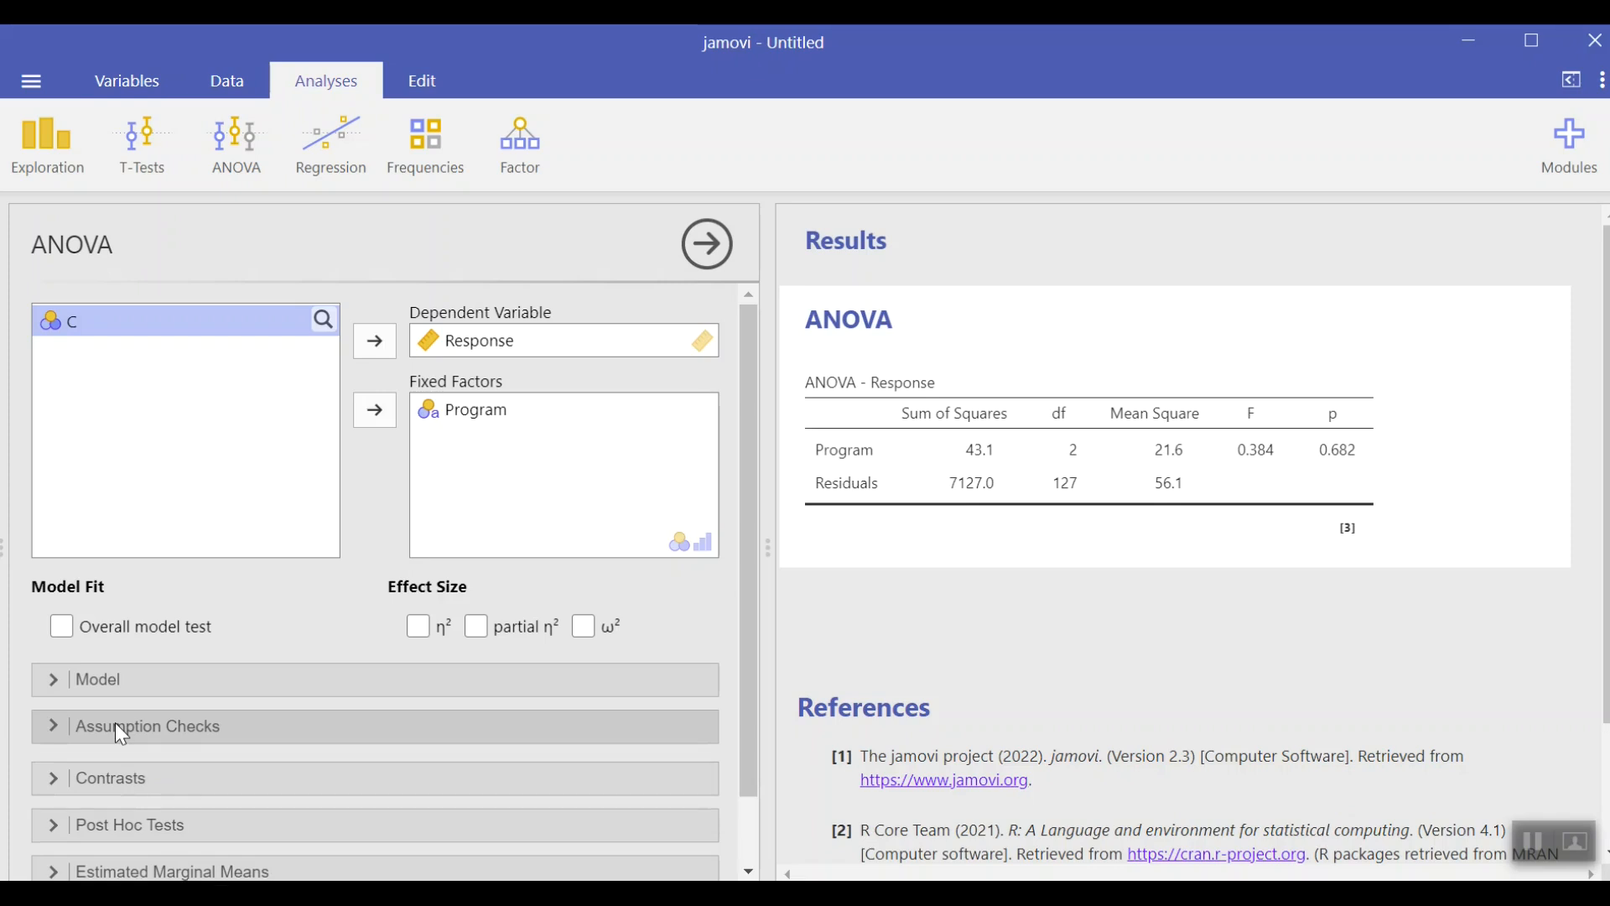
left_click(42, 770)
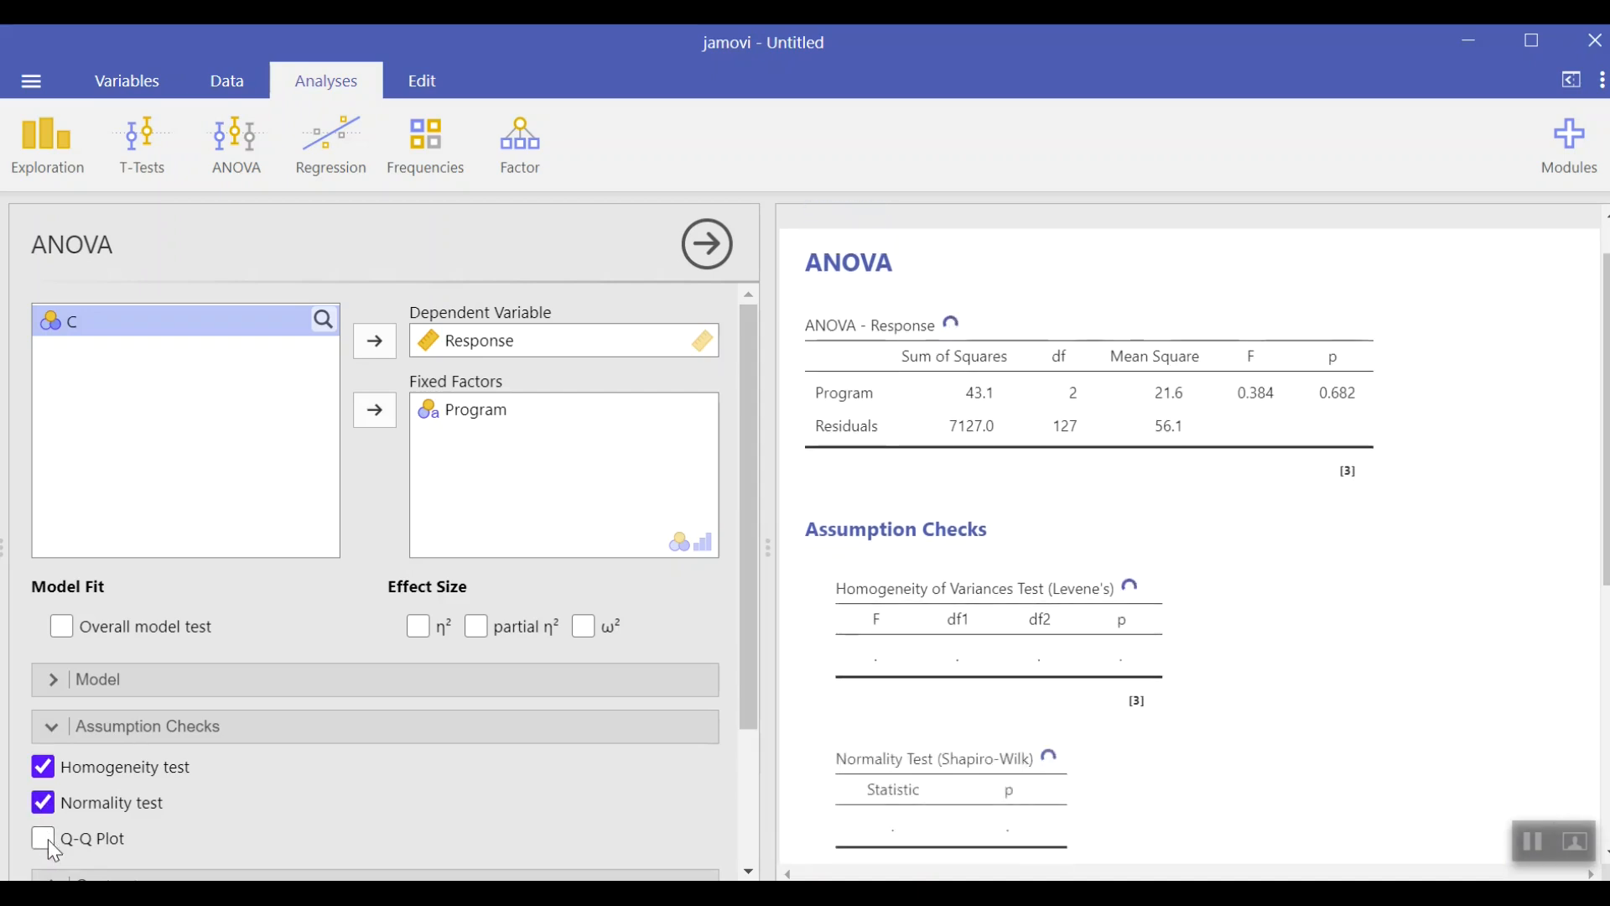
left_click(48, 840)
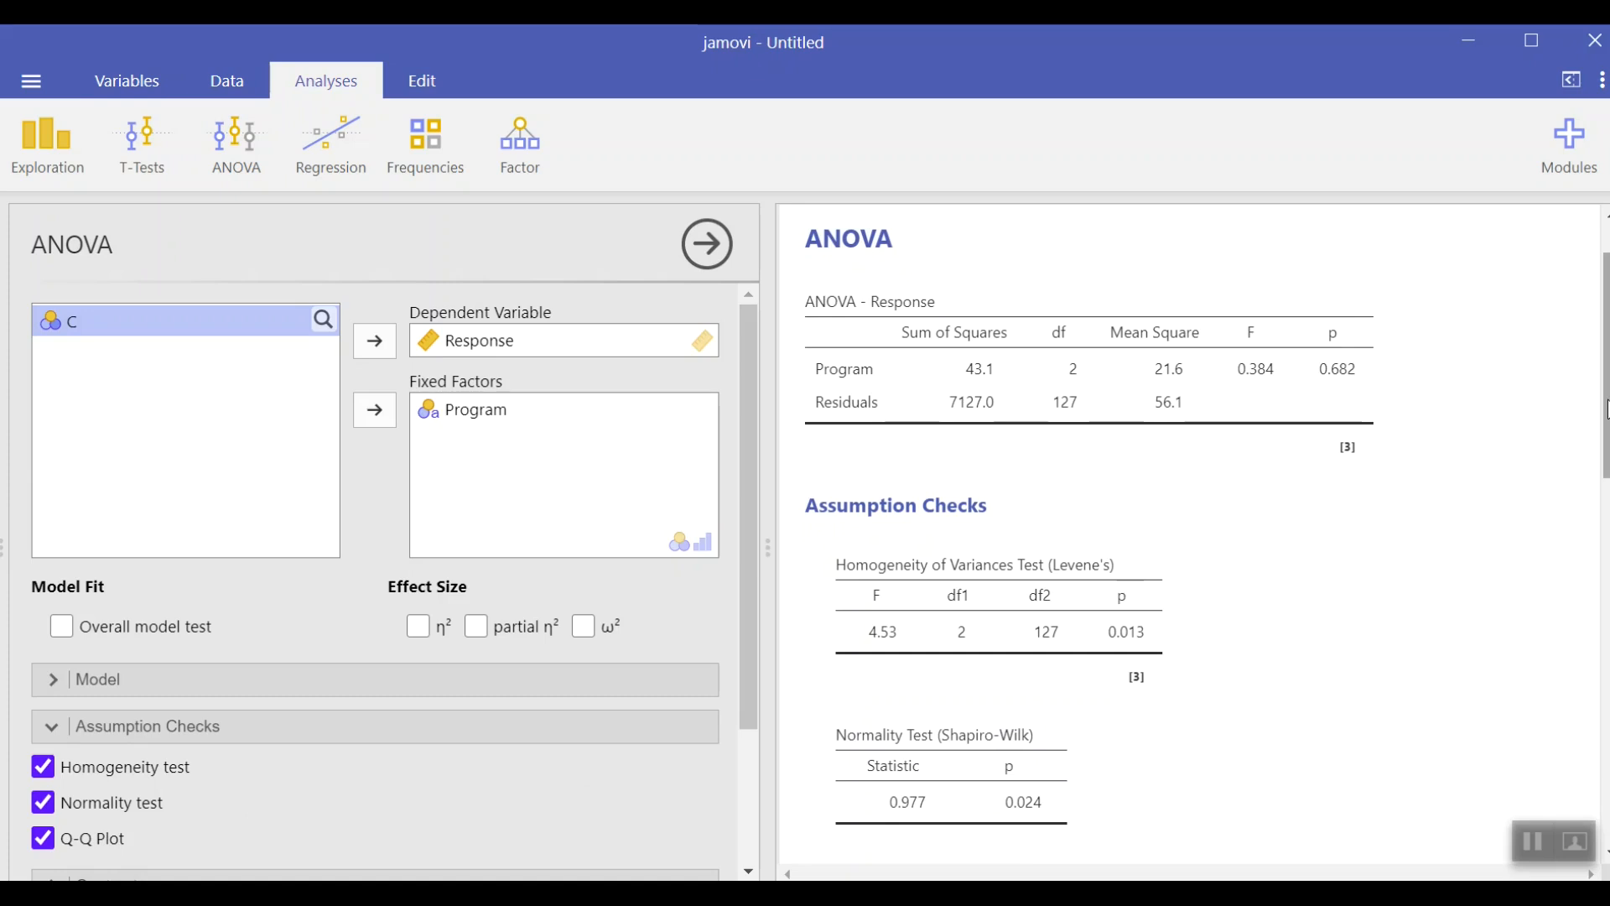
left_click_drag(1602, 419, 1602, 633)
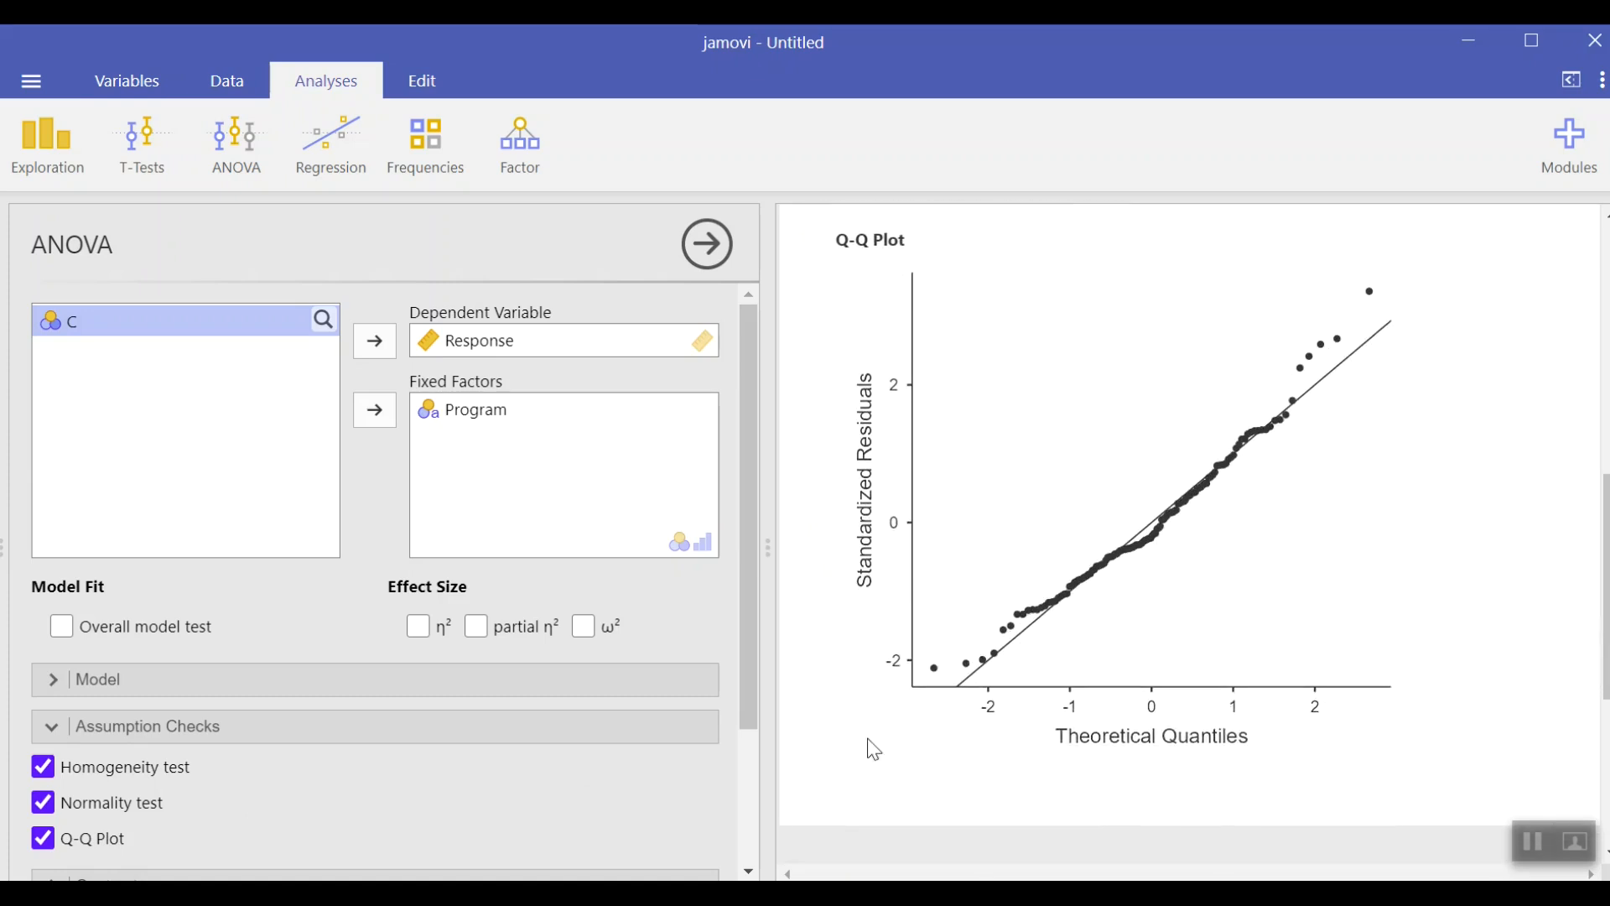
Step: Add Program as the first term of the estimated marginal means
left_click_drag(756, 728, 767, 849)
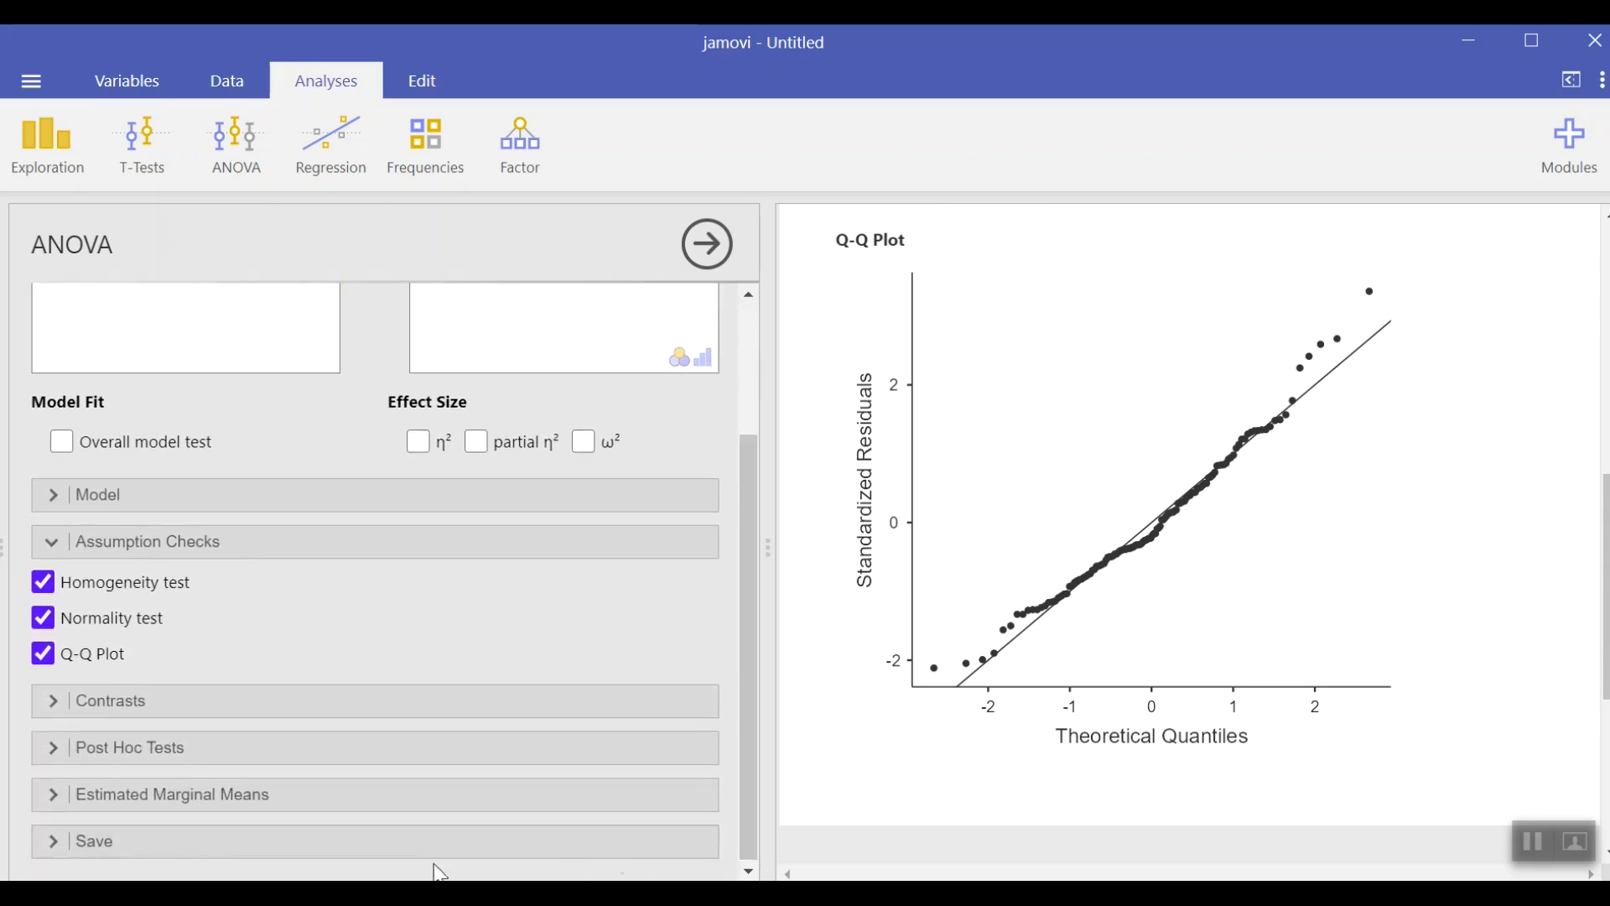
left_click(65, 801)
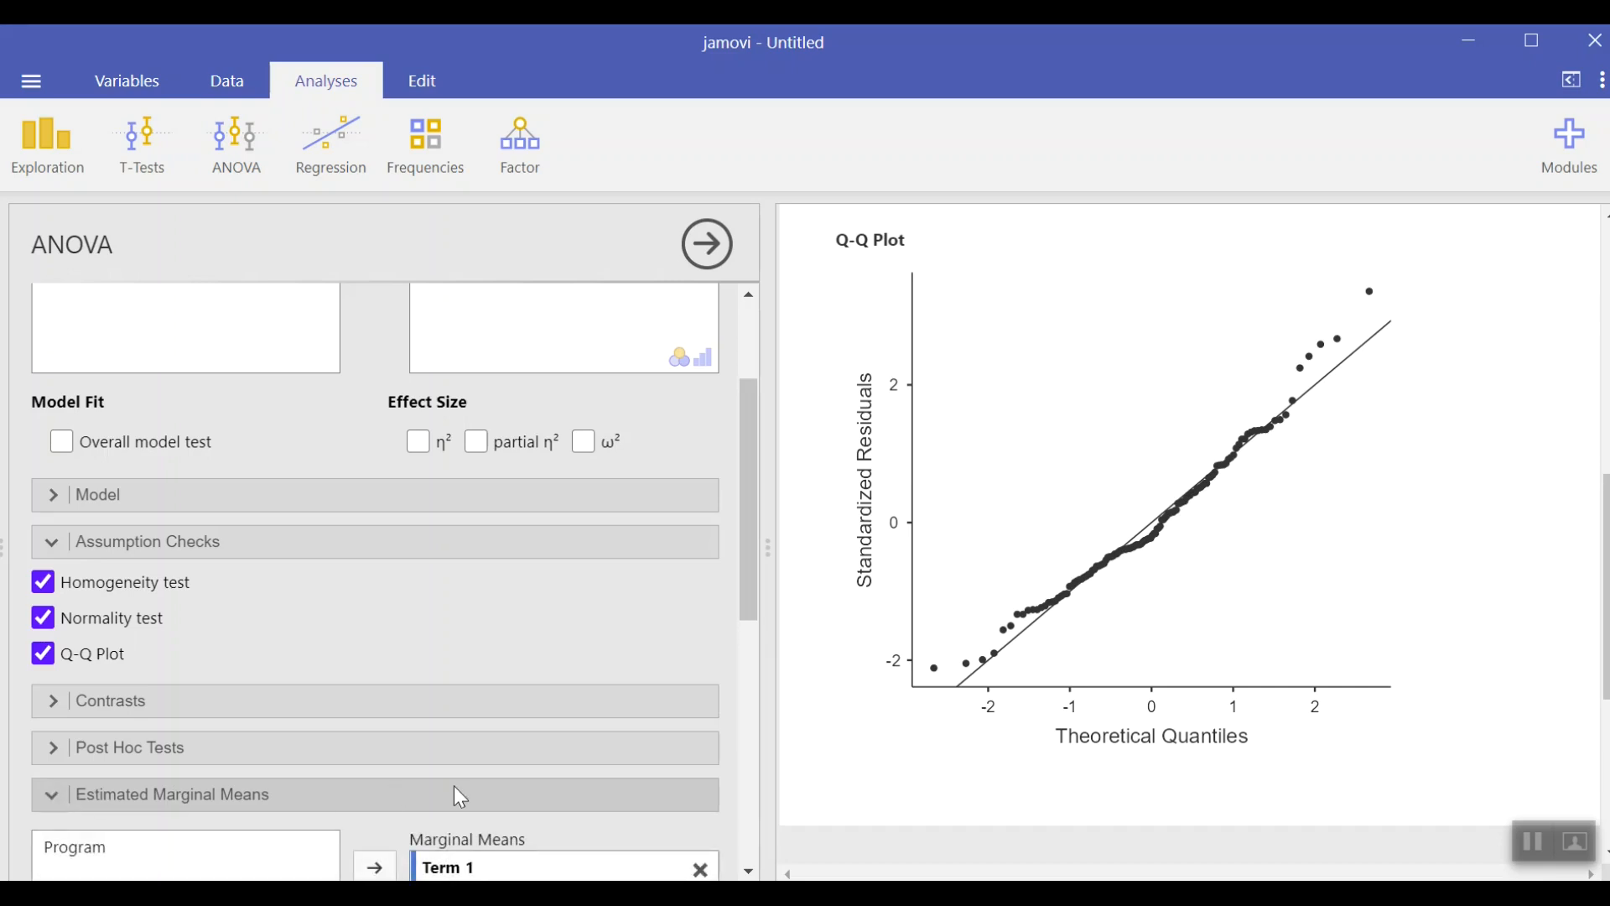
left_click_drag(749, 574, 741, 707)
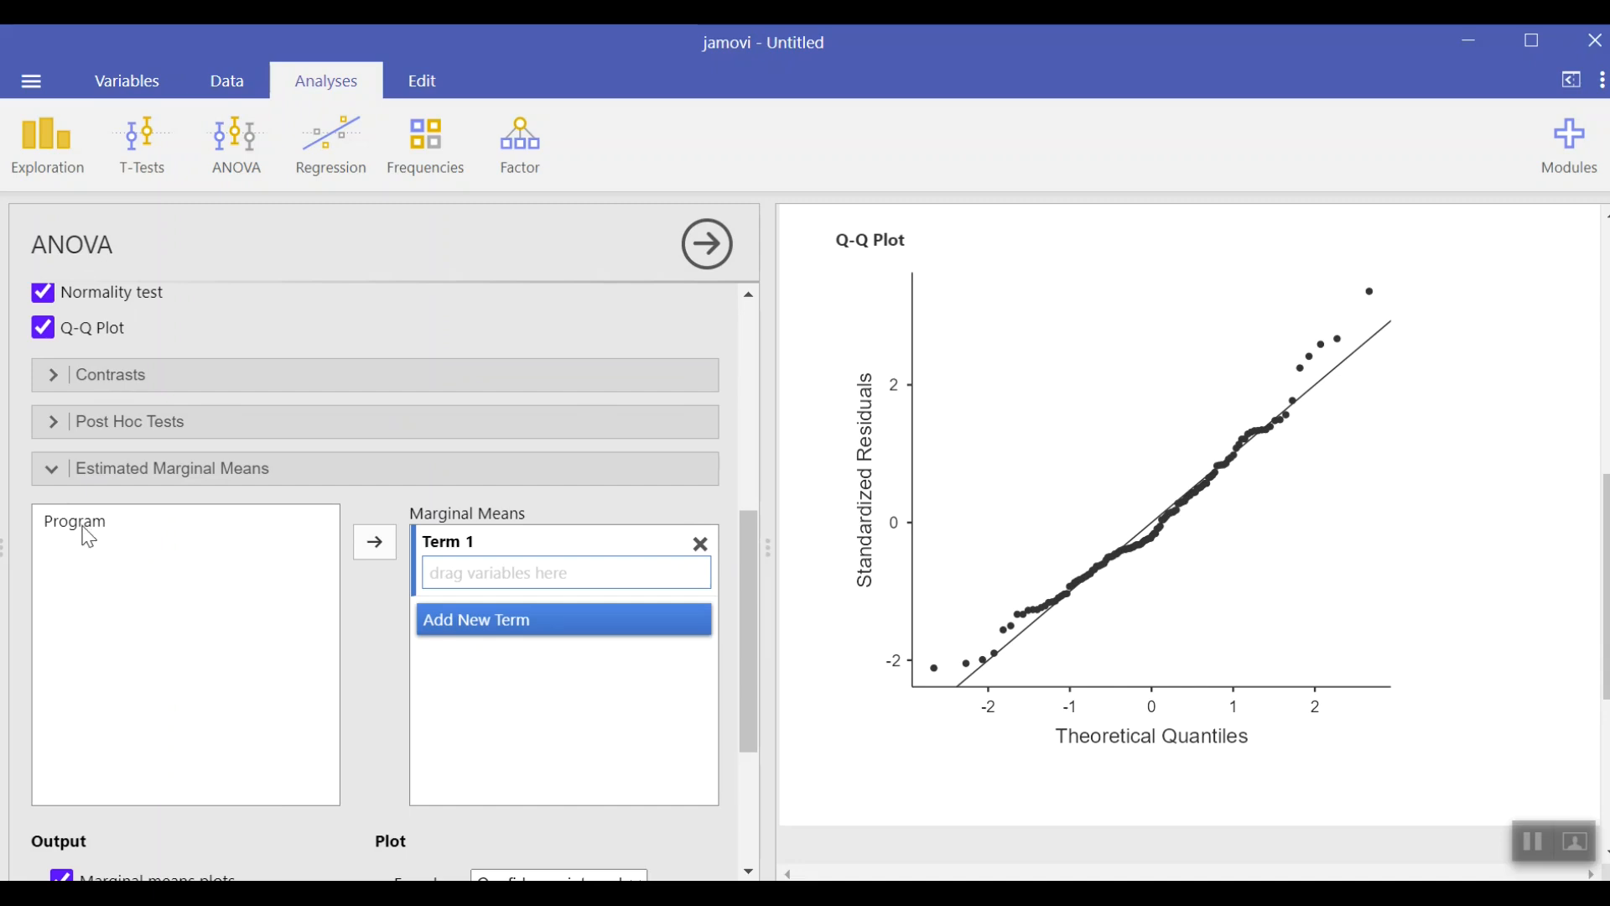
left_click_drag(84, 531, 491, 580)
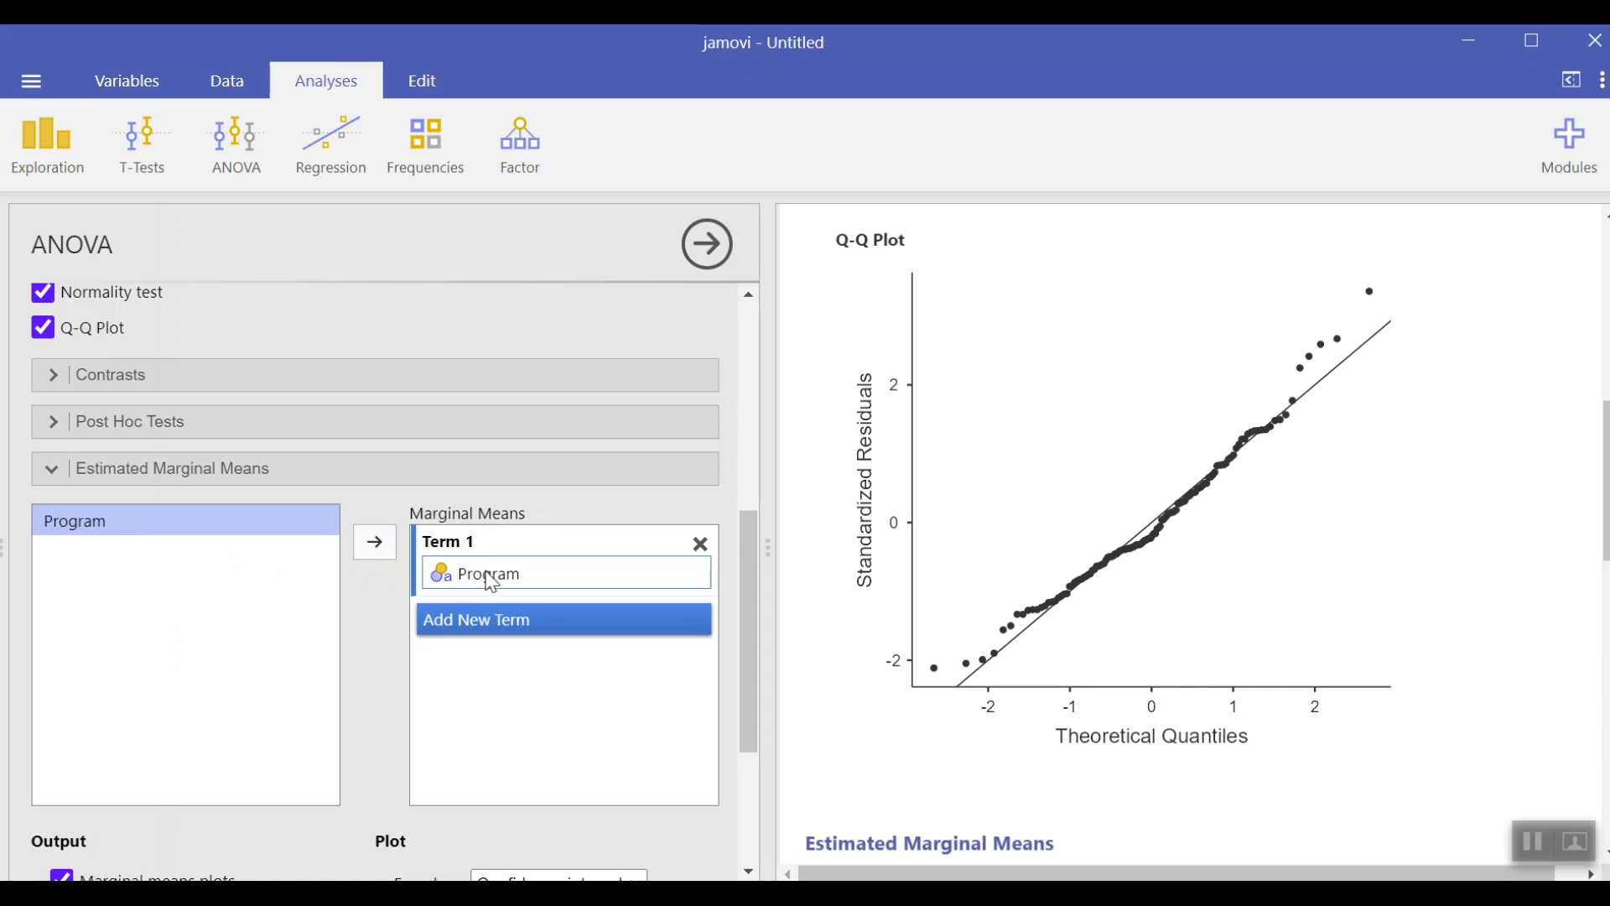
Step: Turn on marginal means tables for the Program estimated marginal means
left_click_drag(1604, 449, 1599, 593)
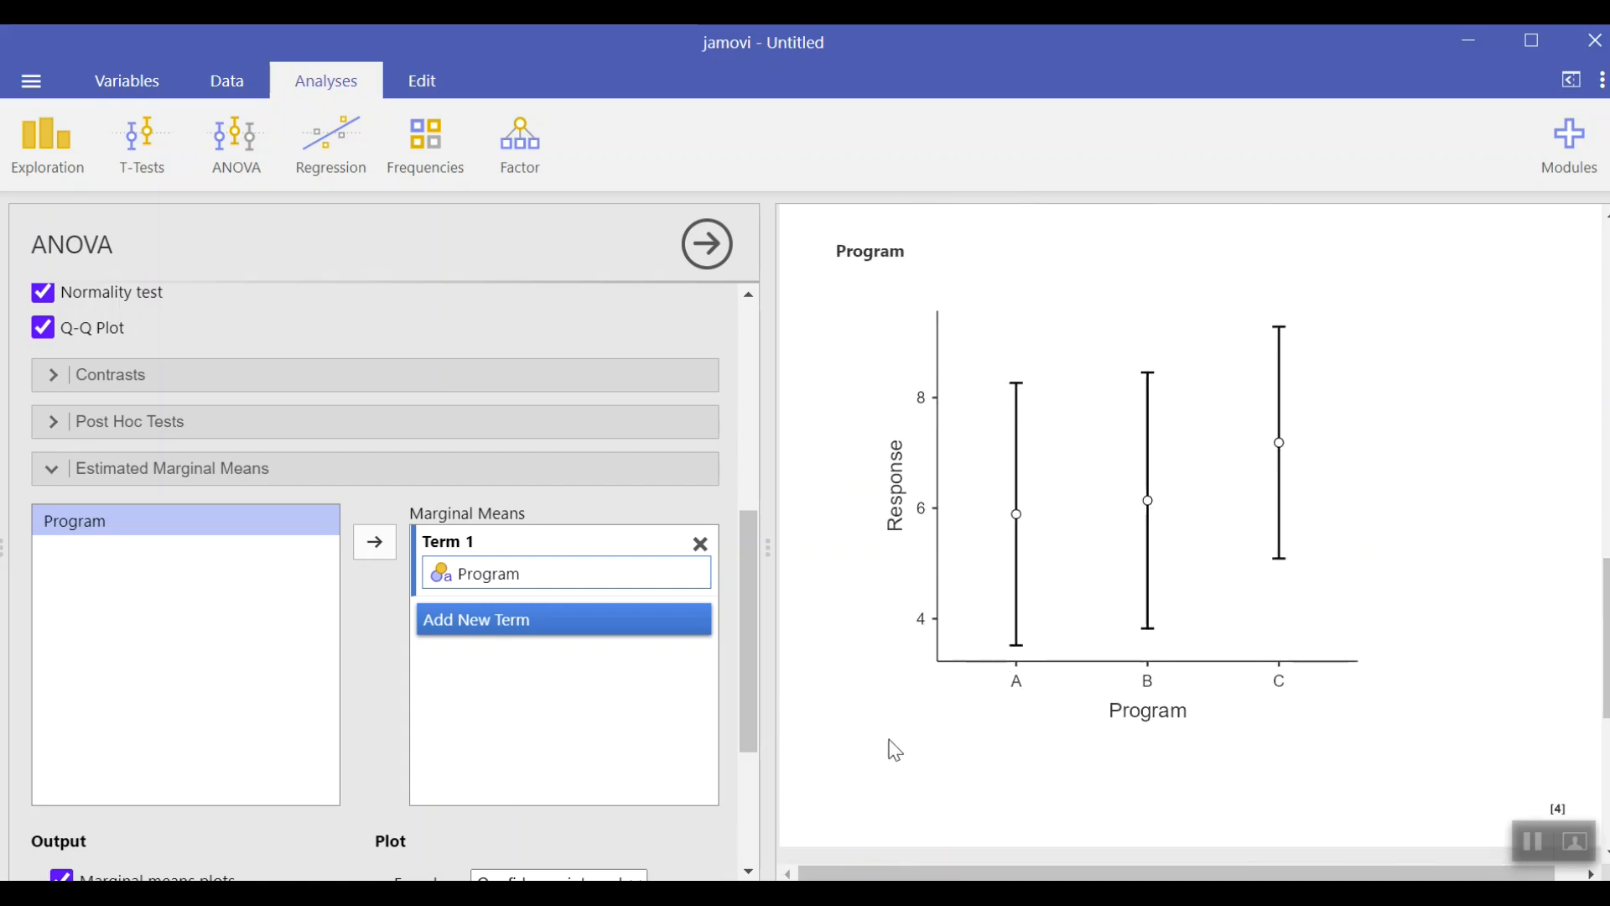
left_click_drag(748, 707, 766, 809)
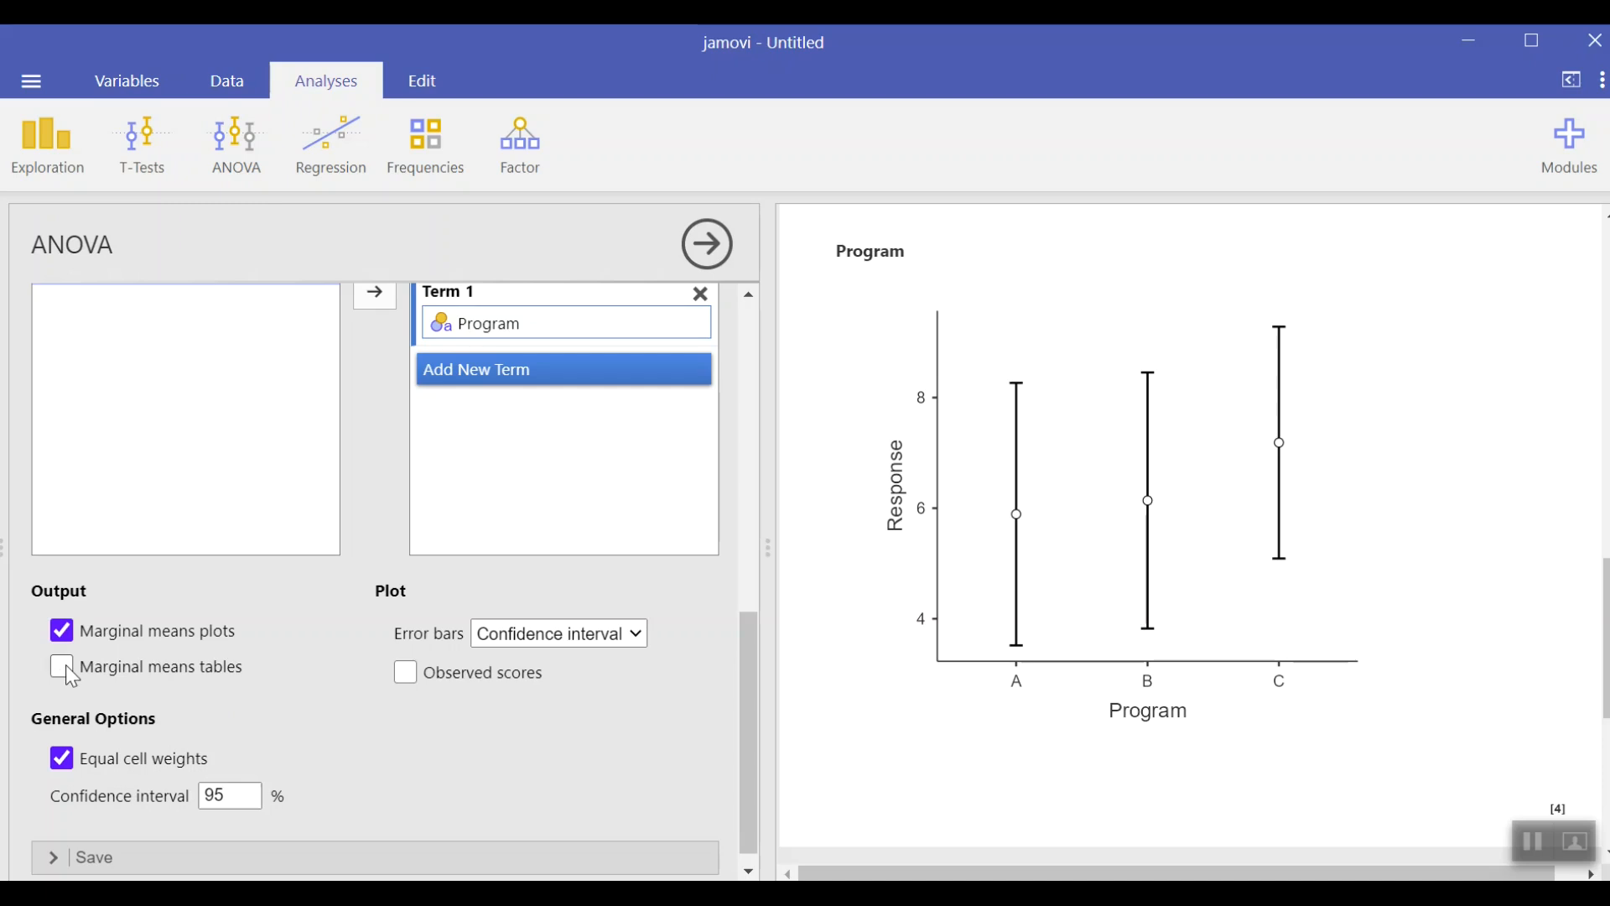
left_click(71, 675)
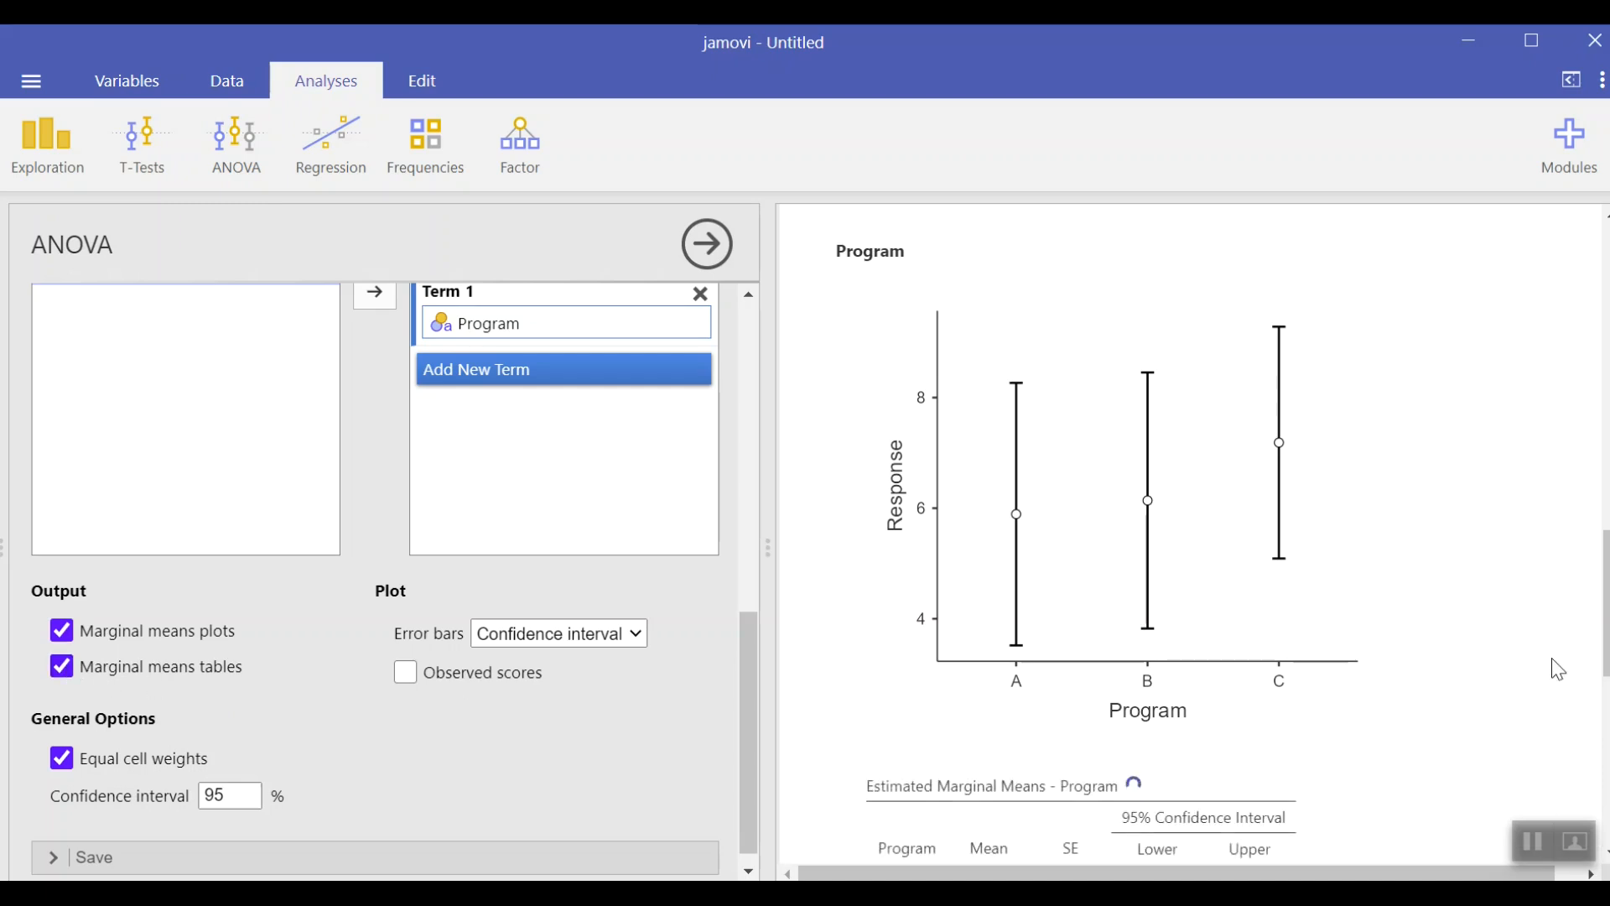
left_click_drag(1606, 616, 1608, 669)
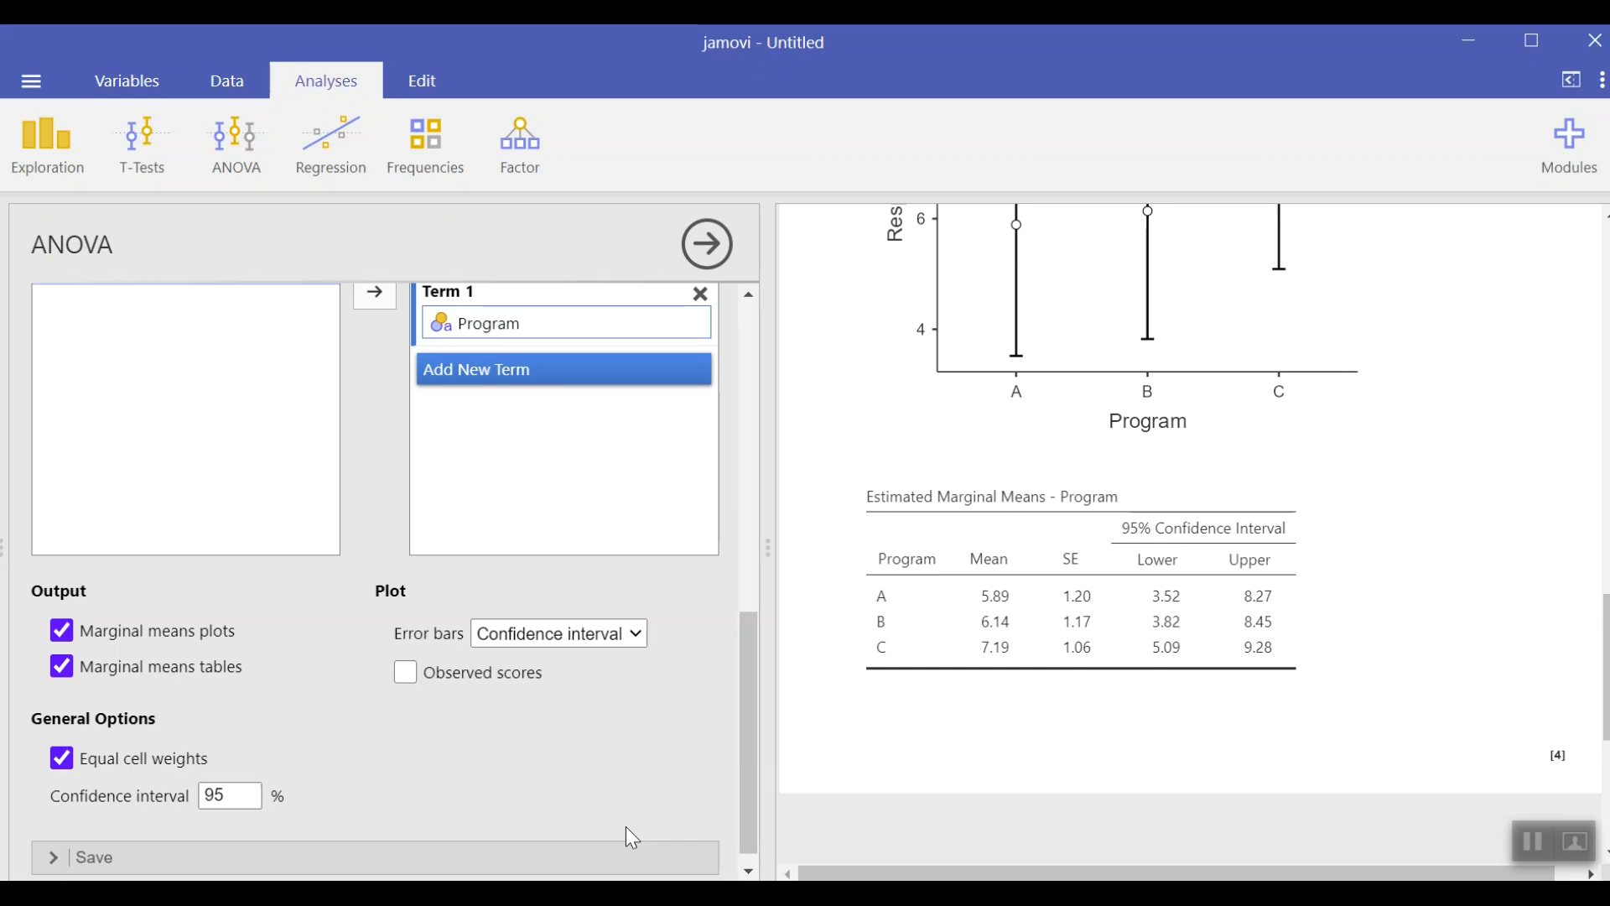
scroll(1250, 805, "up", 8)
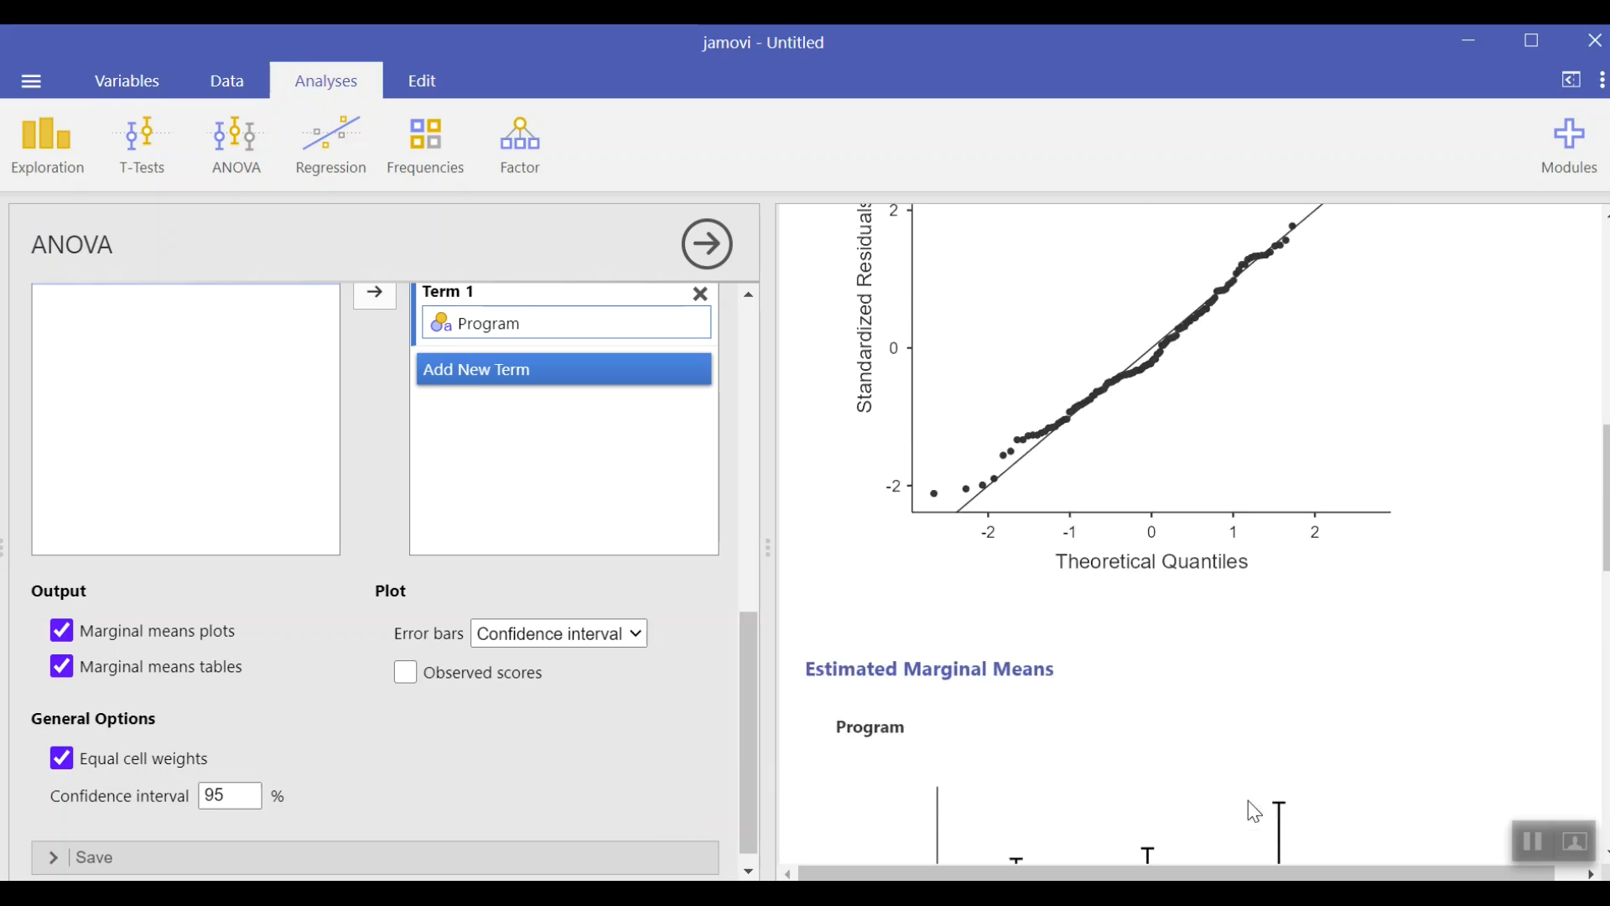
scroll(1247, 800, "up", 8)
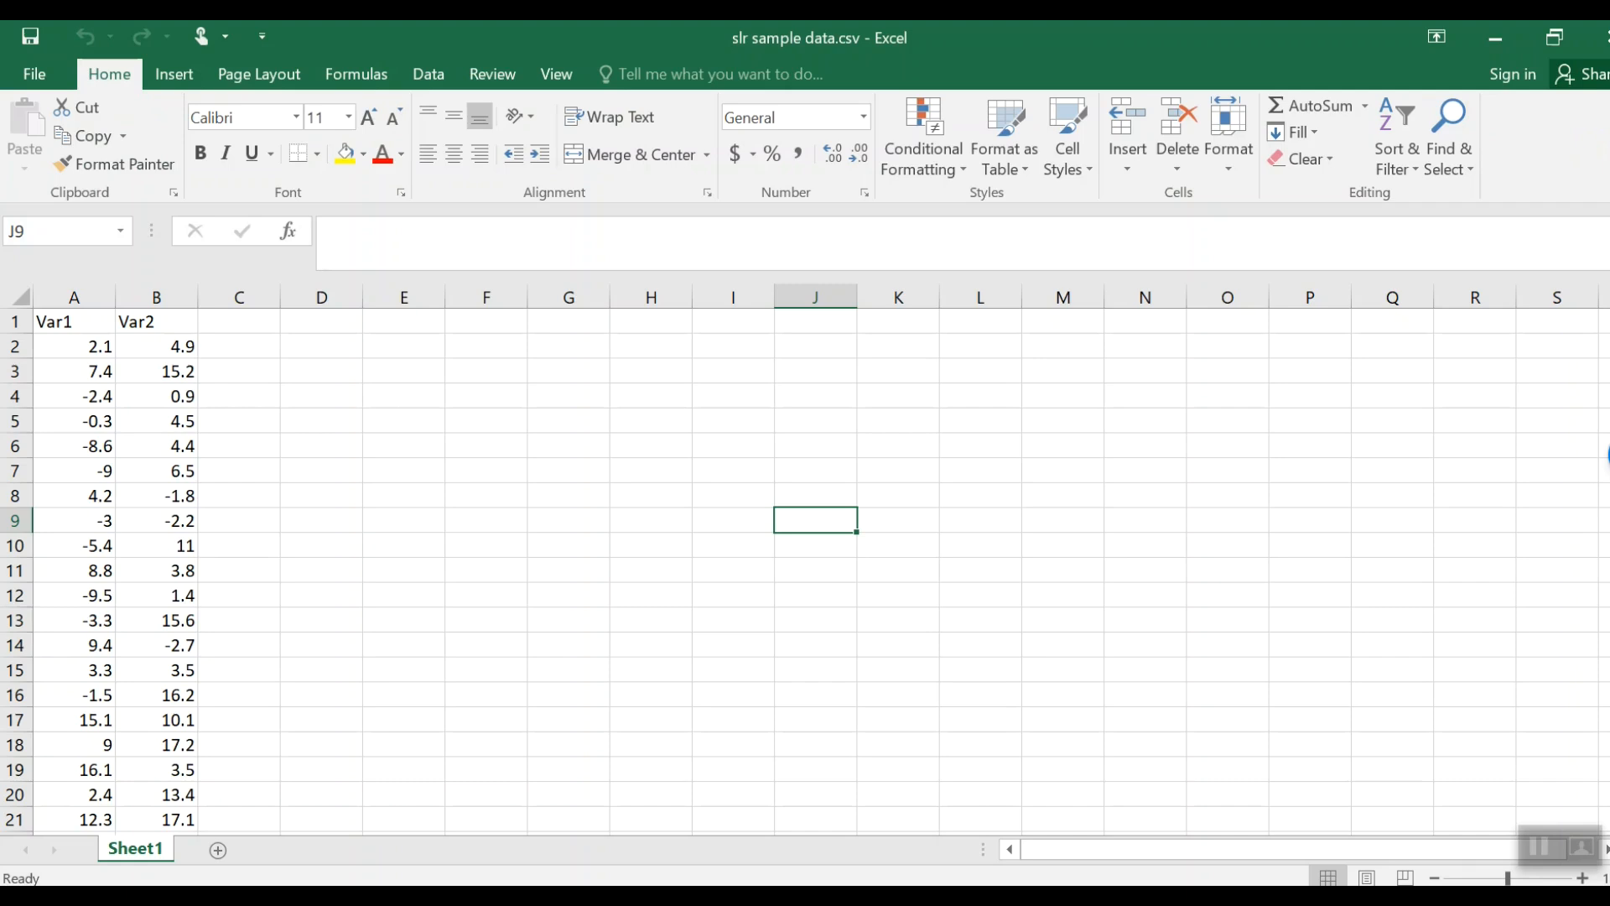
Step: Copy the Var1 and Var2 values from the Excel sheet and paste them into a jamovi dataset
left_click(76, 350)
left_click_drag(76, 350, 131, 796)
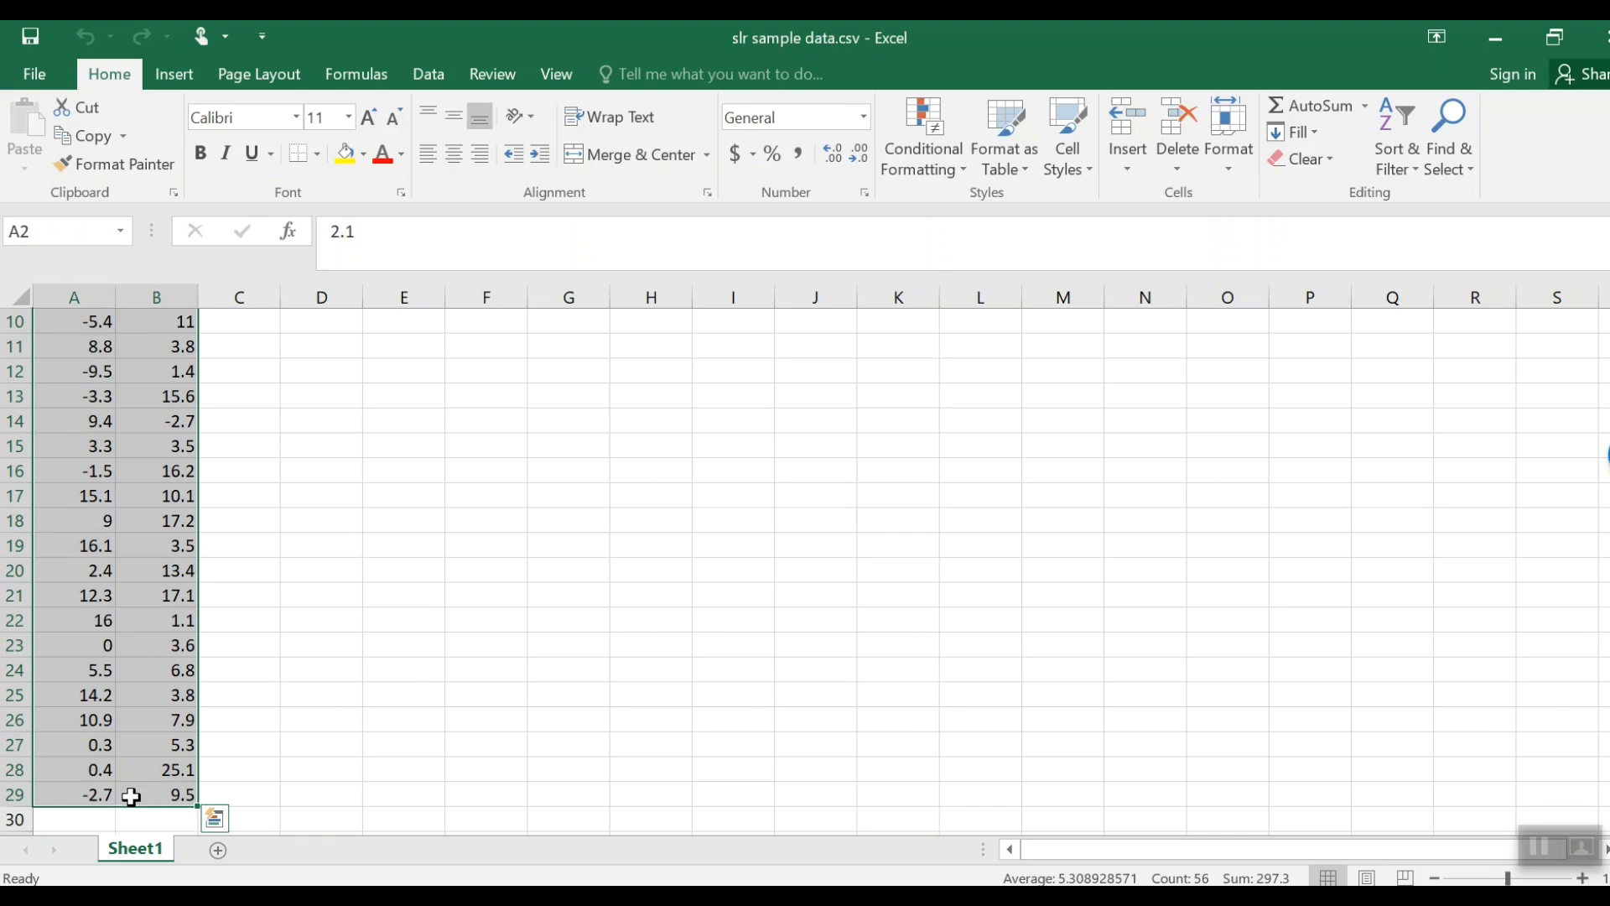
key("ctrl+c")
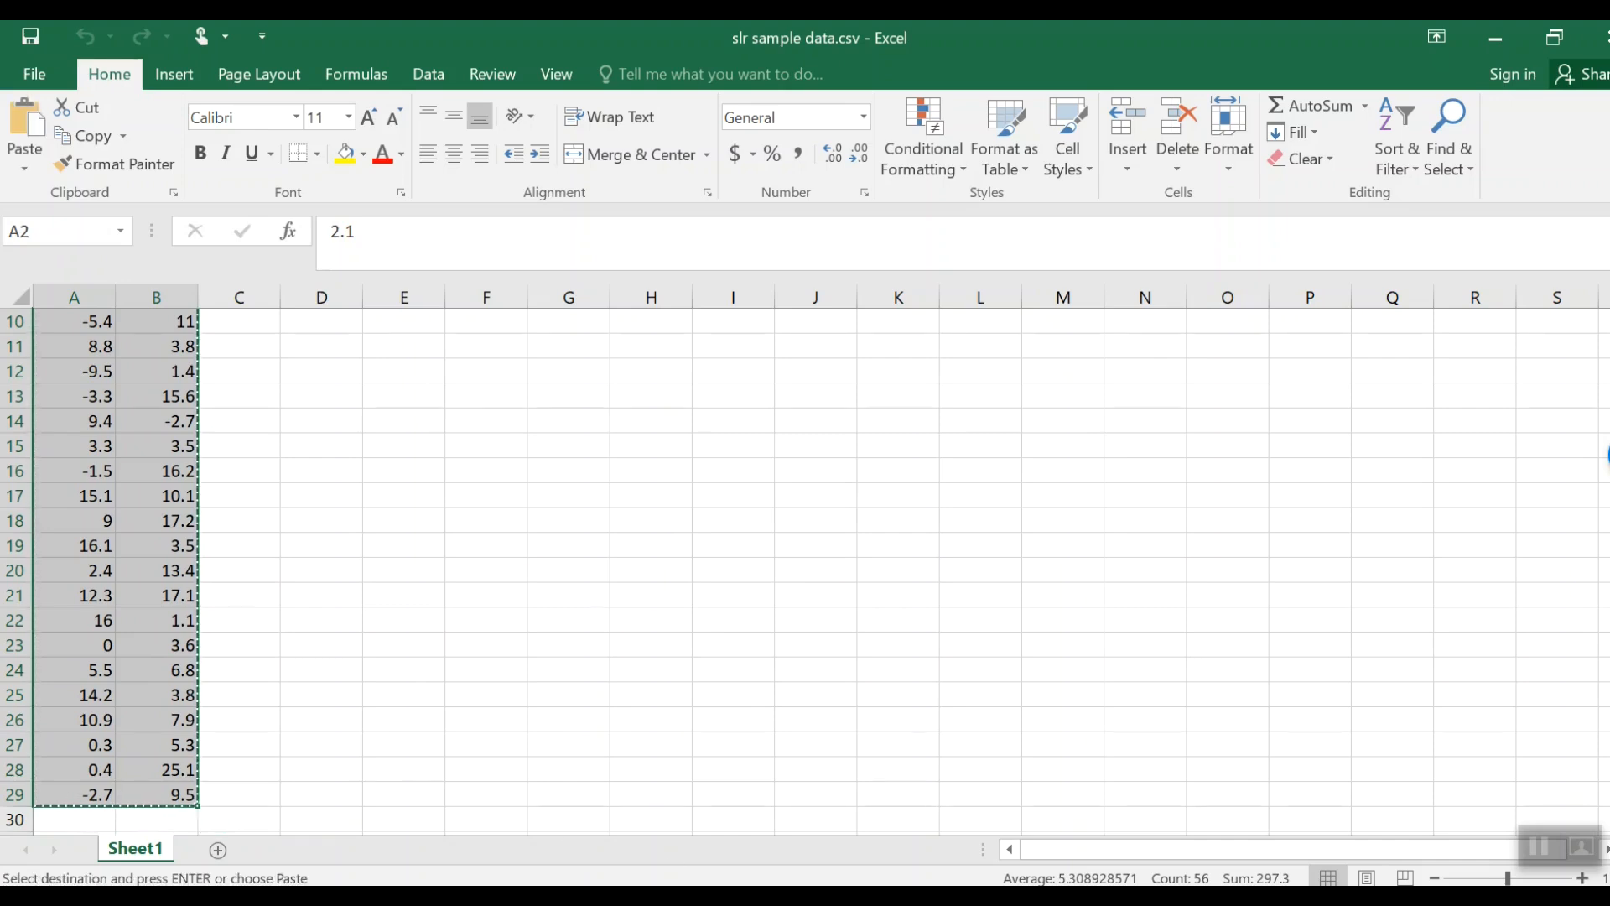
key("alt+Tab")
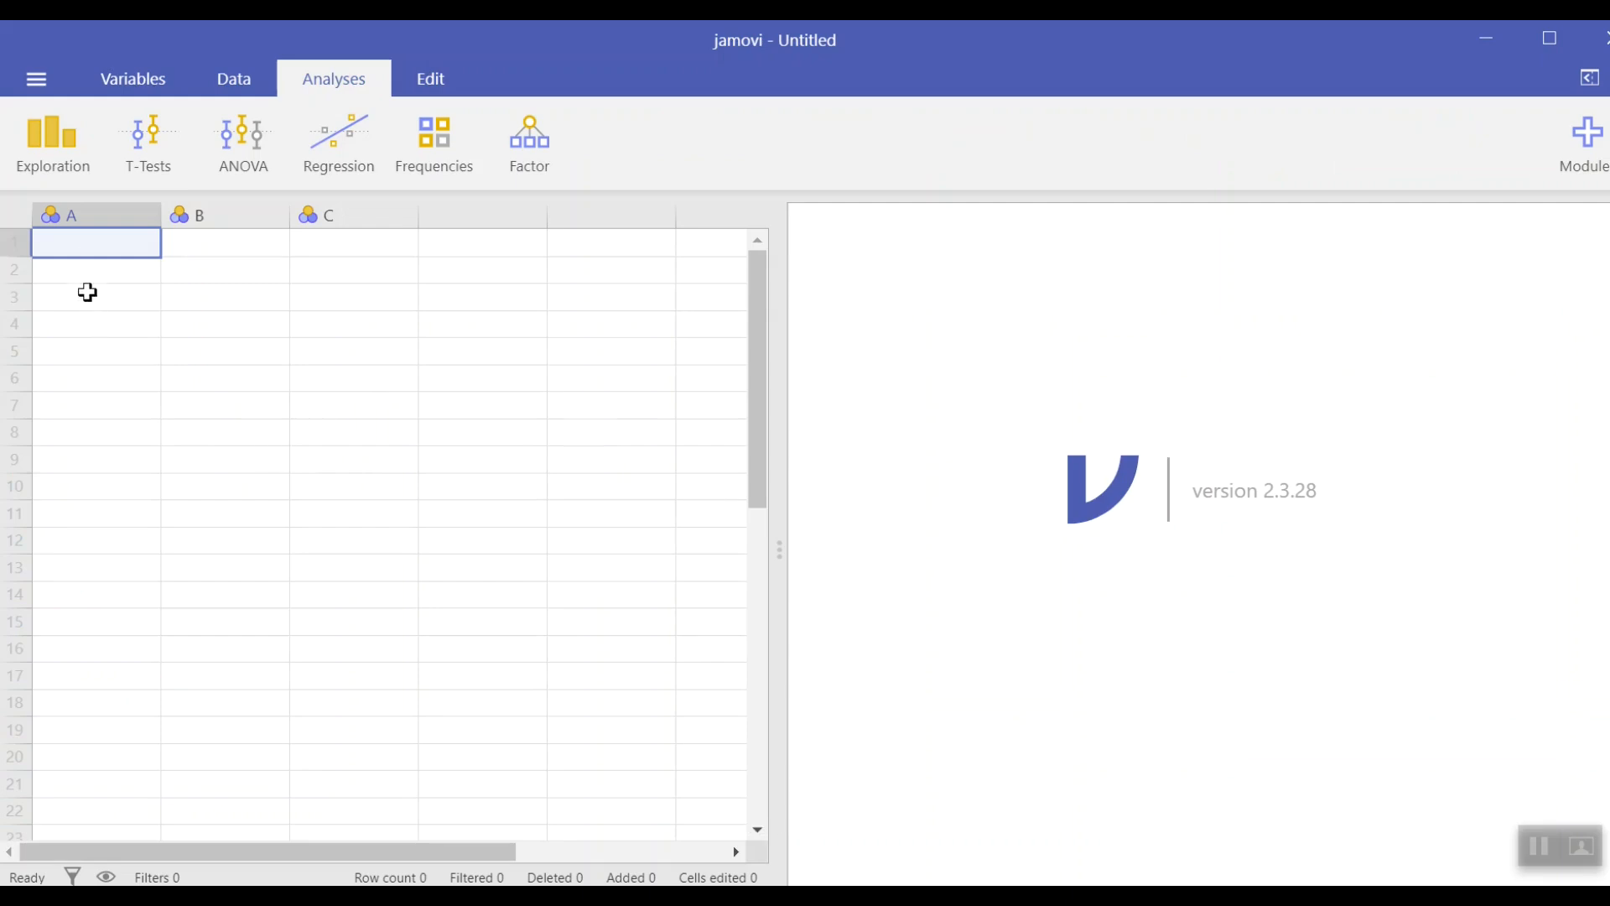
key("ctrl+v")
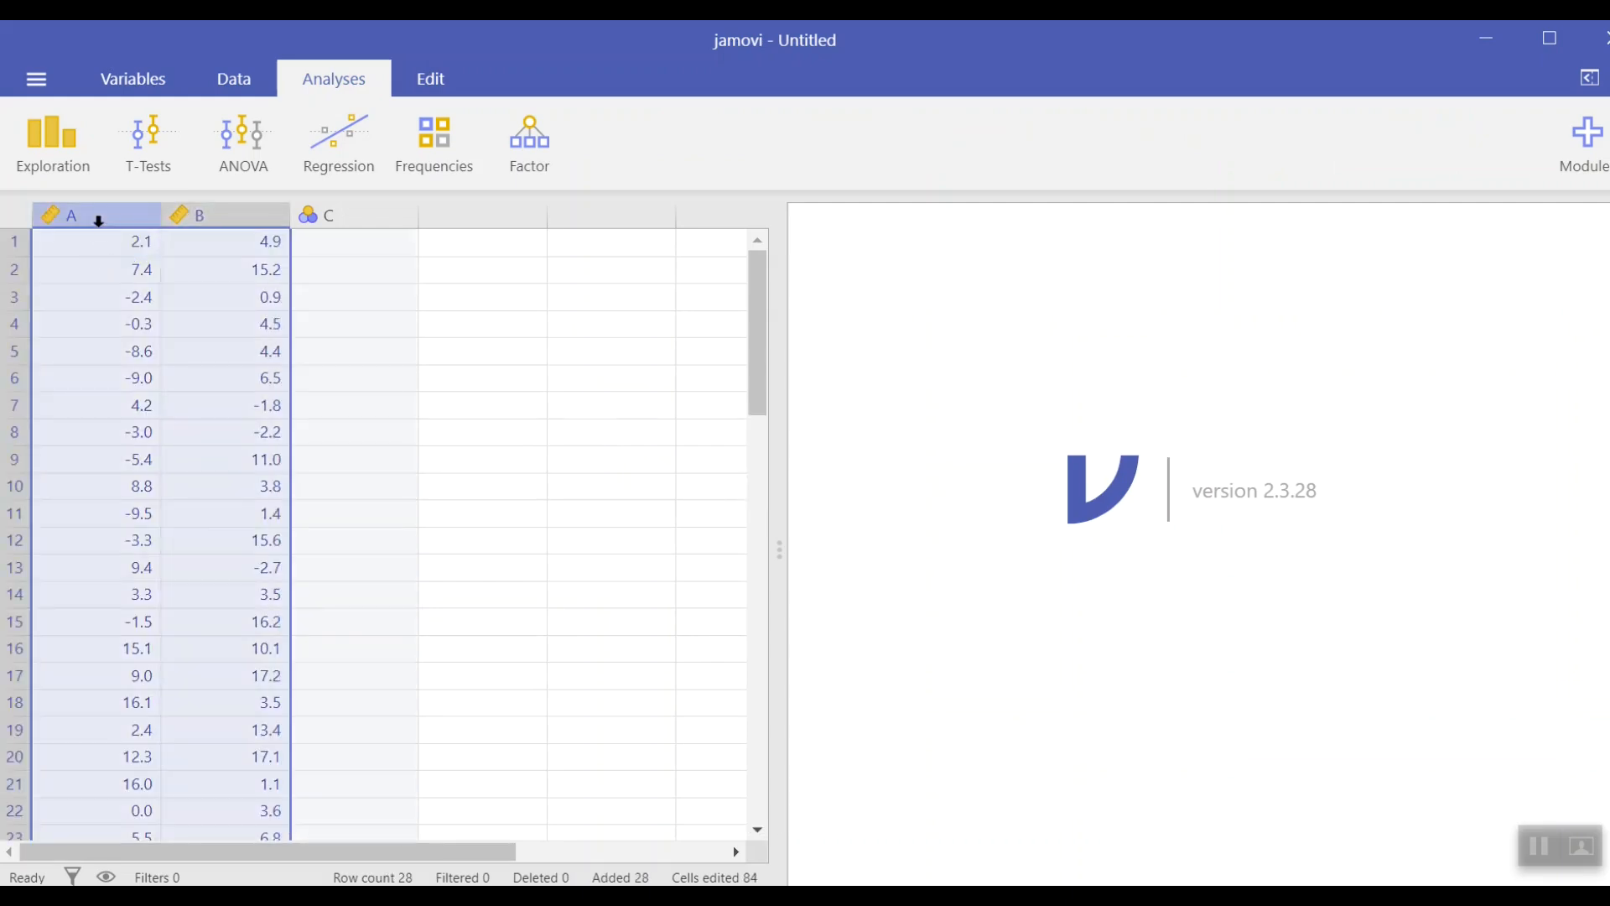
Step: Rename the first column's variable to Var1, keep it Continuous, and close the variable editor
double_click(96, 216)
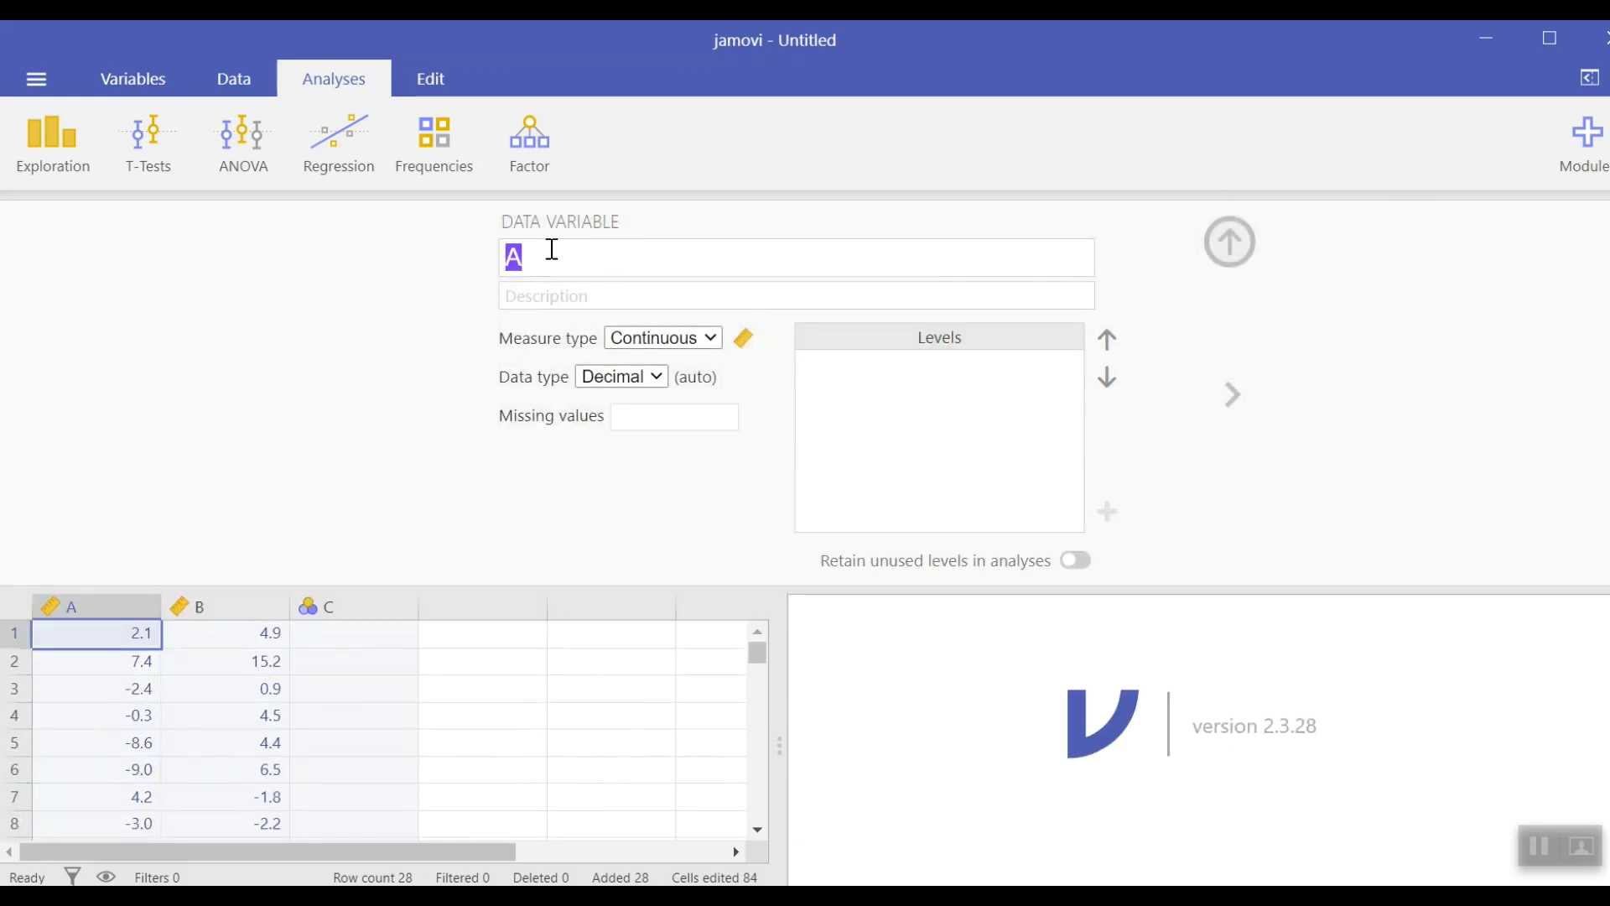
type("Var1")
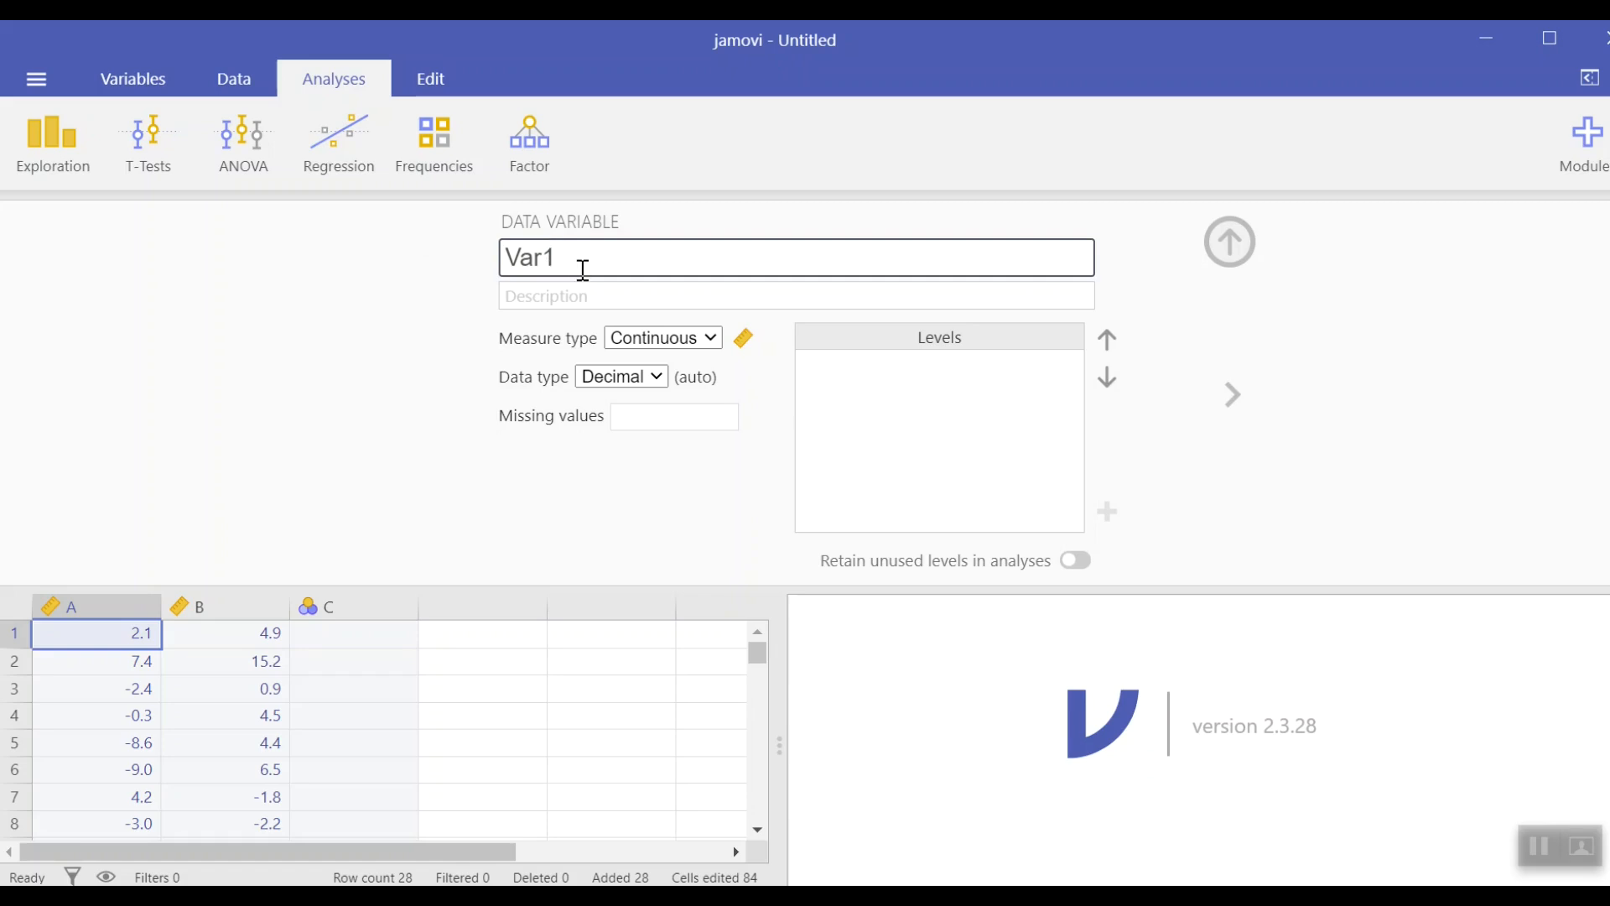
left_click(704, 342)
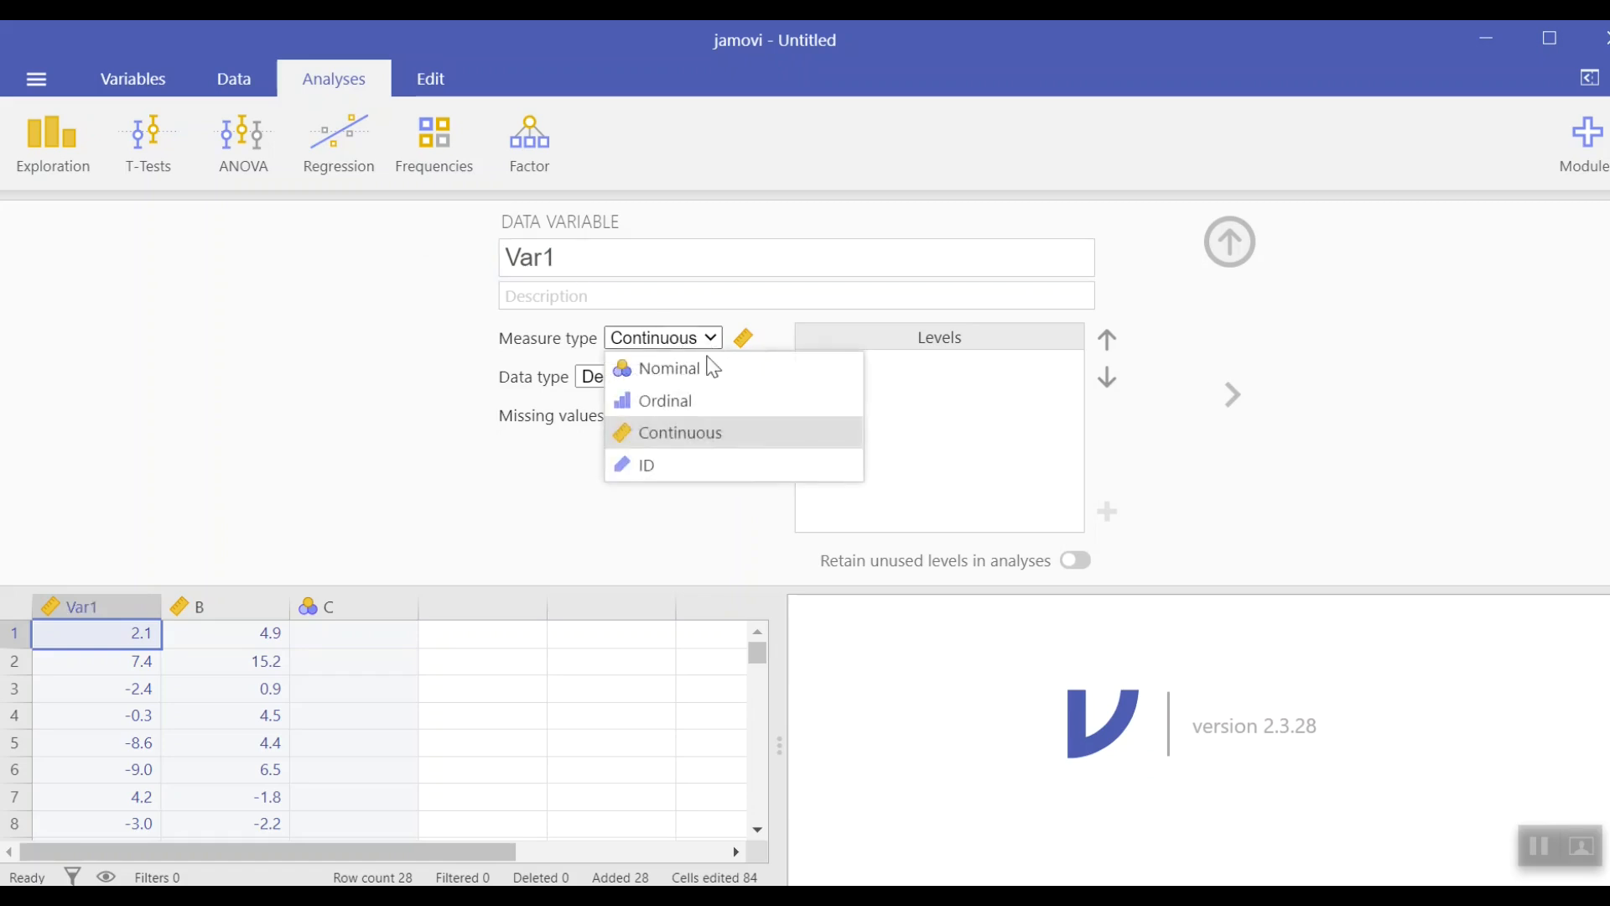
left_click(704, 433)
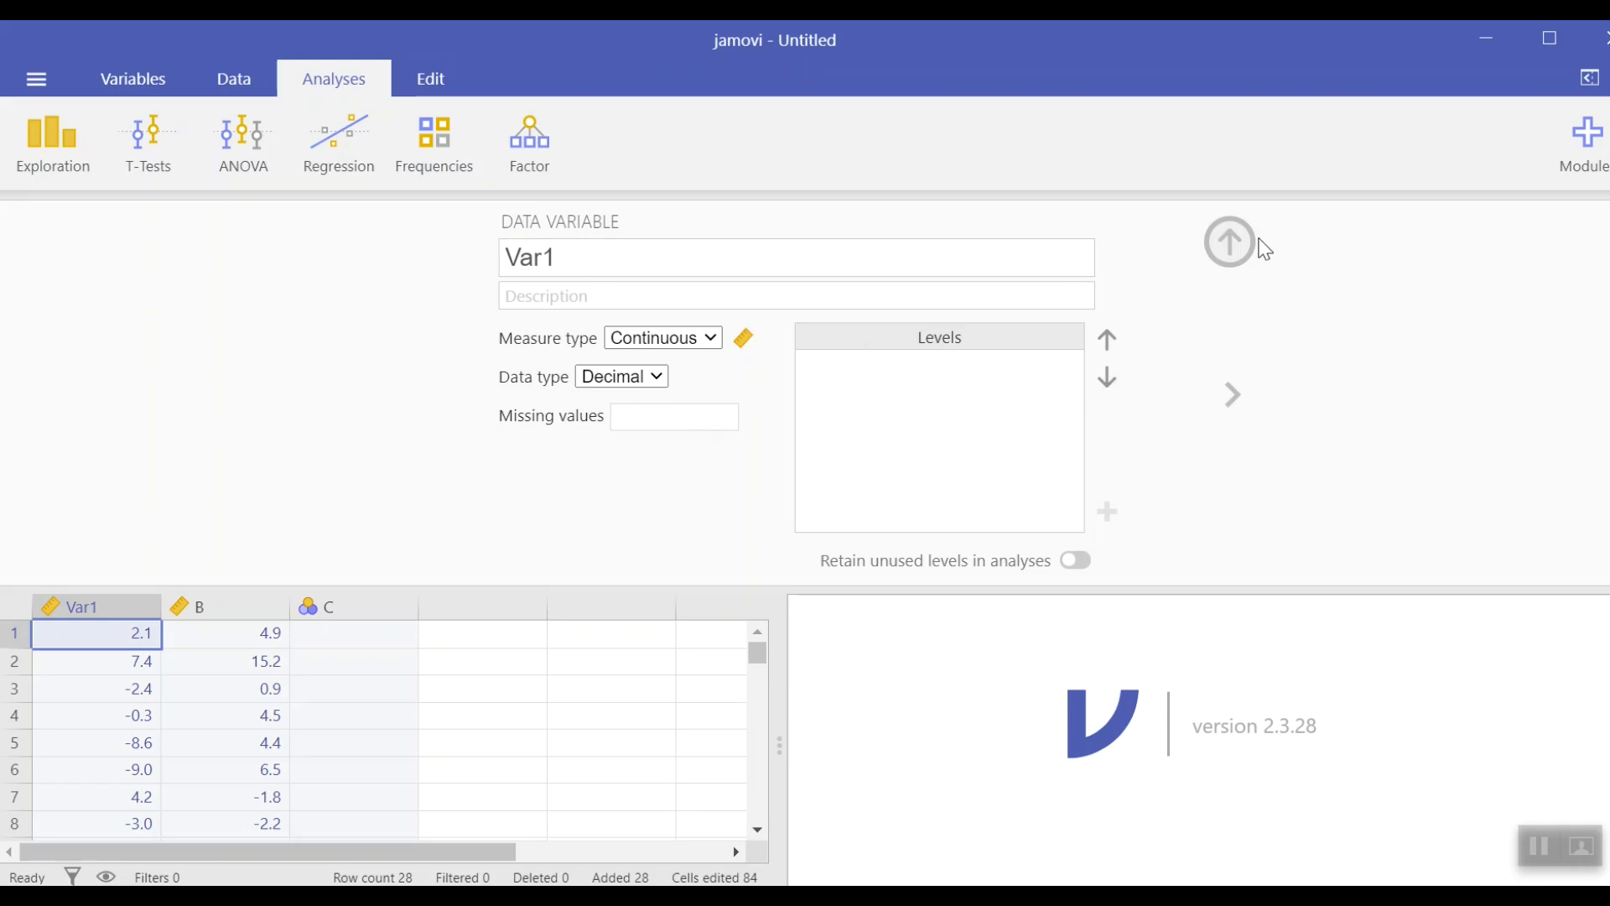
left_click(1230, 243)
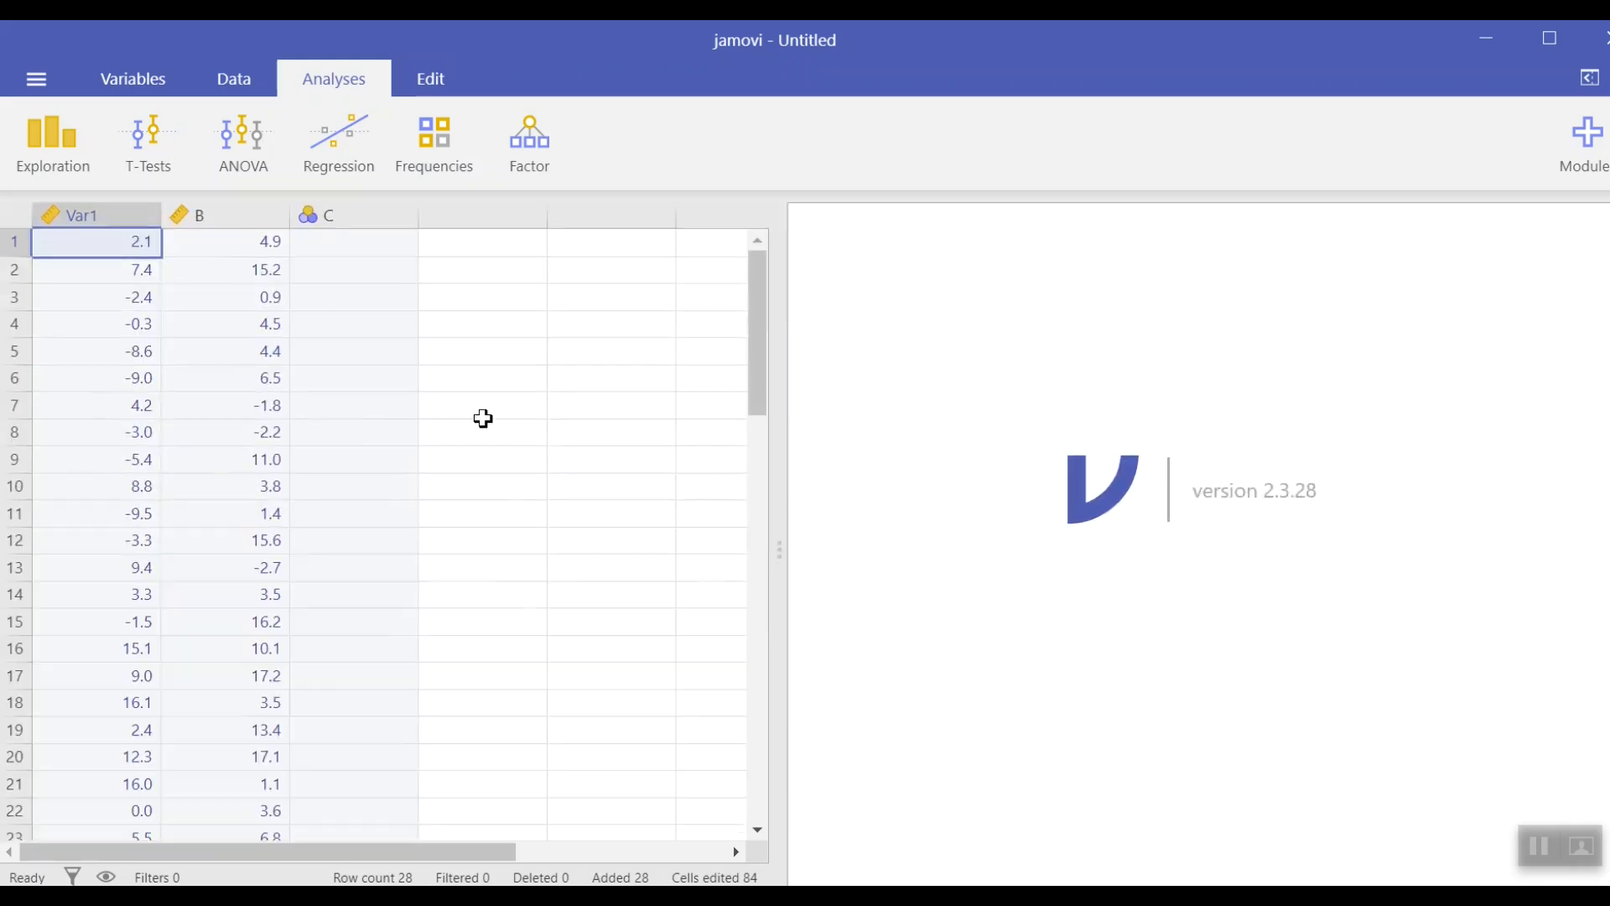
Step: Rename the second column's variable to Var2, keep it Continuous, and close the variable editor
left_click(221, 209)
double_click(223, 210)
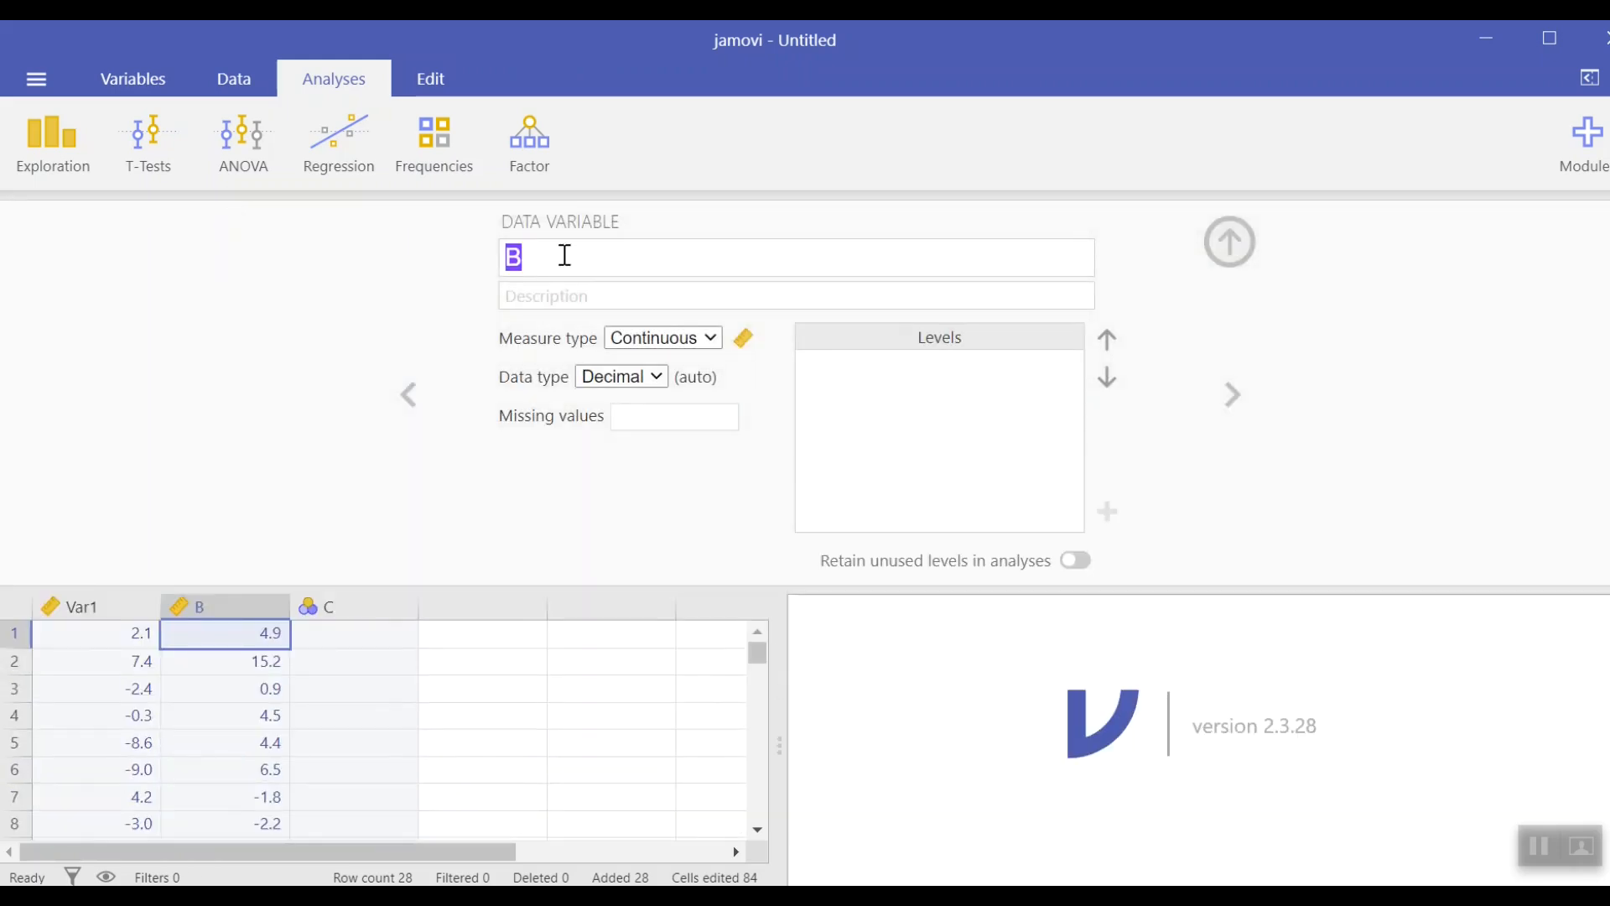
type("Var2")
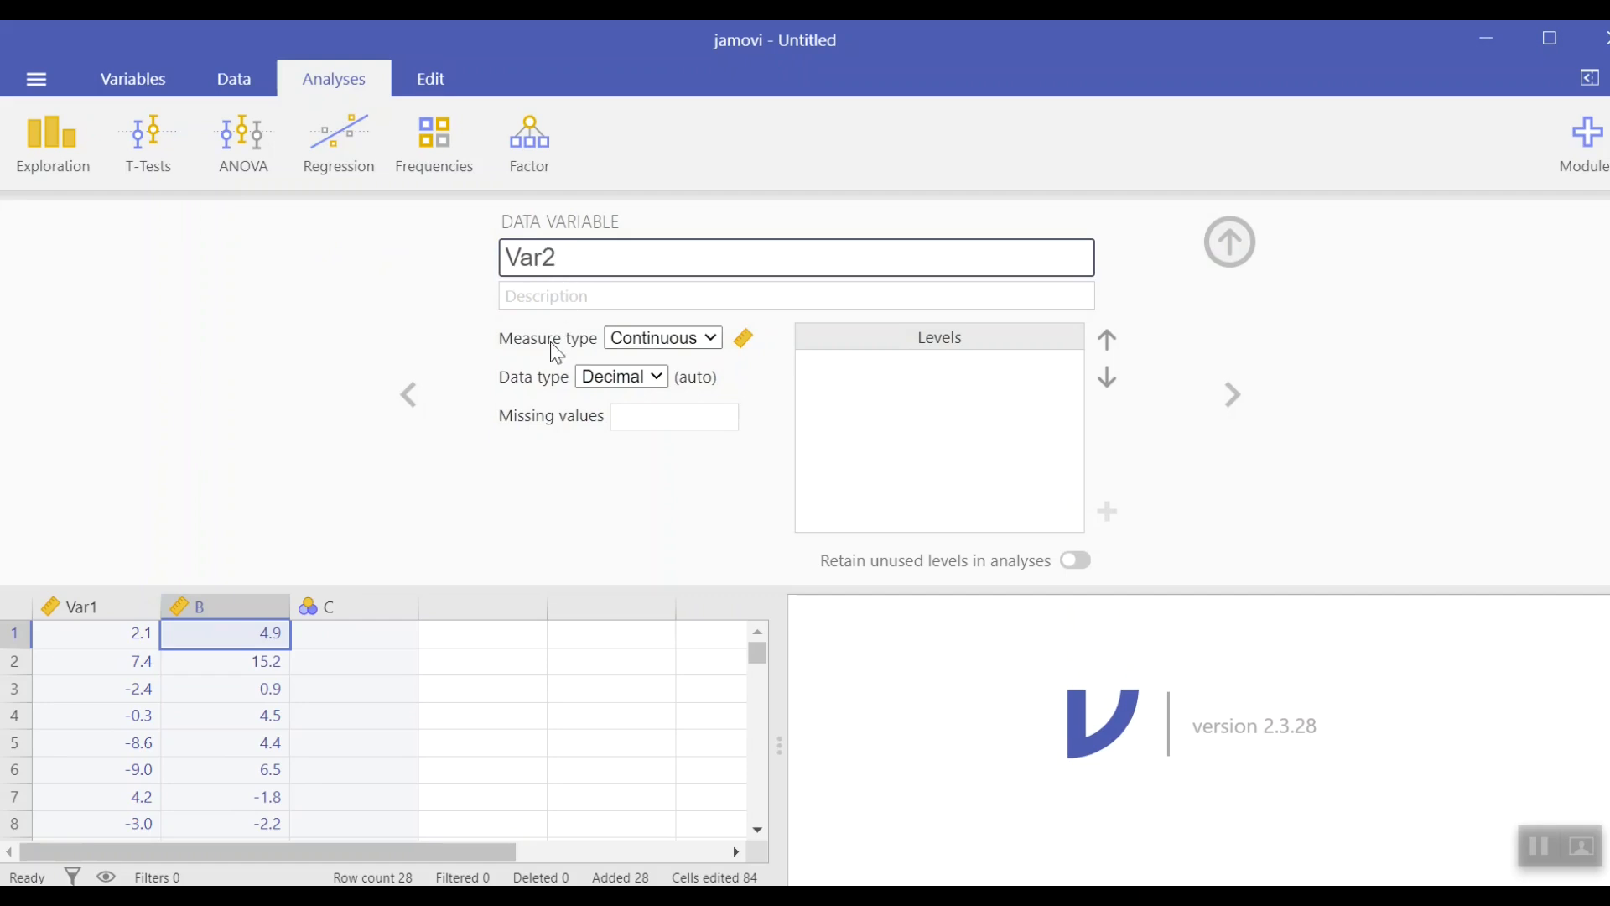
left_click(713, 337)
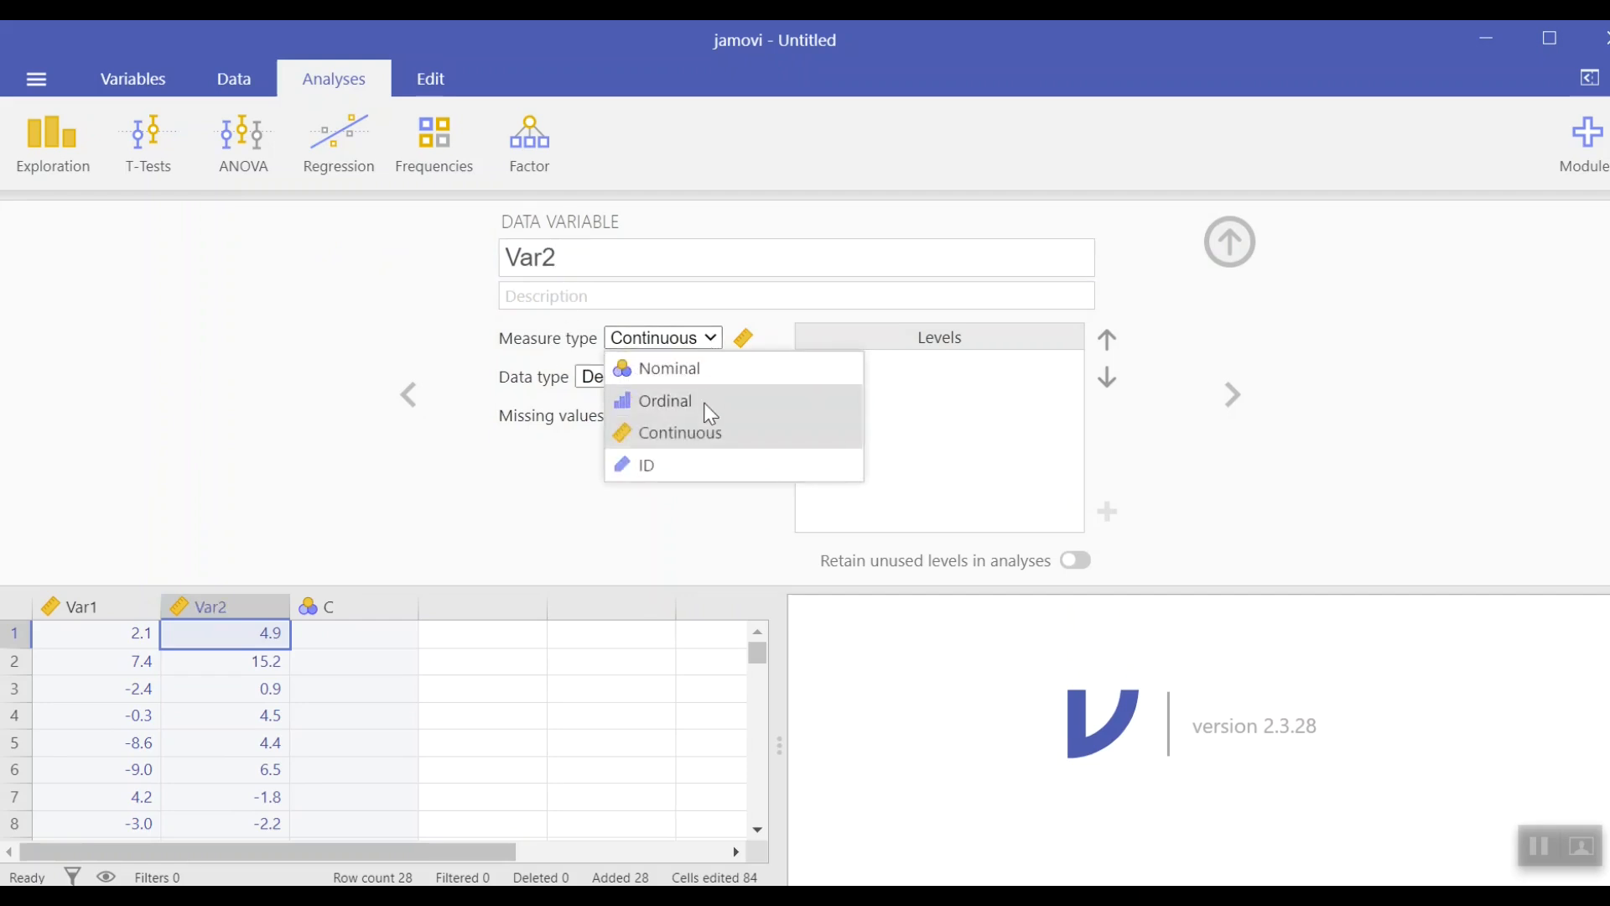
left_click(707, 433)
left_click(1230, 242)
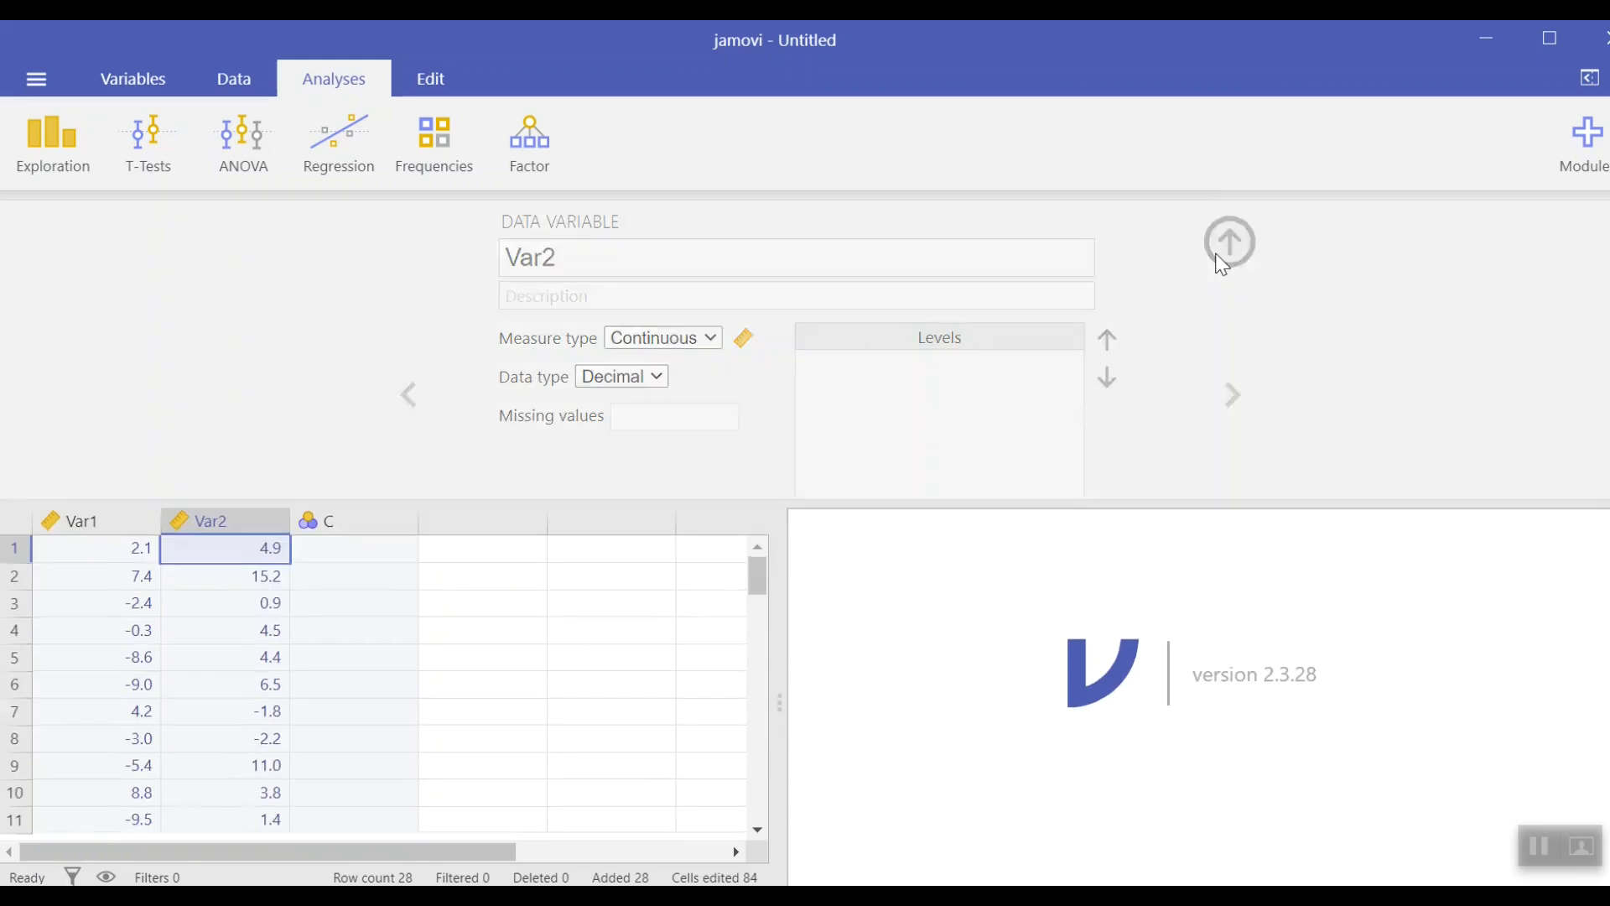
left_click(608, 568)
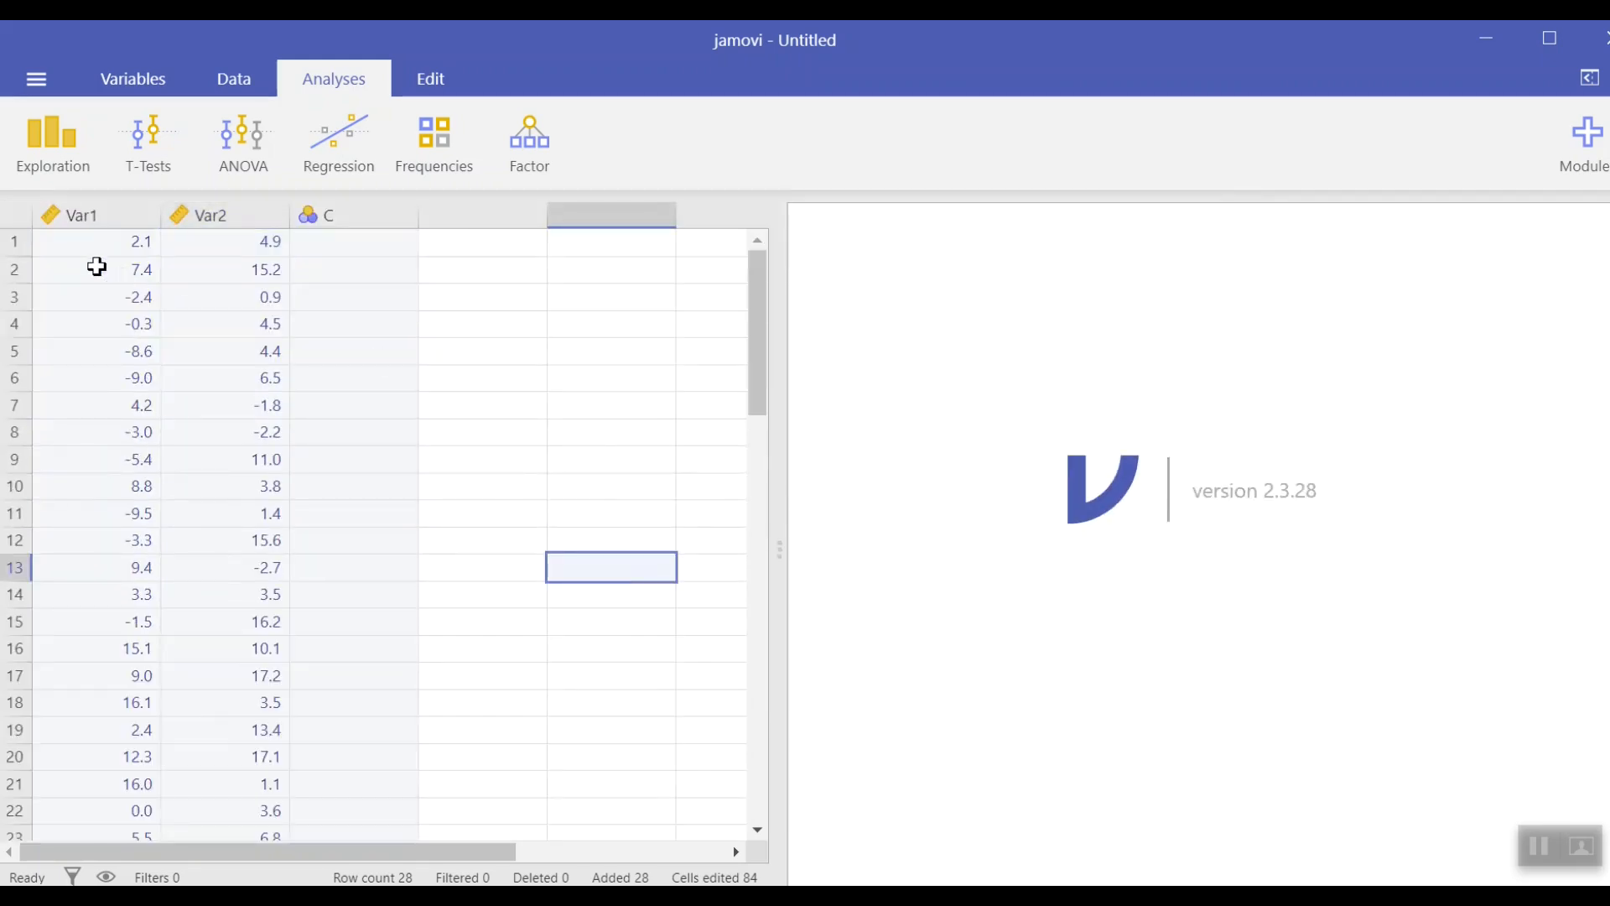
Step: Run a Linear Regression with Var2 as the dependent variable and Var1 as the covariate
left_click(350, 133)
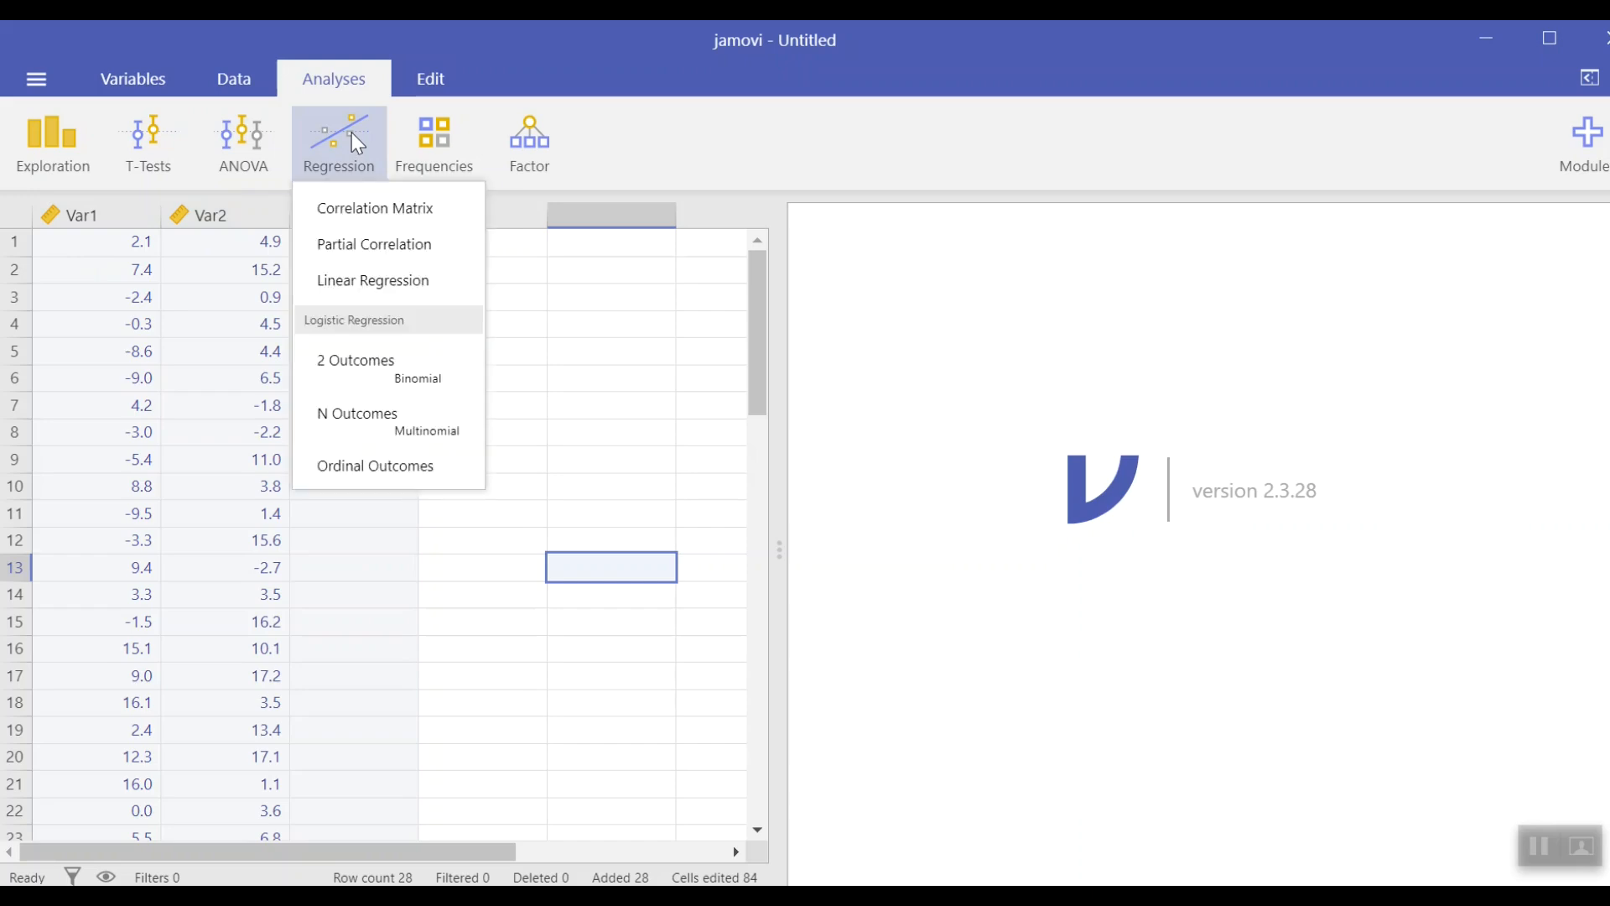
left_click(361, 280)
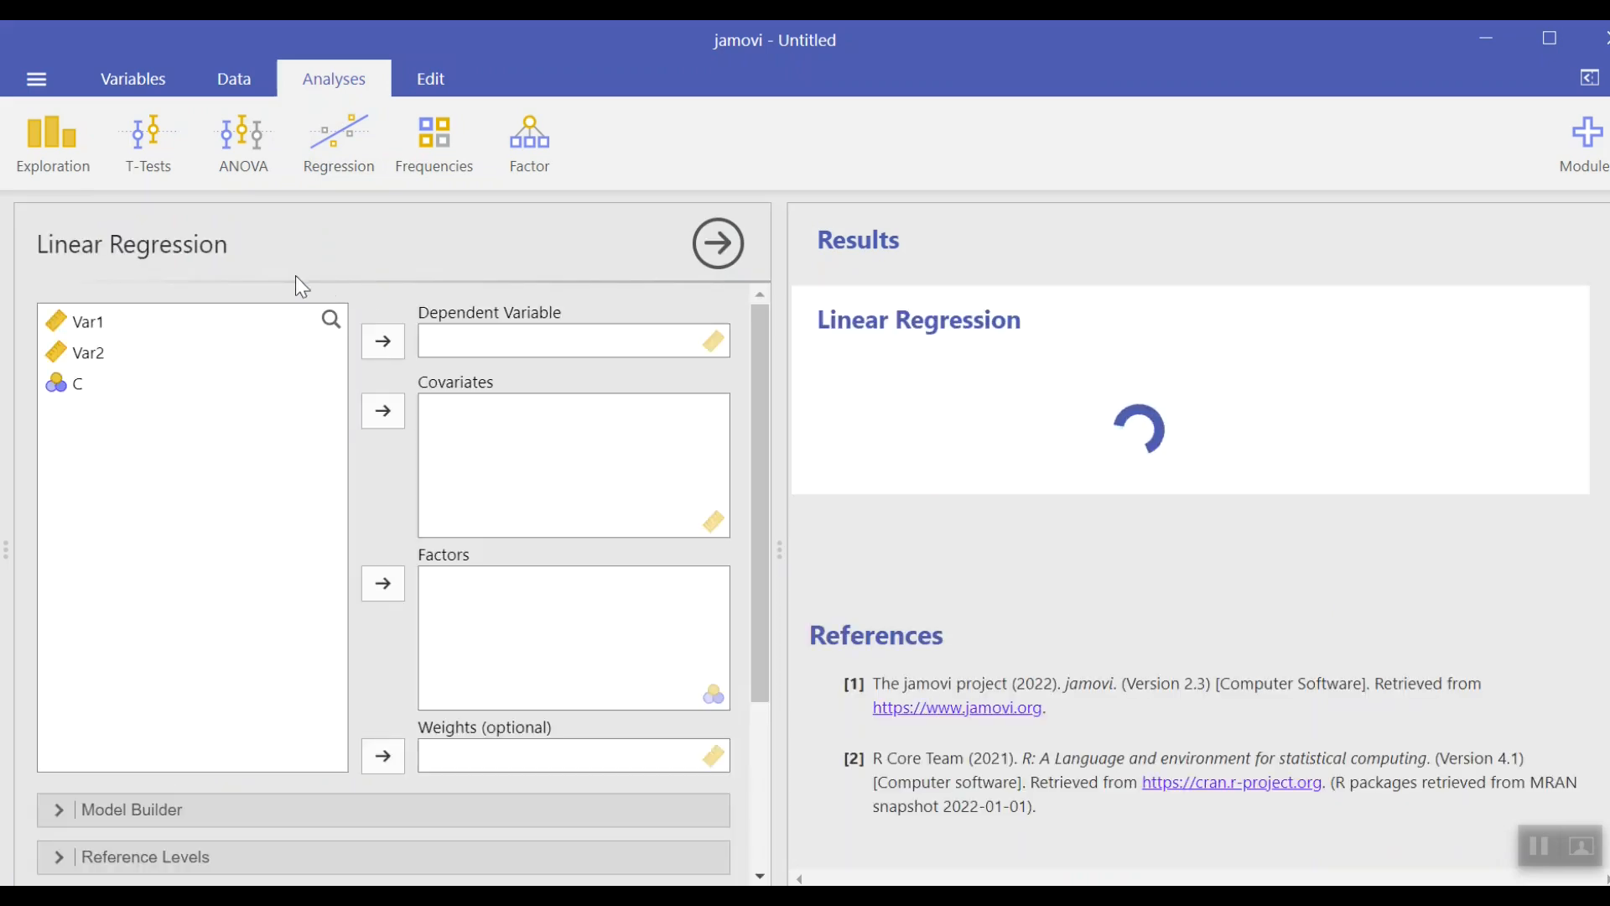
left_click(62, 321)
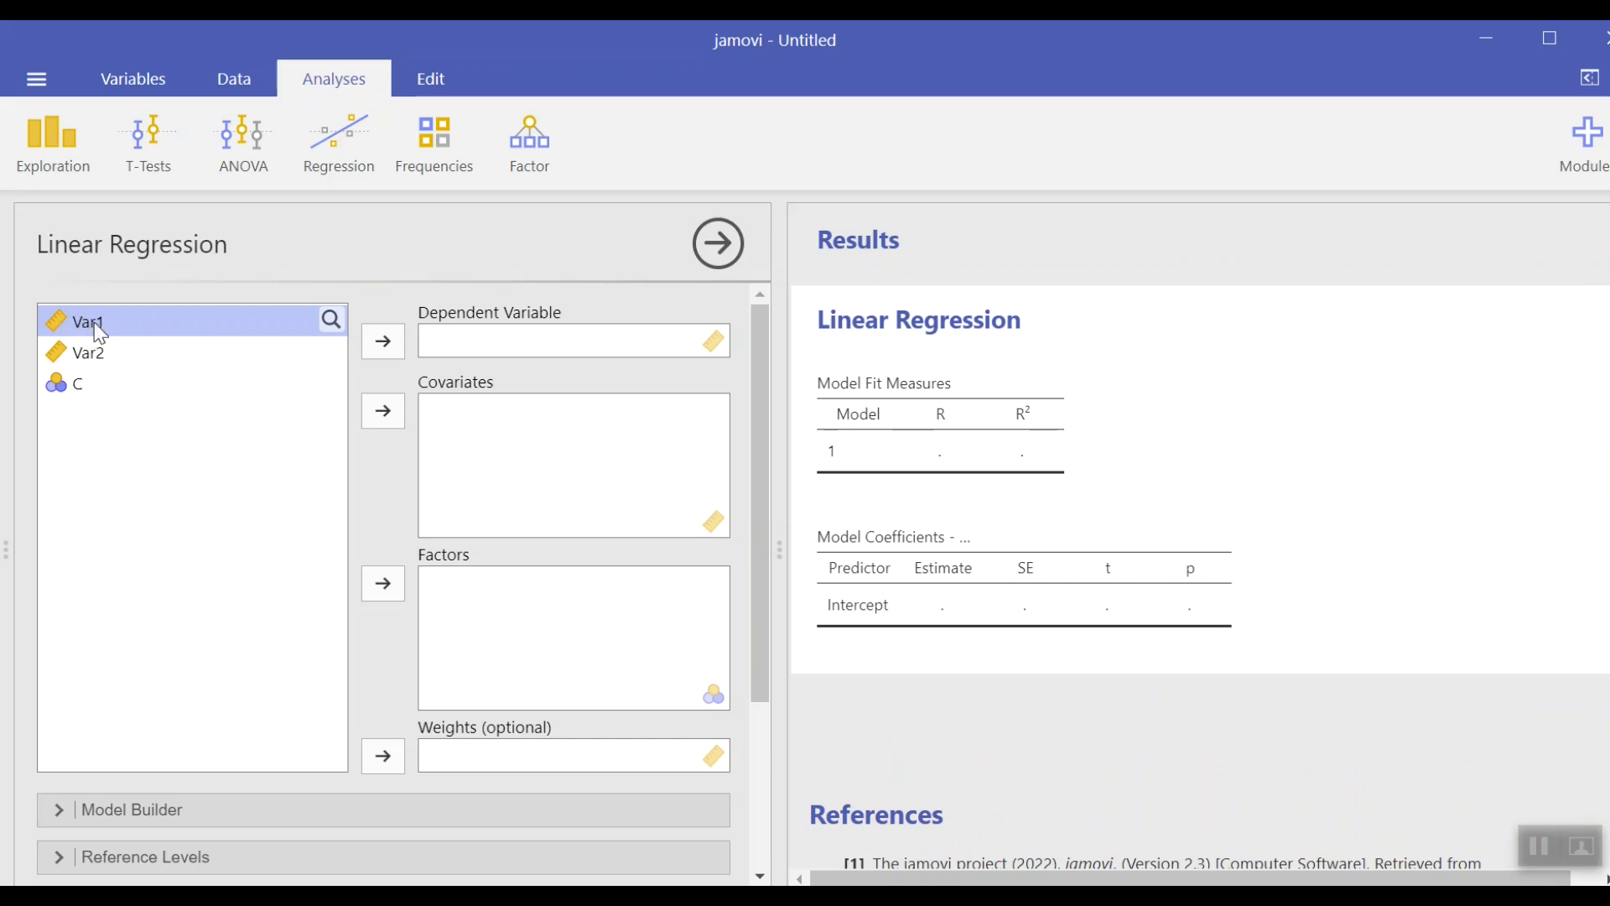
left_click(383, 411)
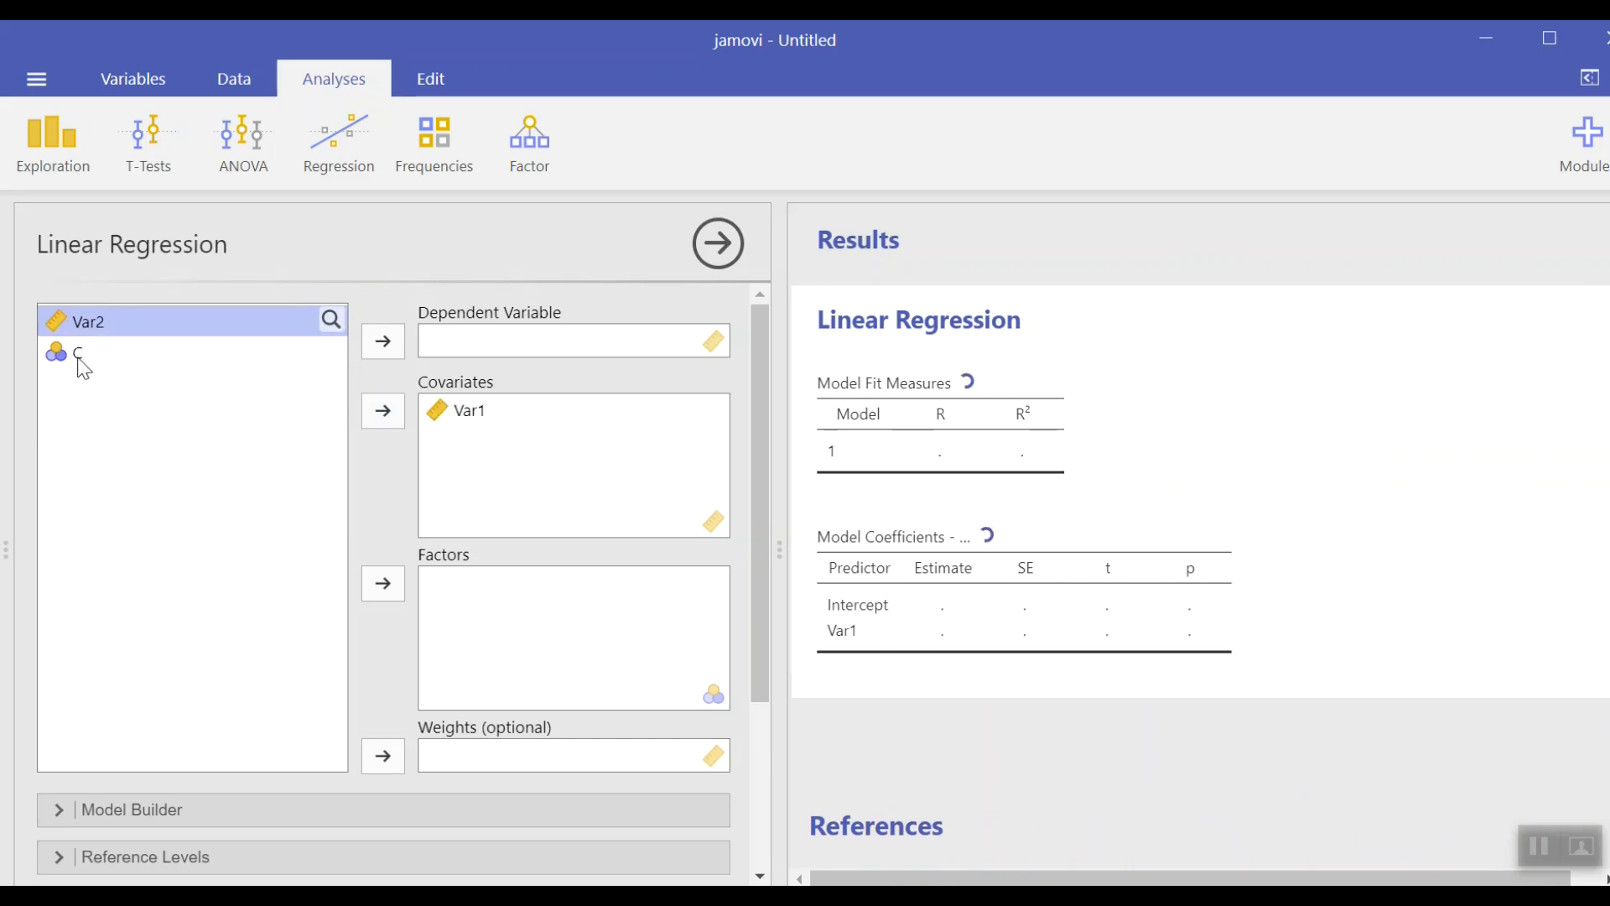
left_click(382, 342)
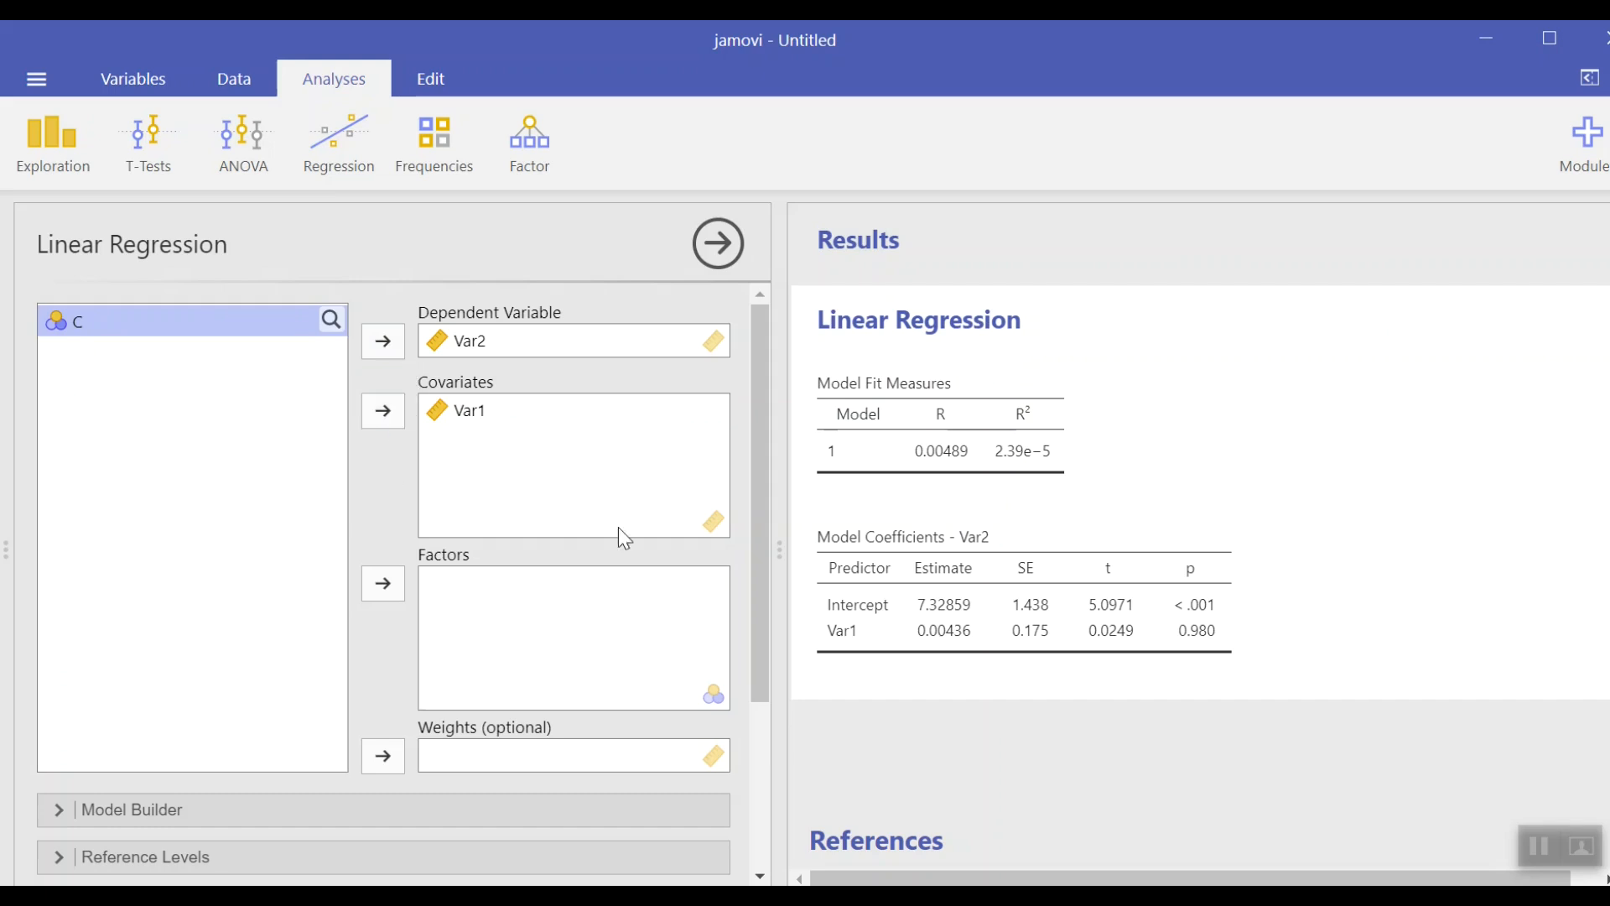
Step: Turn on the normality test, Q-Q plot of residuals and residual plots in the regression's assumption checks
left_click_drag(757, 530, 761, 721)
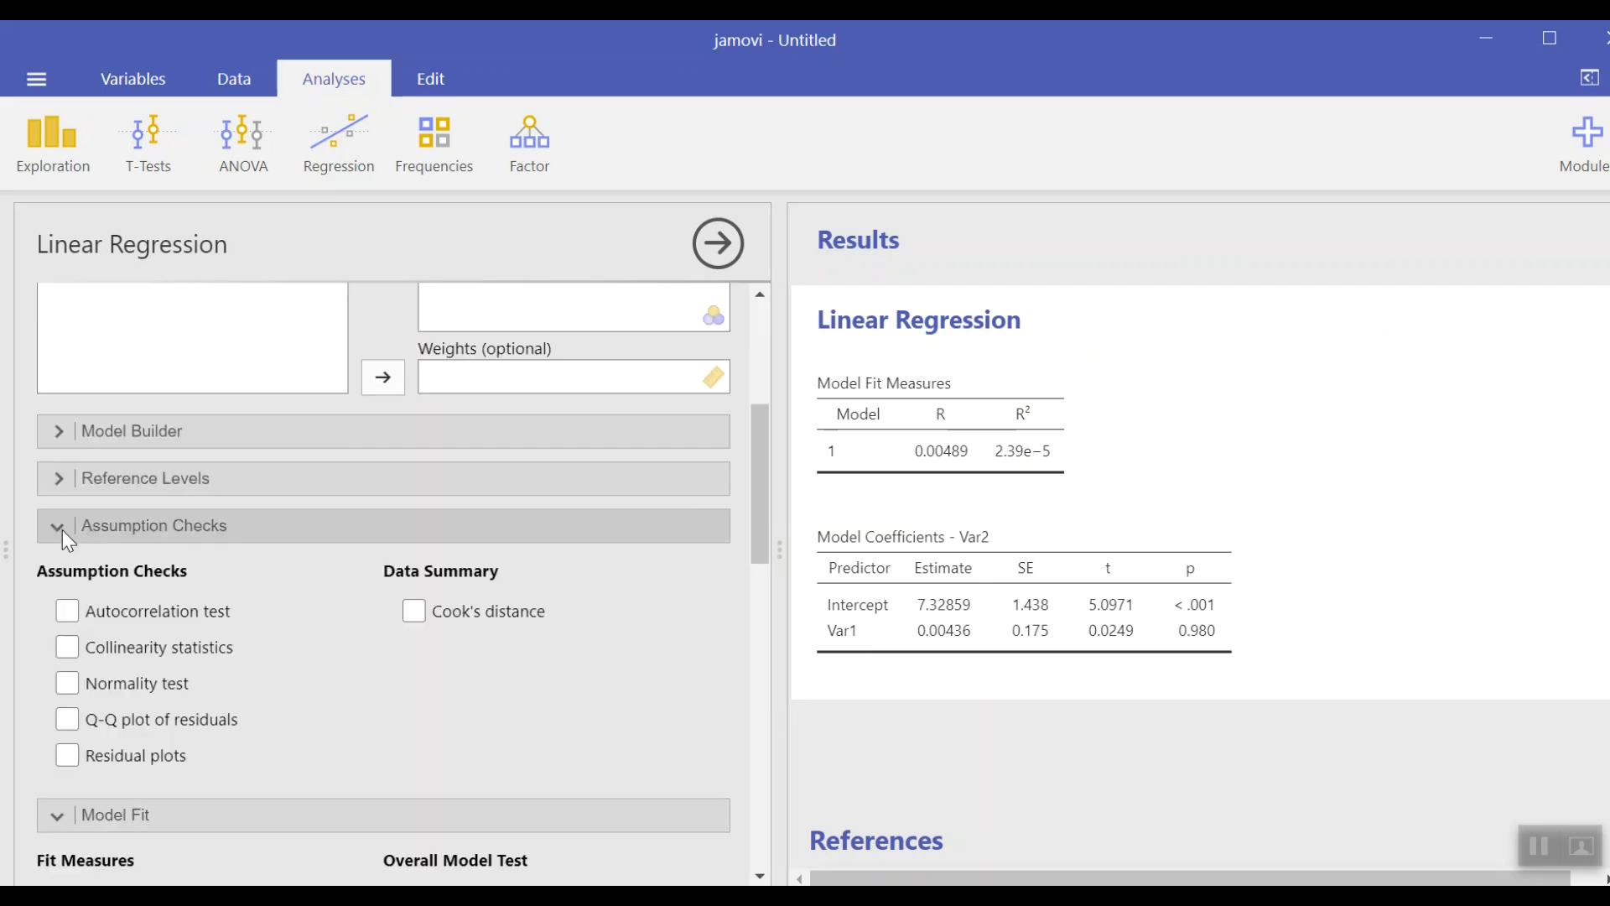
left_click(65, 686)
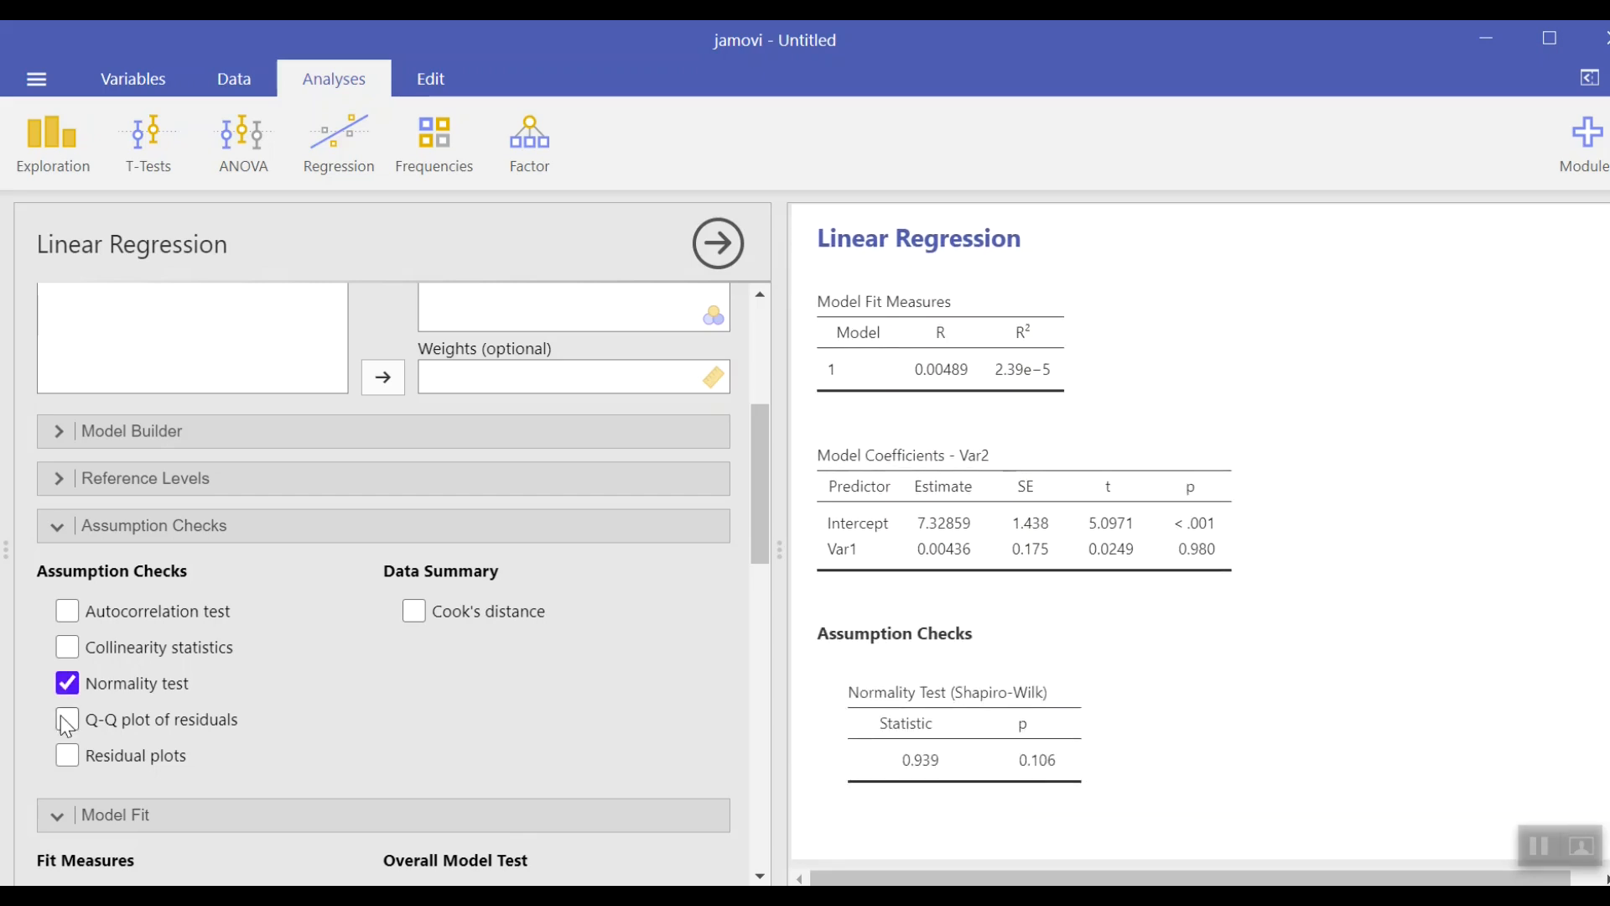
left_click(67, 719)
left_click(67, 755)
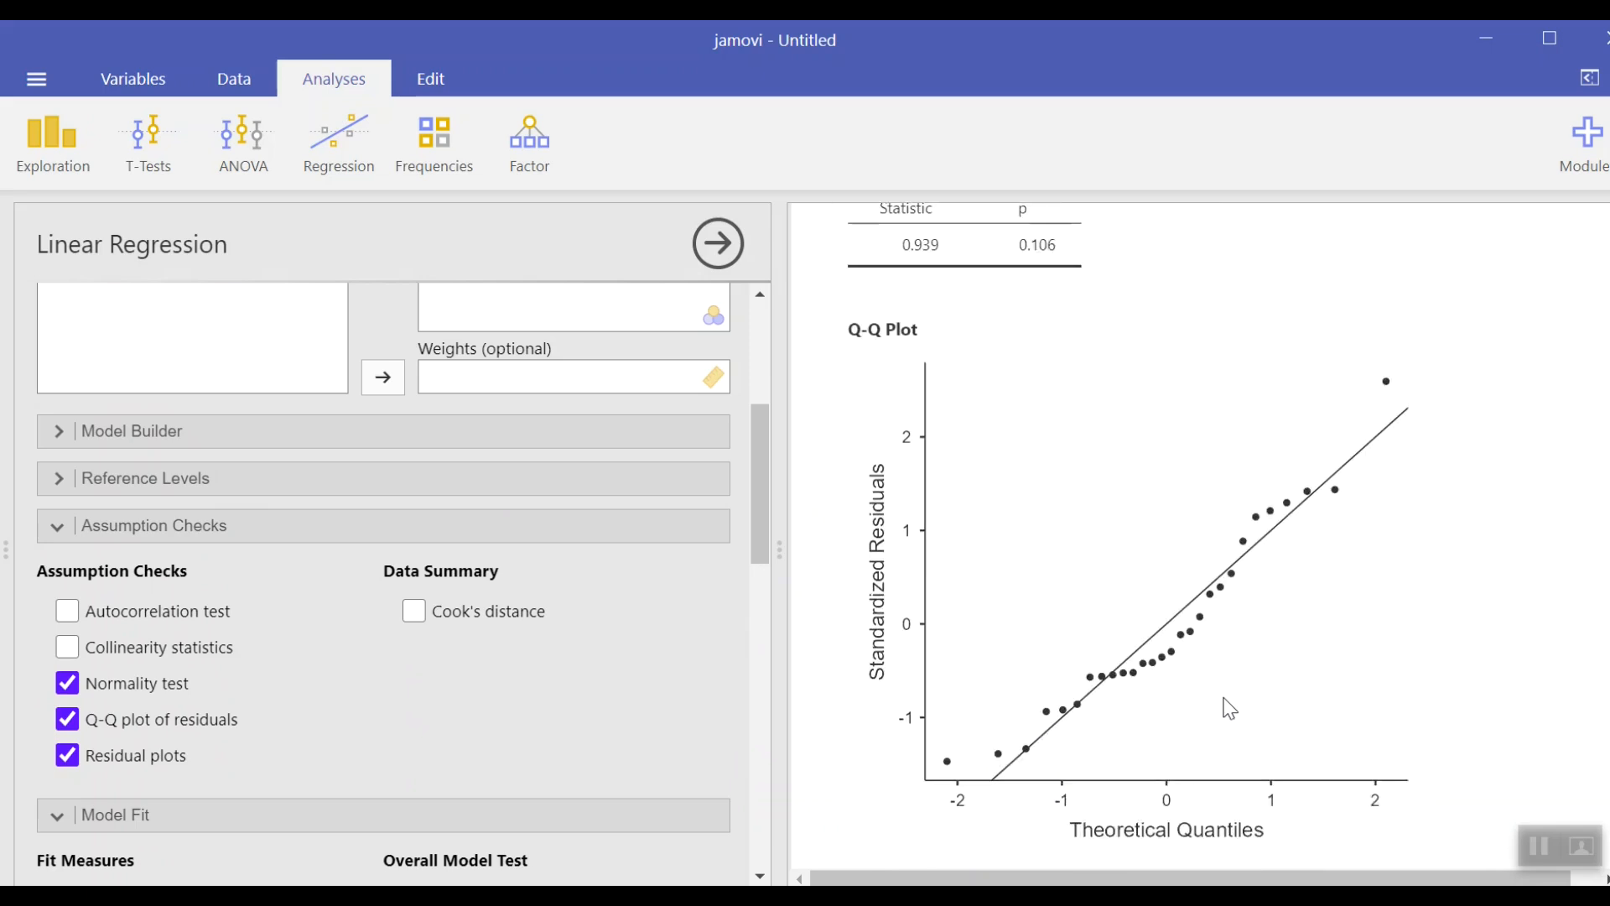
Step: Scroll through the regression results to examine the normality test, Q-Q plot and residual plots
scroll(1228, 709, "down", 10)
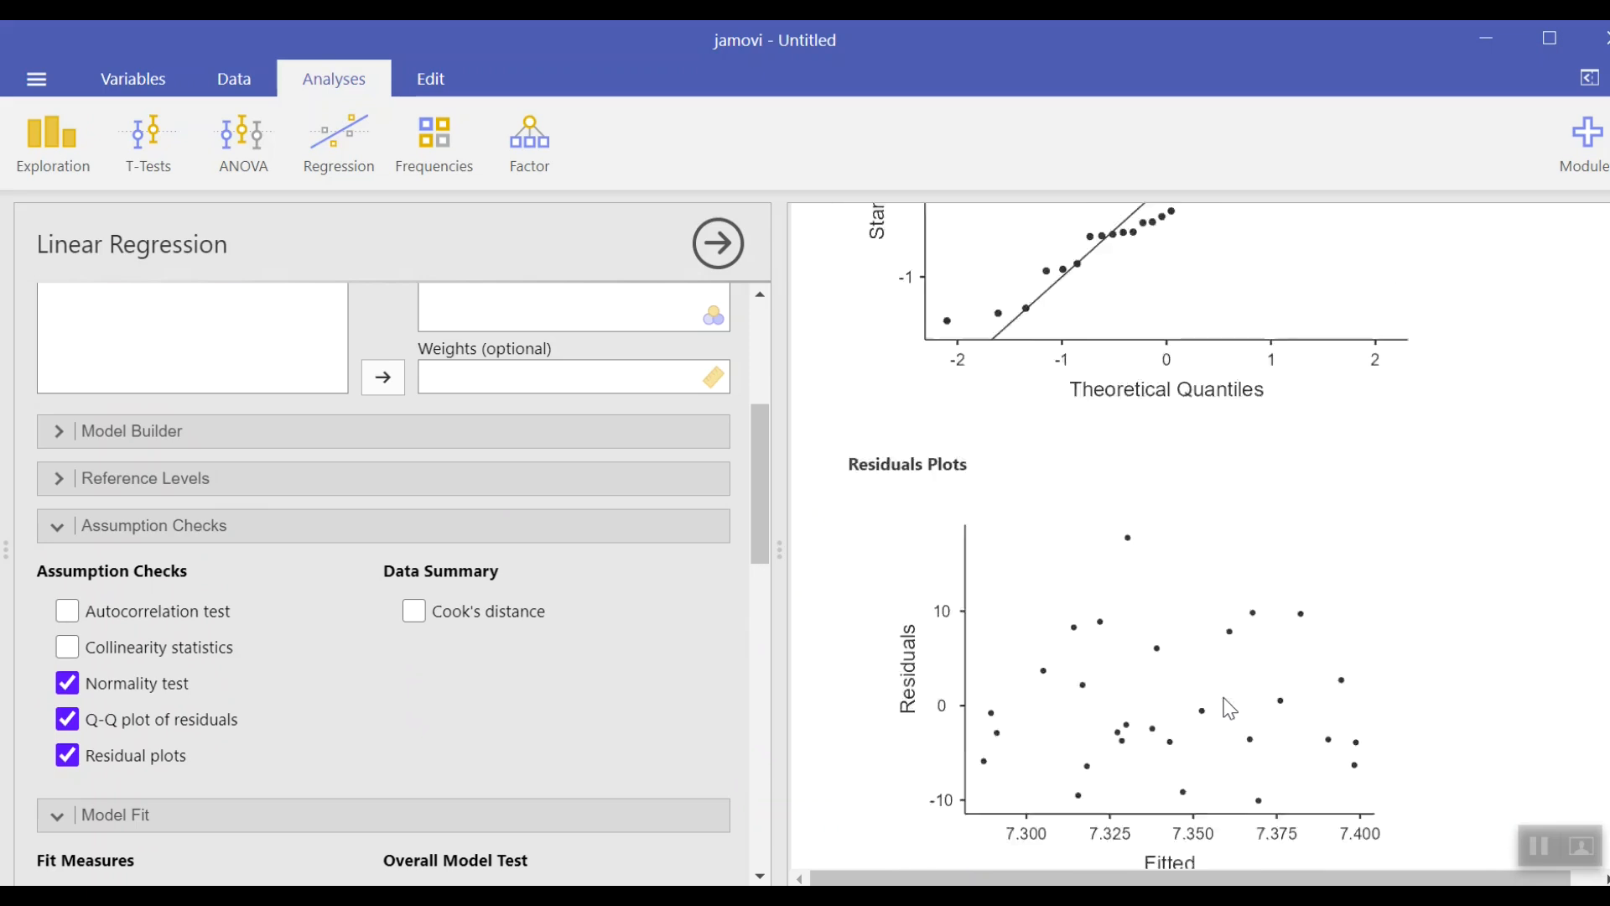
scroll(1228, 708, "down", 5)
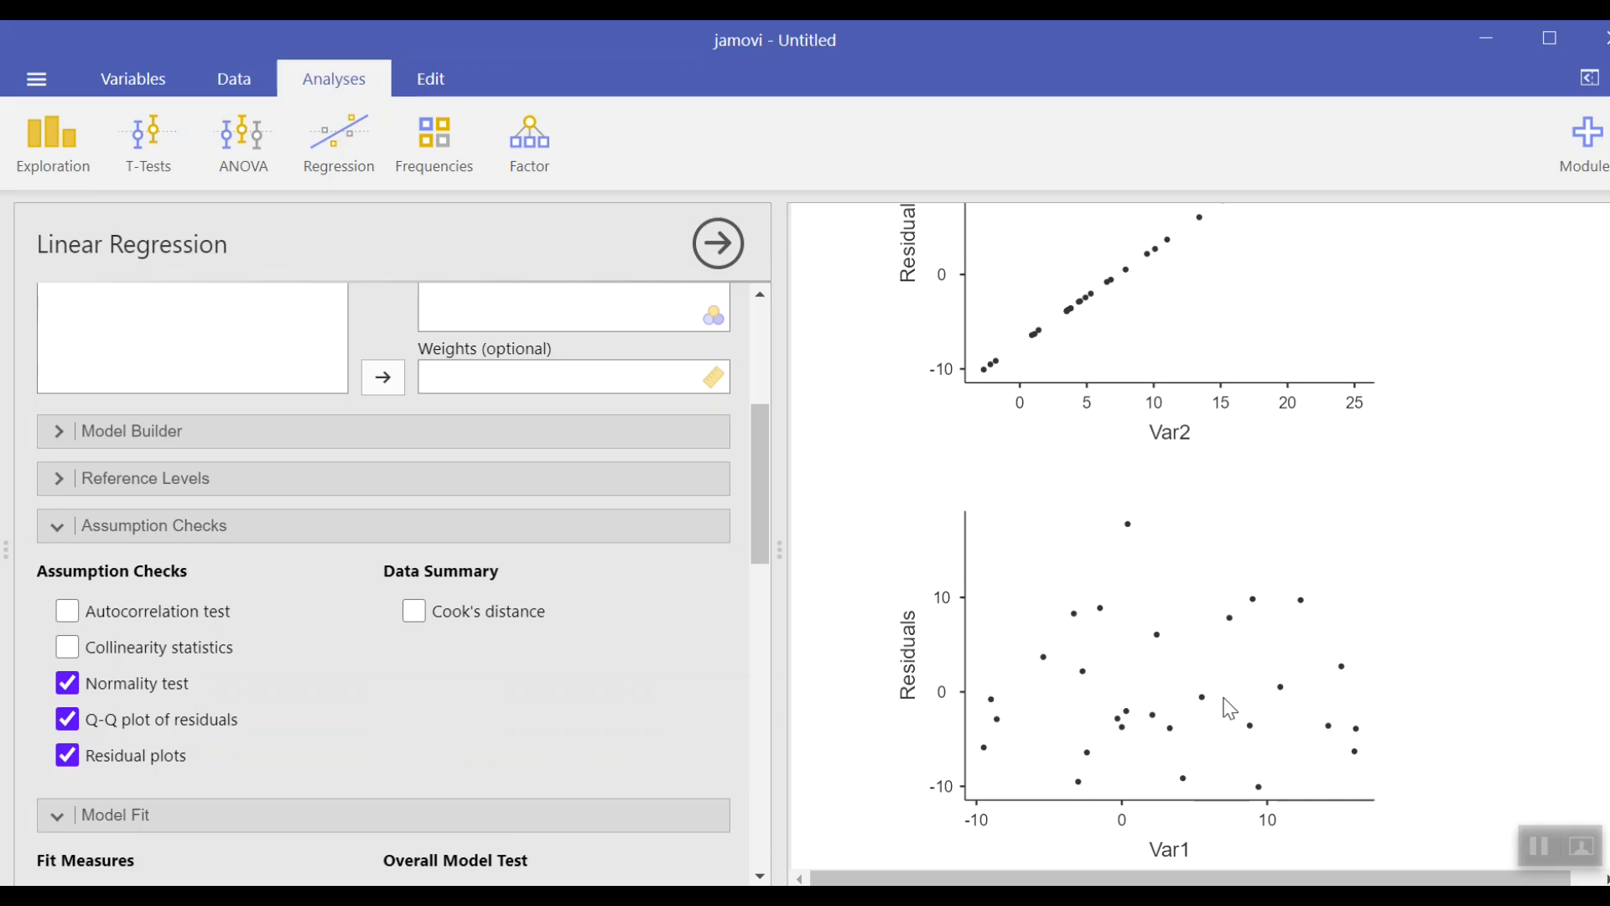
scroll(1224, 704, "down", 3)
scroll(1224, 696, "up", 3)
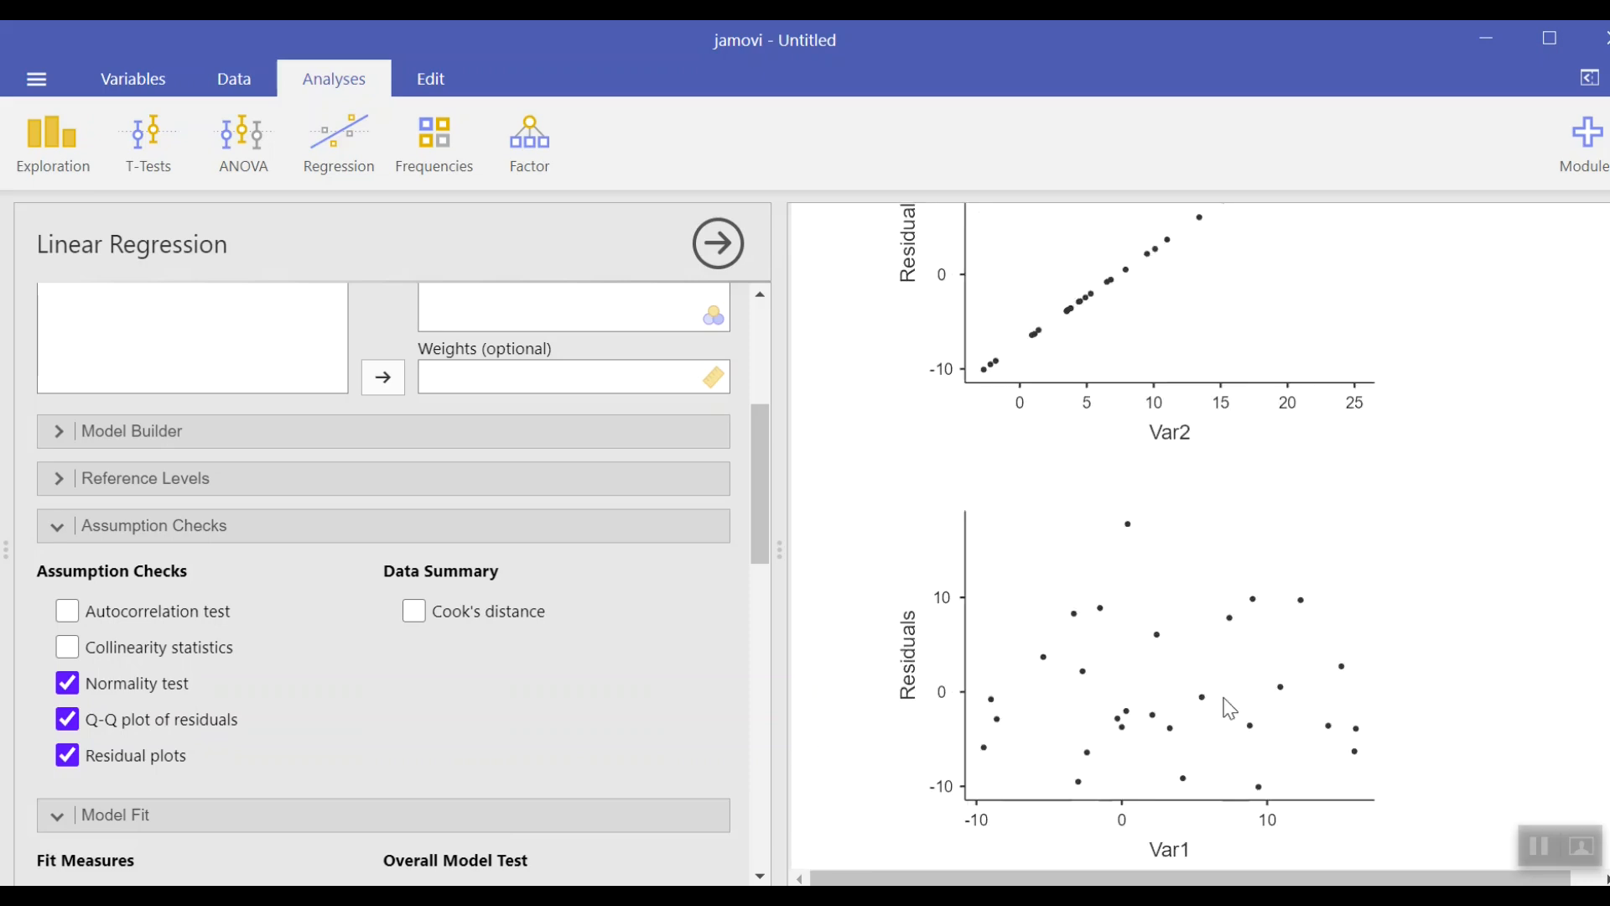
scroll(1228, 708, "up", 4)
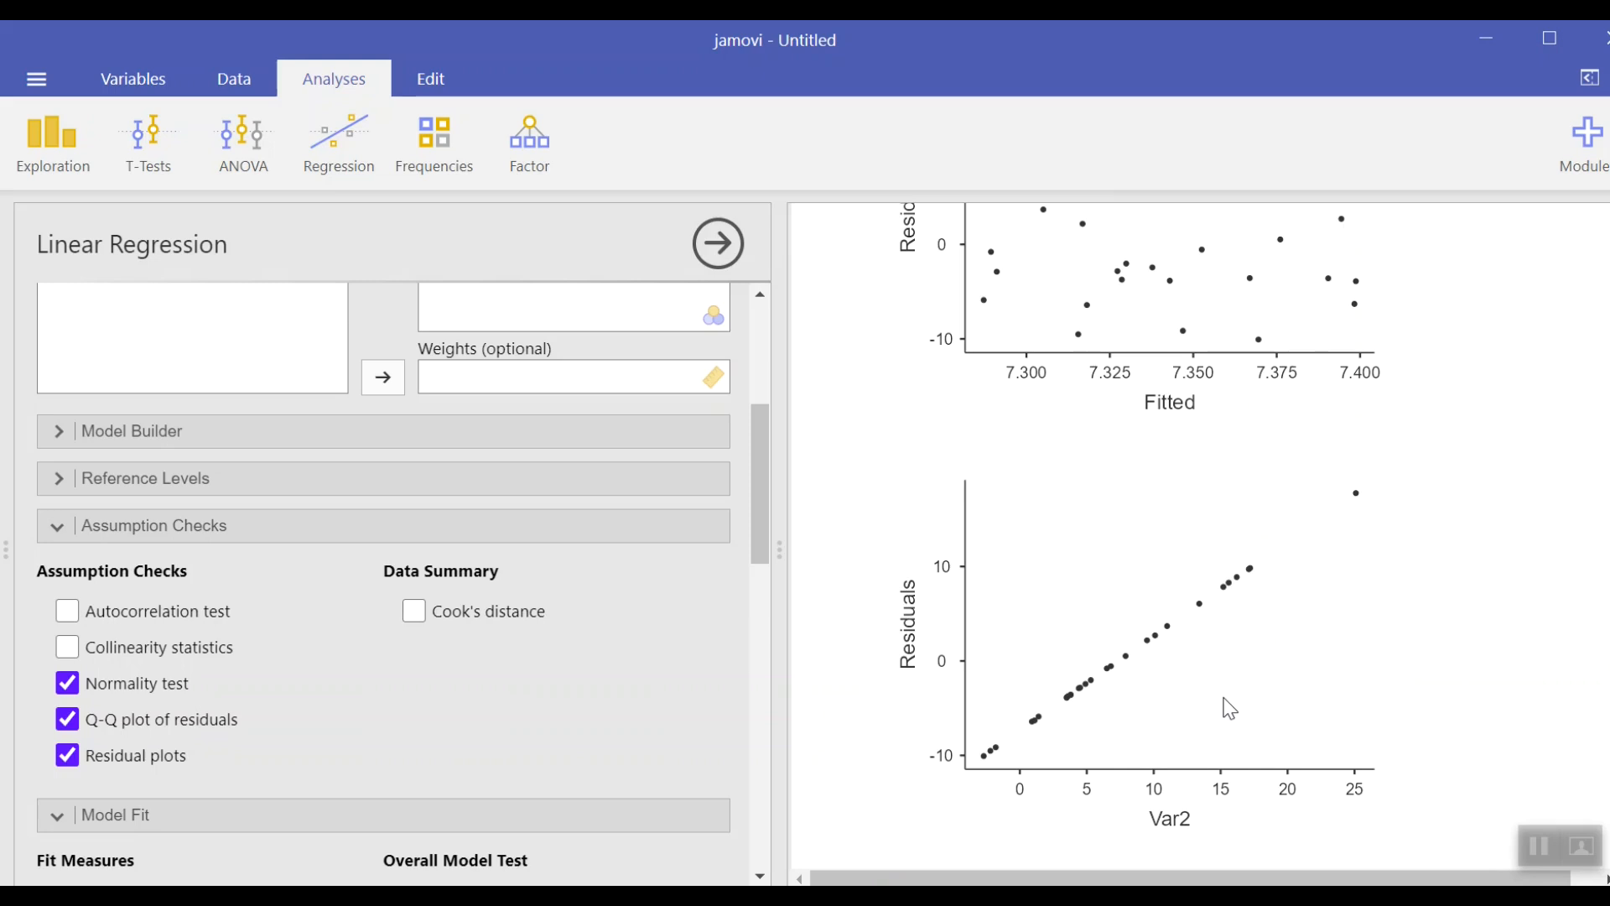
scroll(1229, 709, "up", 3)
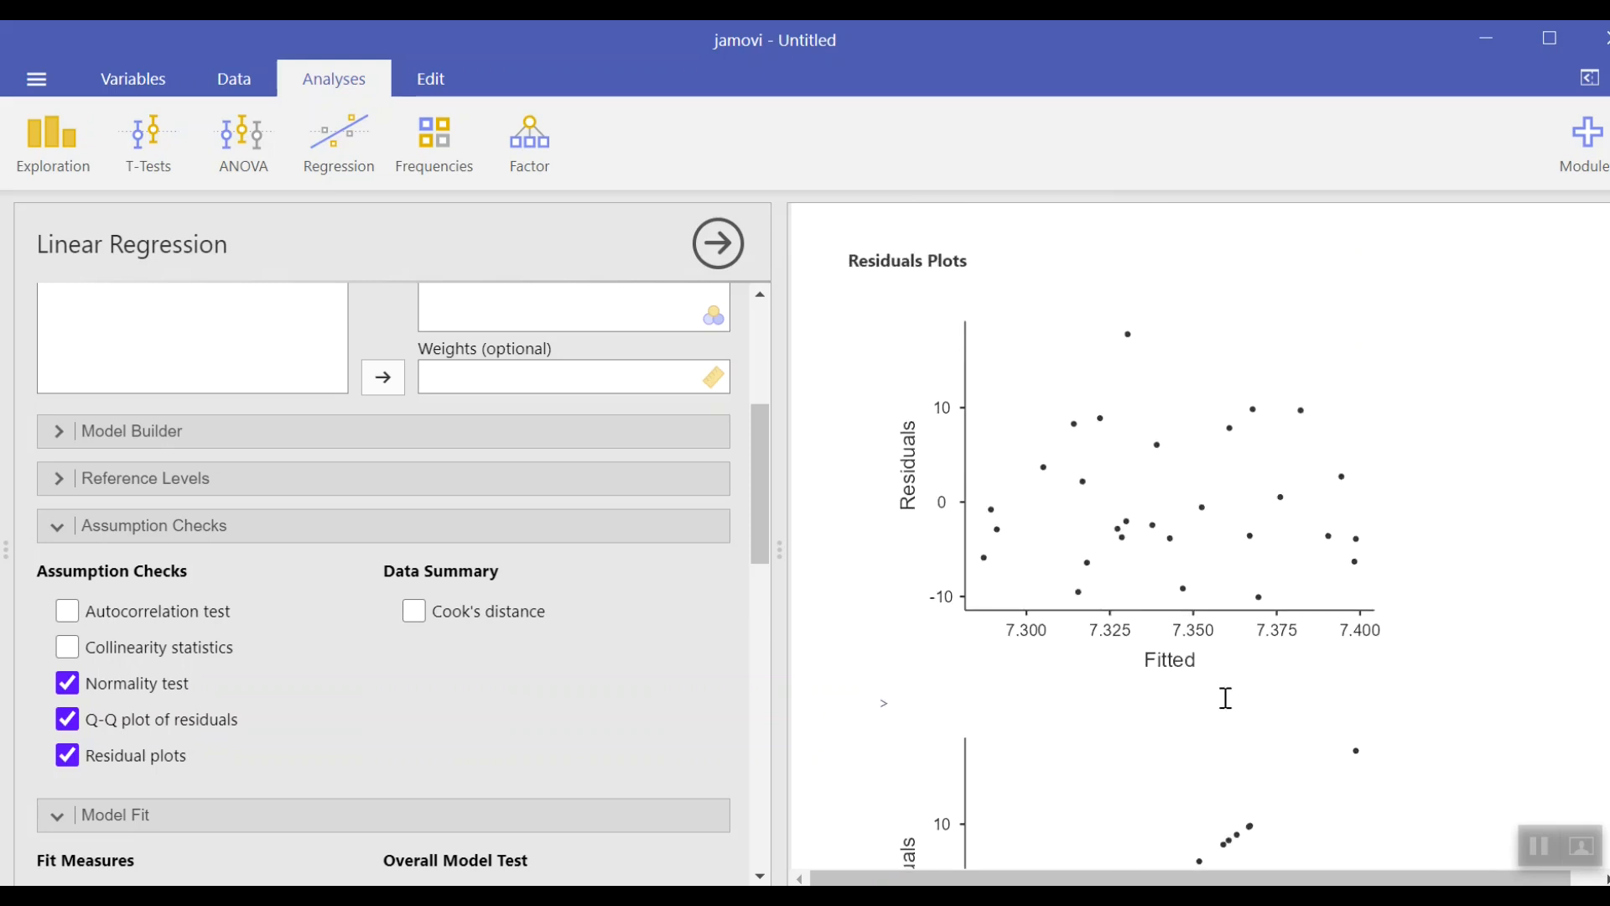
scroll(1225, 697, "up", 2)
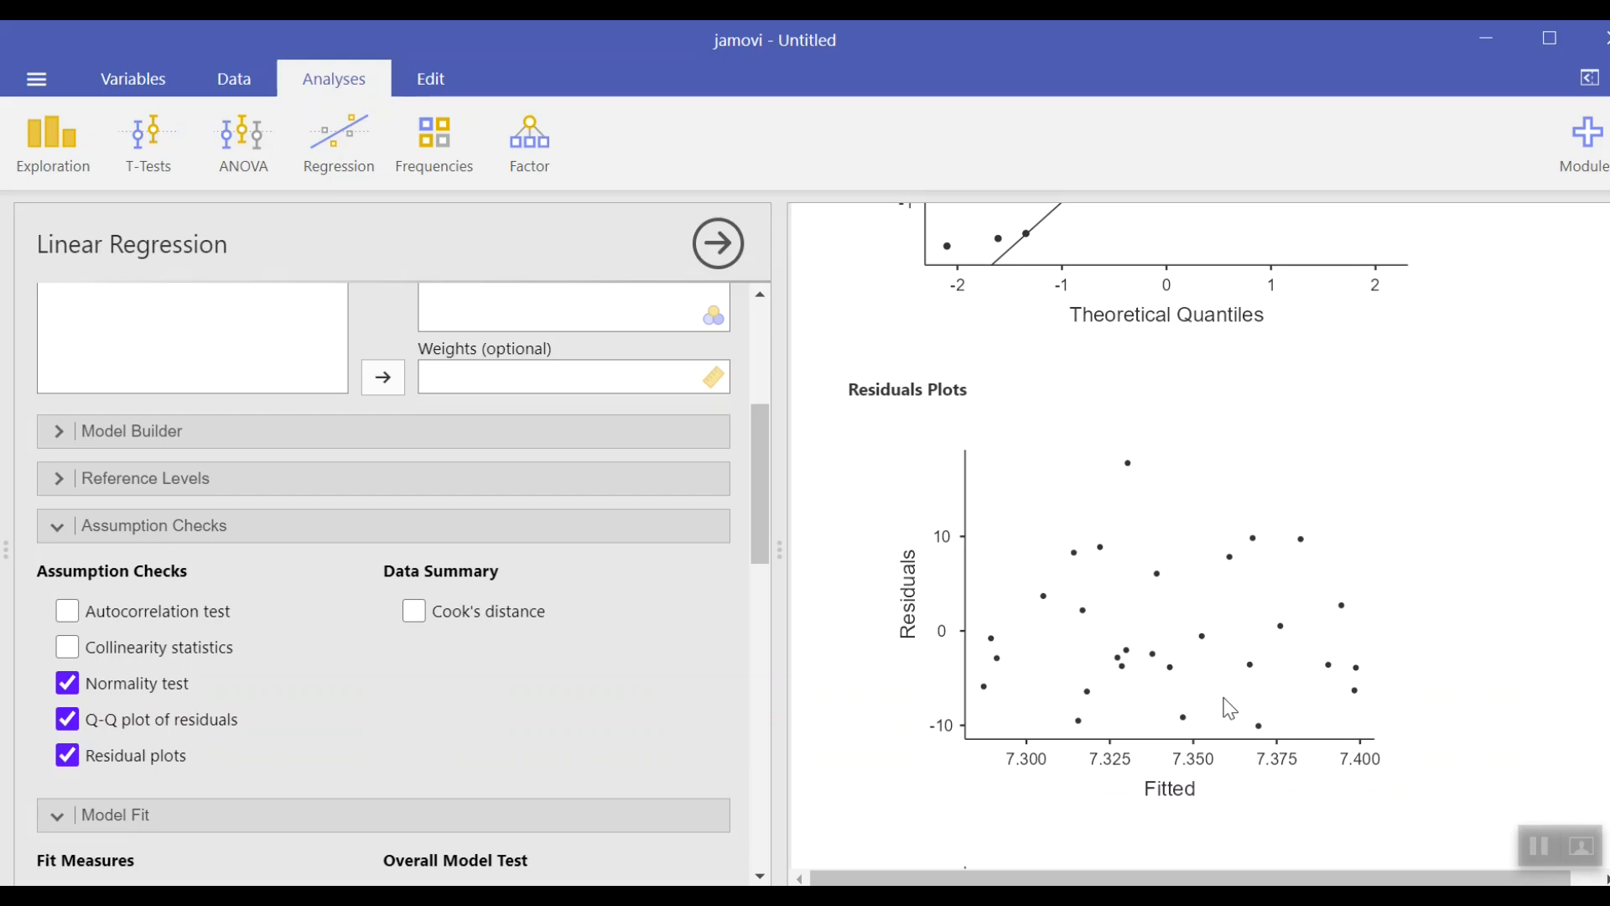
scroll(1229, 709, "up", 5)
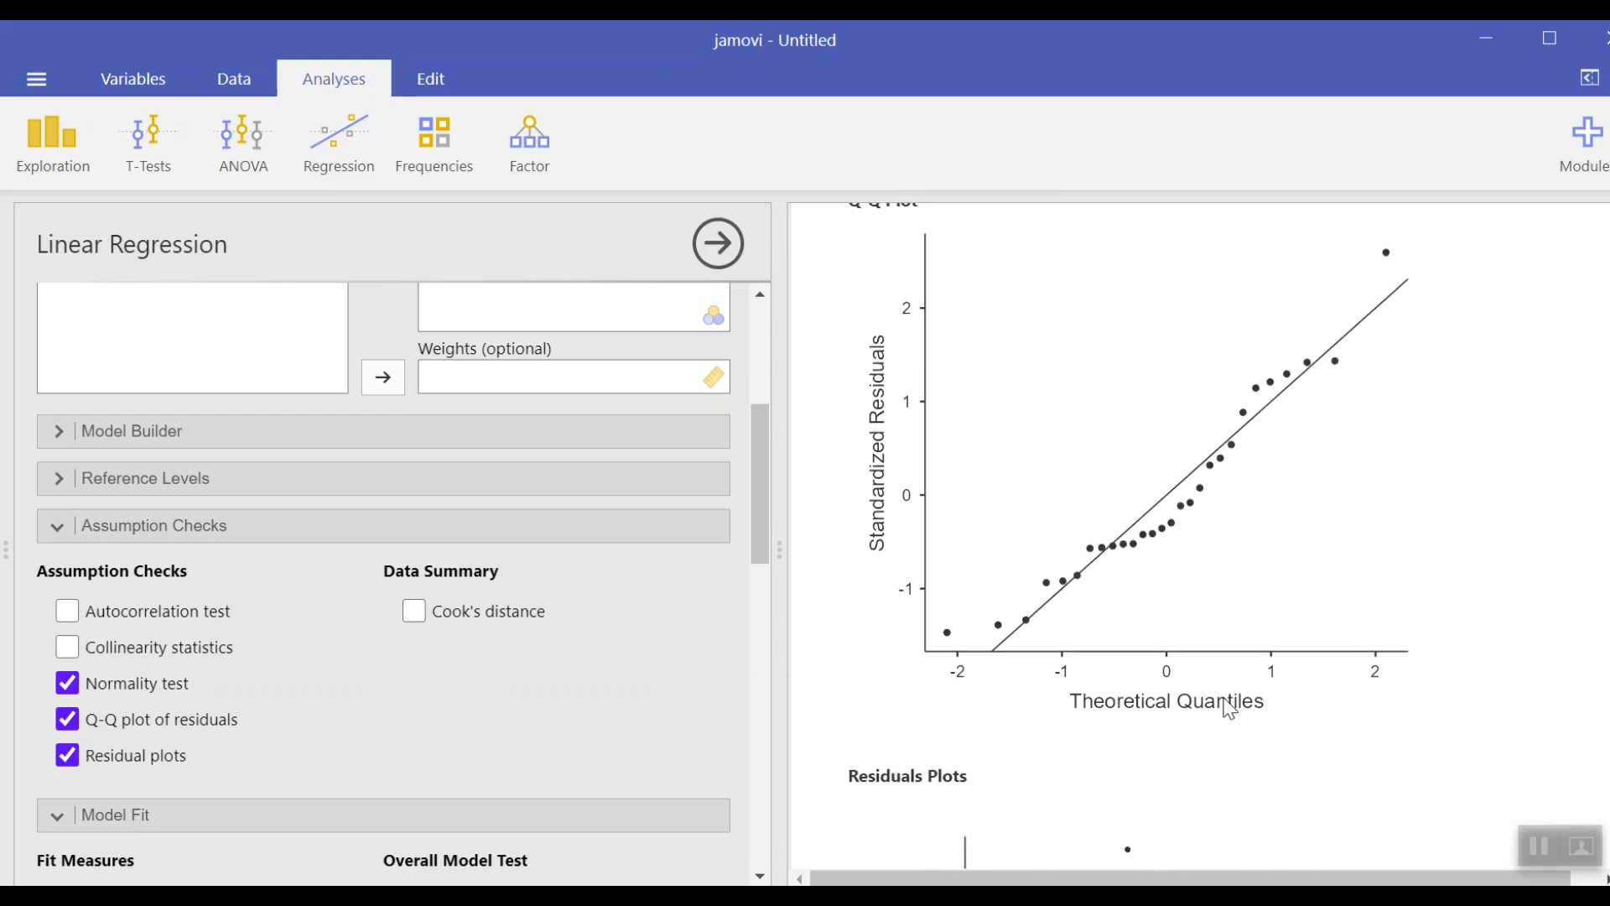
scroll(1229, 709, "up", 3)
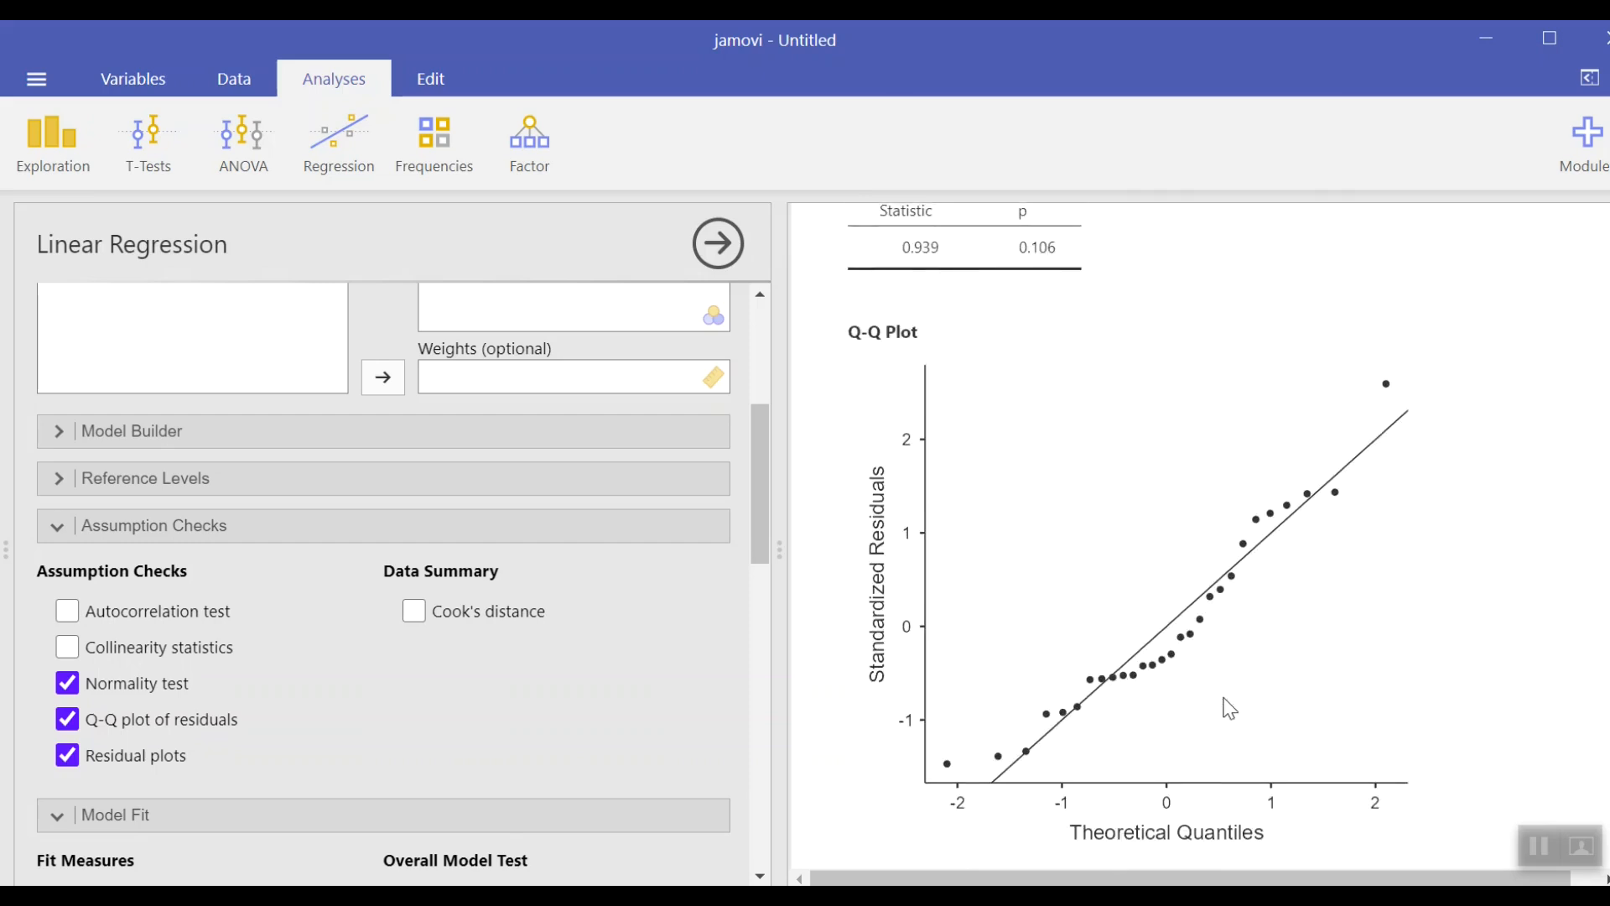
scroll(1225, 704, "up", 3)
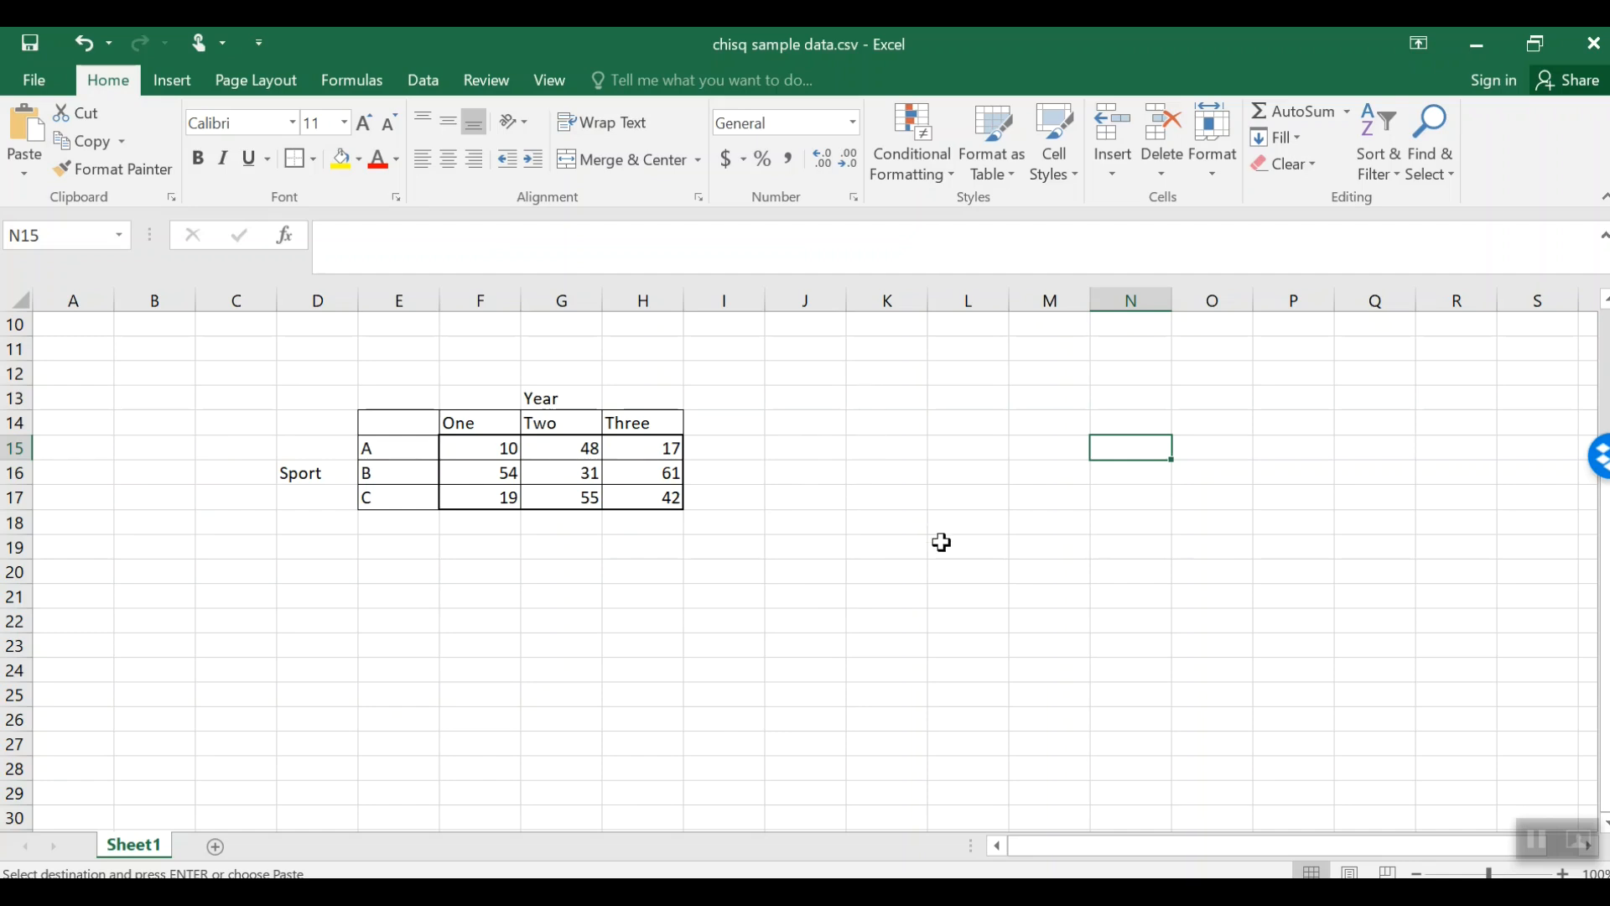
Step: Copy the counts, sport and year columns from the Excel sheet and paste them into a new jamovi dataset
scroll(941, 542, "up", 3)
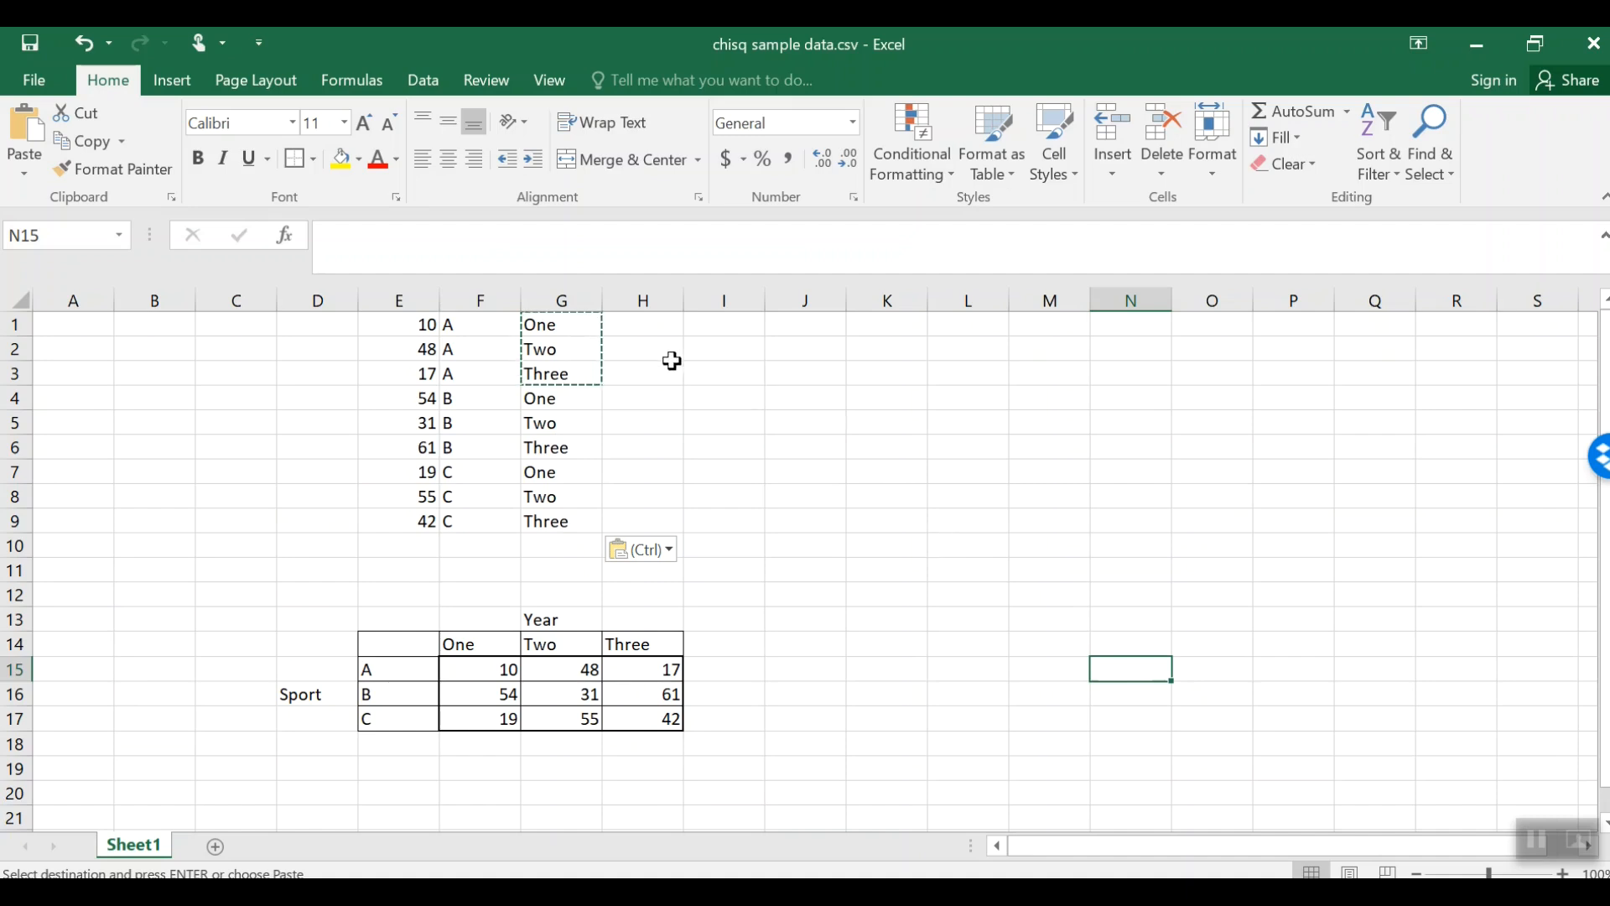
left_click_drag(410, 325, 557, 520)
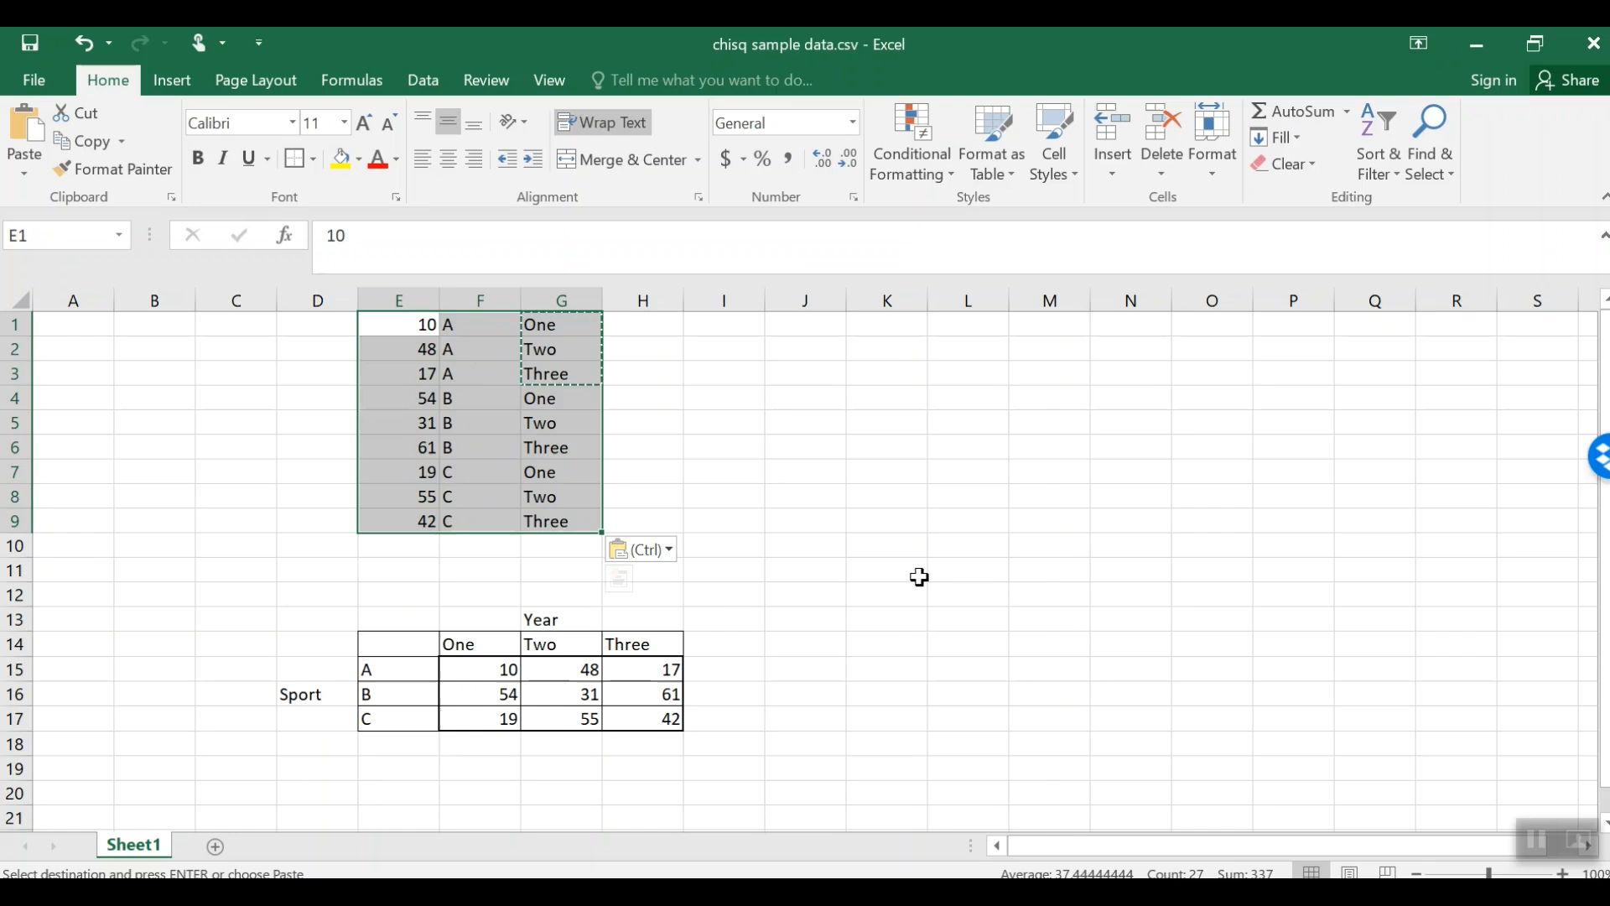
key("ctrl+c")
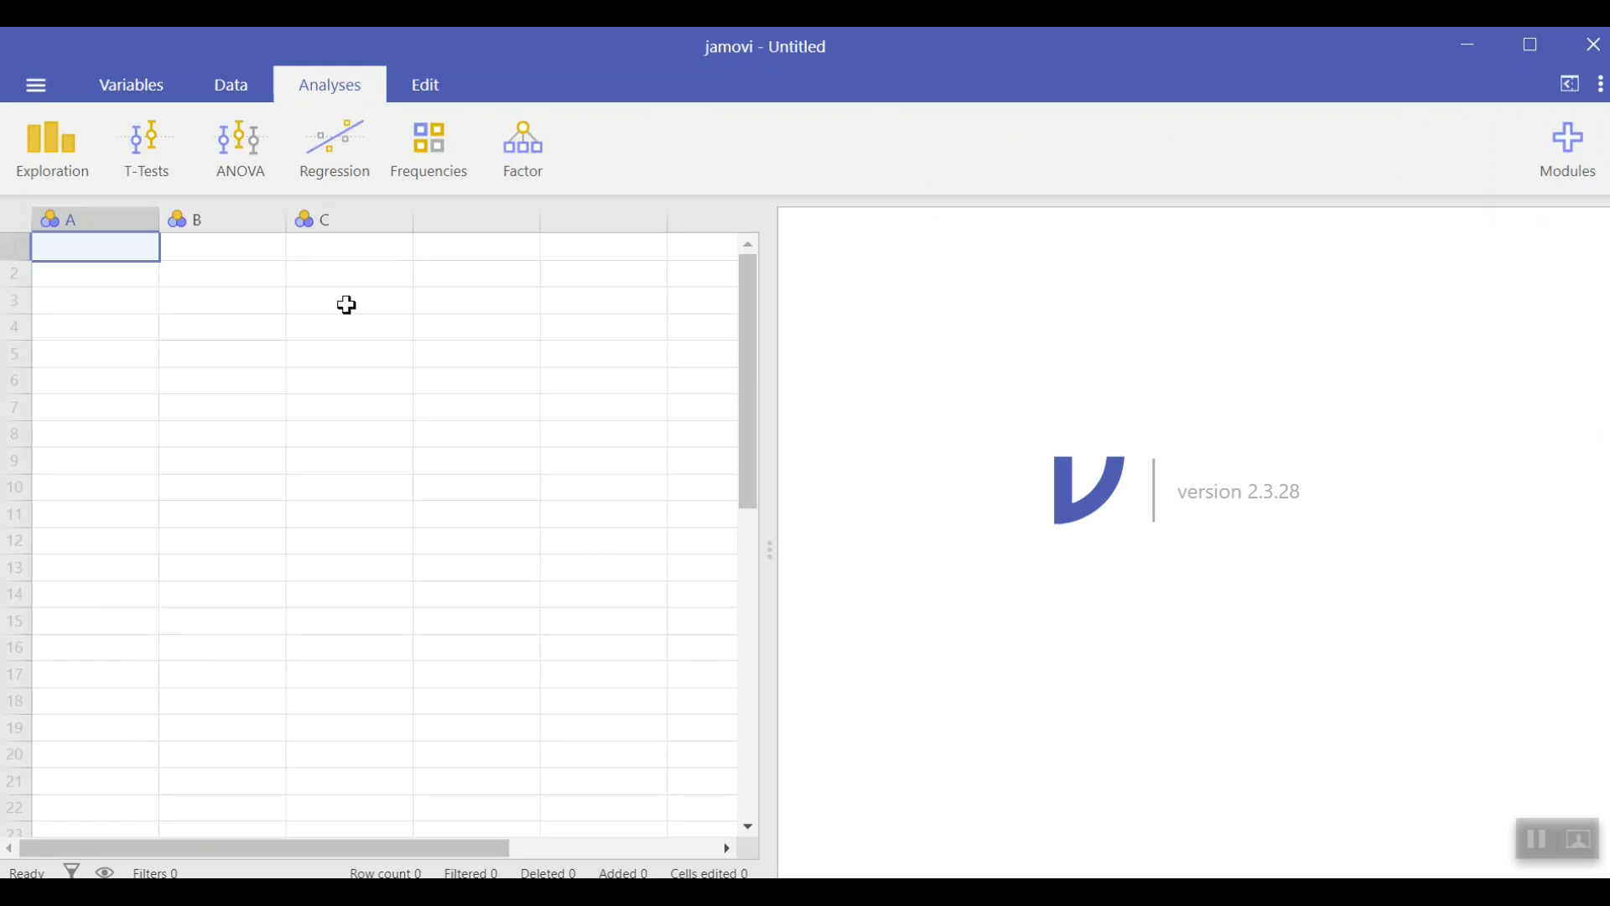
key("ctrl+v")
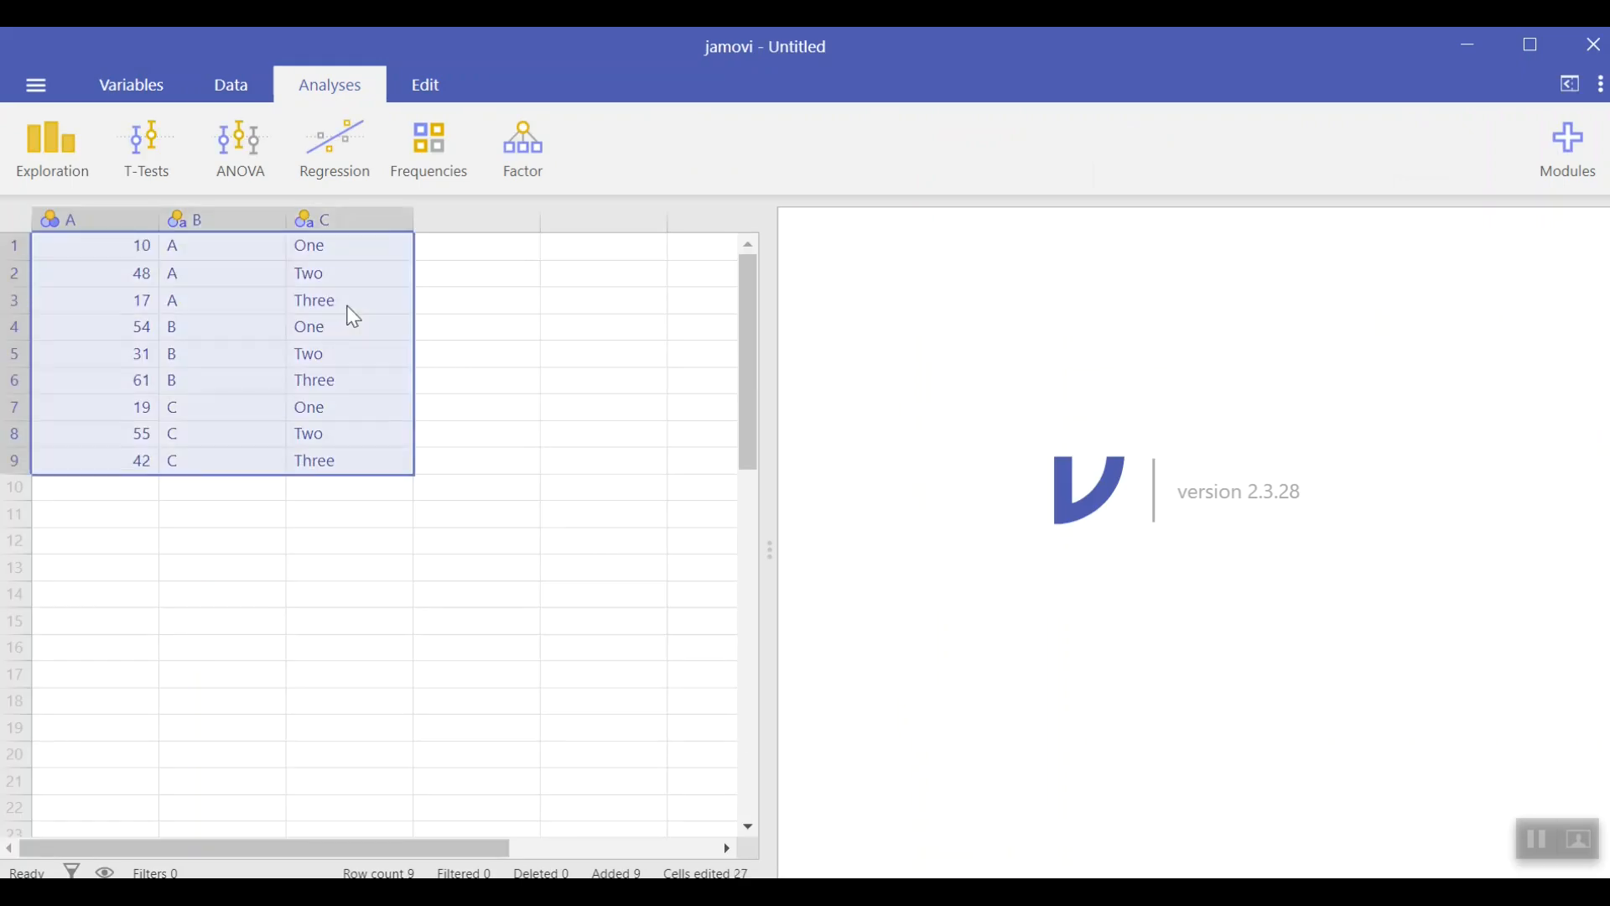
Step: Rename the first column's variable to counts, set its measure type to Continuous, and close the variable editor
left_click(108, 216)
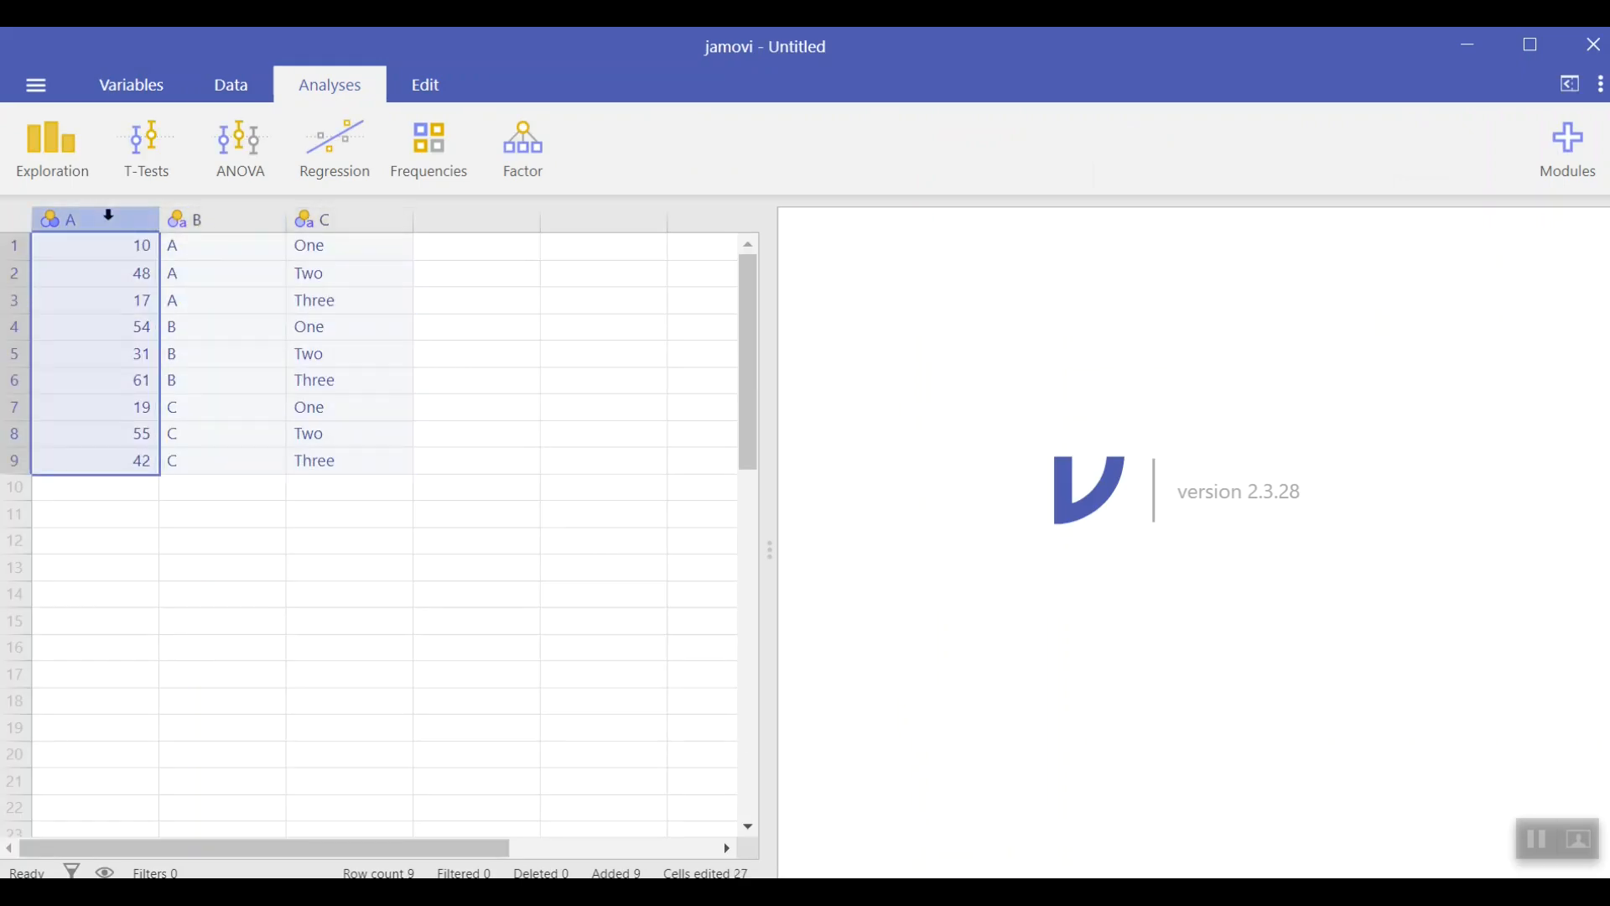
double_click(101, 216)
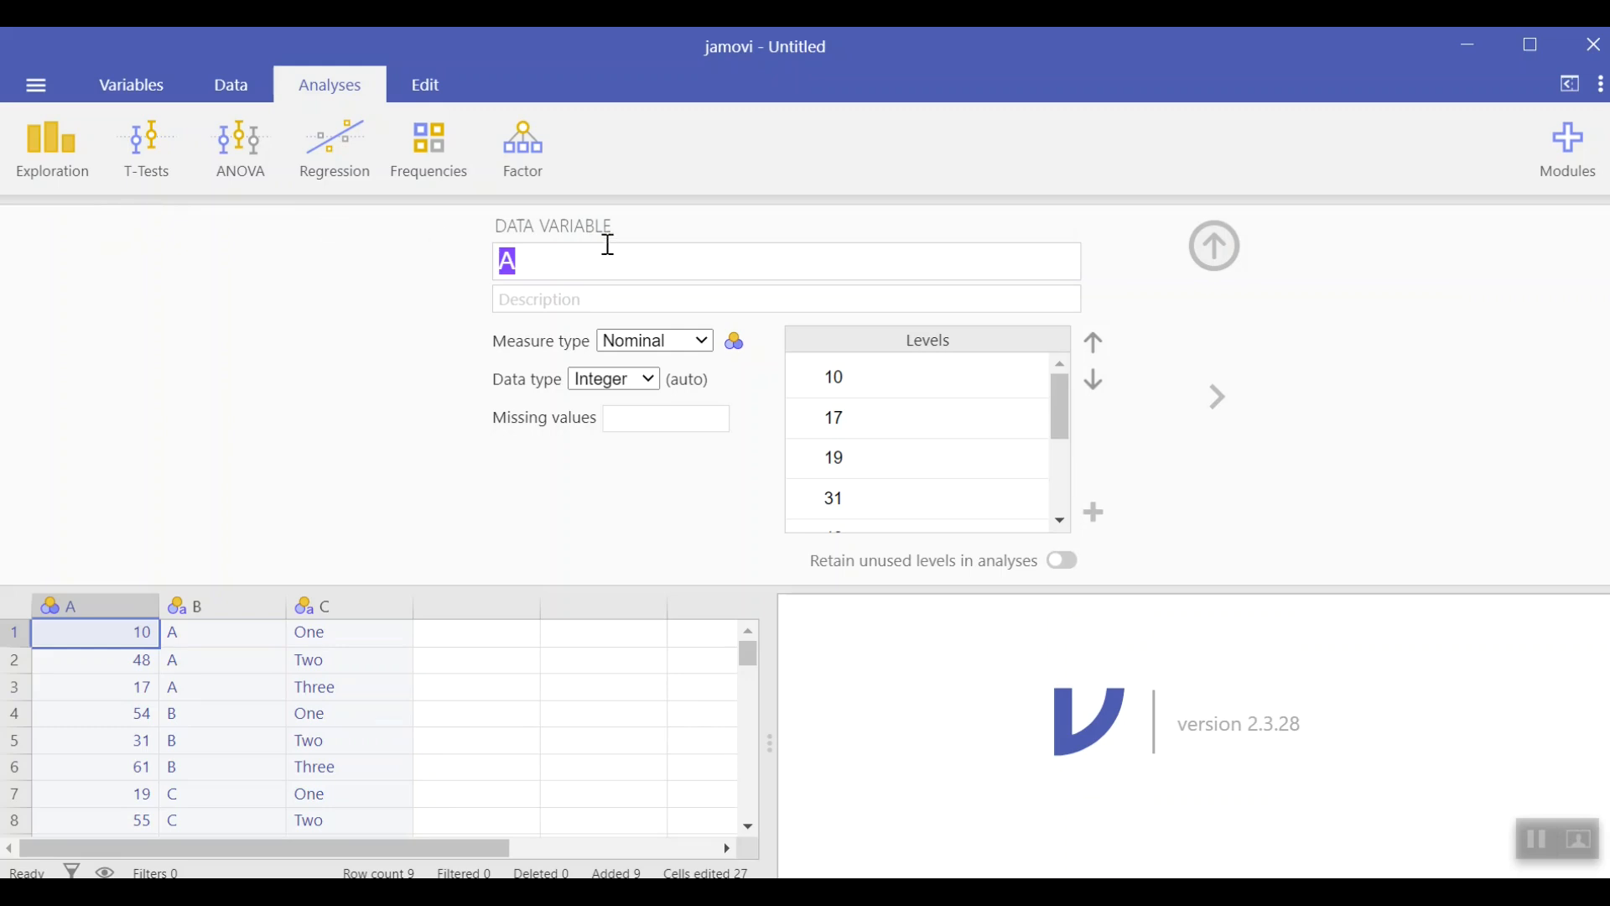
type("counts")
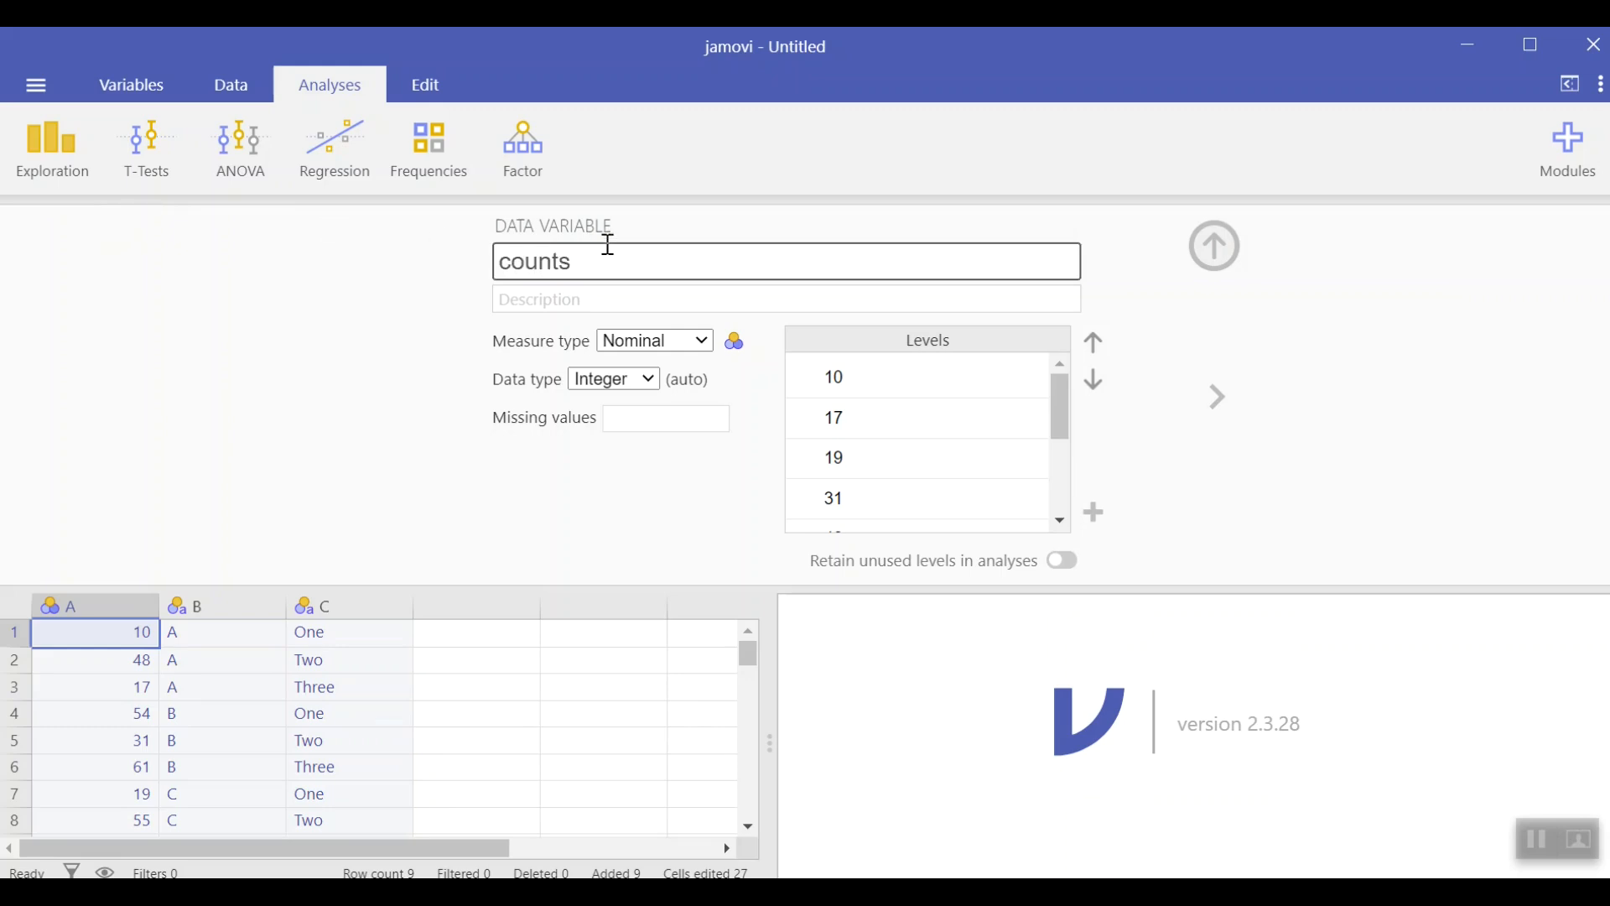
left_click(707, 344)
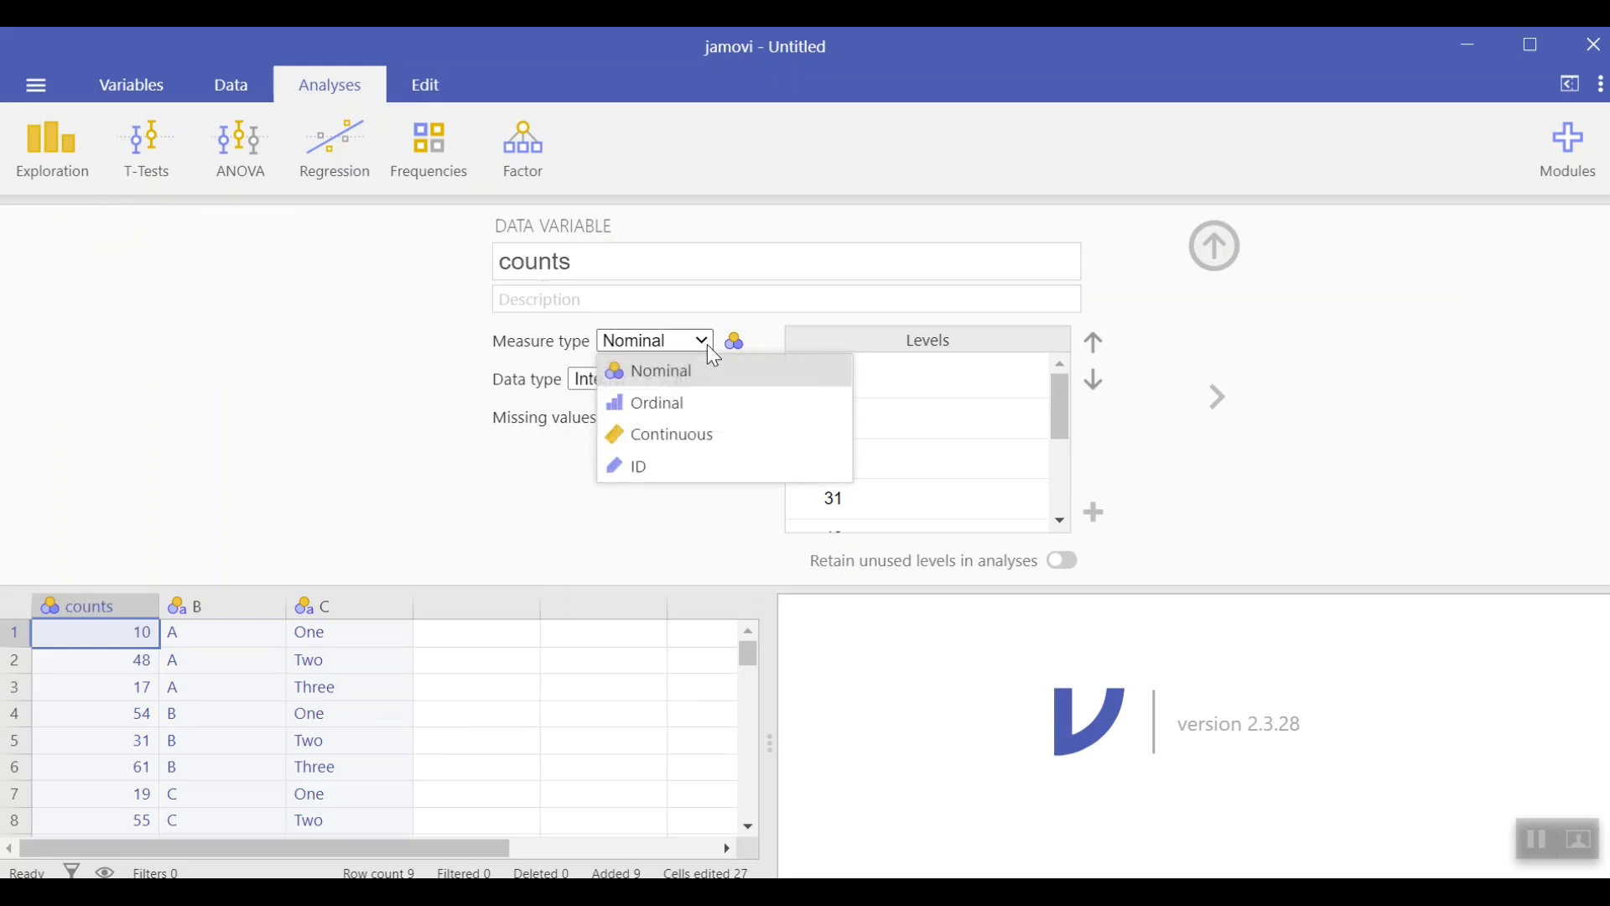
left_click(682, 424)
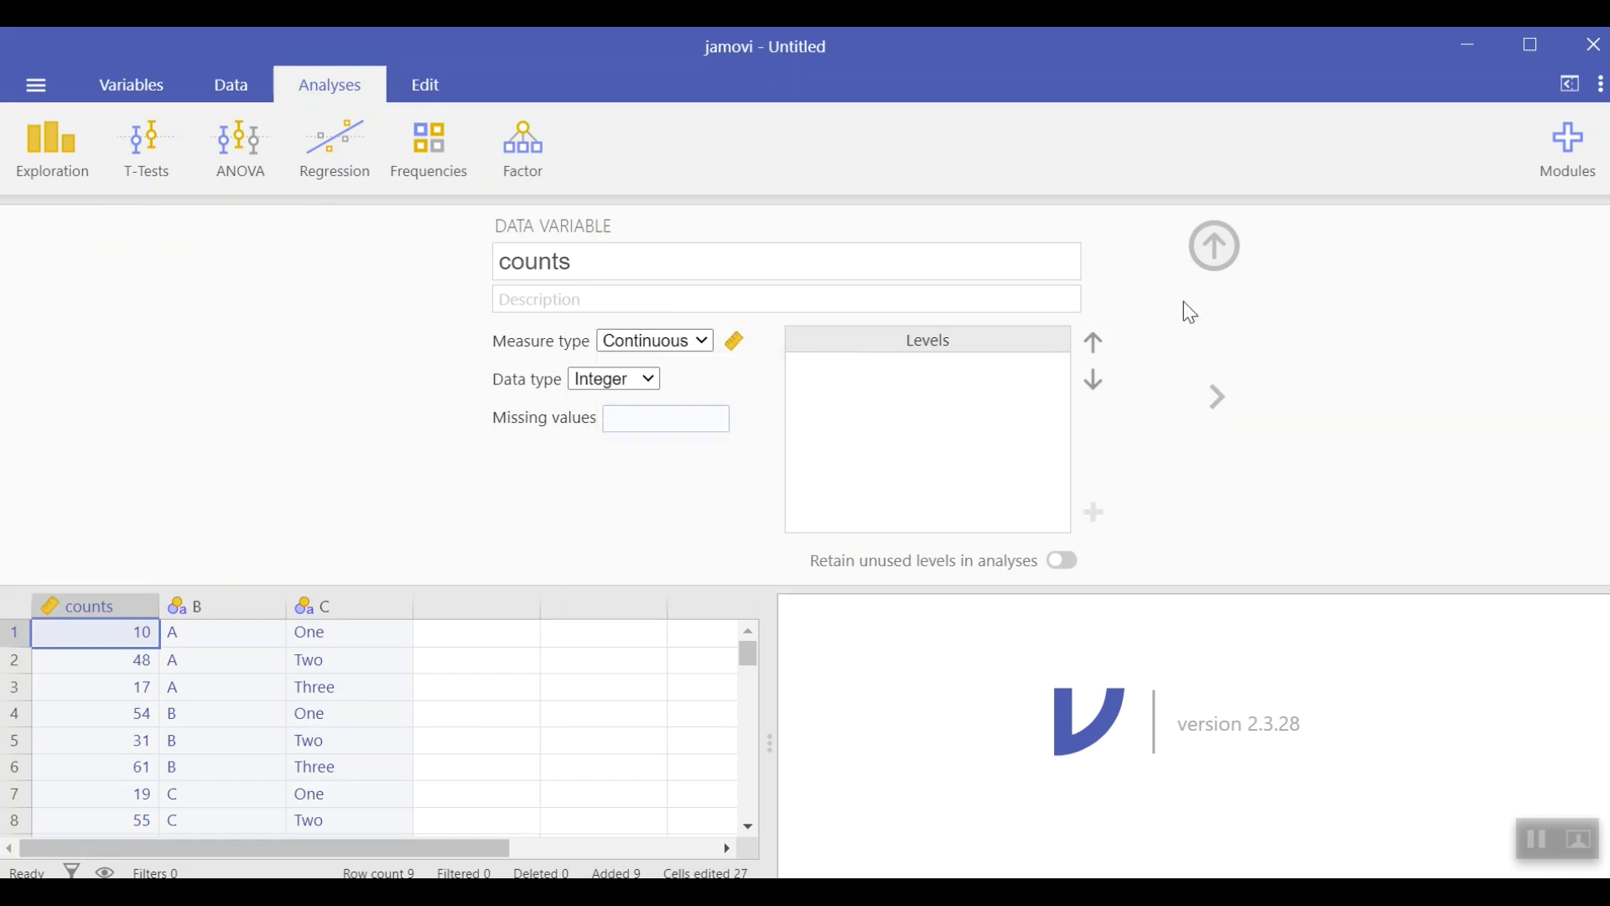
left_click(1216, 250)
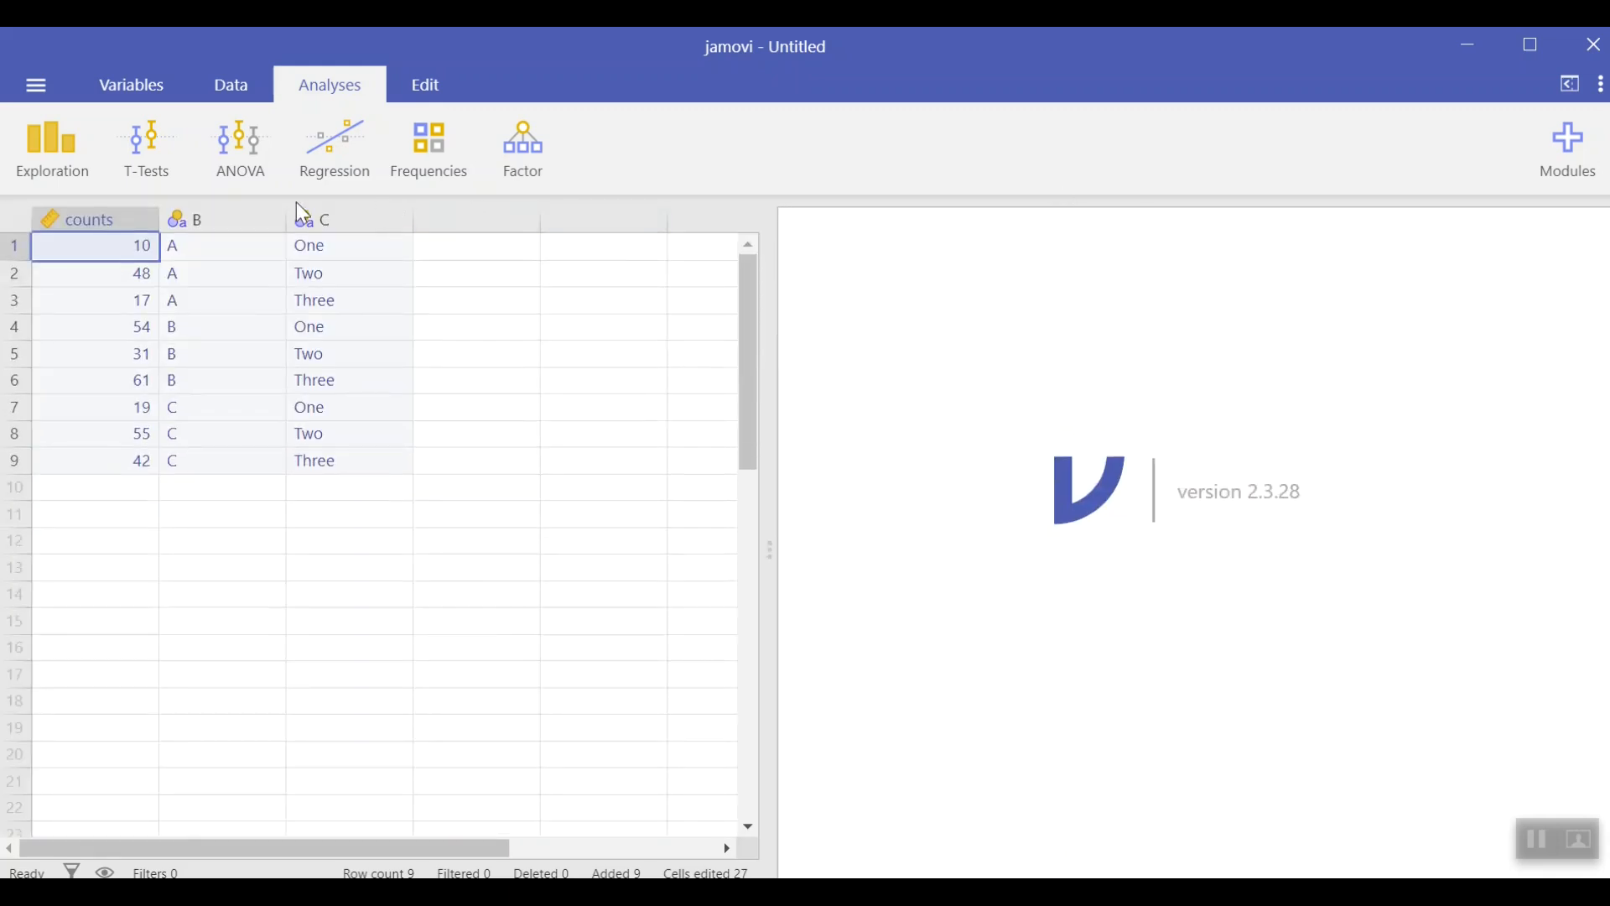
Step: Rename the second column's variable to sport and close the variable editor
double_click(225, 217)
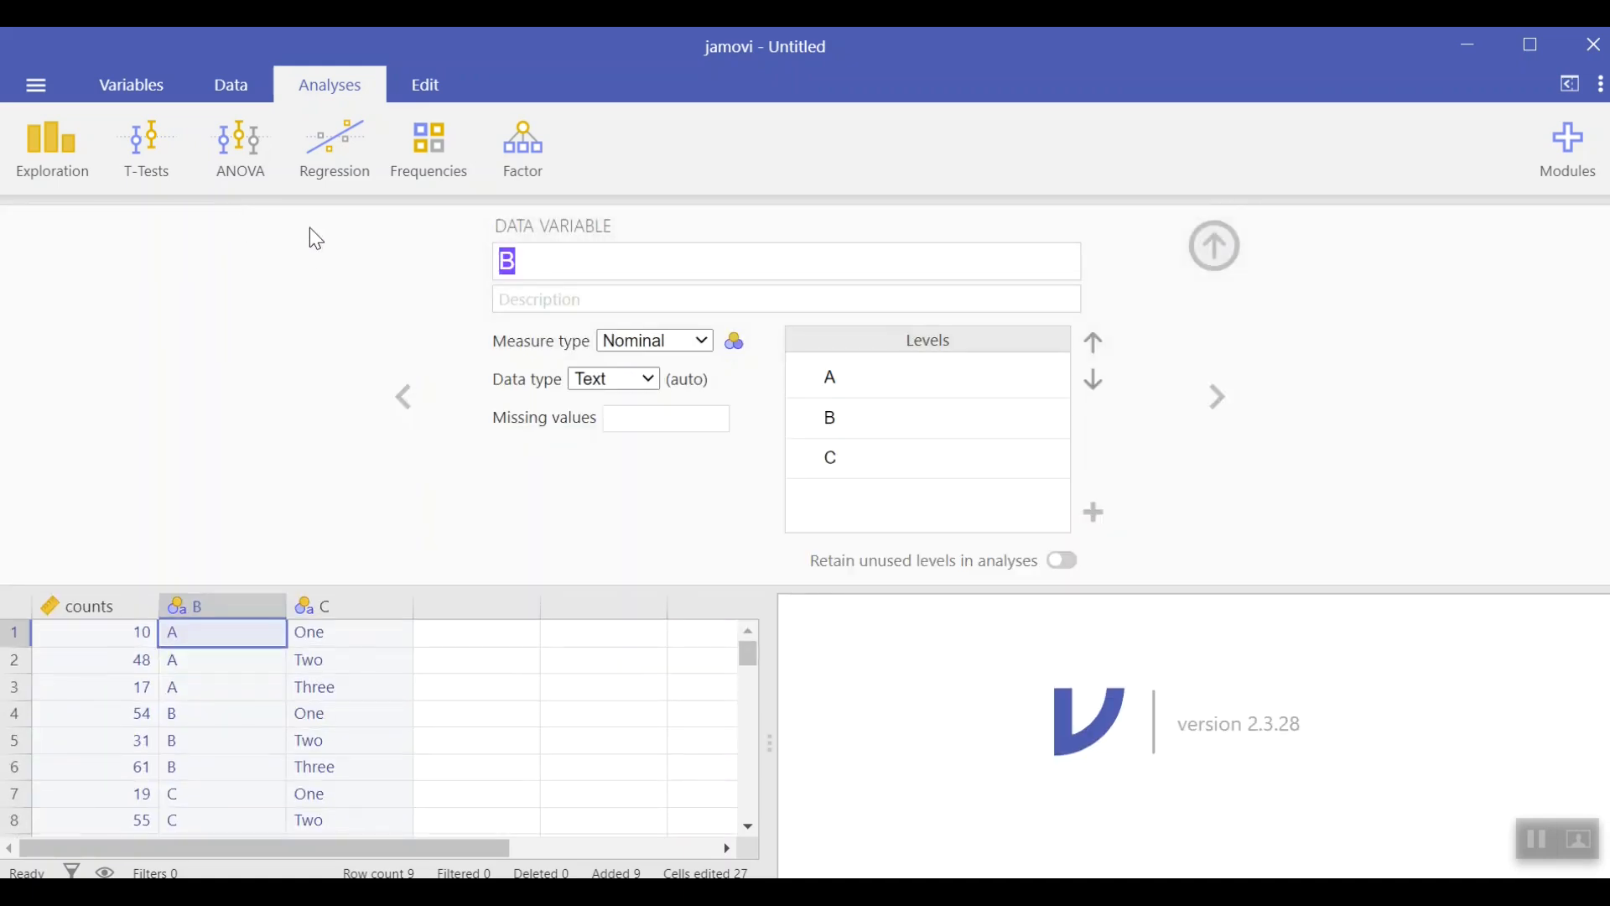
type("sport")
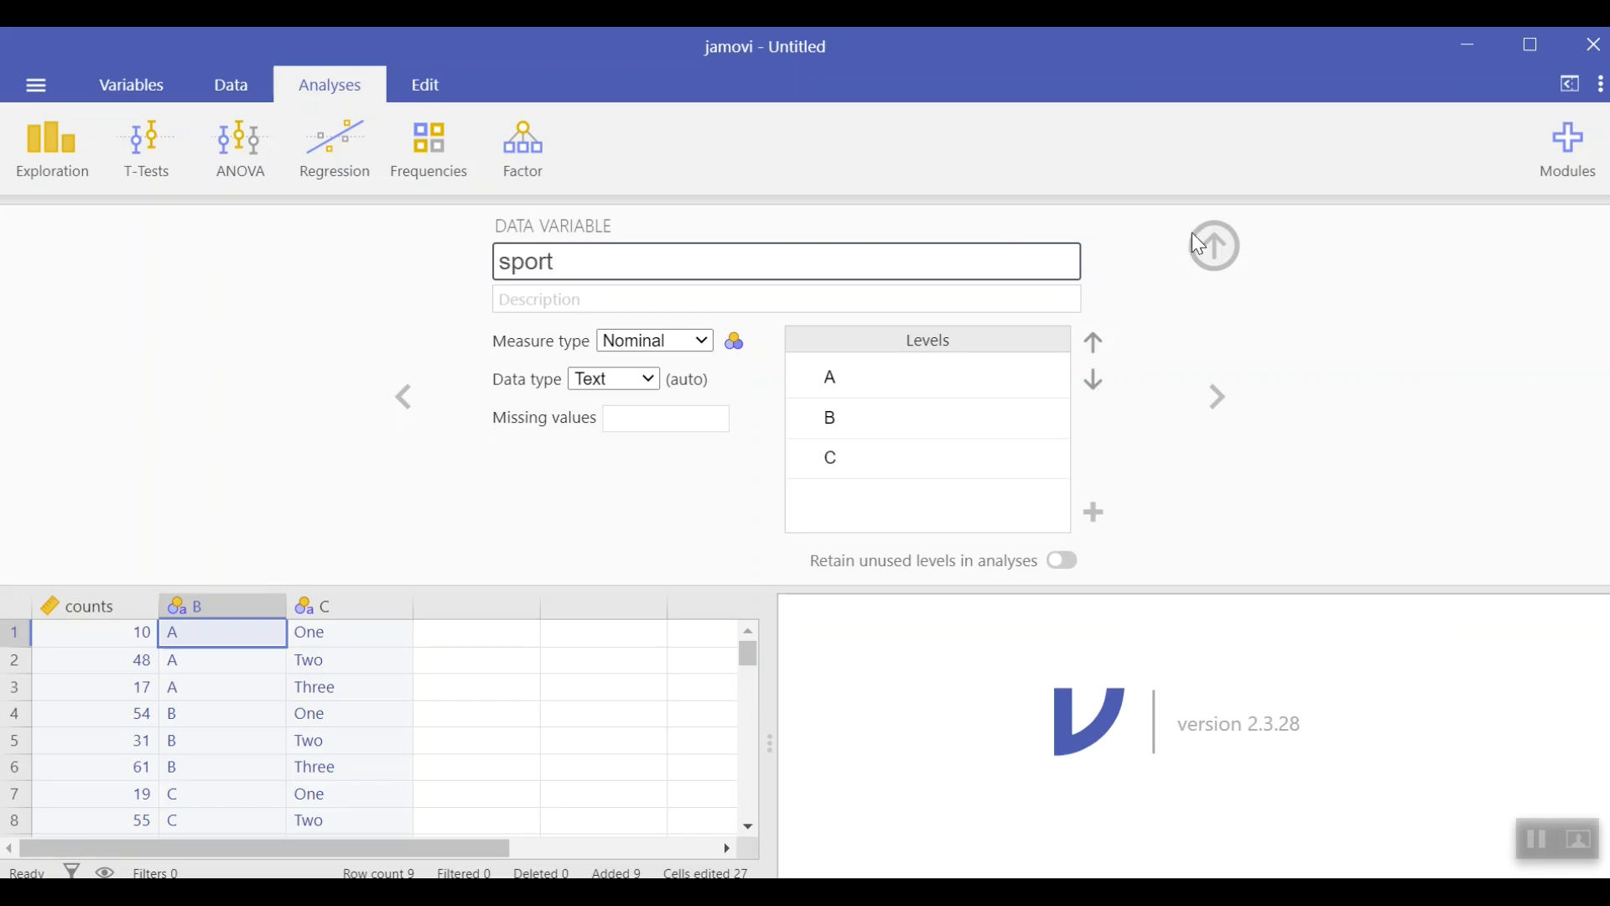
left_click(1216, 245)
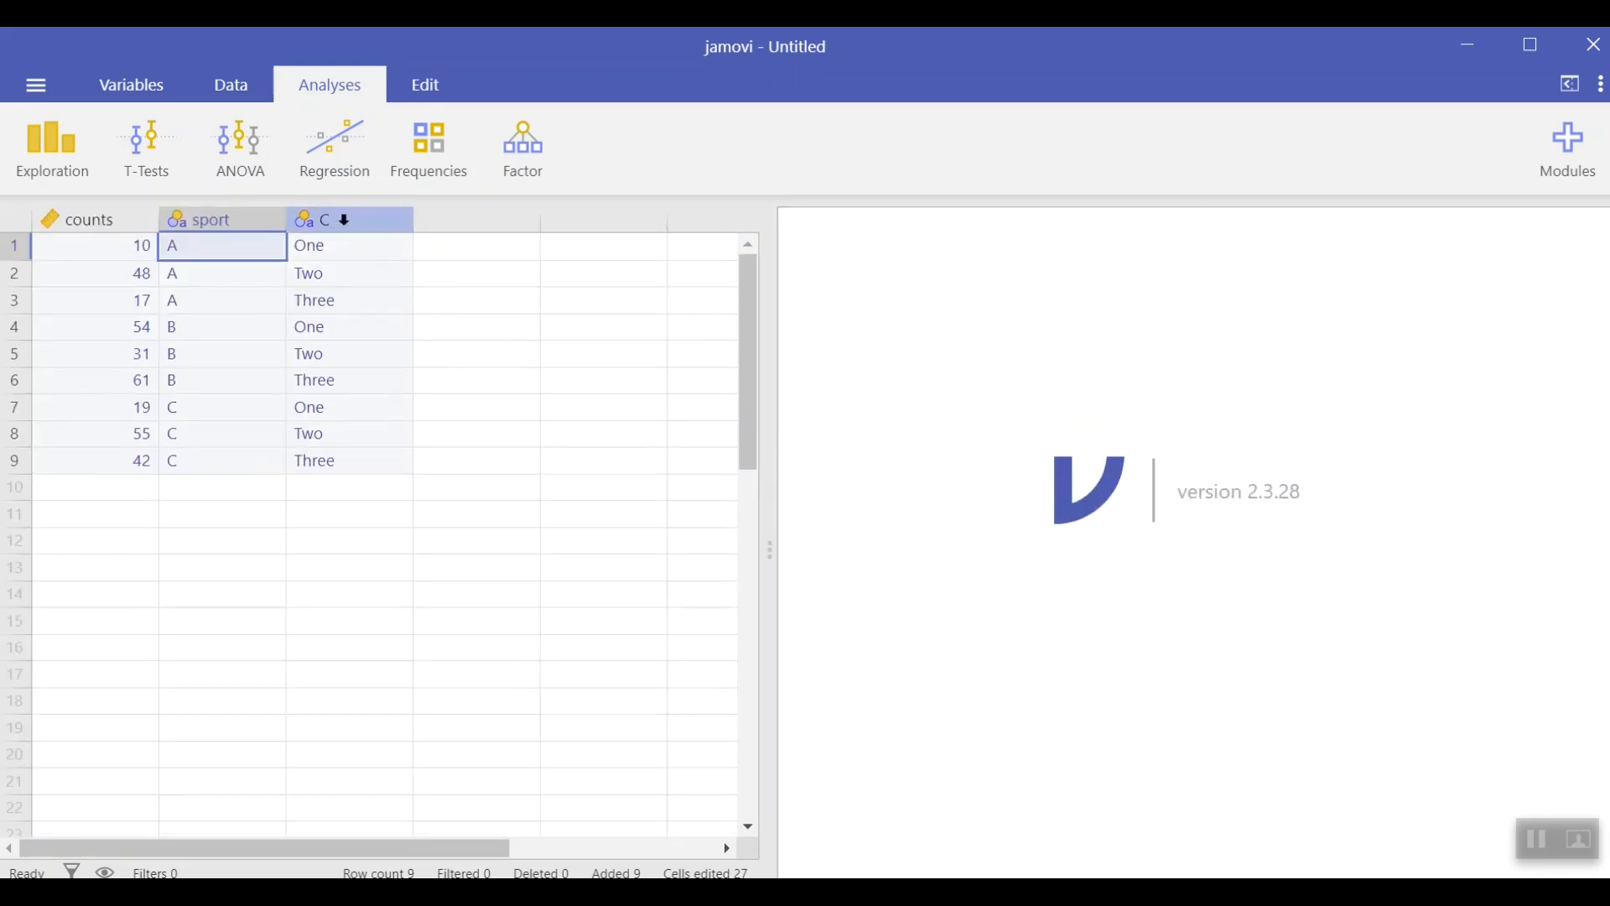
Step: Rename the third column's variable to year and close the variable editor
double_click(344, 220)
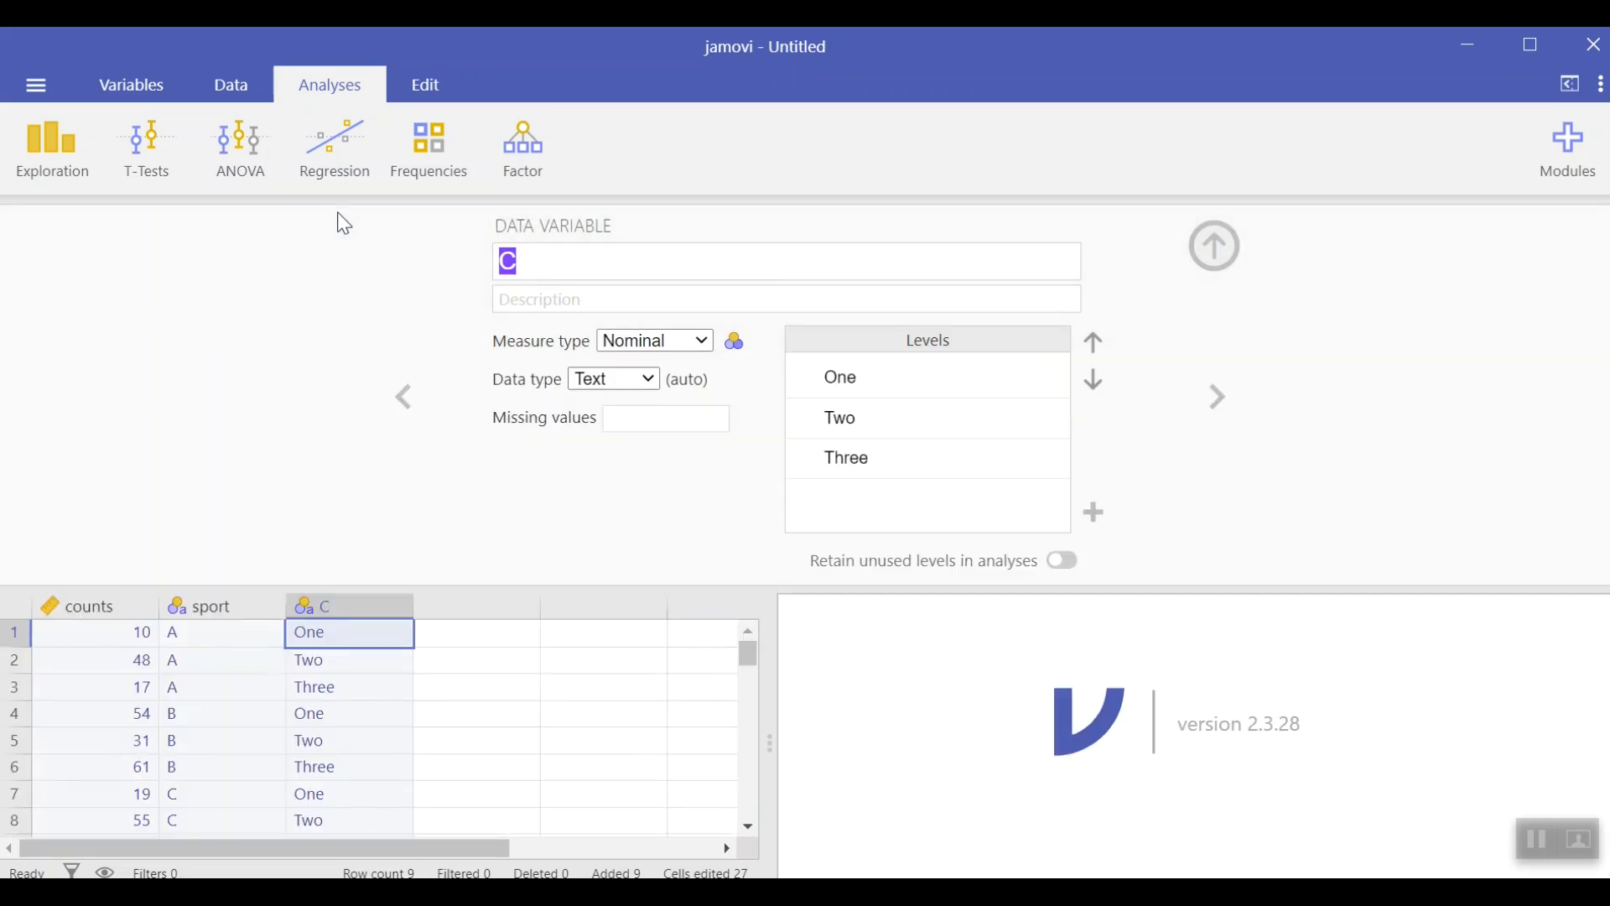
type("year")
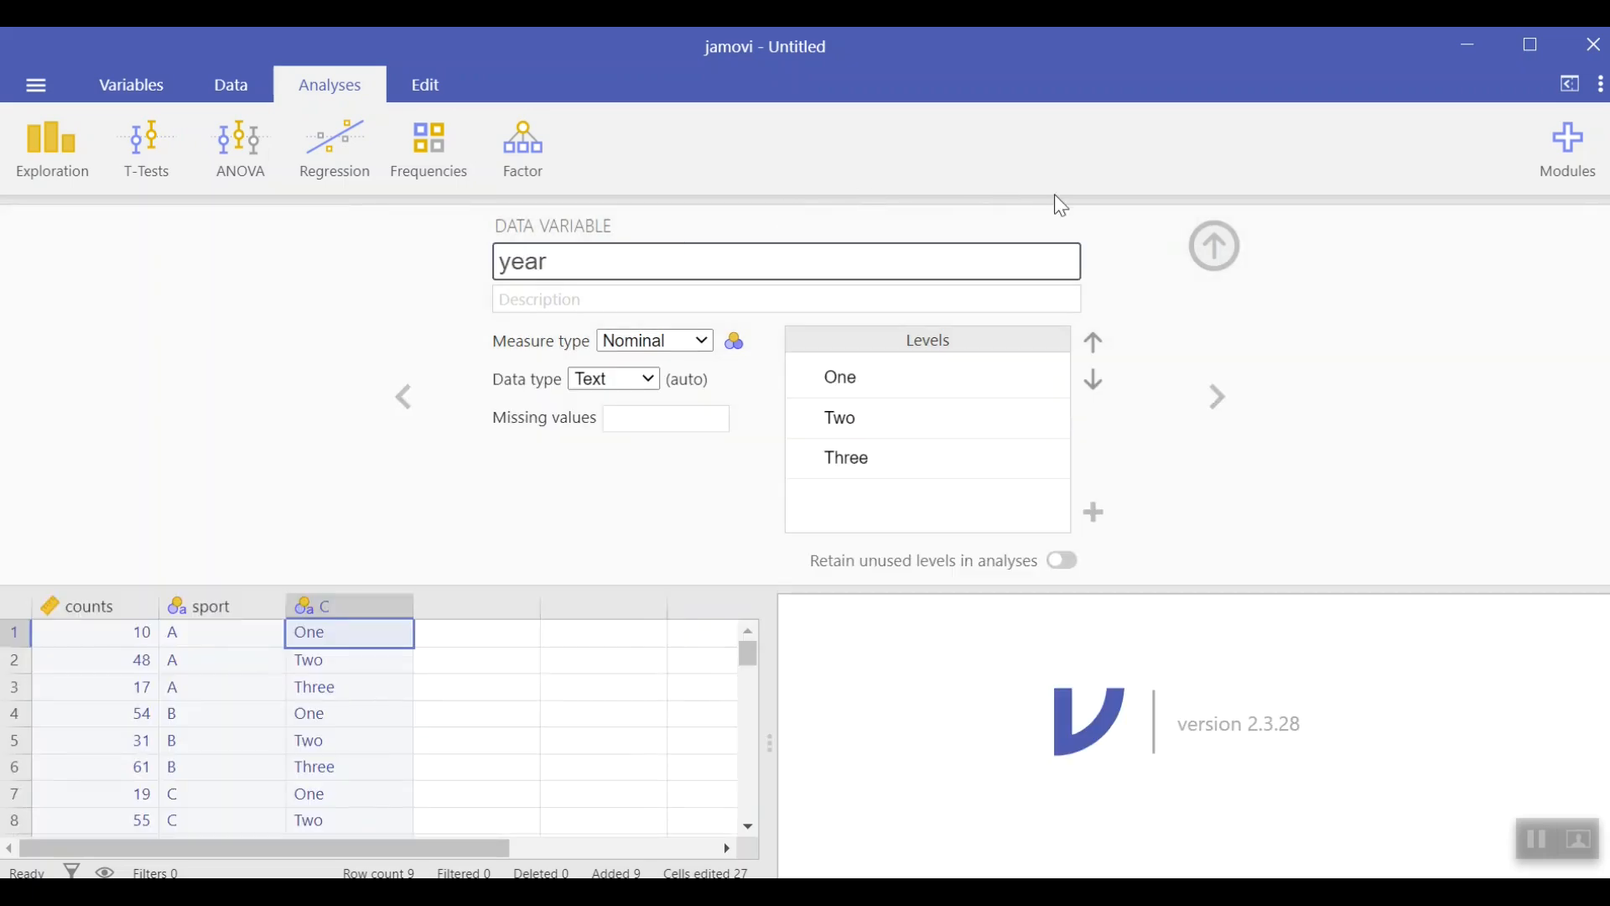
left_click(1195, 250)
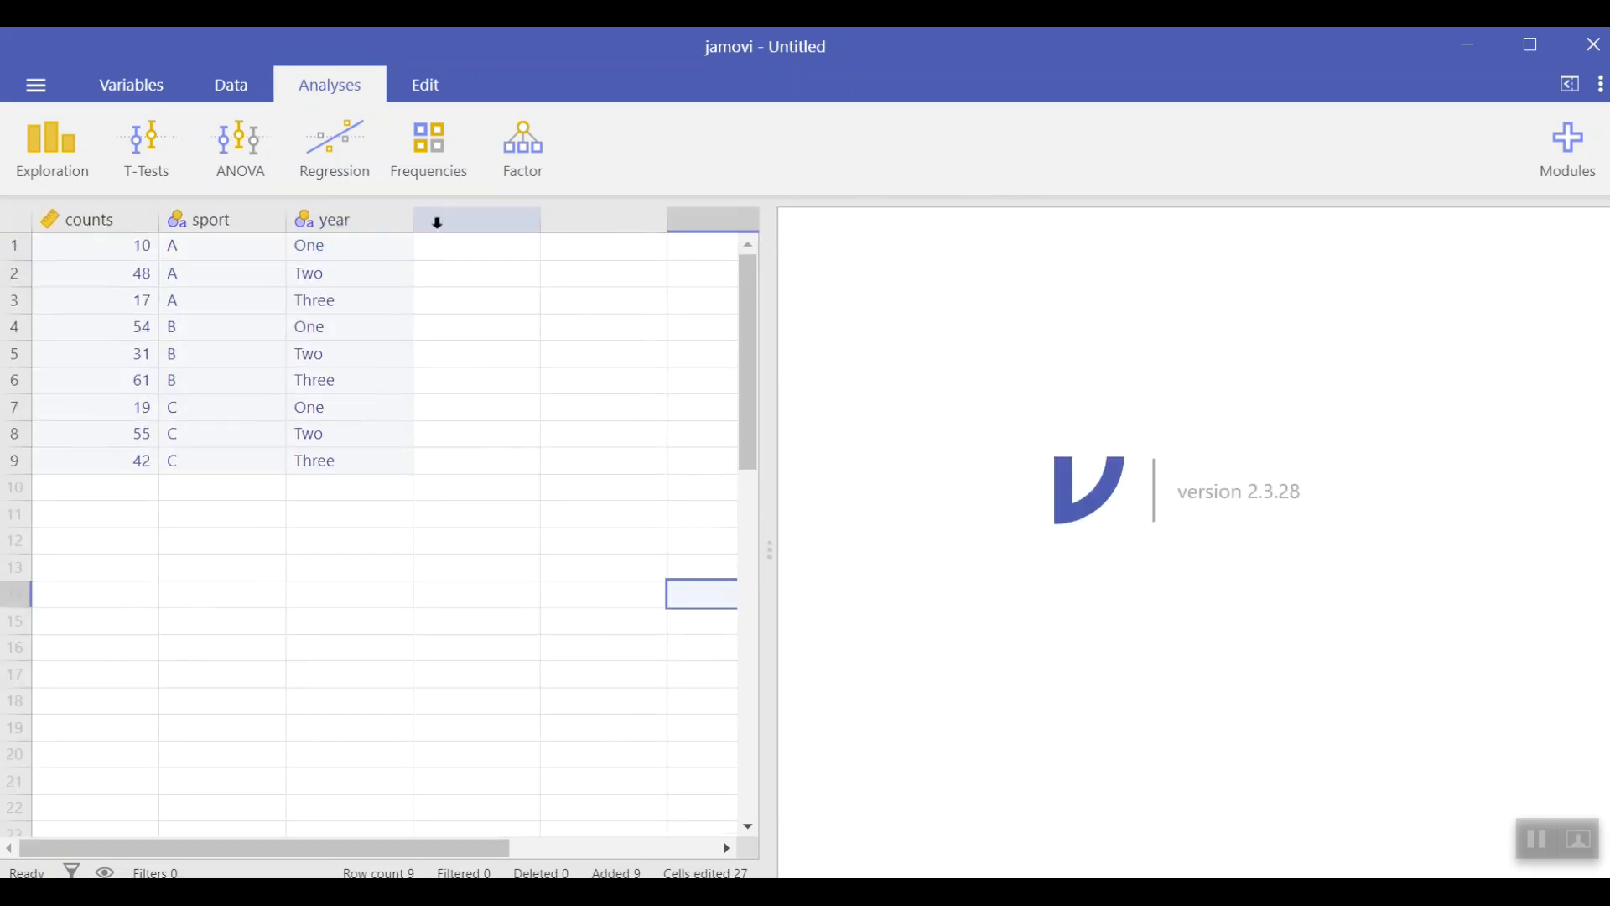
Step: Run an Independent Samples contingency table with sport as rows, year as columns and counts as the counts variable
left_click(441, 153)
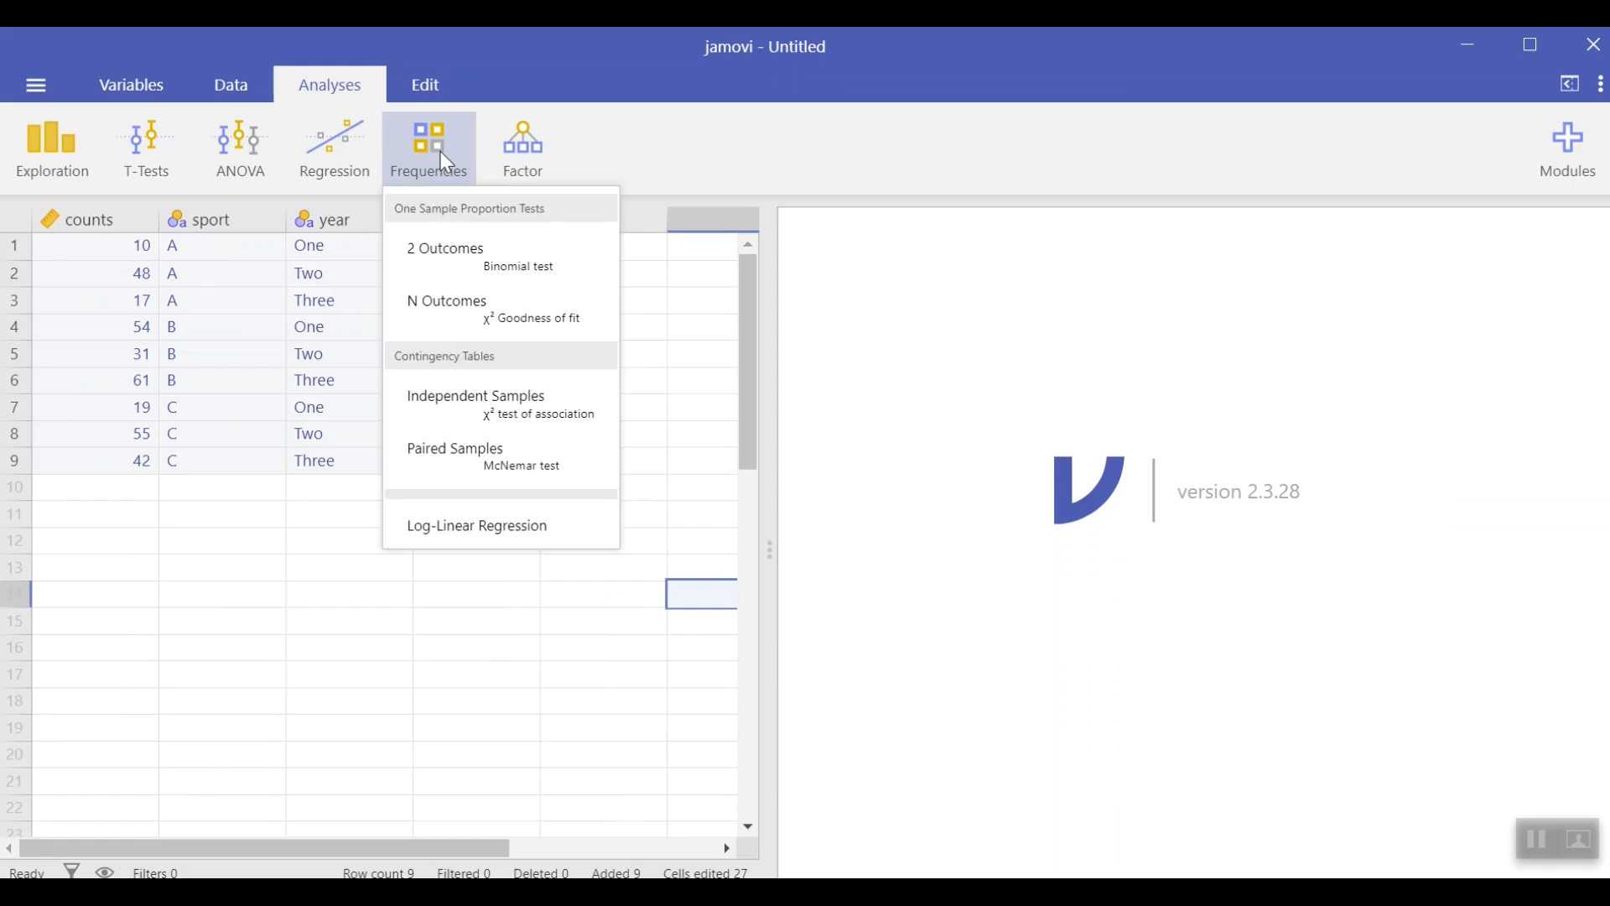
left_click(459, 417)
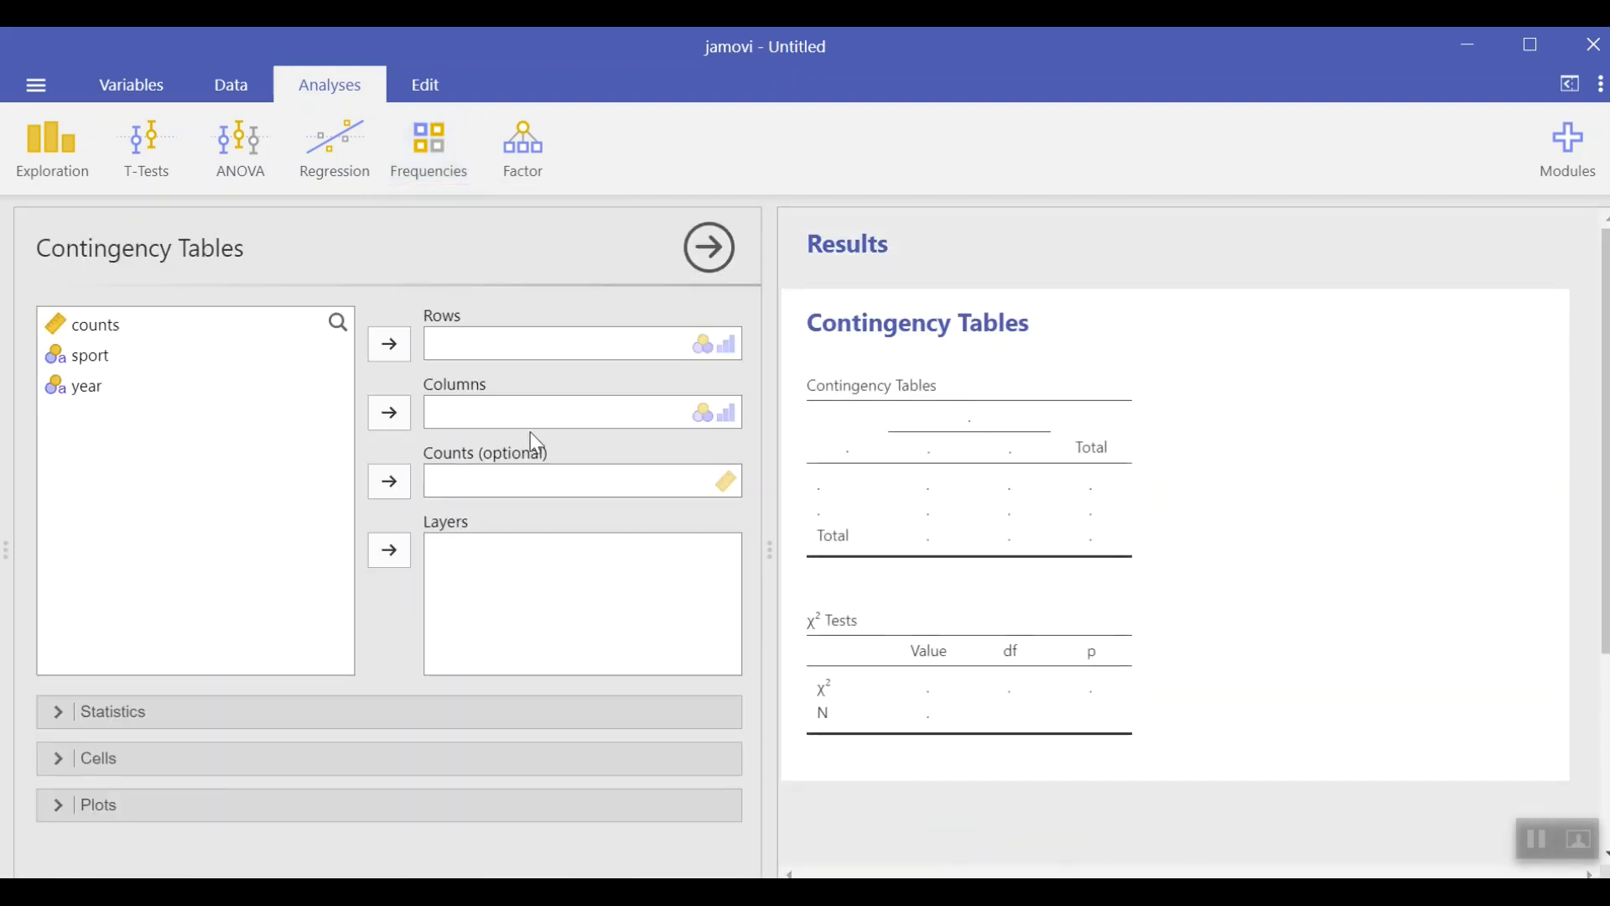
left_click(112, 331)
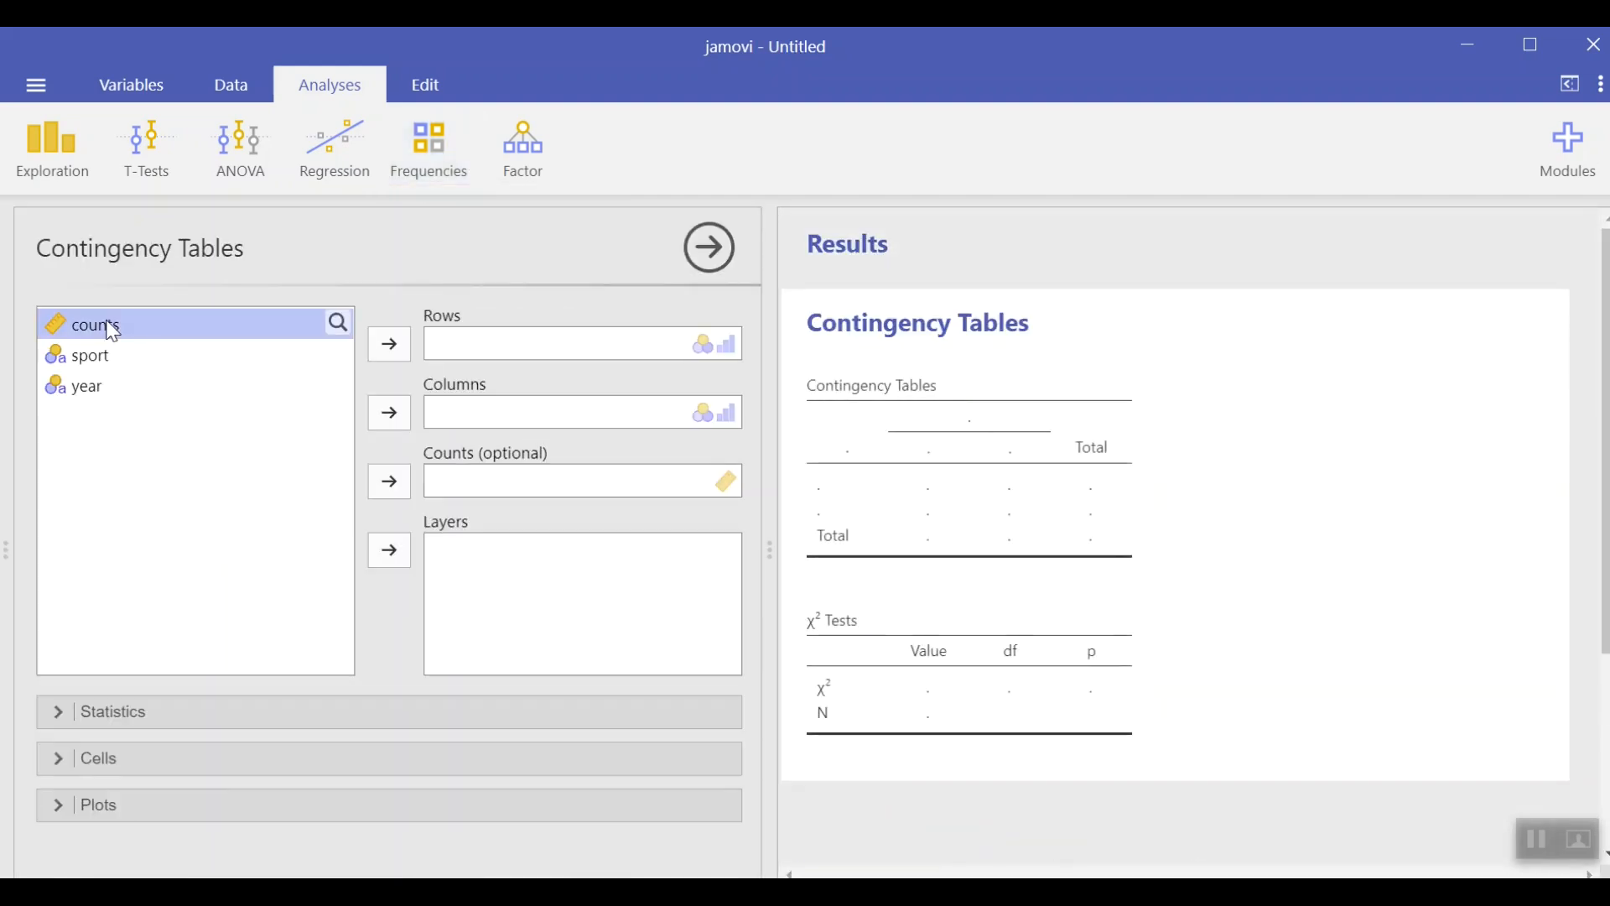
left_click(390, 481)
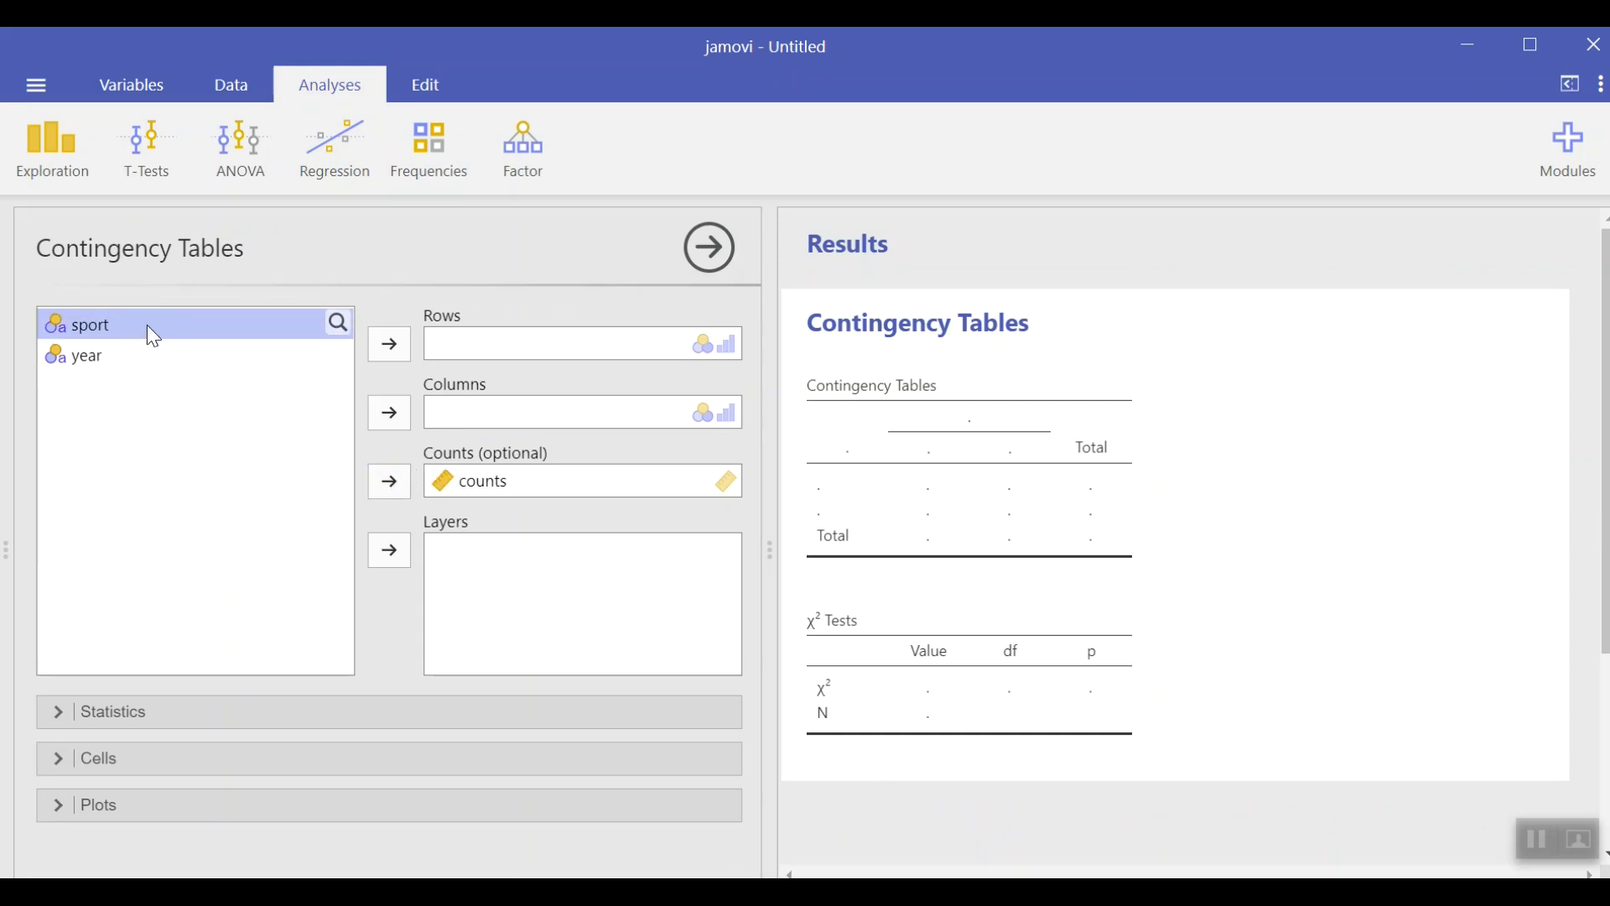
left_click(389, 344)
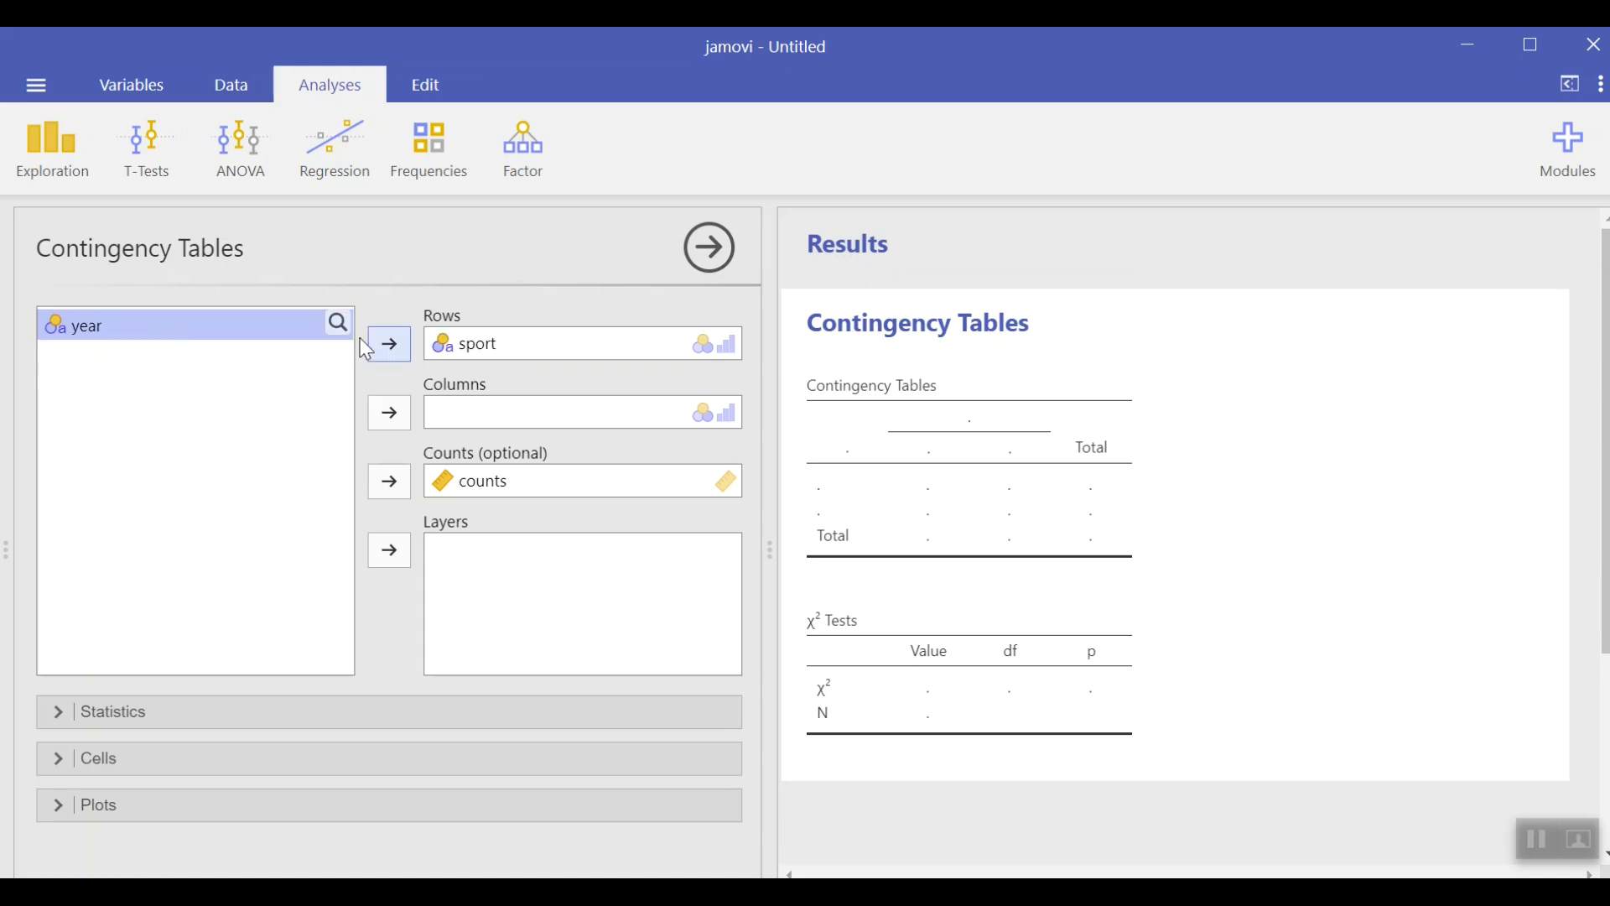
left_click(389, 412)
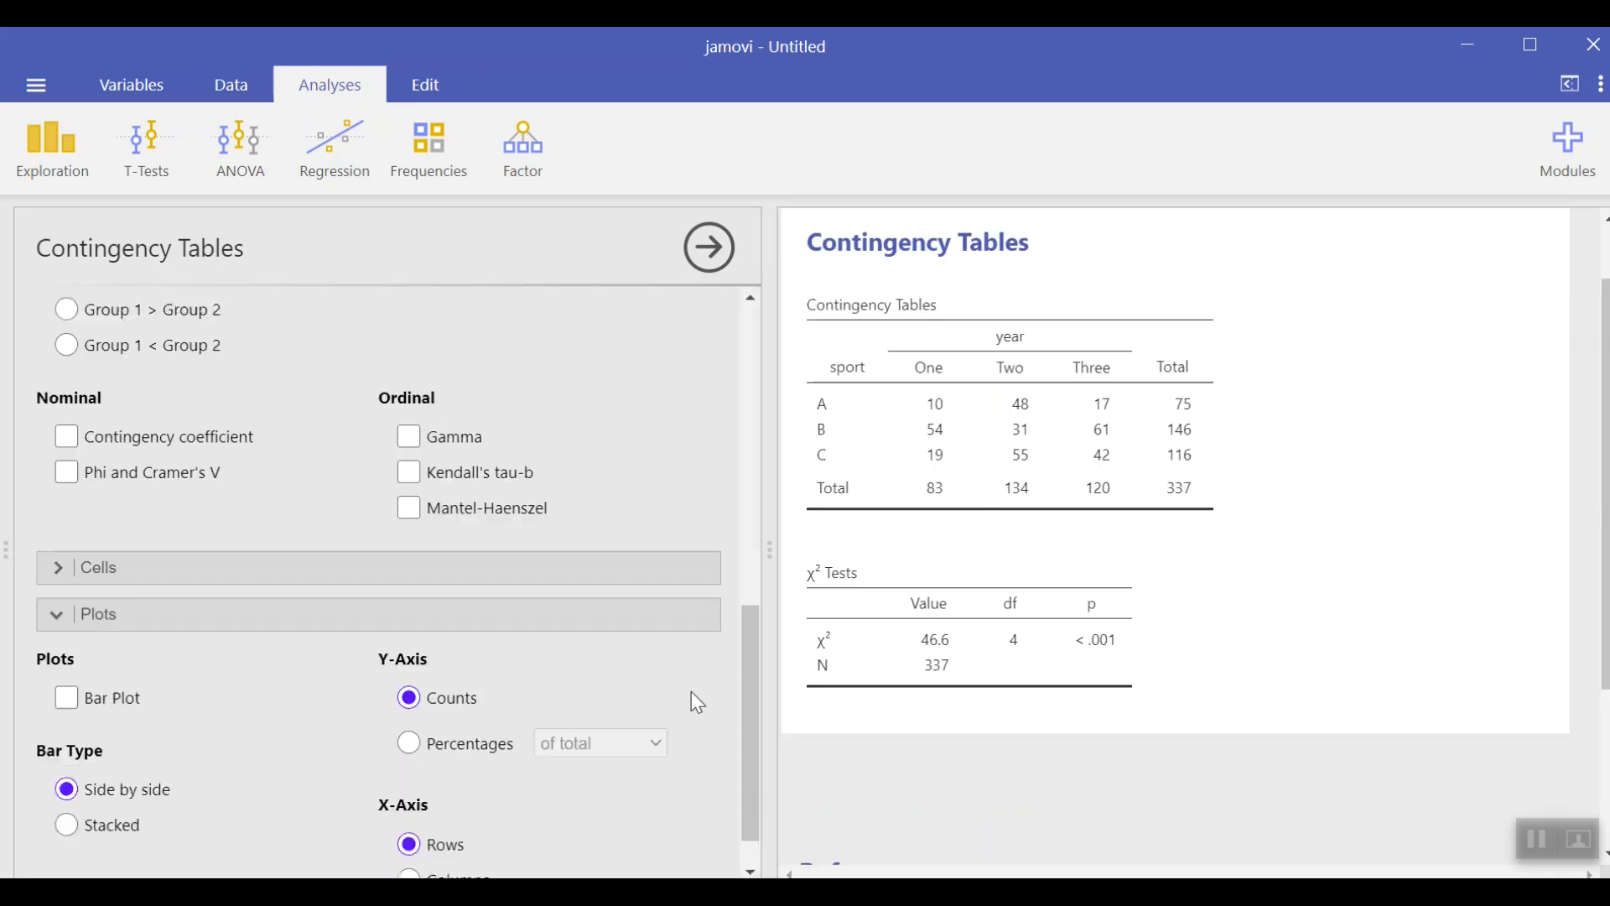
scroll(696, 703, "down", 1)
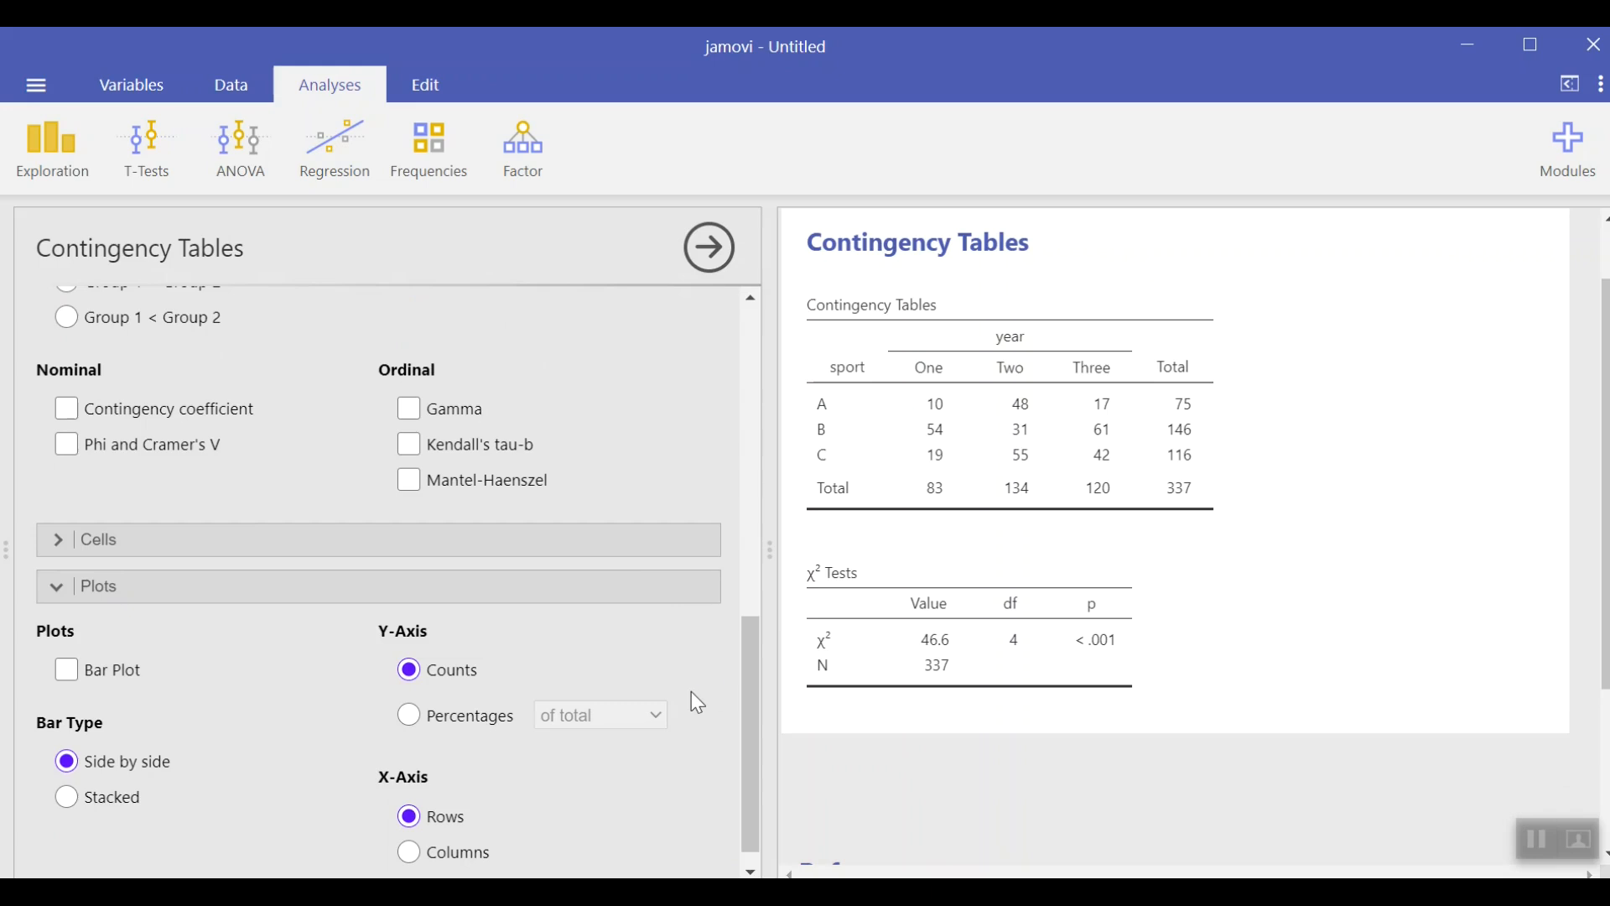
Step: Add a bar plot of the contingency table to the results
scroll(692, 696, "down", 1)
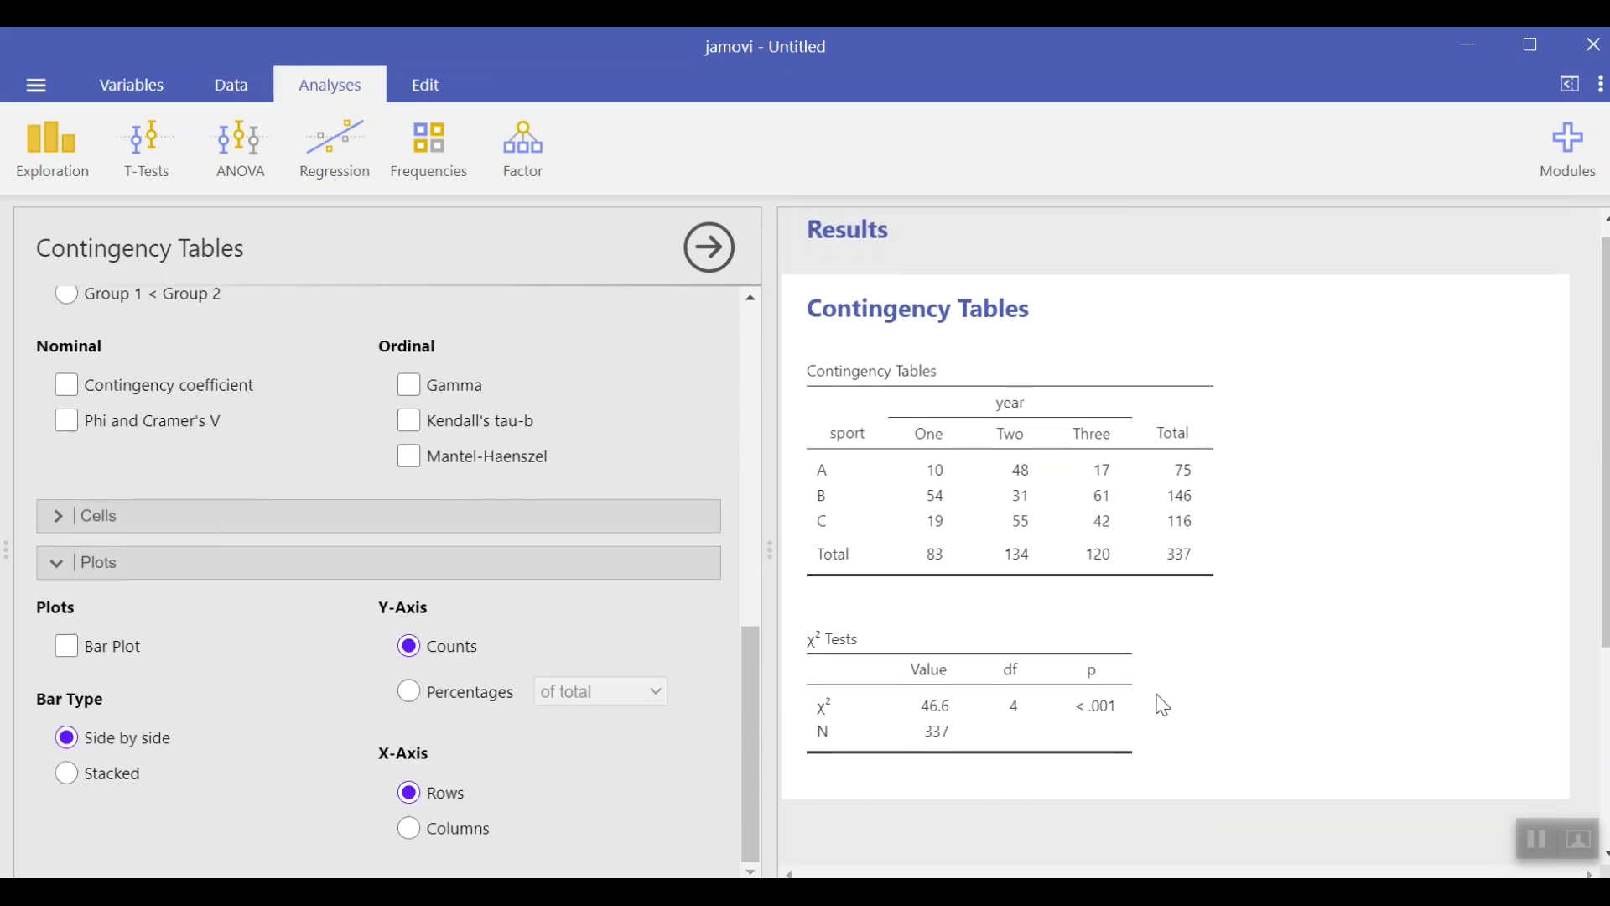
scroll(1162, 705, "down", 3)
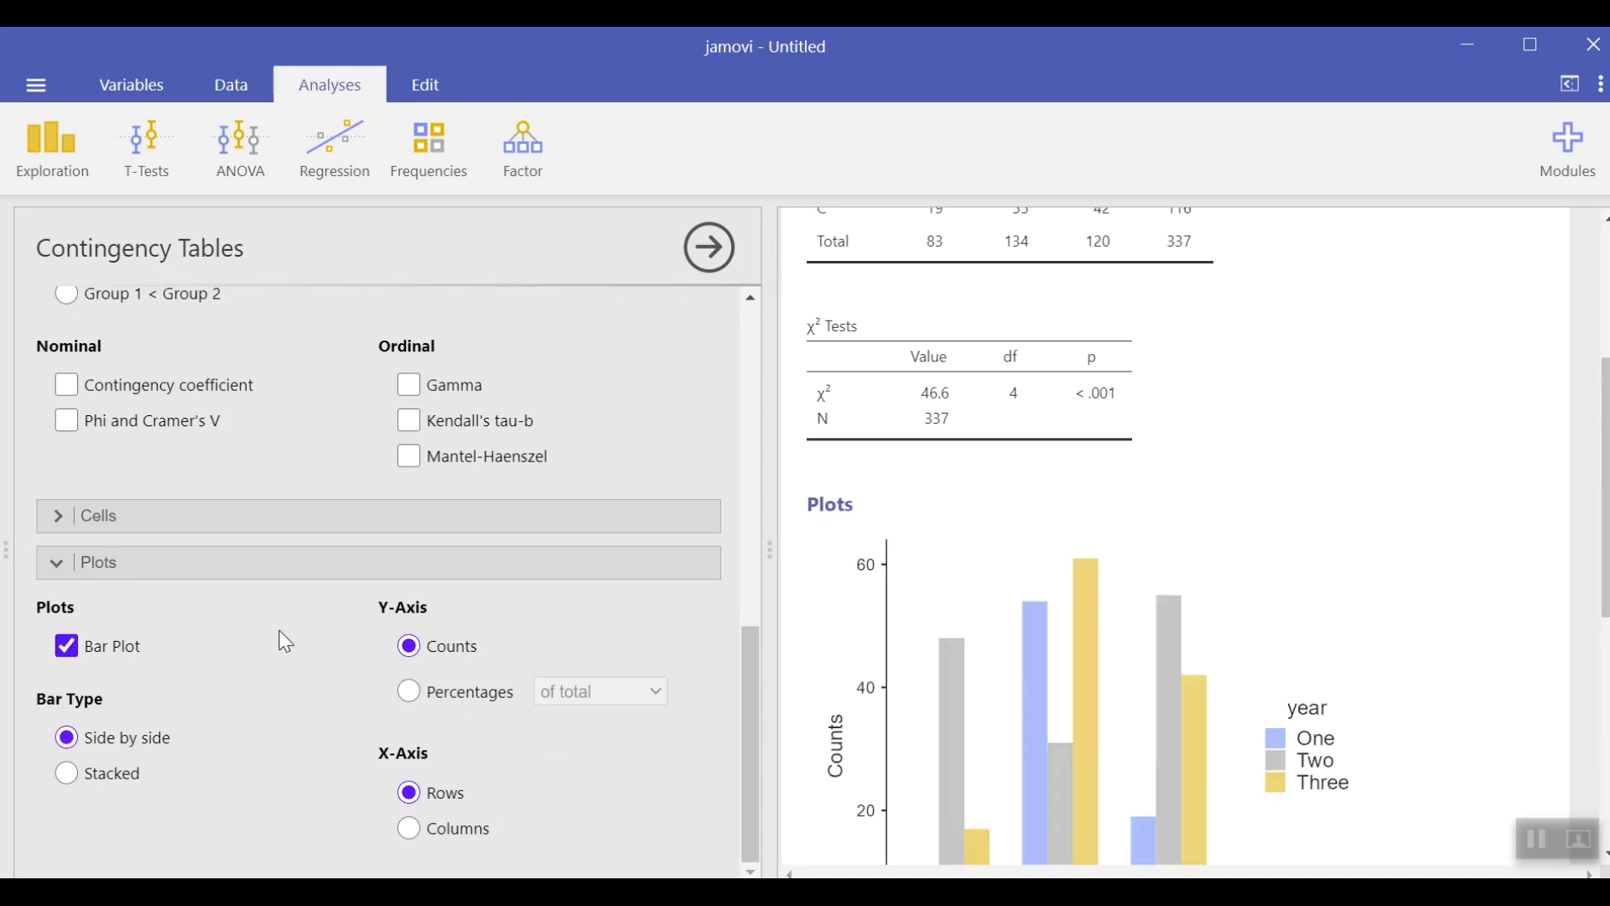
scroll(1545, 524, "down", 3)
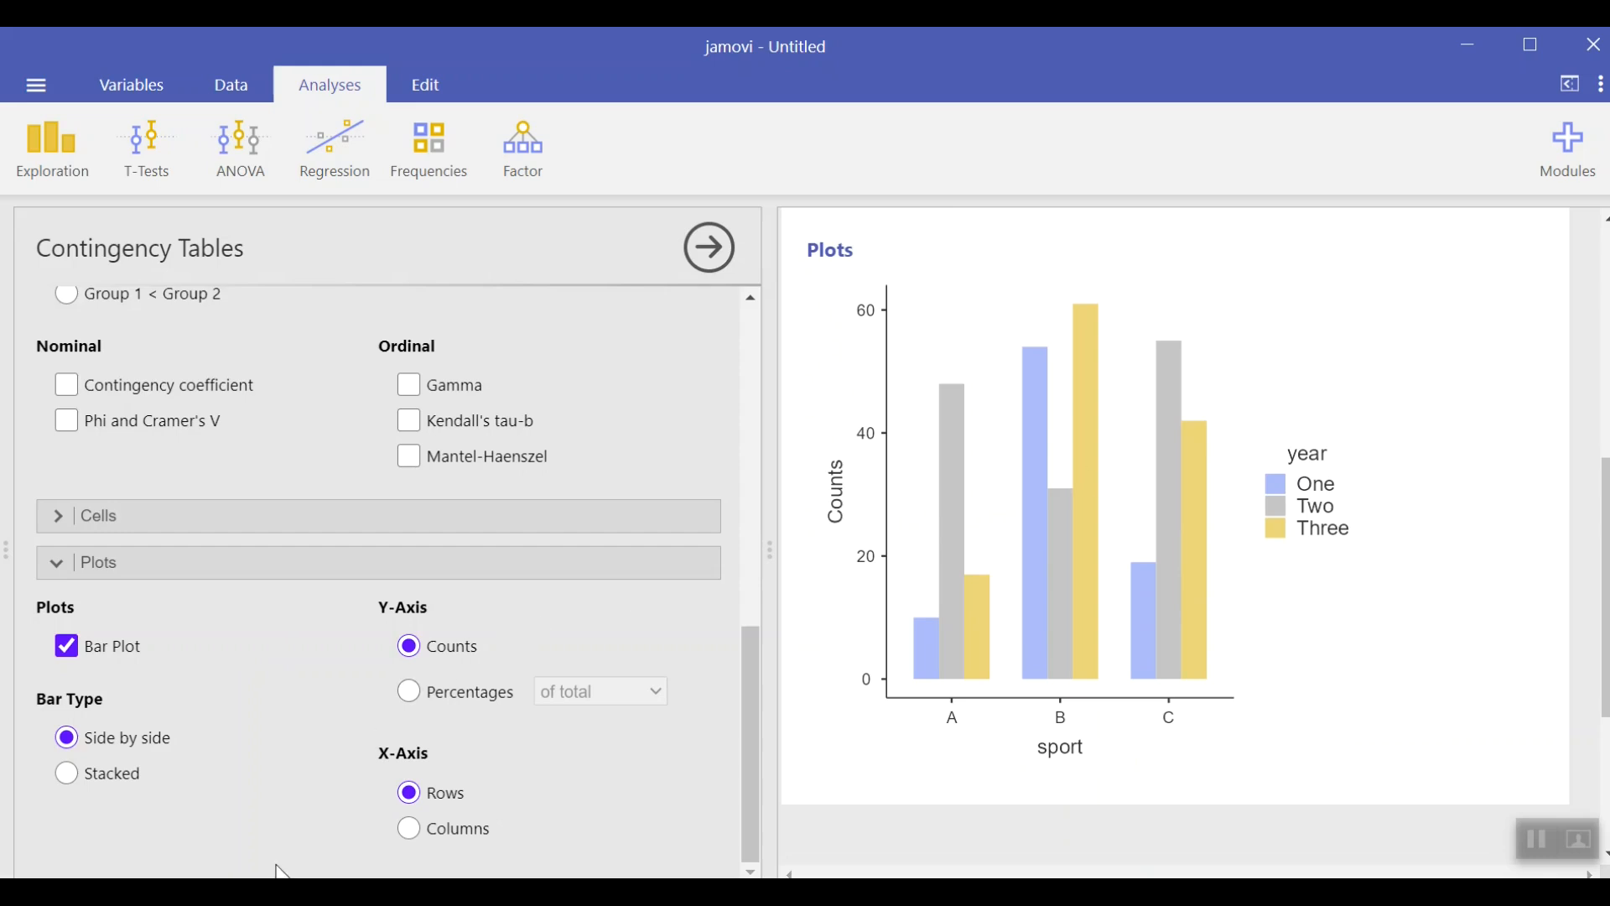
Step: Switch the bar plot to percentages of total, stacked bars, with sport (rows) on the x-axis
left_click(414, 696)
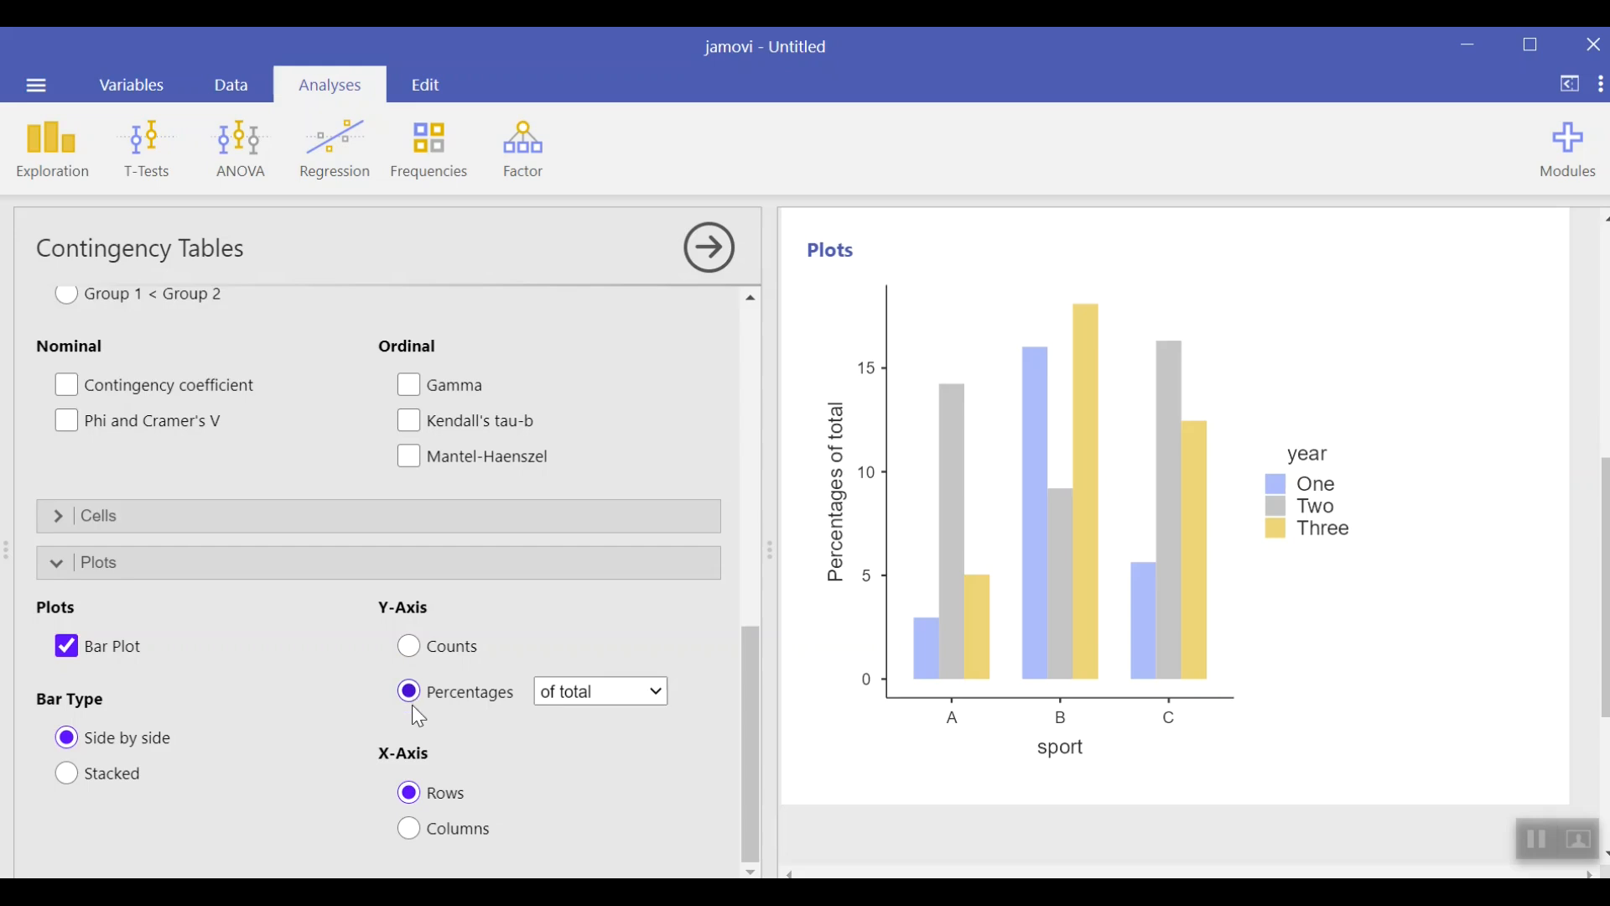
left_click(410, 829)
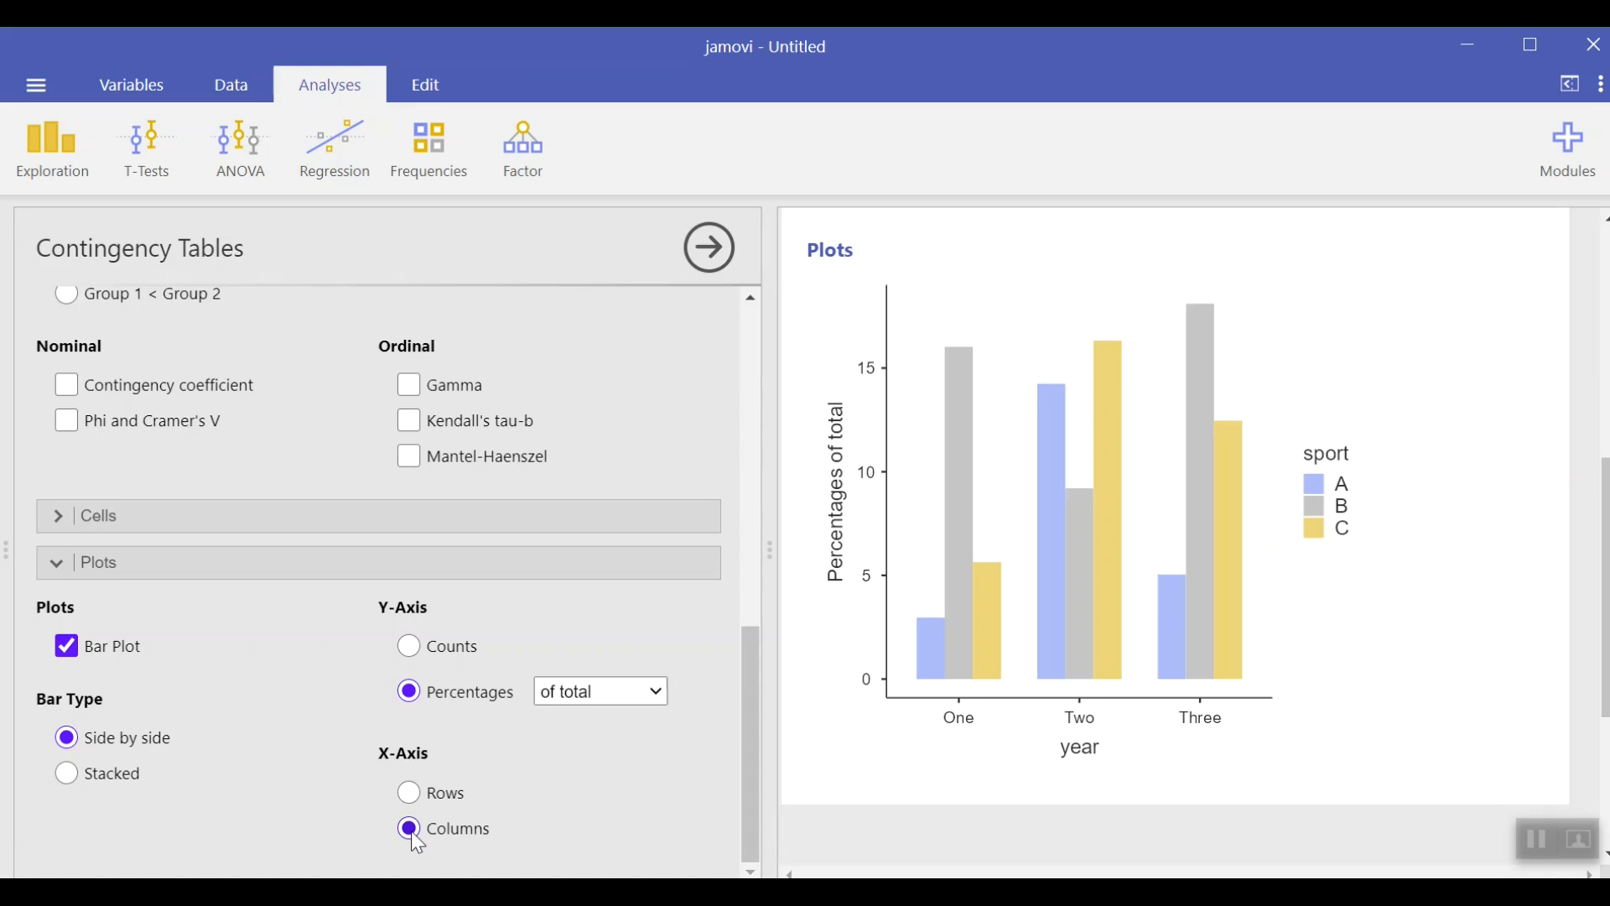
left_click(411, 796)
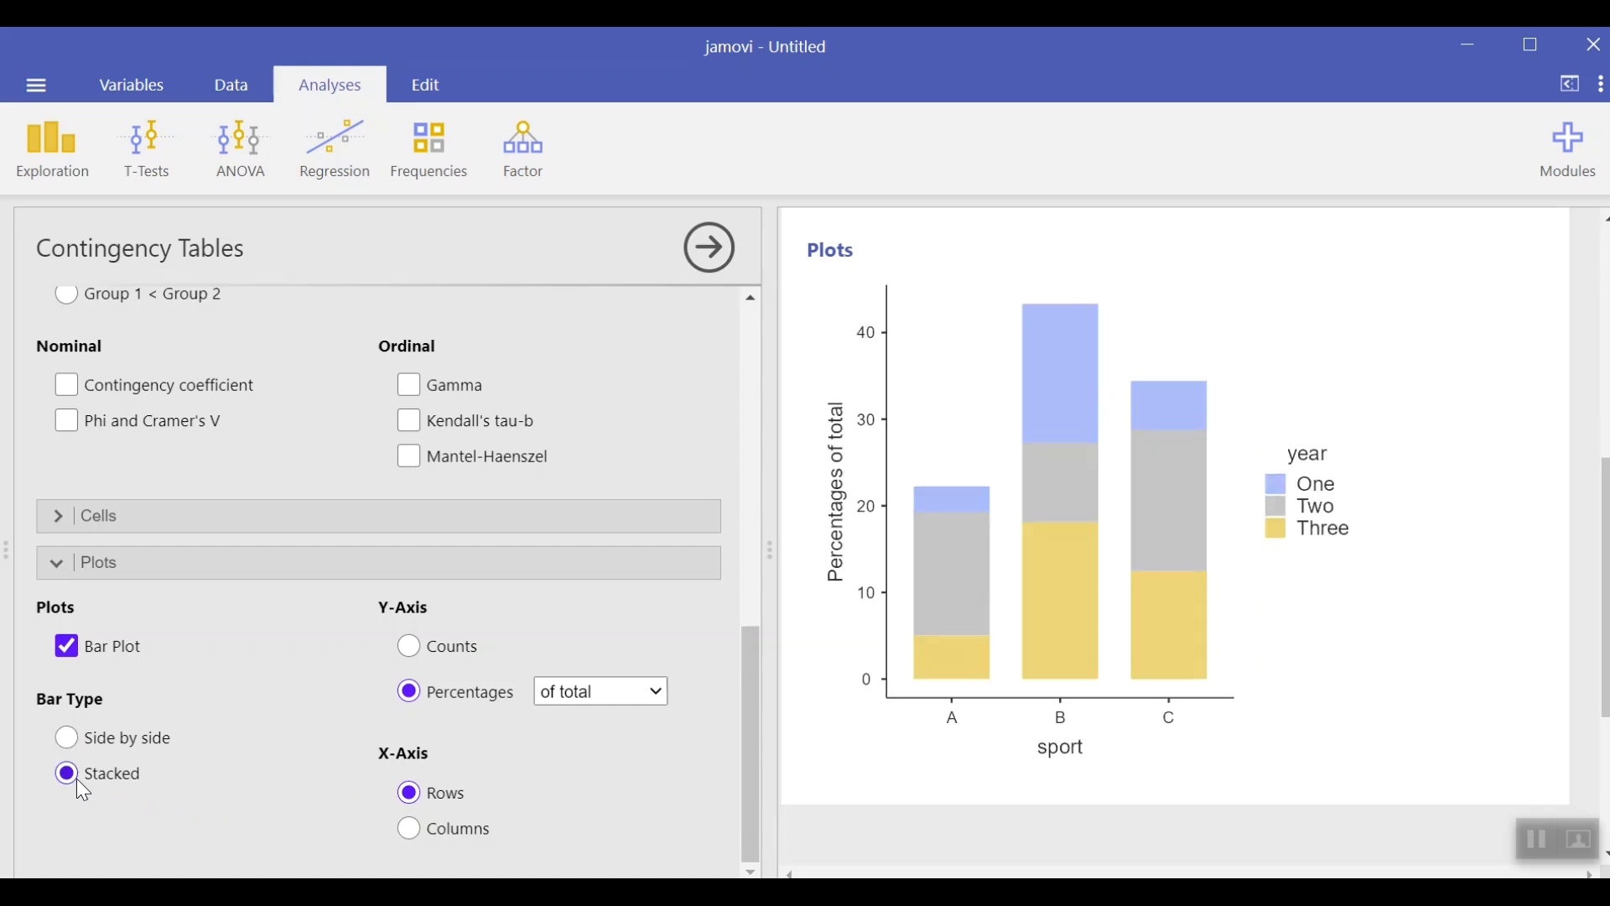
scroll(233, 758, "up", 3)
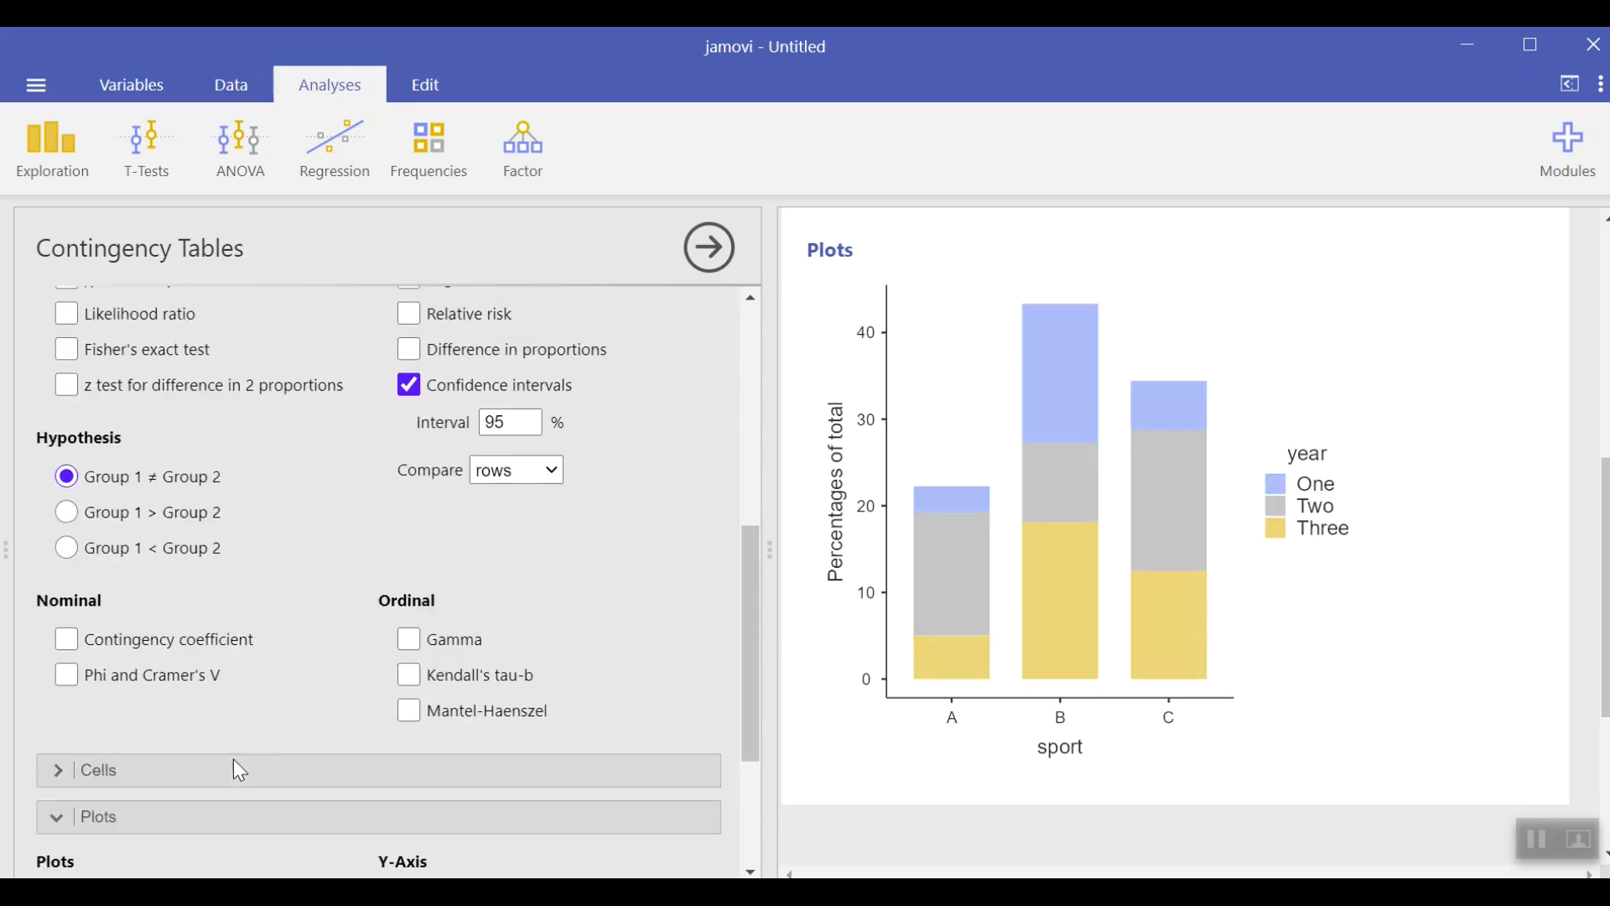